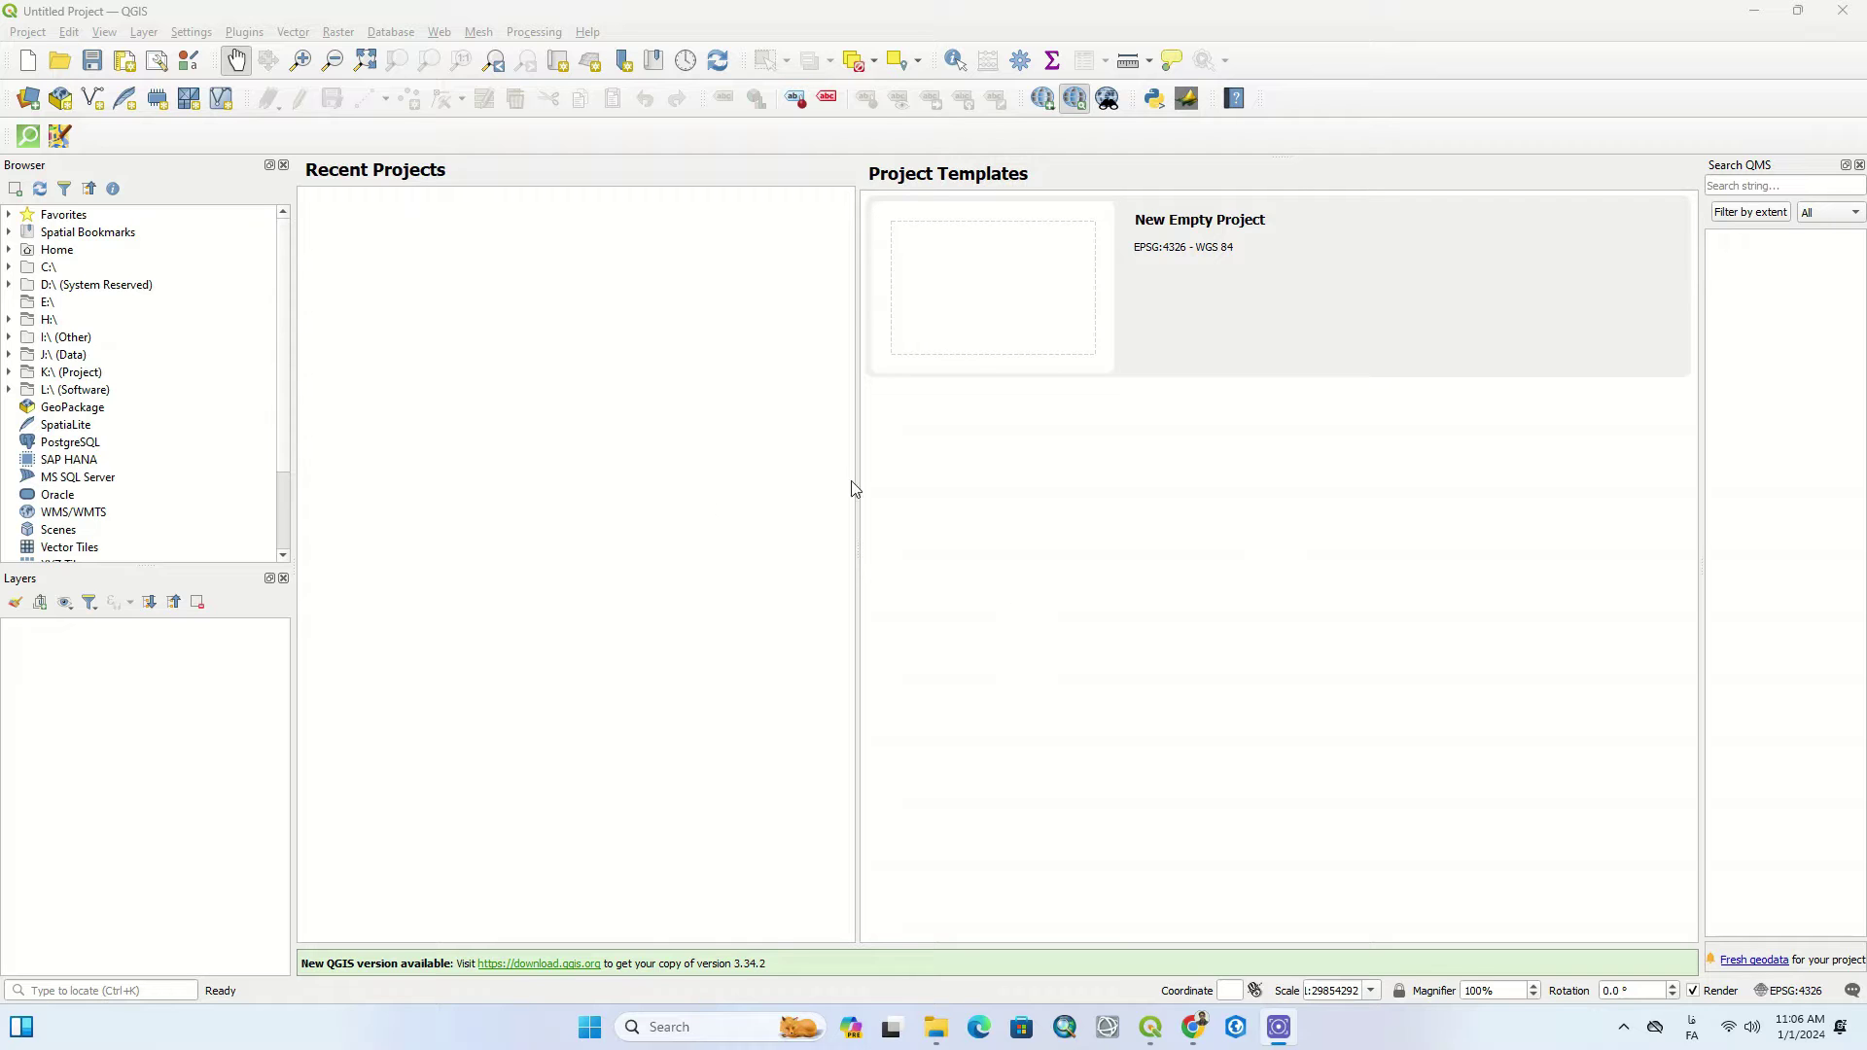
# Create a new empty project and add the Google Satellite basemap from the web map services.
pyautogui.doubleClick(992, 285)
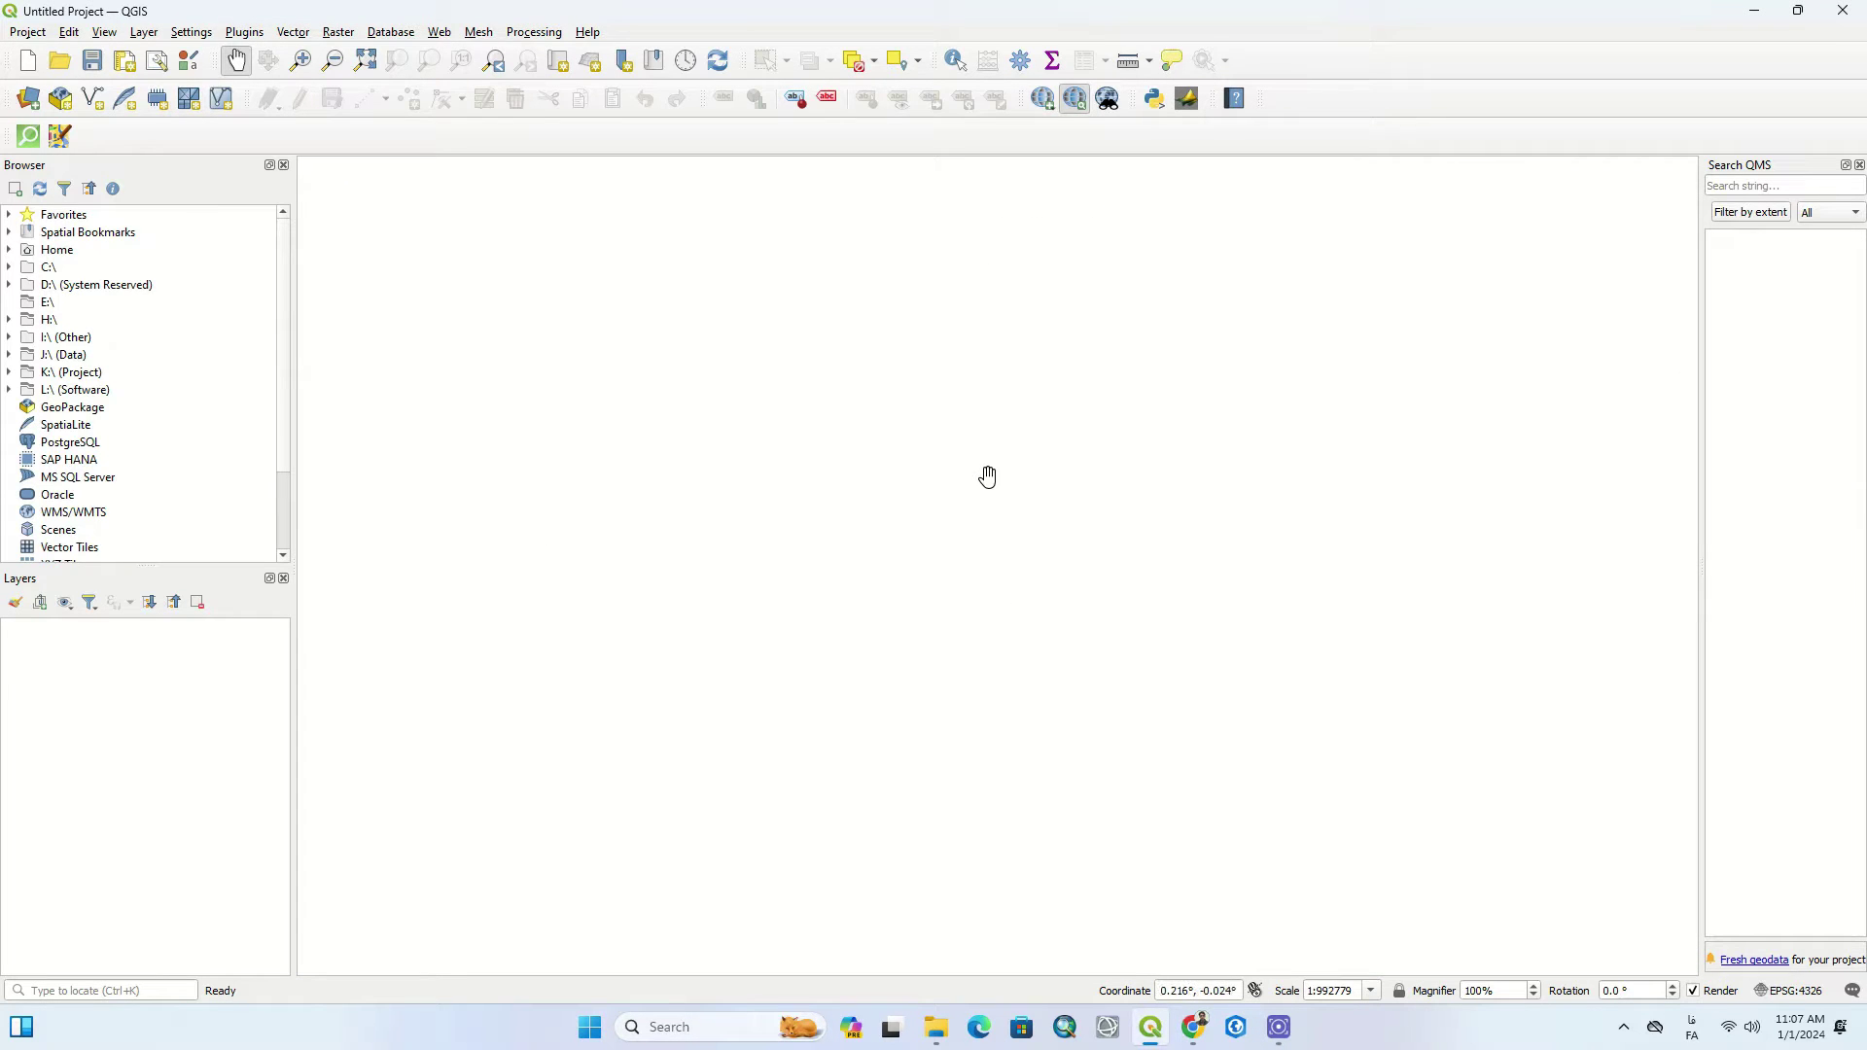
pyautogui.click(1046, 100)
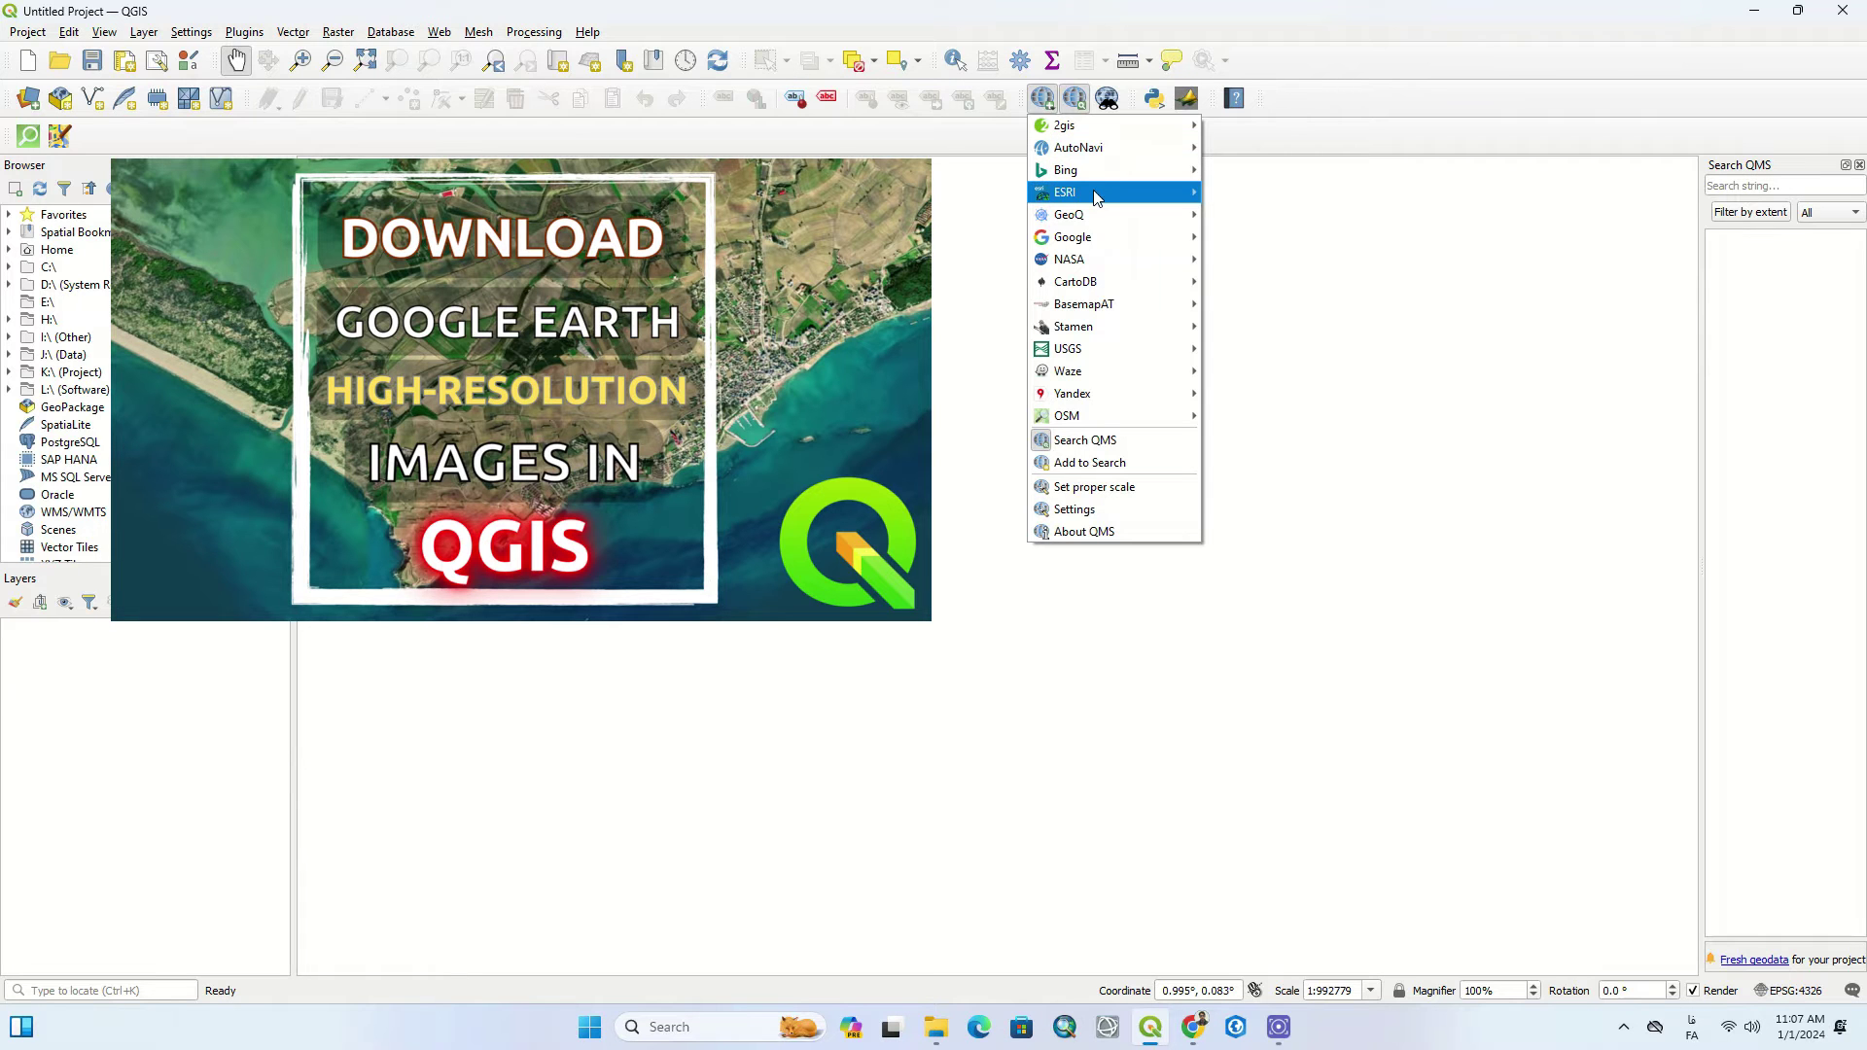
pyautogui.moveTo(1108, 175)
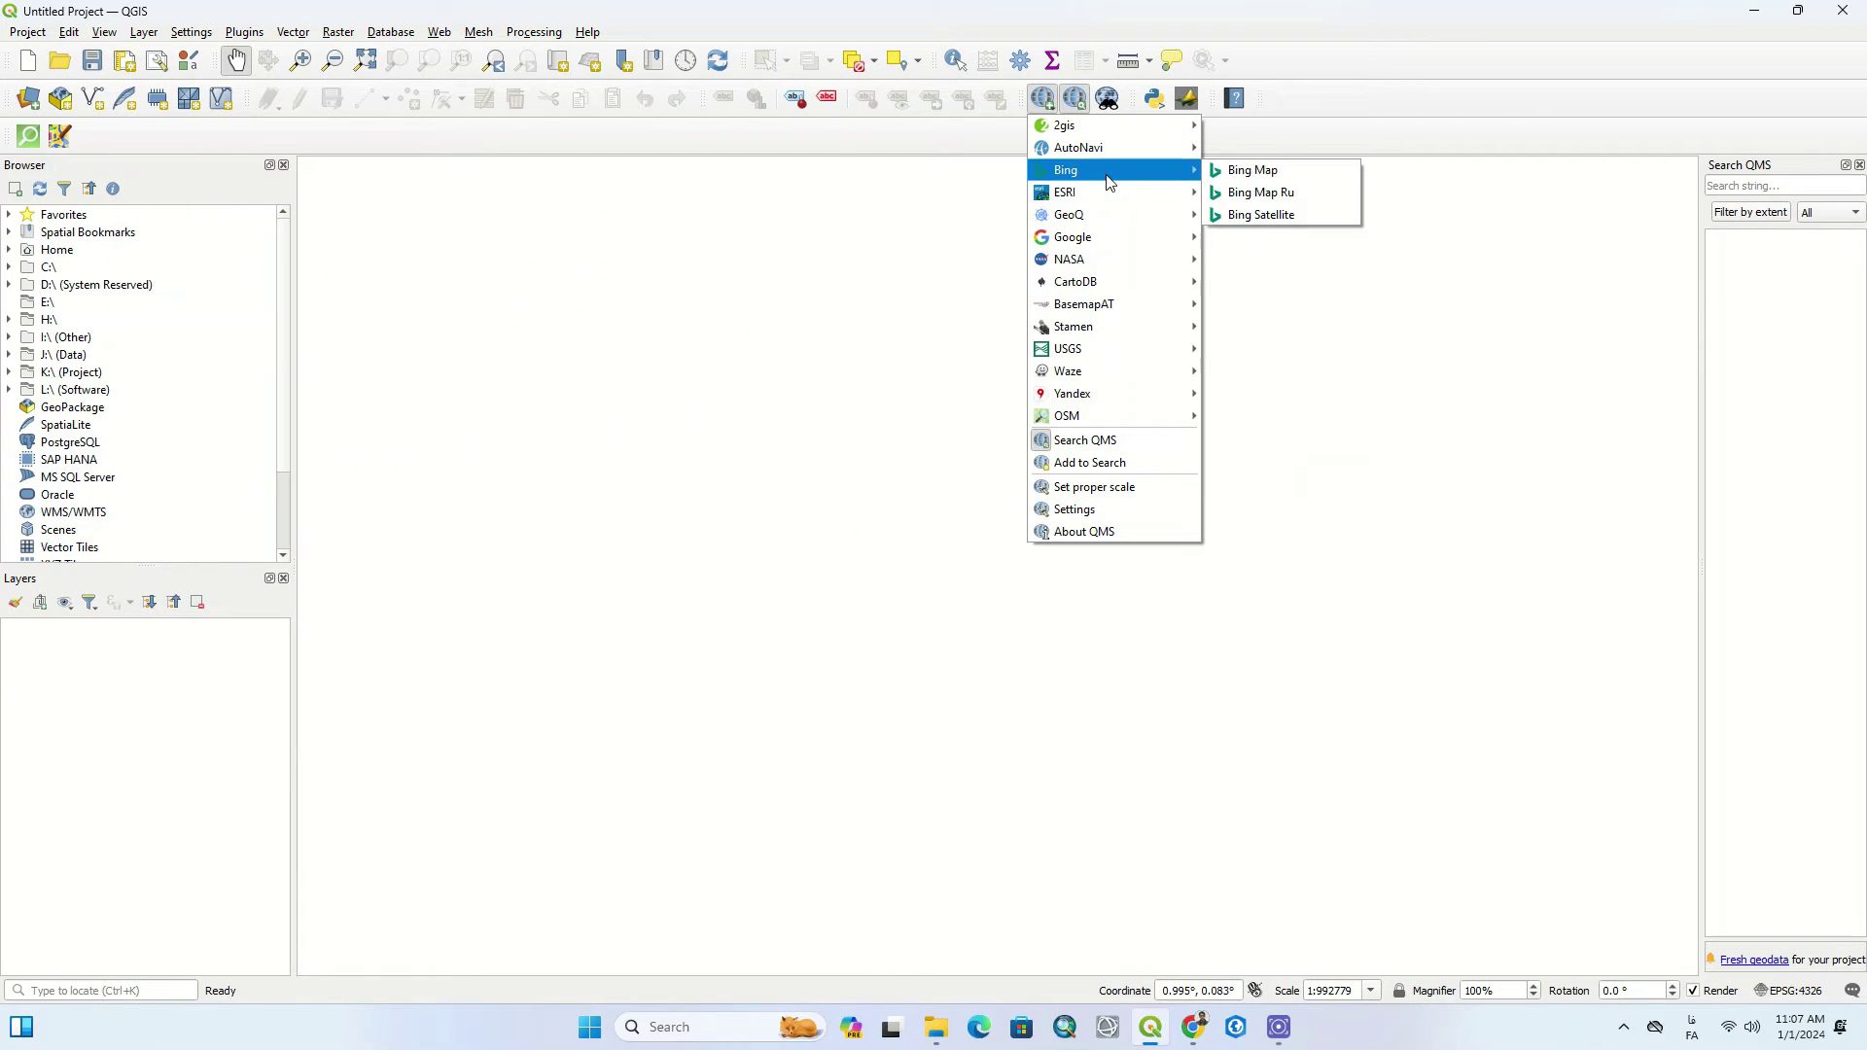
pyautogui.moveTo(1099, 239)
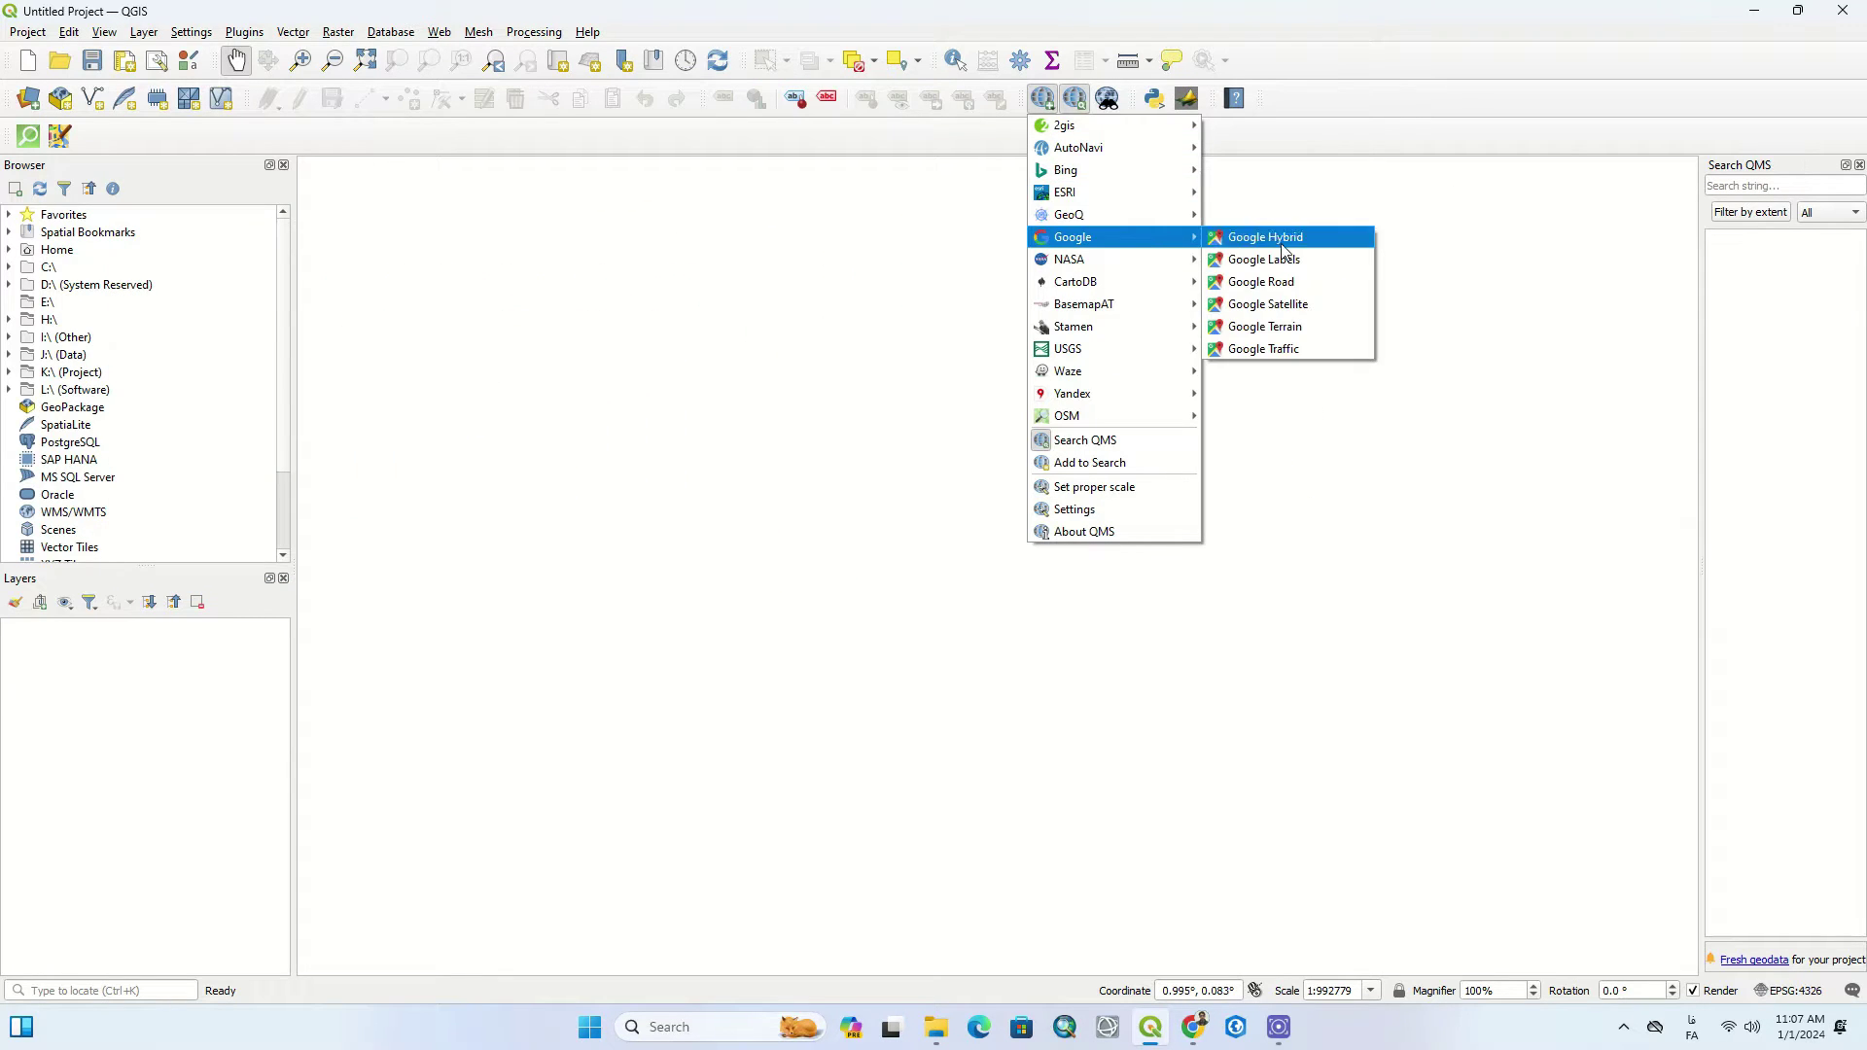
pyautogui.click(1289, 307)
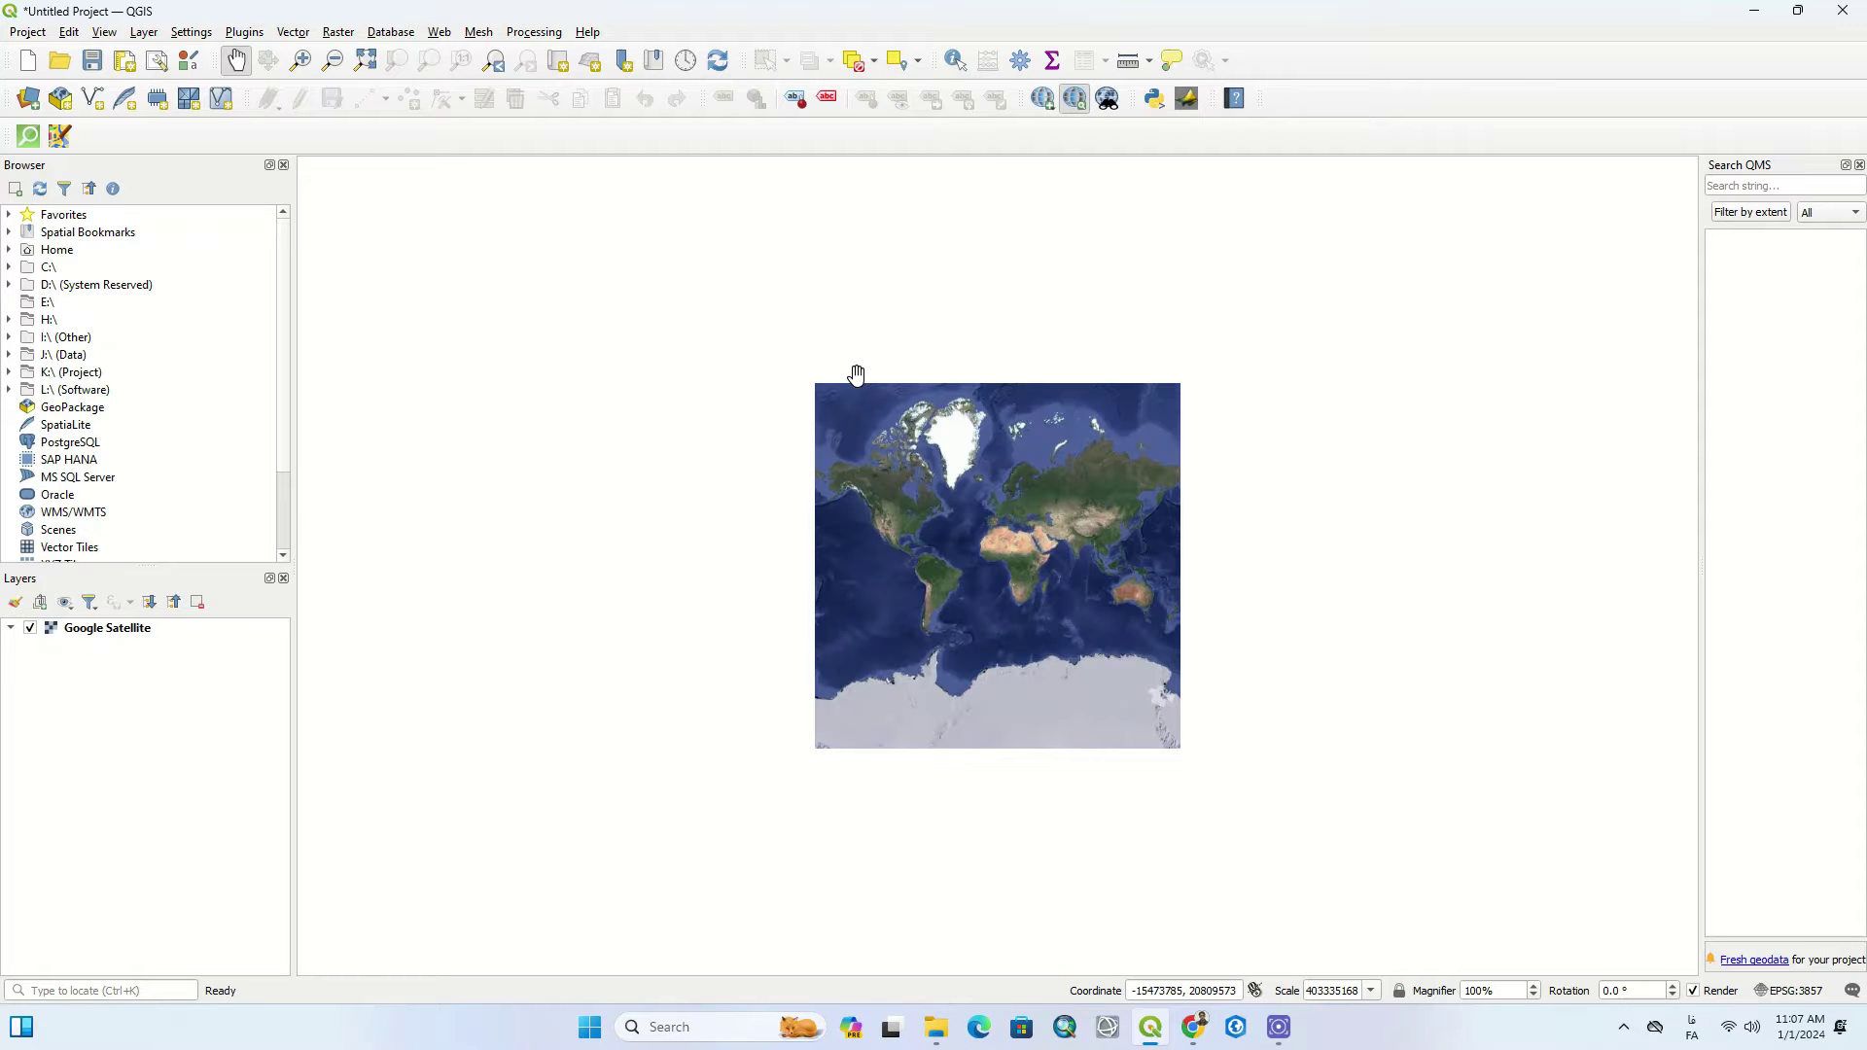
pyautogui.scroll(3, 1012, 494)
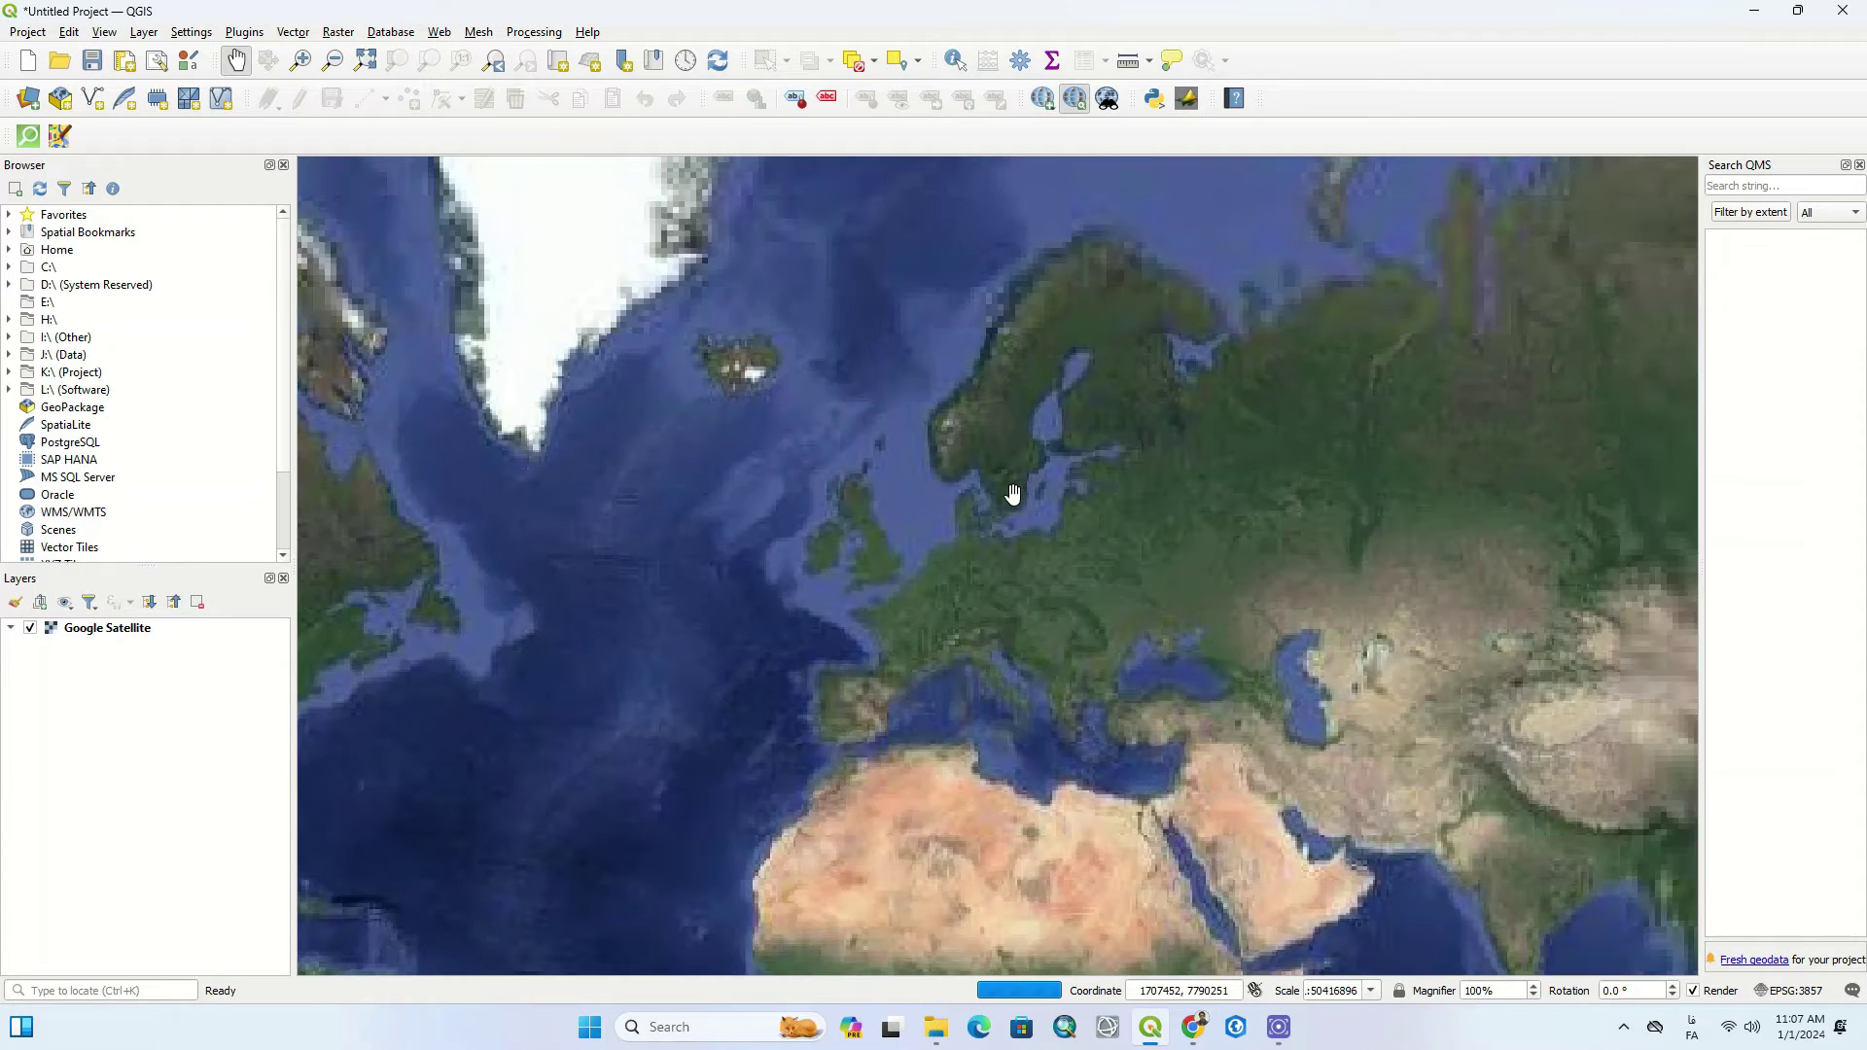
pyautogui.moveTo(1038, 577); pyautogui.dragTo(1011, 436)
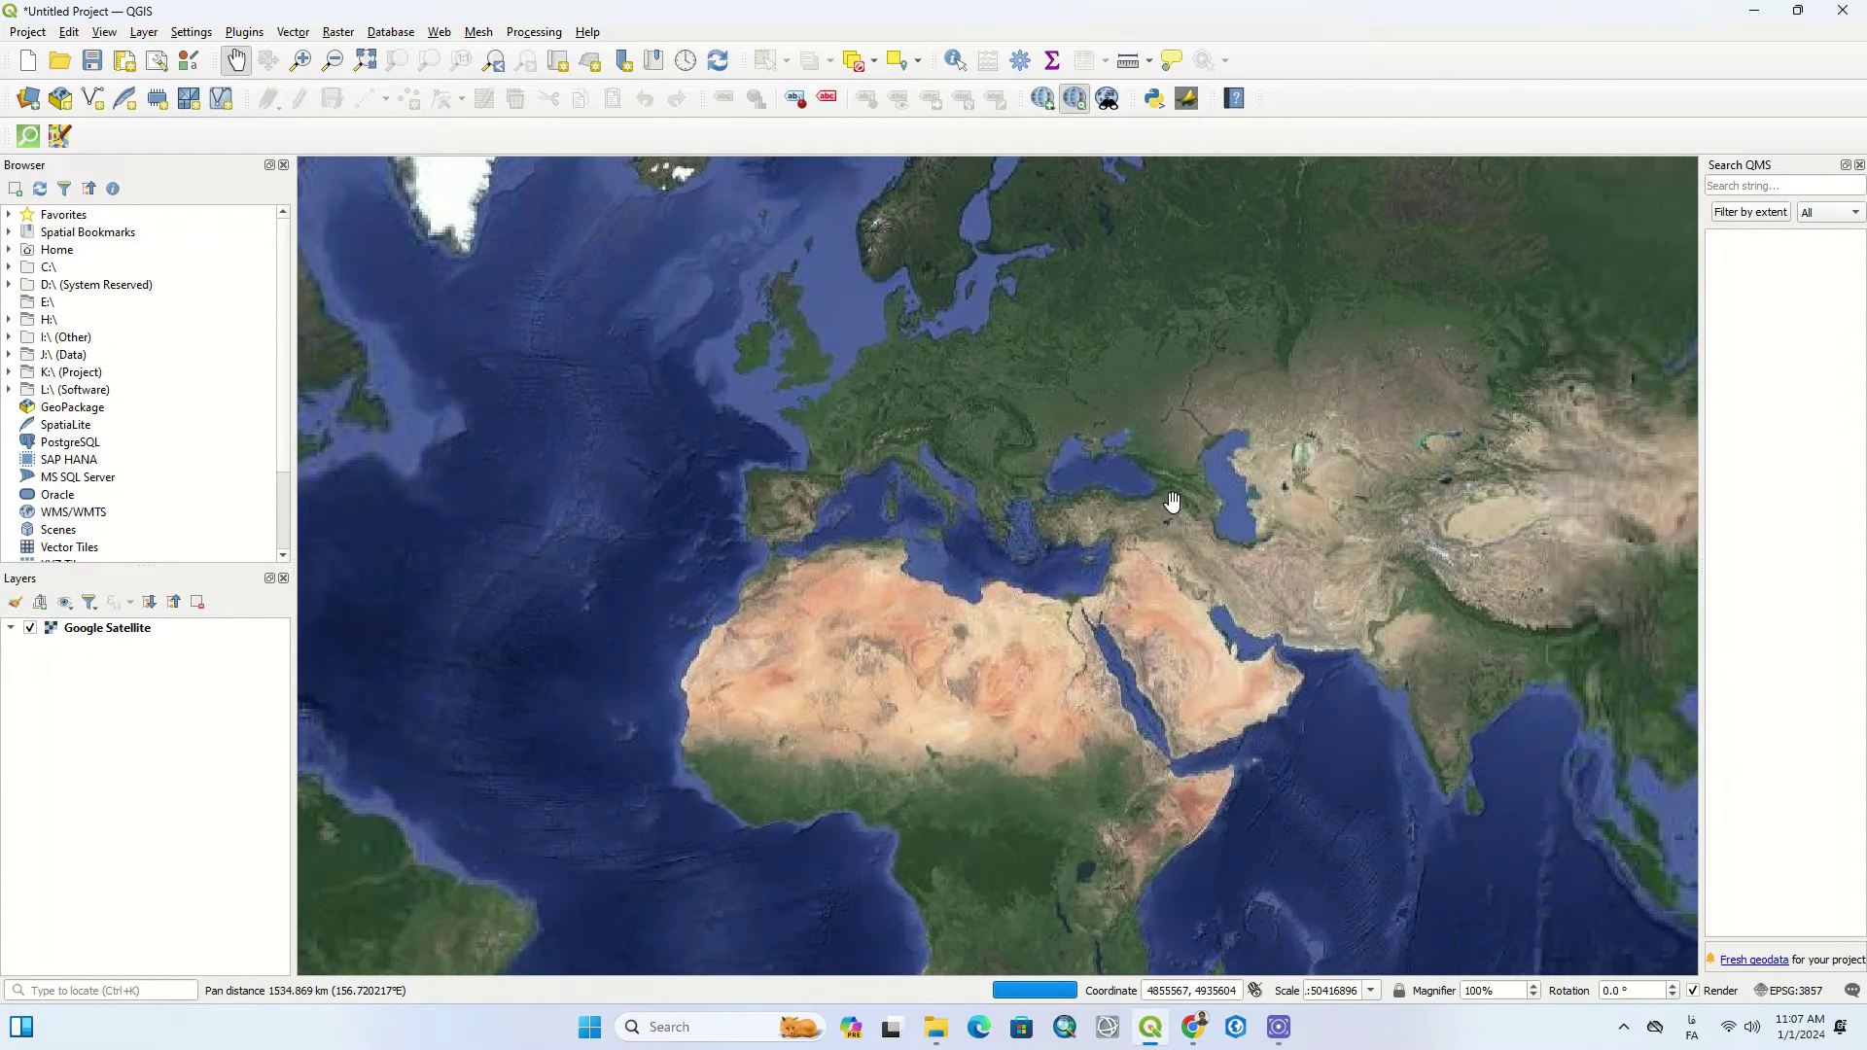
pyautogui.moveTo(1171, 500); pyautogui.dragTo(1080, 465)
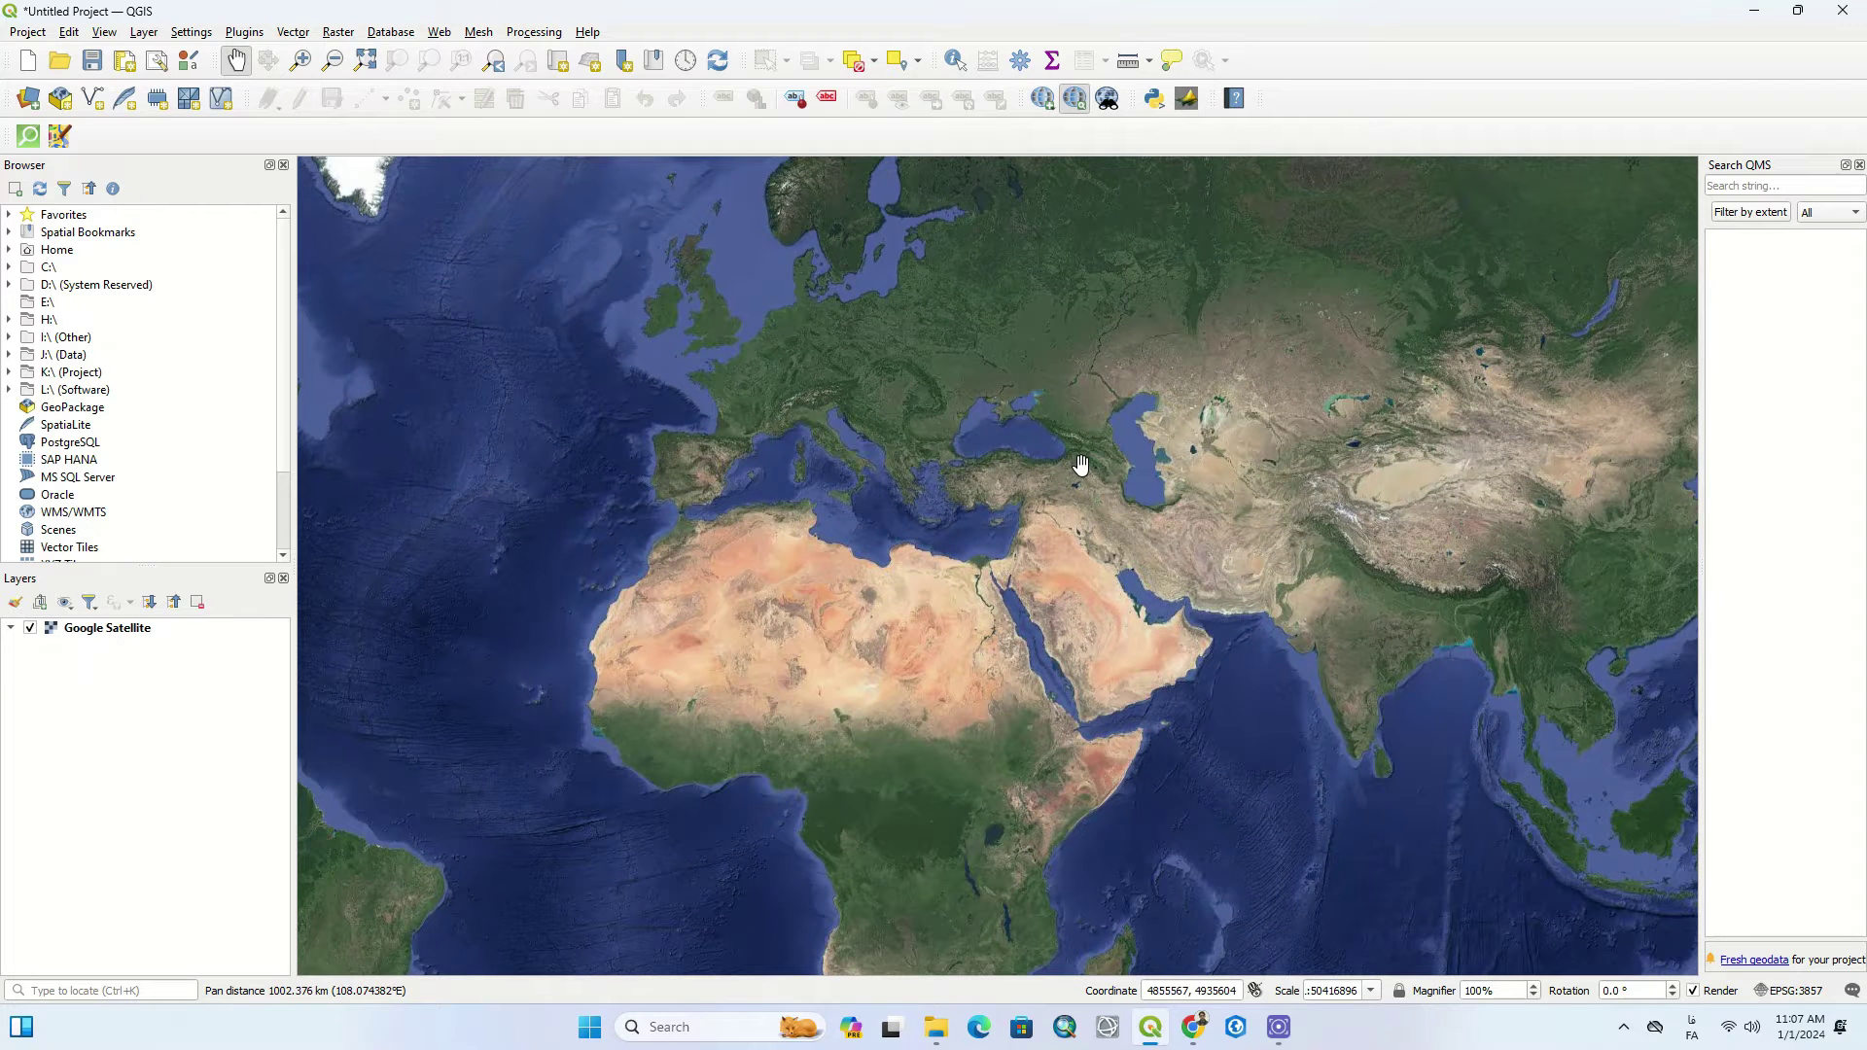
# Add City Boundary.shp from the favourite Tehran City Dataset folder above the basemap and zoom to the layer's extent.
pyautogui.click(20, 215)
pyautogui.click(9, 214)
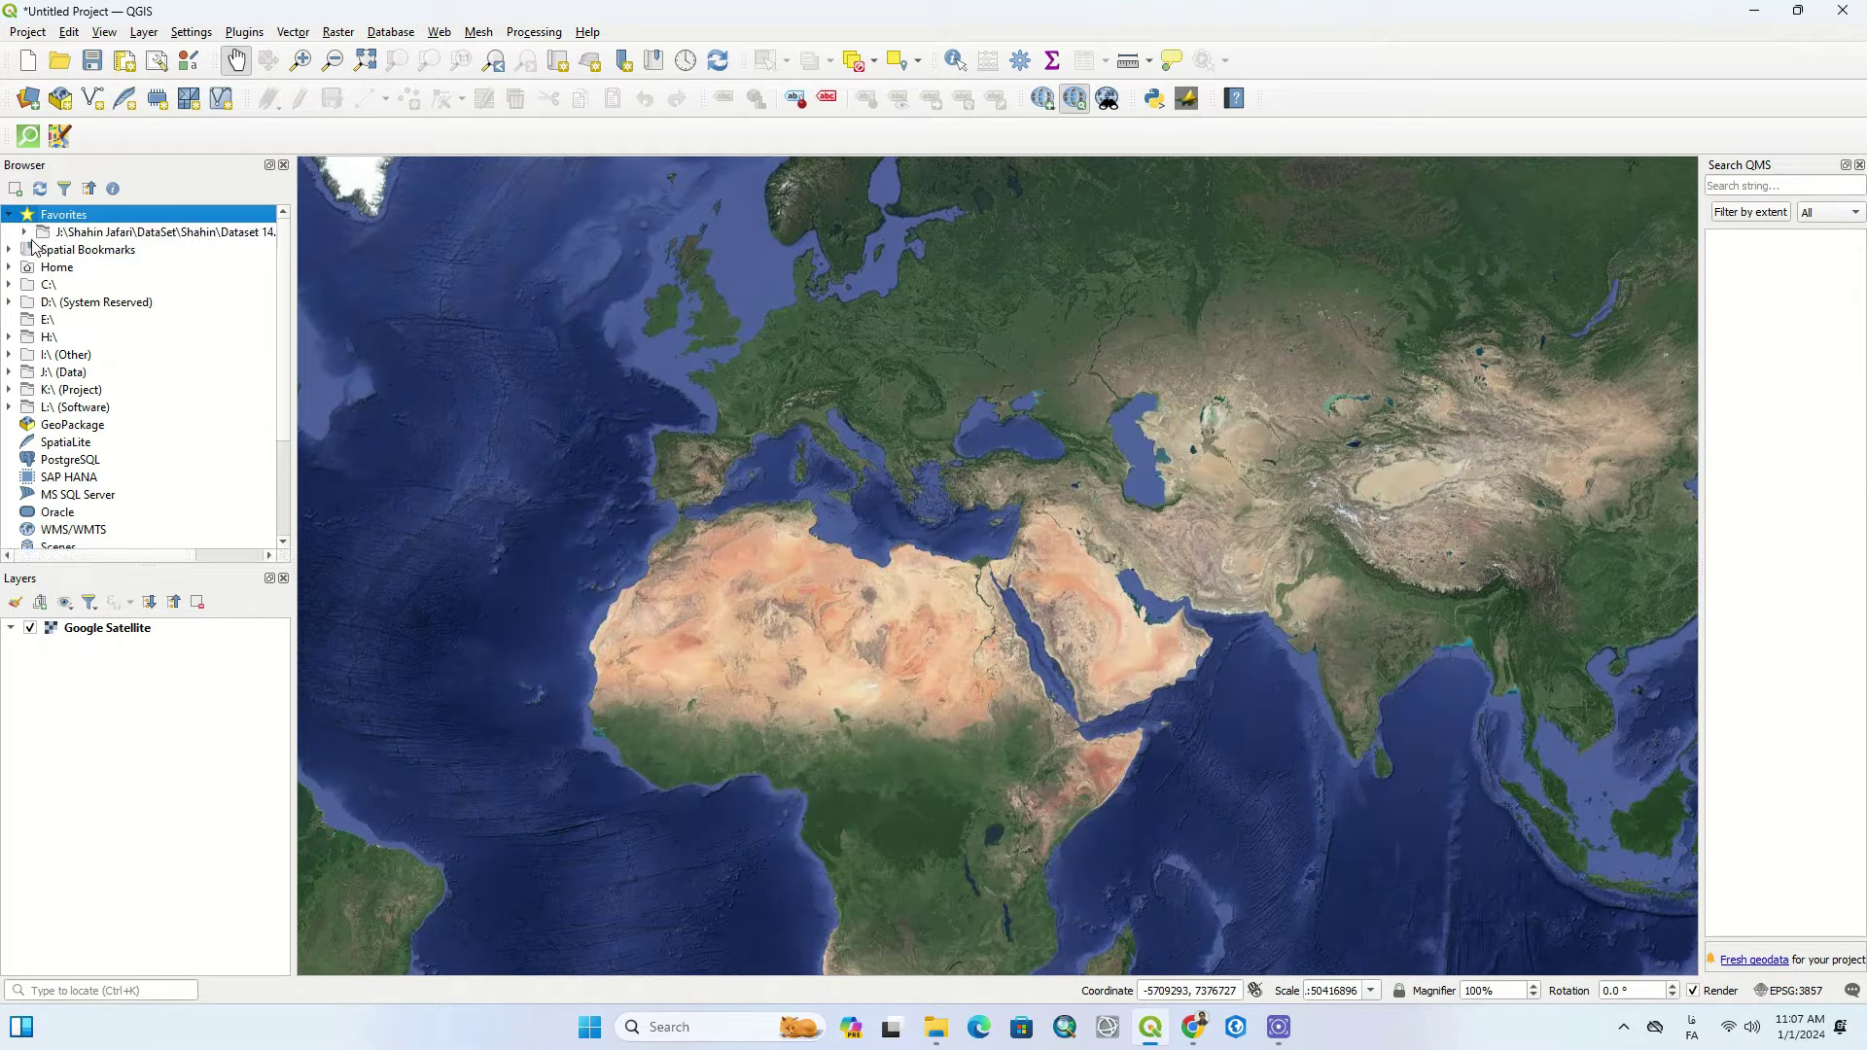
pyautogui.click(25, 232)
pyautogui.click(39, 250)
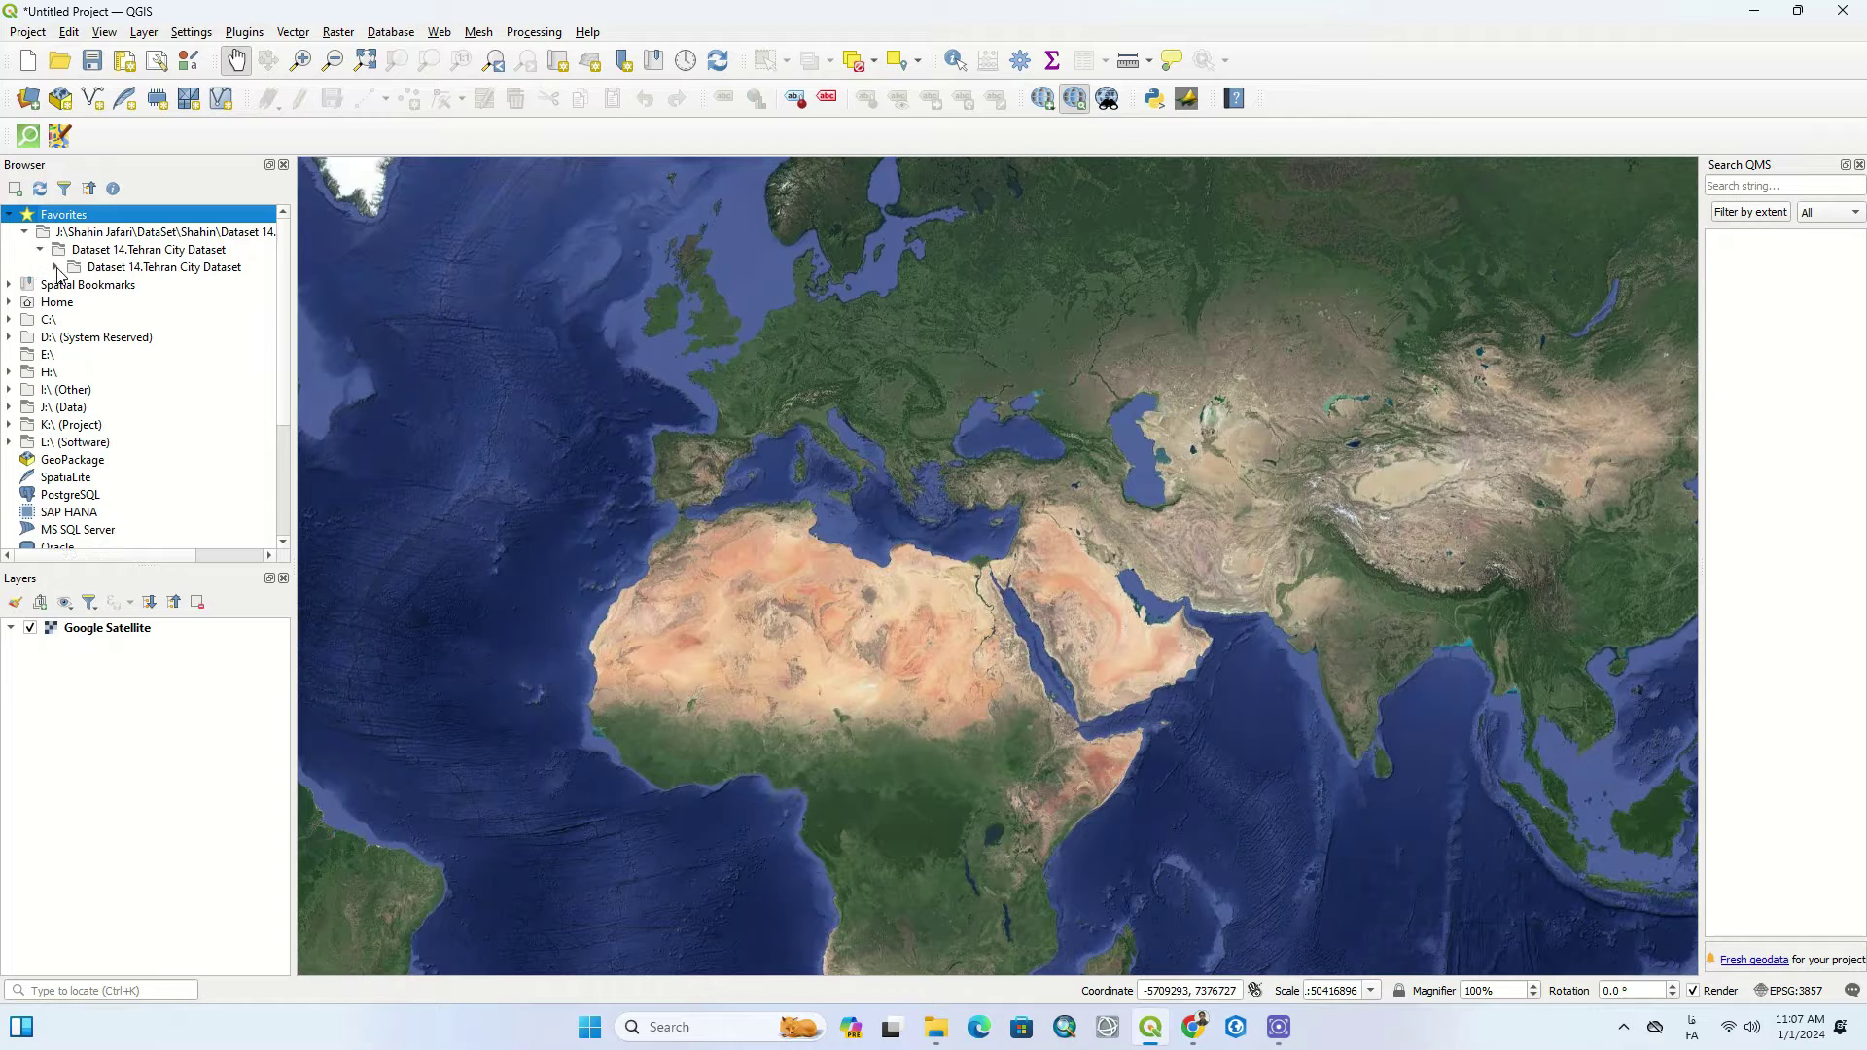
pyautogui.click(55, 267)
pyautogui.click(71, 285)
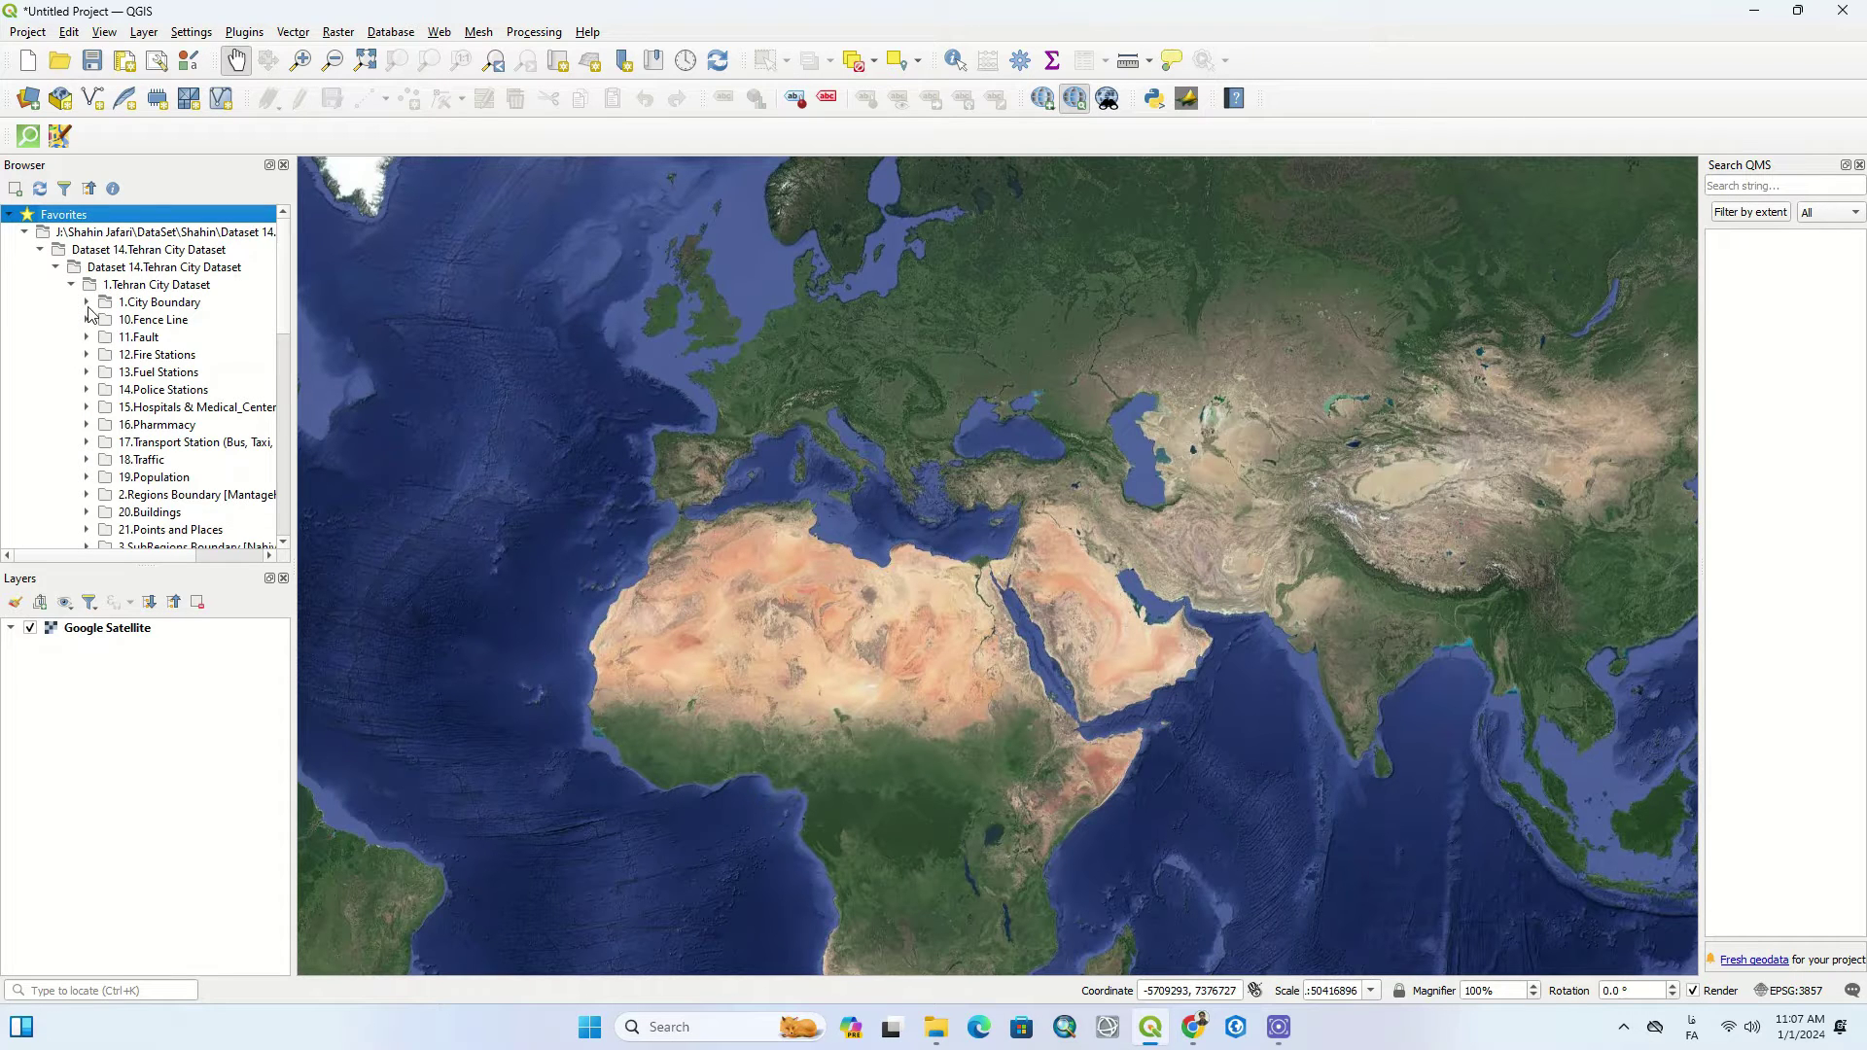
pyautogui.click(86, 302)
pyautogui.click(161, 321)
pyautogui.moveTo(204, 321); pyautogui.dragTo(184, 670)
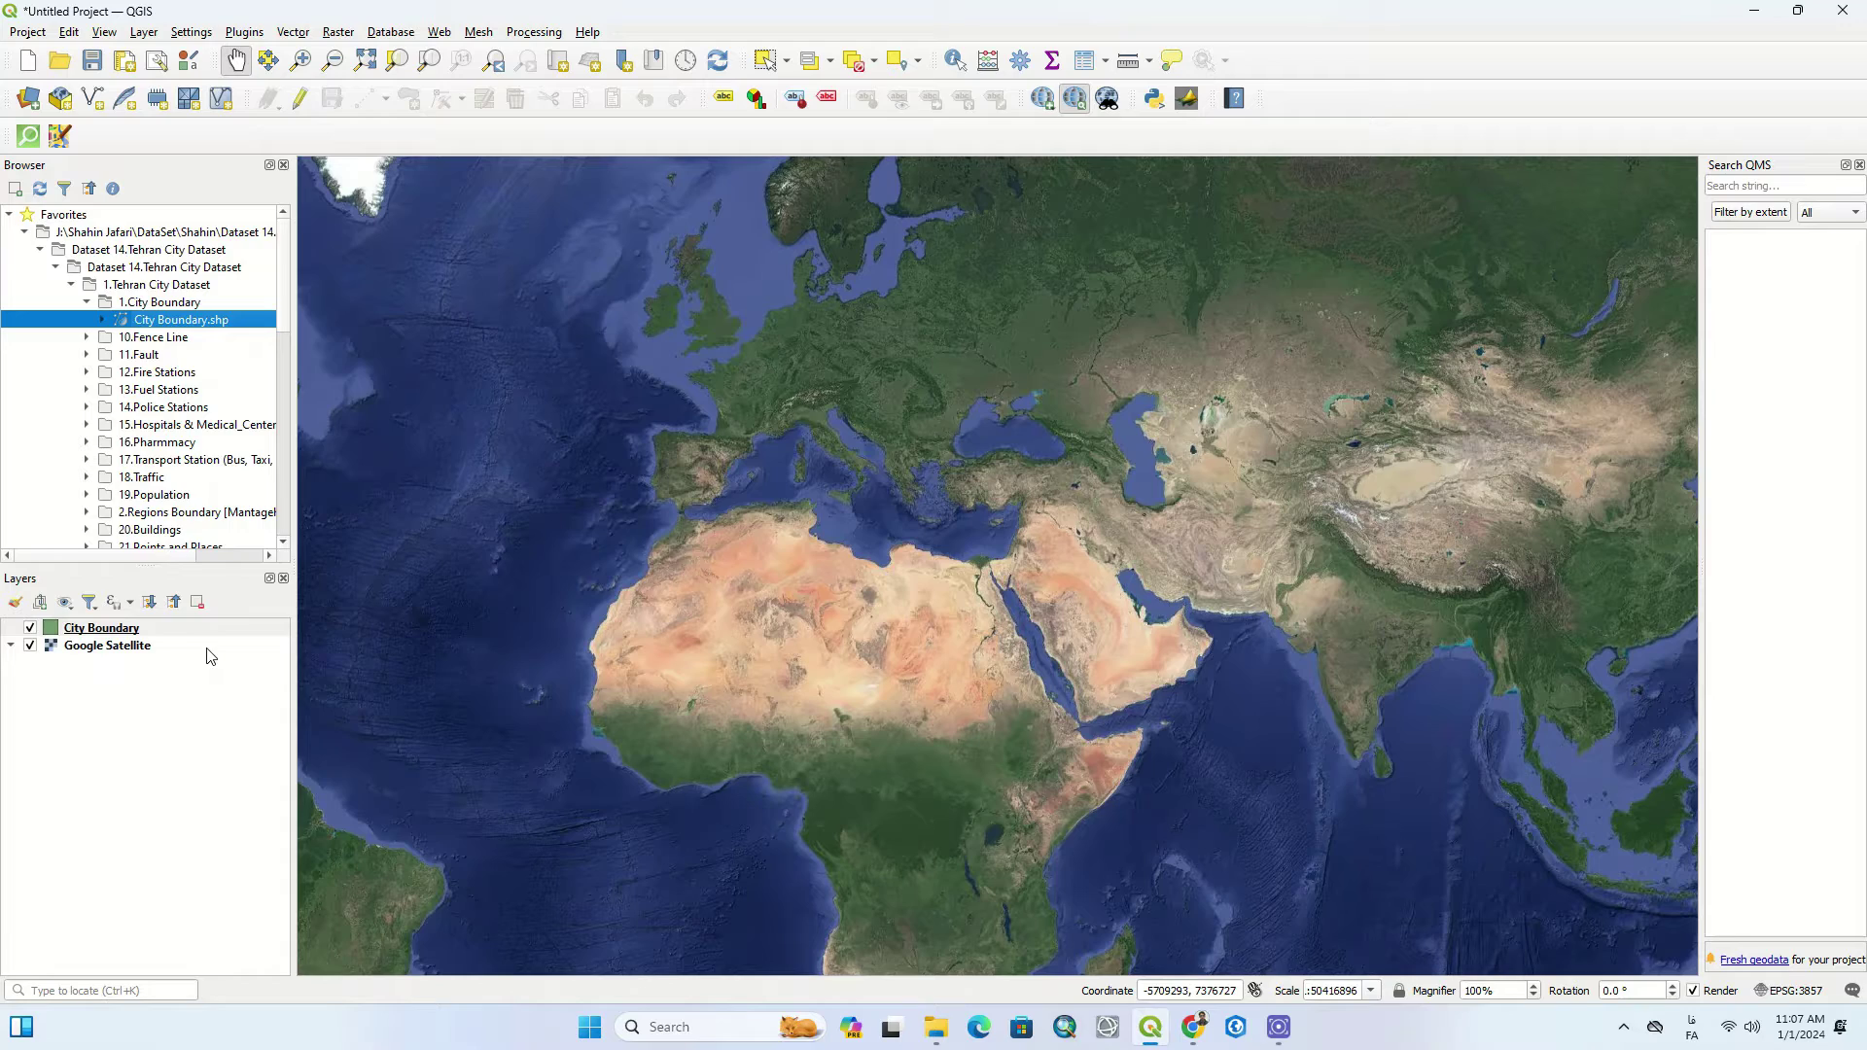
pyautogui.rightClick(121, 632)
pyautogui.click(170, 185)
pyautogui.scroll(-1, 846, 578)
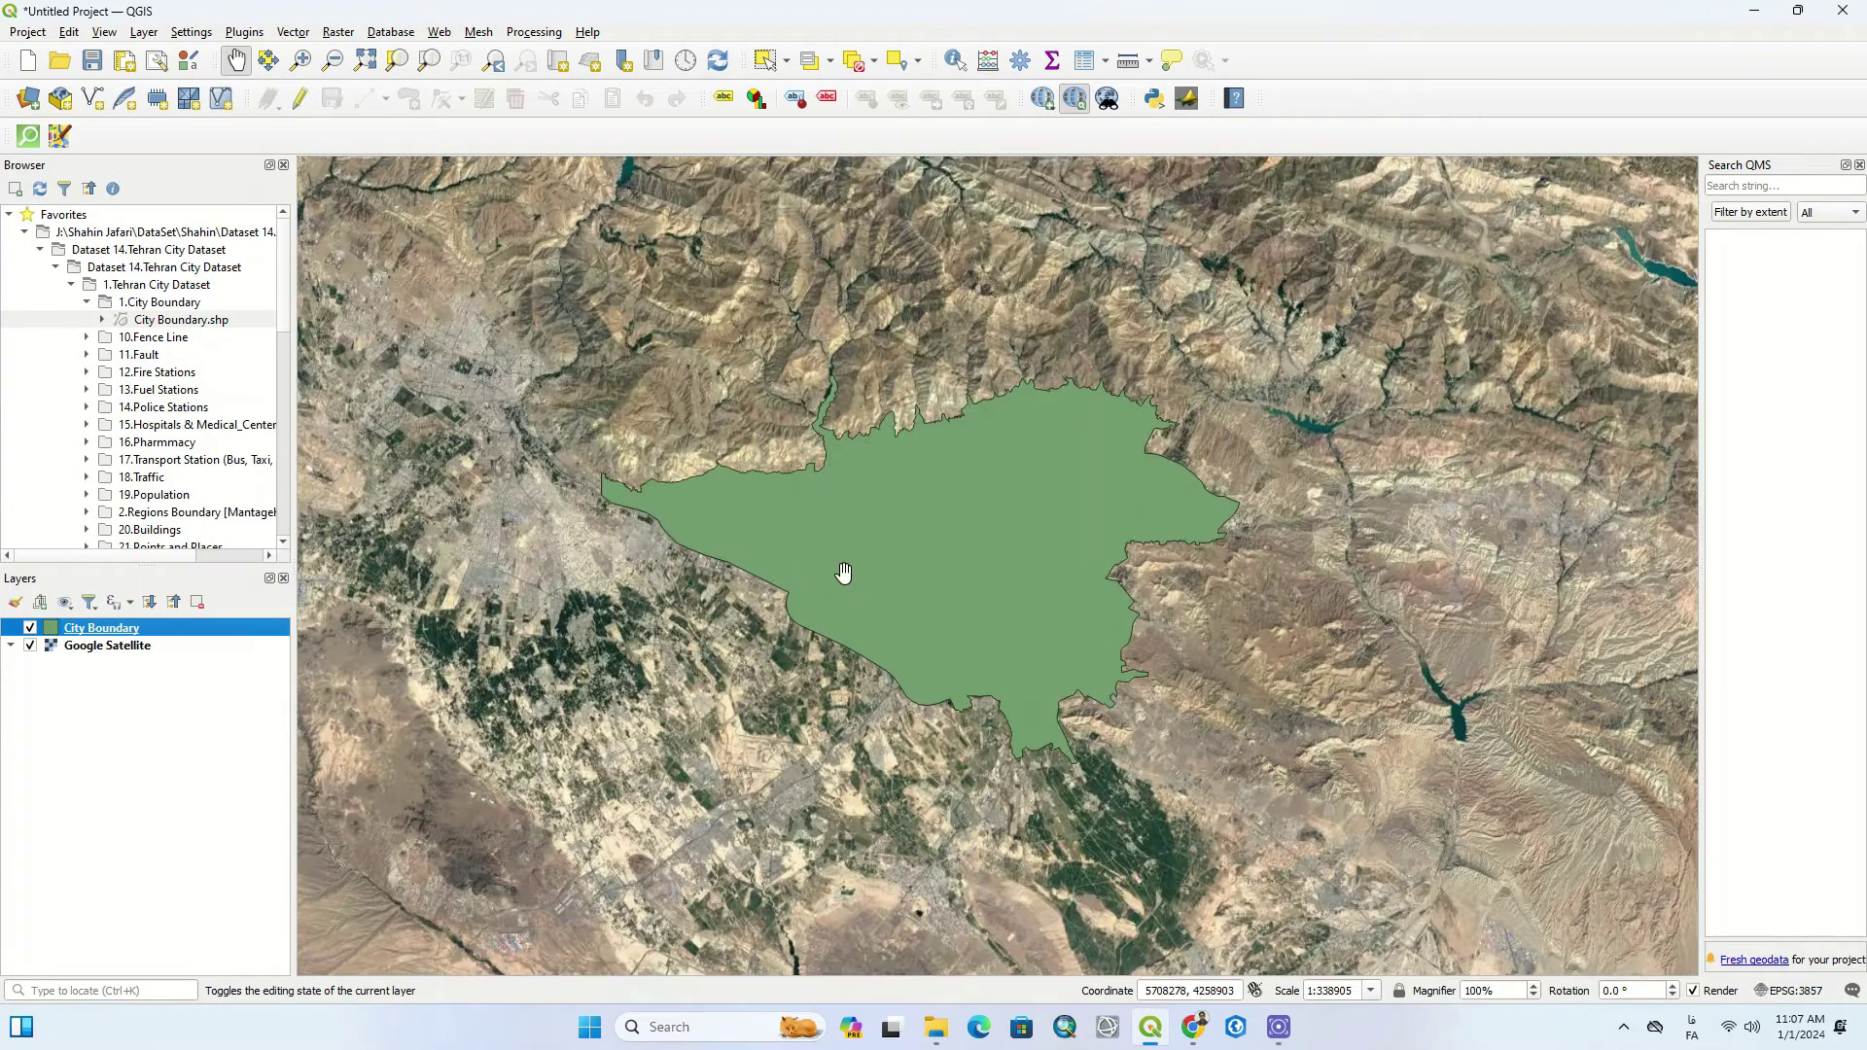
# Add Fault.shp and Fire_Stations.shp from the Tehran City Dataset to the map.
pyautogui.doubleClick(136, 356)
pyautogui.doubleClick(181, 373)
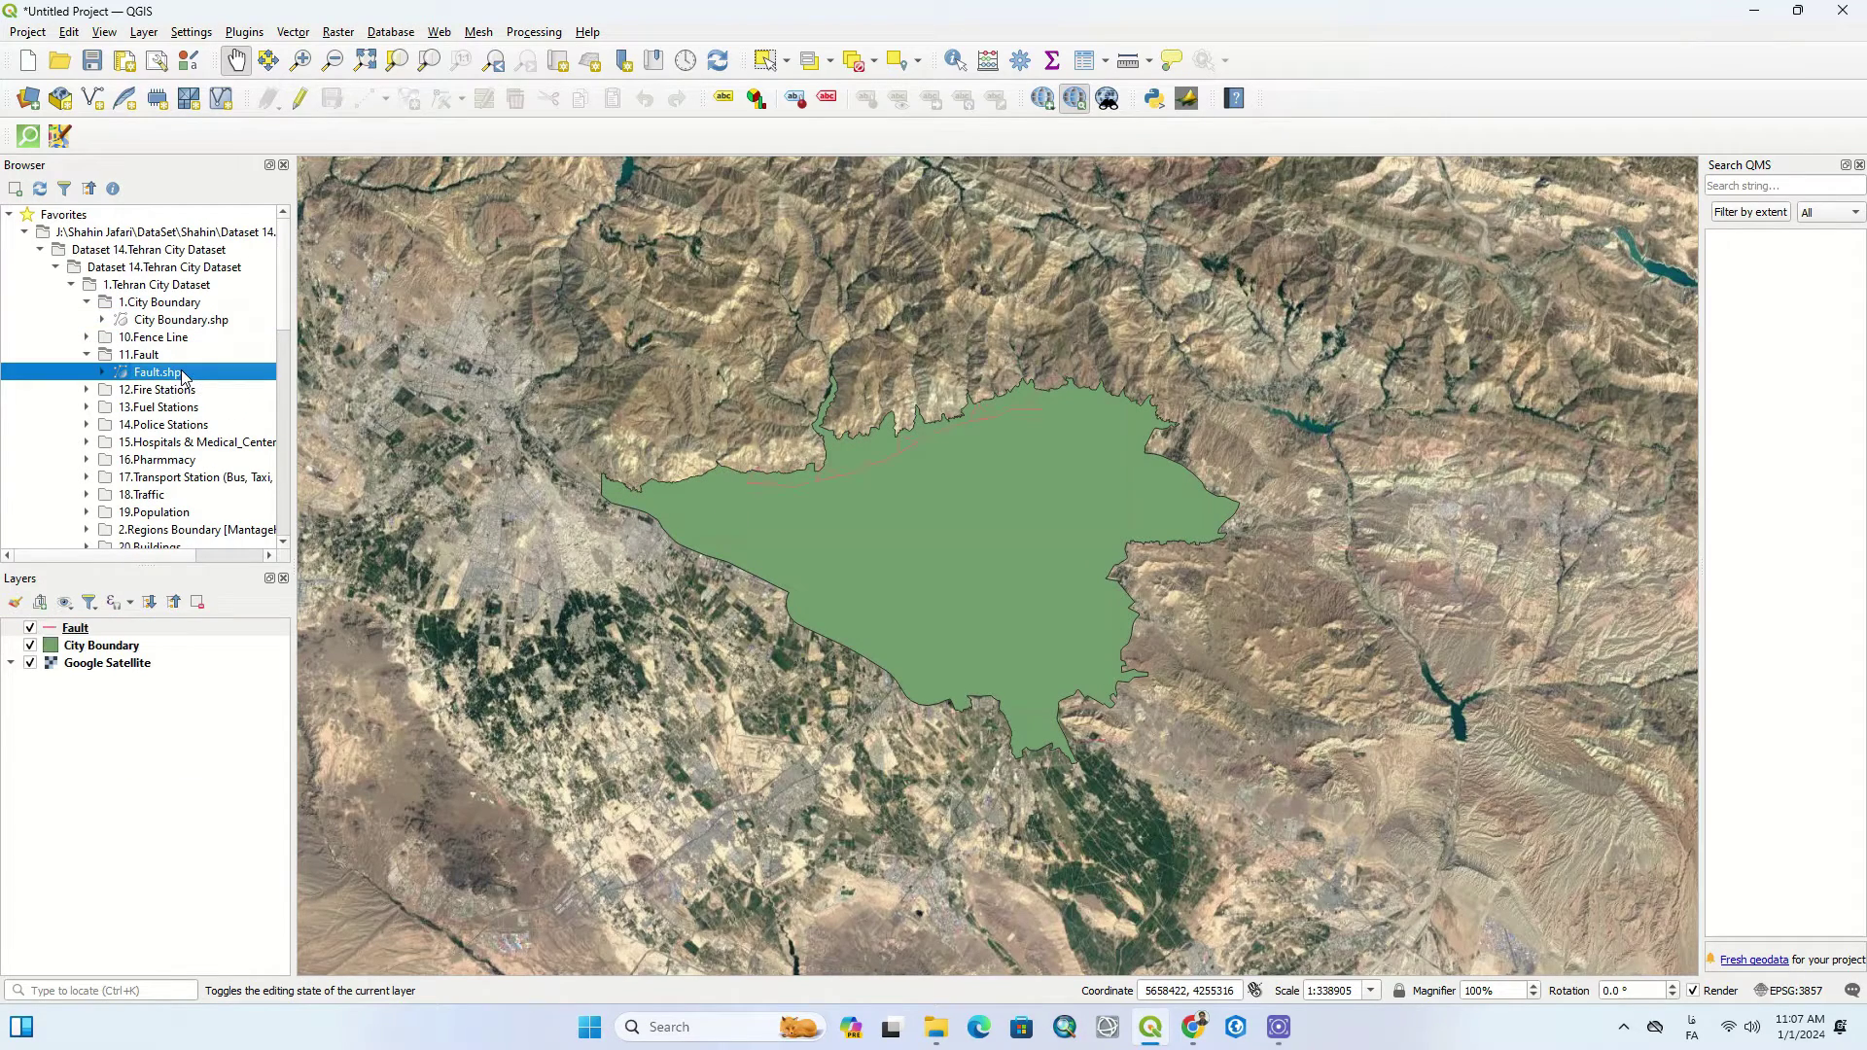
pyautogui.click(87, 390)
pyautogui.doubleClick(146, 407)
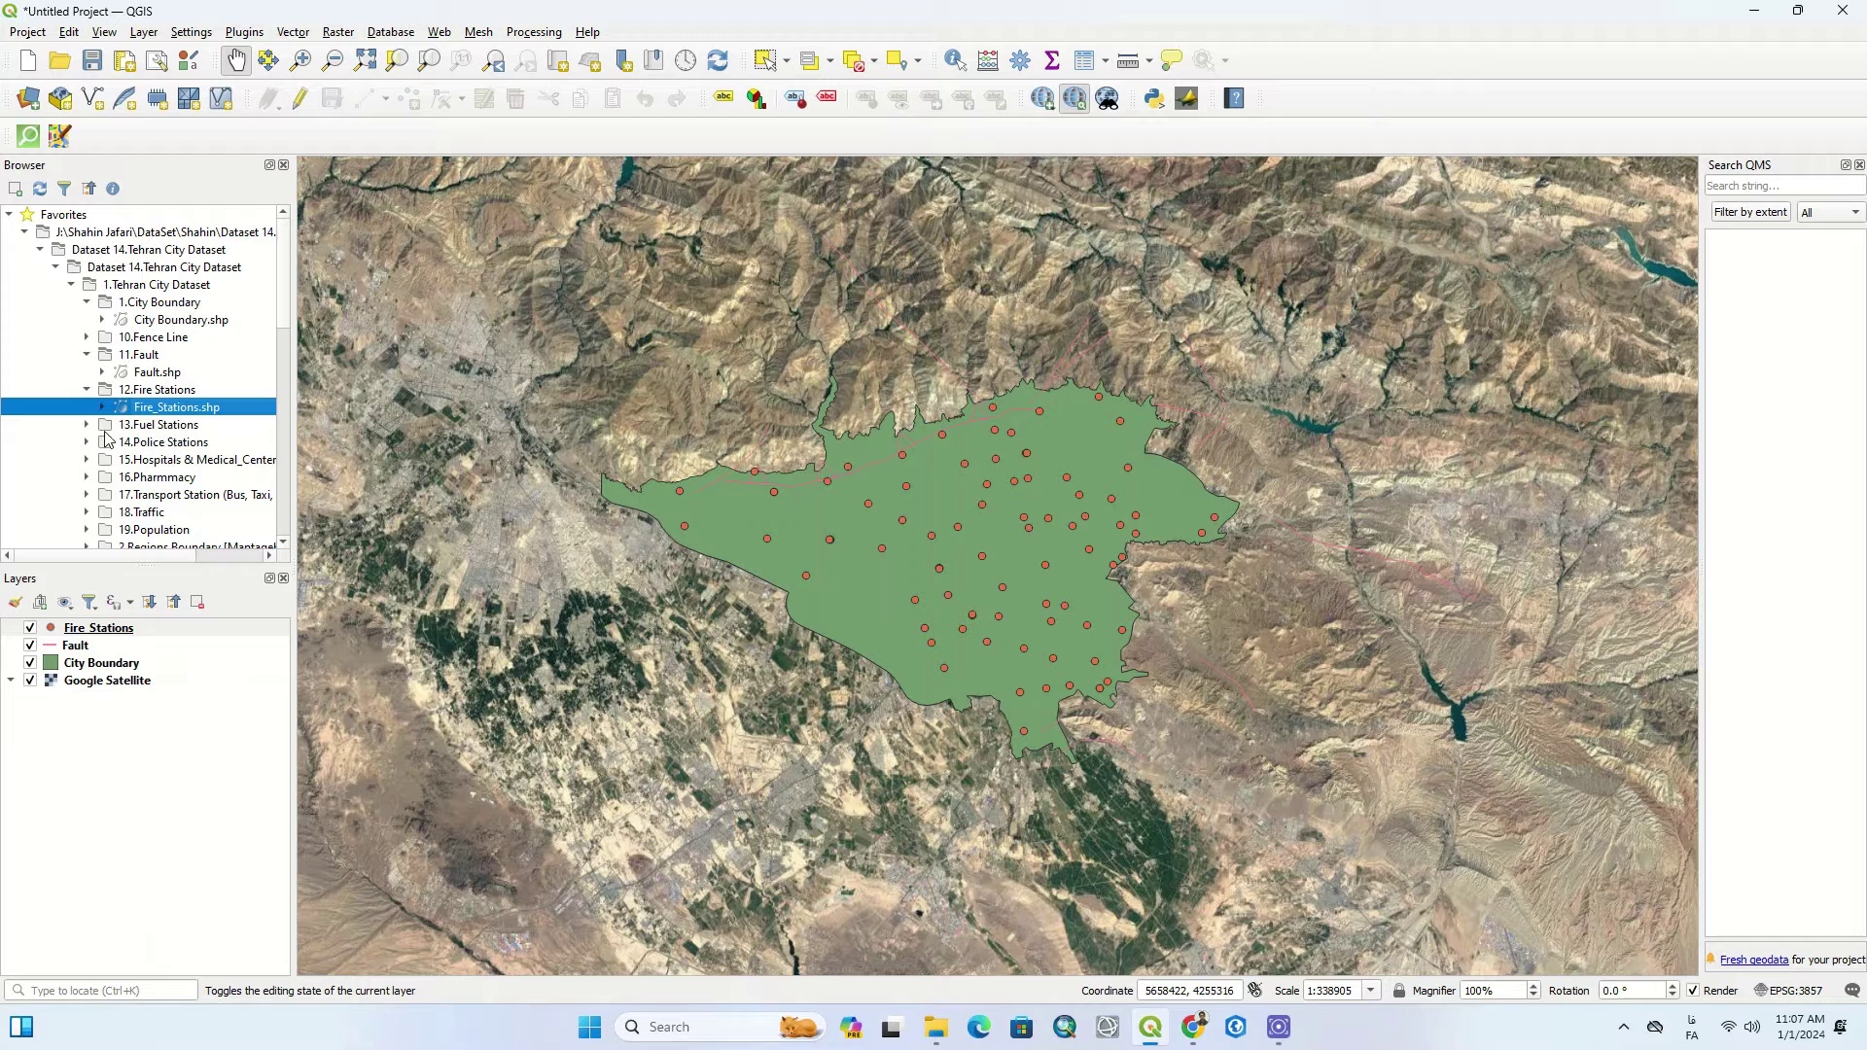
# Add Police_Stations.shp from the 14.Police Stations folder to the map.
pyautogui.click(87, 443)
pyautogui.doubleClick(156, 460)
pyautogui.scroll(-3, 150, 447)
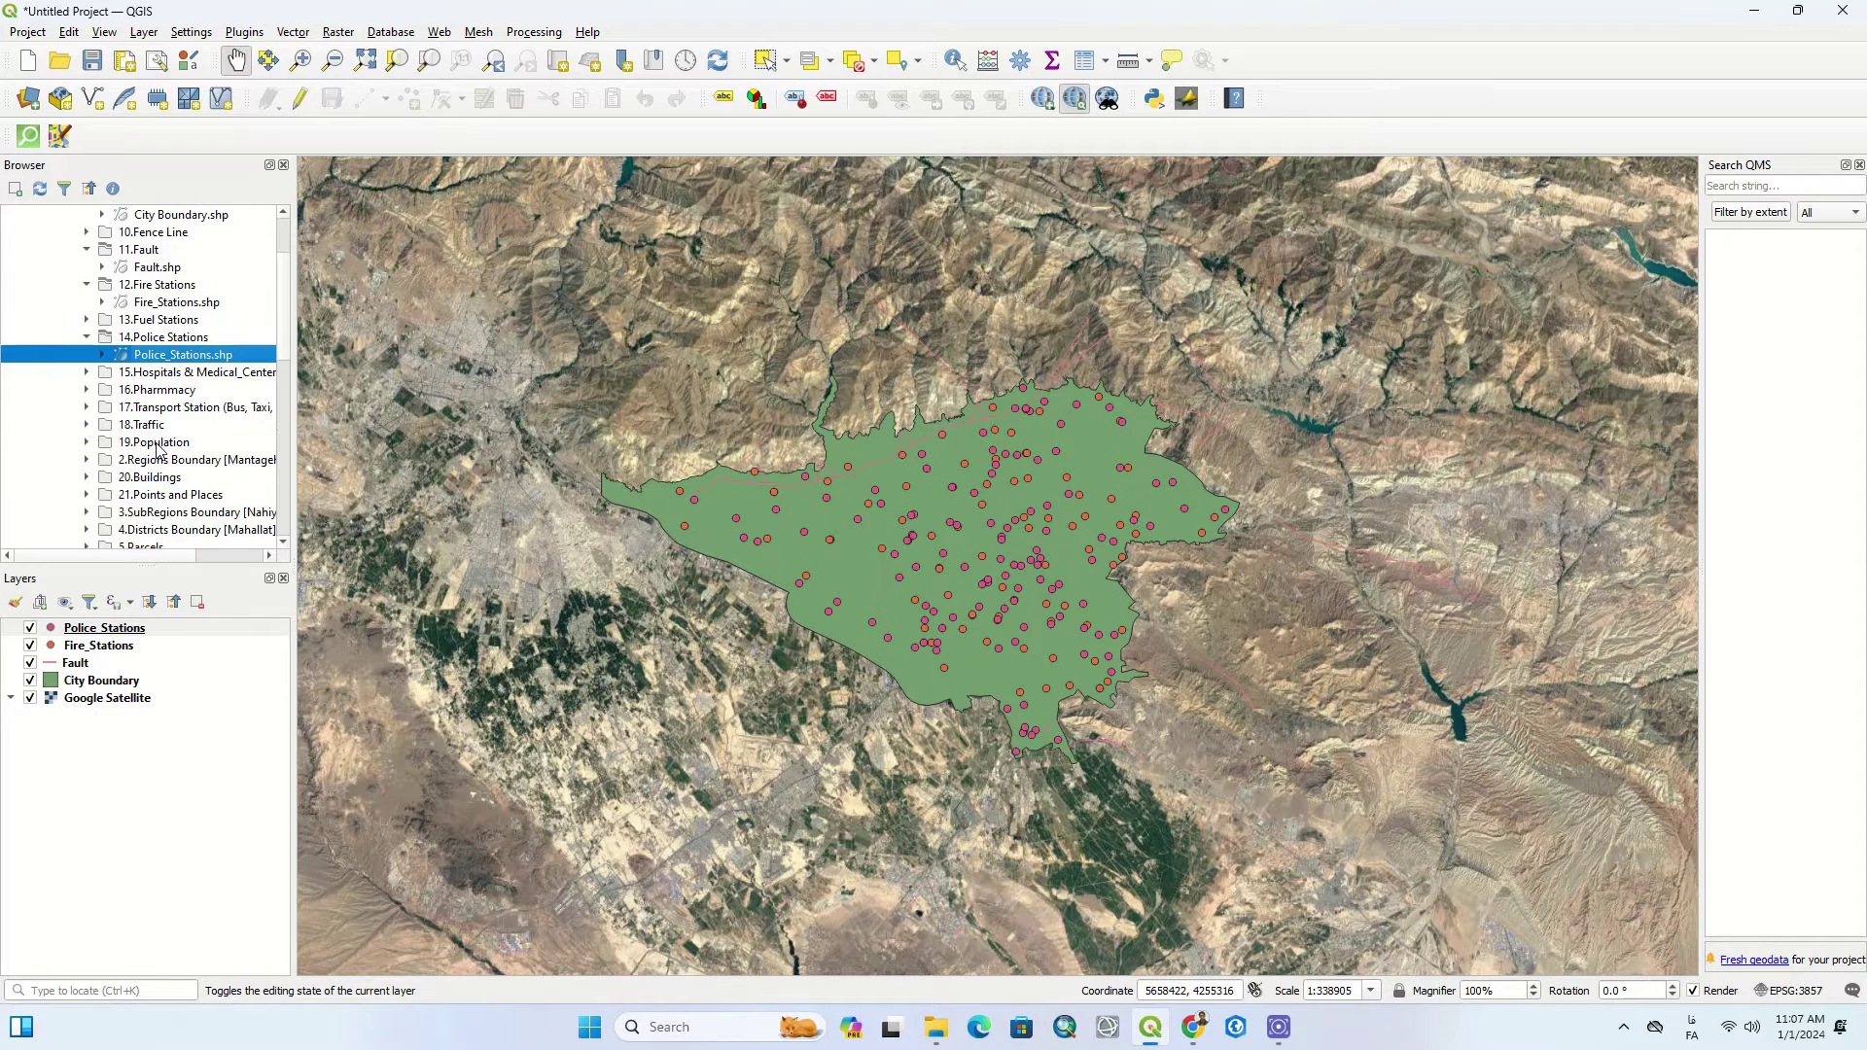
# Add Highways.shp from the 7.Roads folder and Rivers.shp from the 8.Rivers folder to the map.
pyautogui.scroll(-3, 173, 479)
pyautogui.click(87, 476)
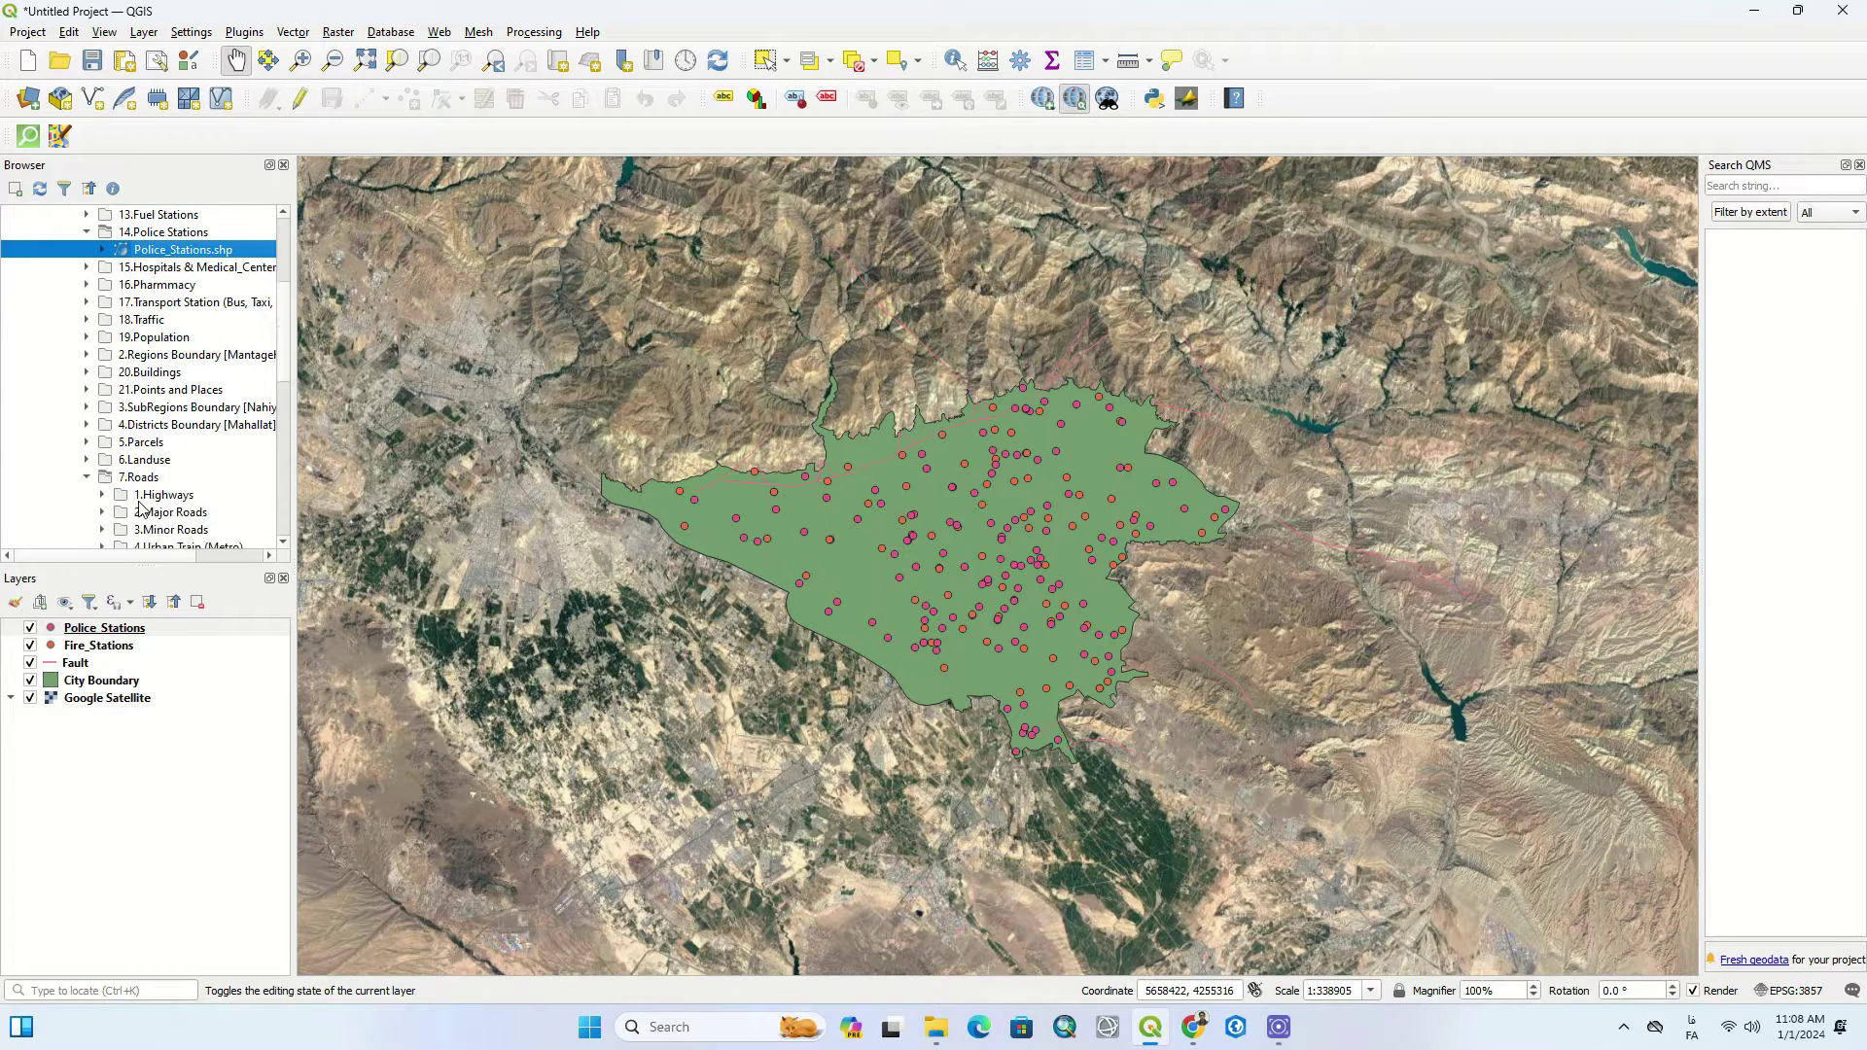
pyautogui.scroll(-3, 126, 486)
pyautogui.click(102, 441)
pyautogui.doubleClick(137, 460)
pyautogui.scroll(-1, 136, 457)
pyautogui.click(87, 474)
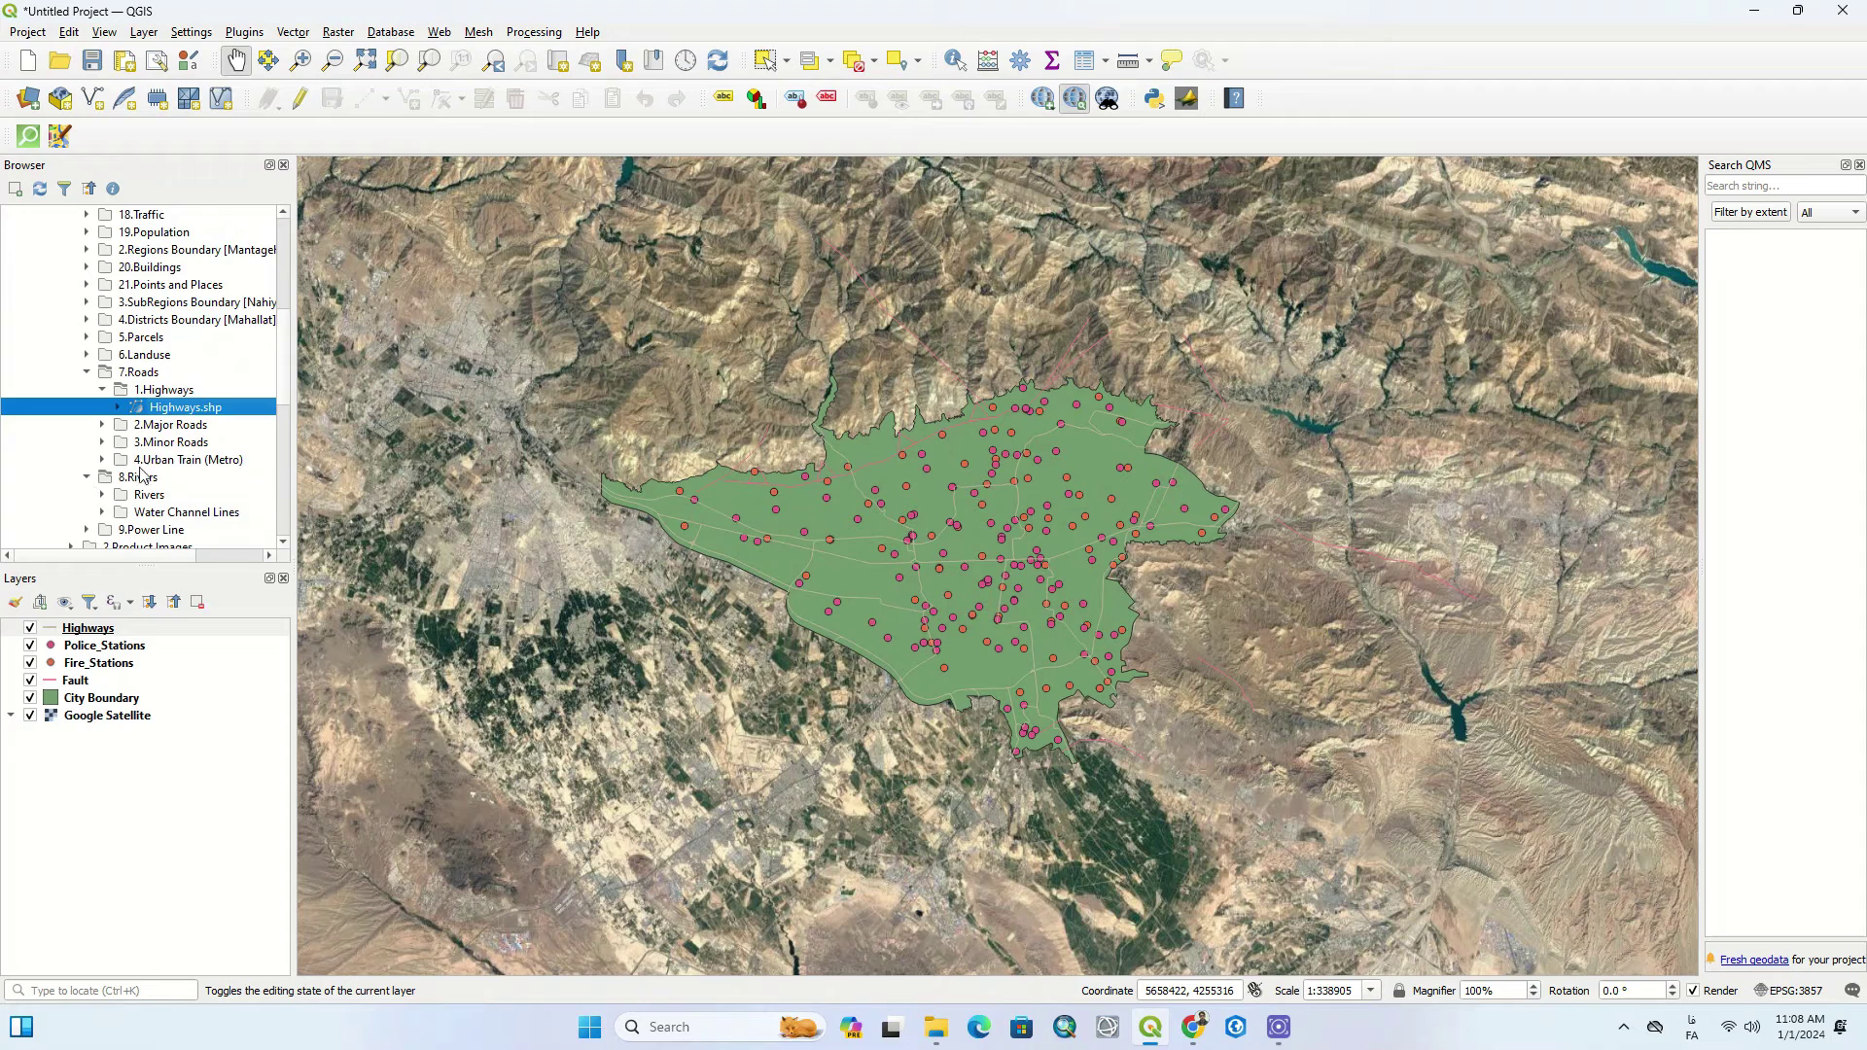
pyautogui.scroll(-1, 136, 452)
pyautogui.click(102, 442)
pyautogui.doubleClick(141, 460)
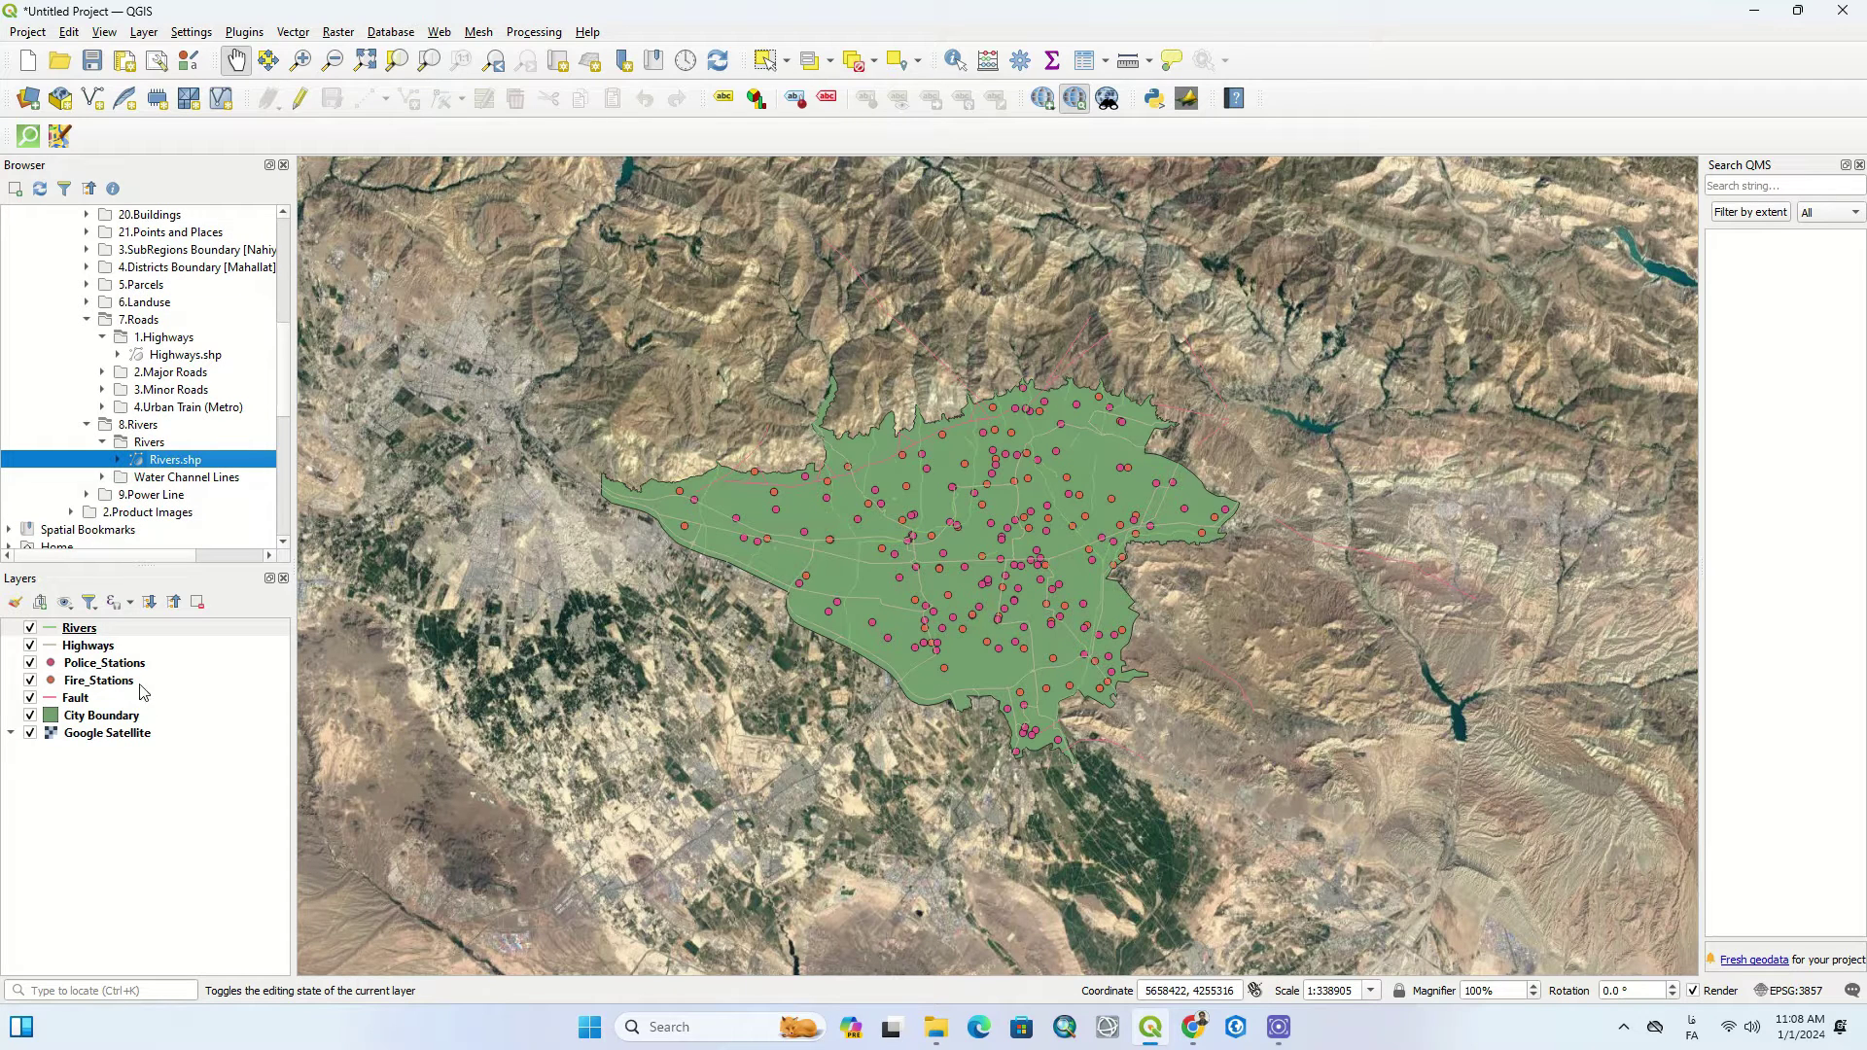
# Remove the Police_Stations layer from the project.
pyautogui.click(103, 664)
pyautogui.rightClick(102, 665)
pyautogui.click(146, 377)
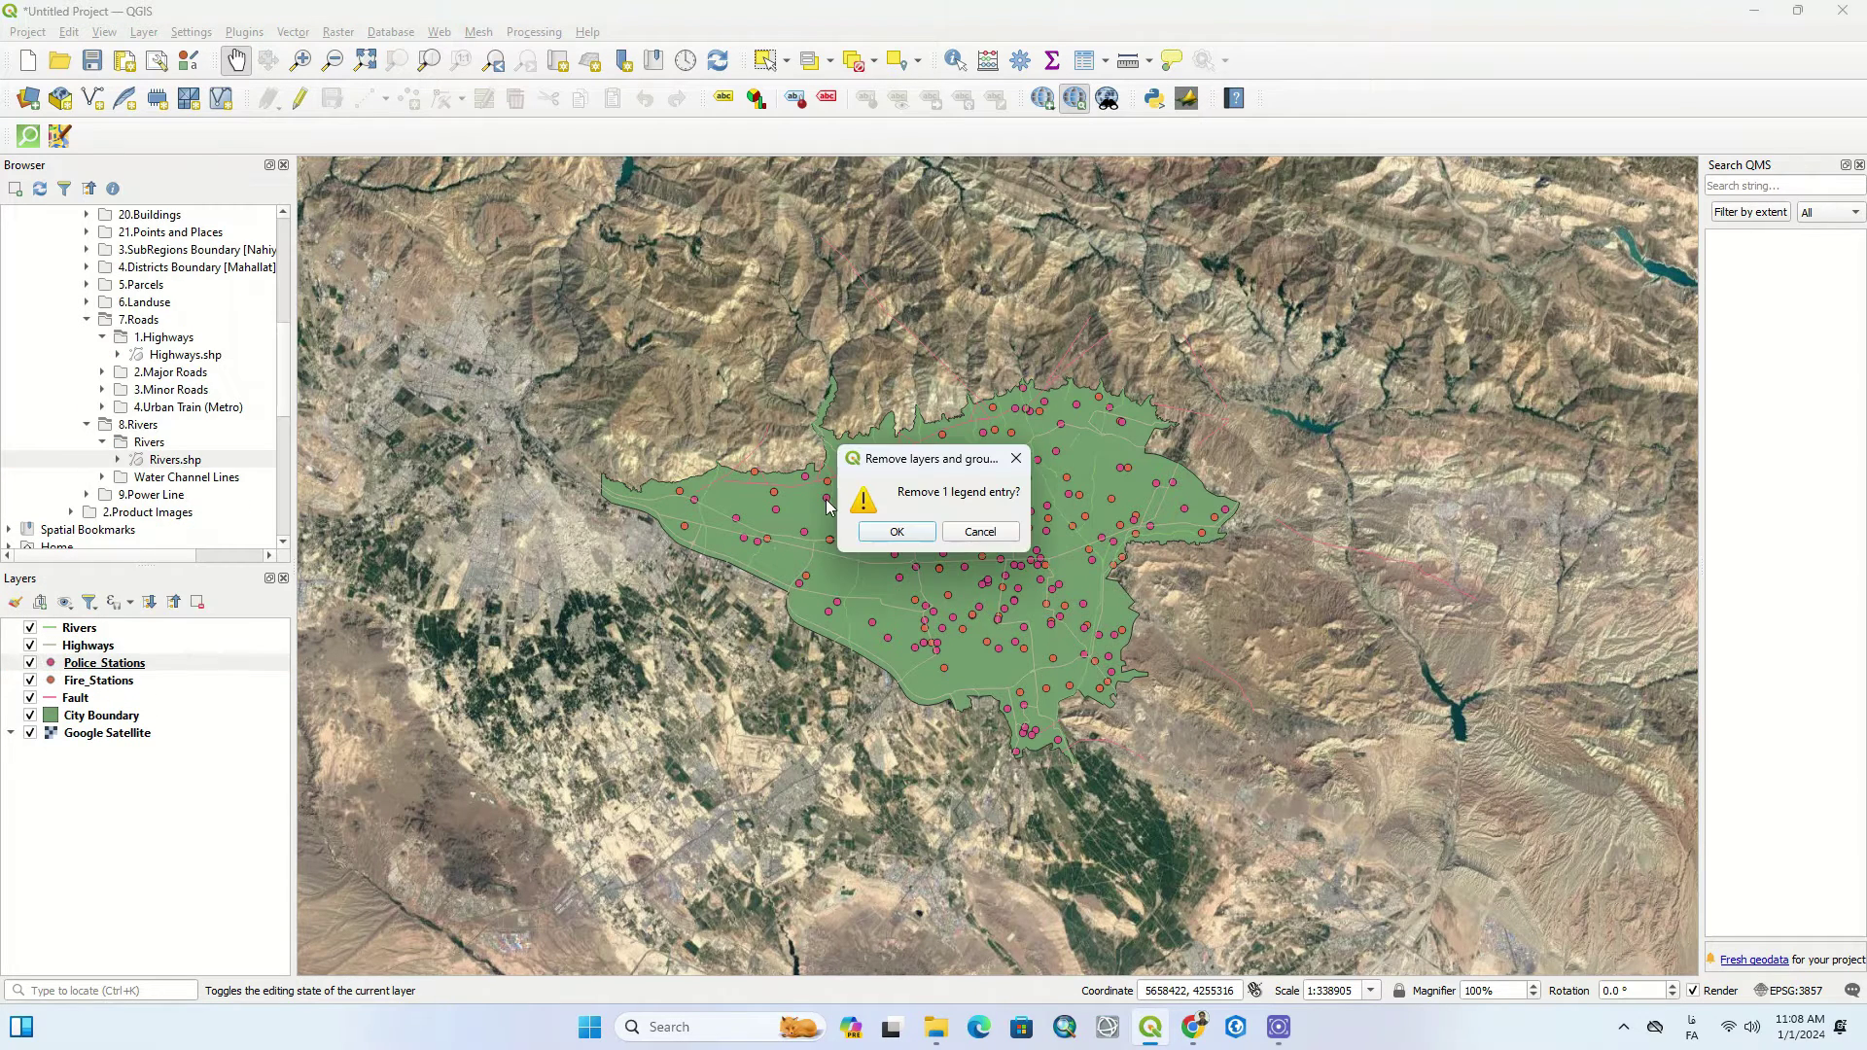
pyautogui.click(888, 538)
# Give the City Boundary layer the outline red preset symbol and set its stroke width to 0.36 mm.
pyautogui.click(58, 700)
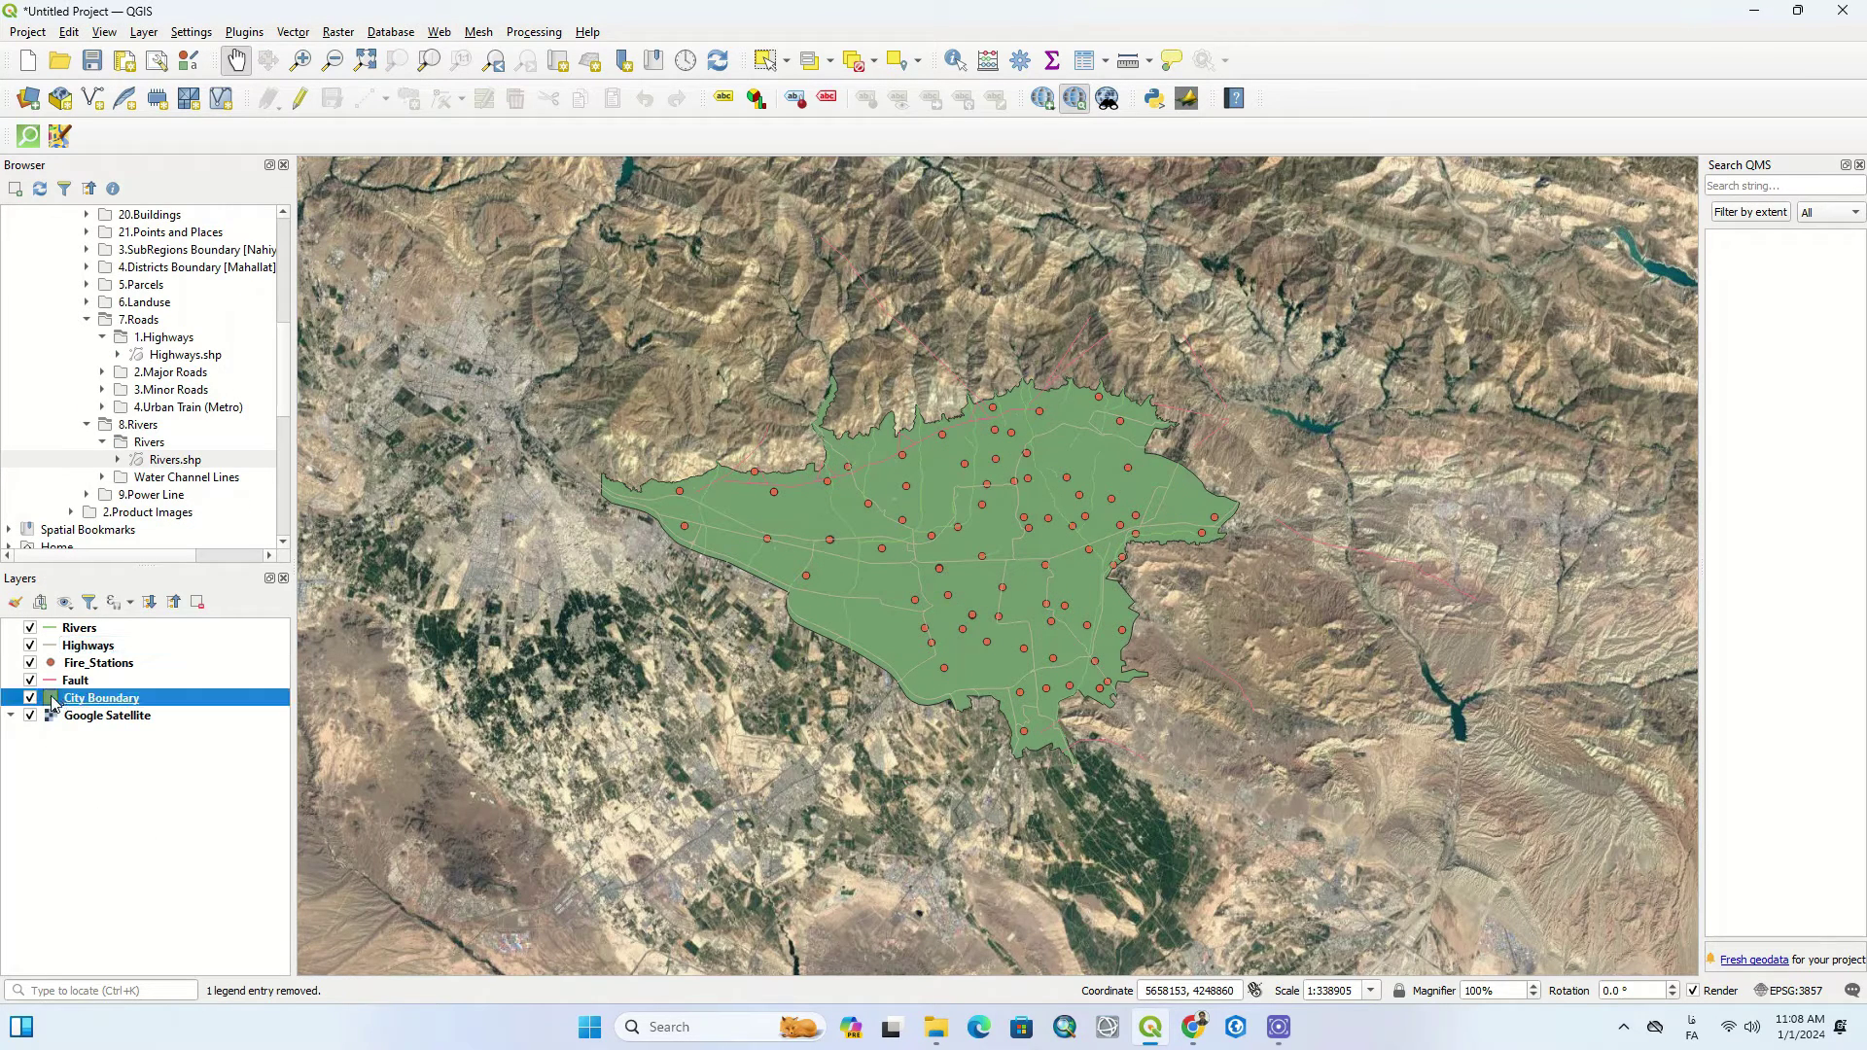
pyautogui.doubleClick(54, 700)
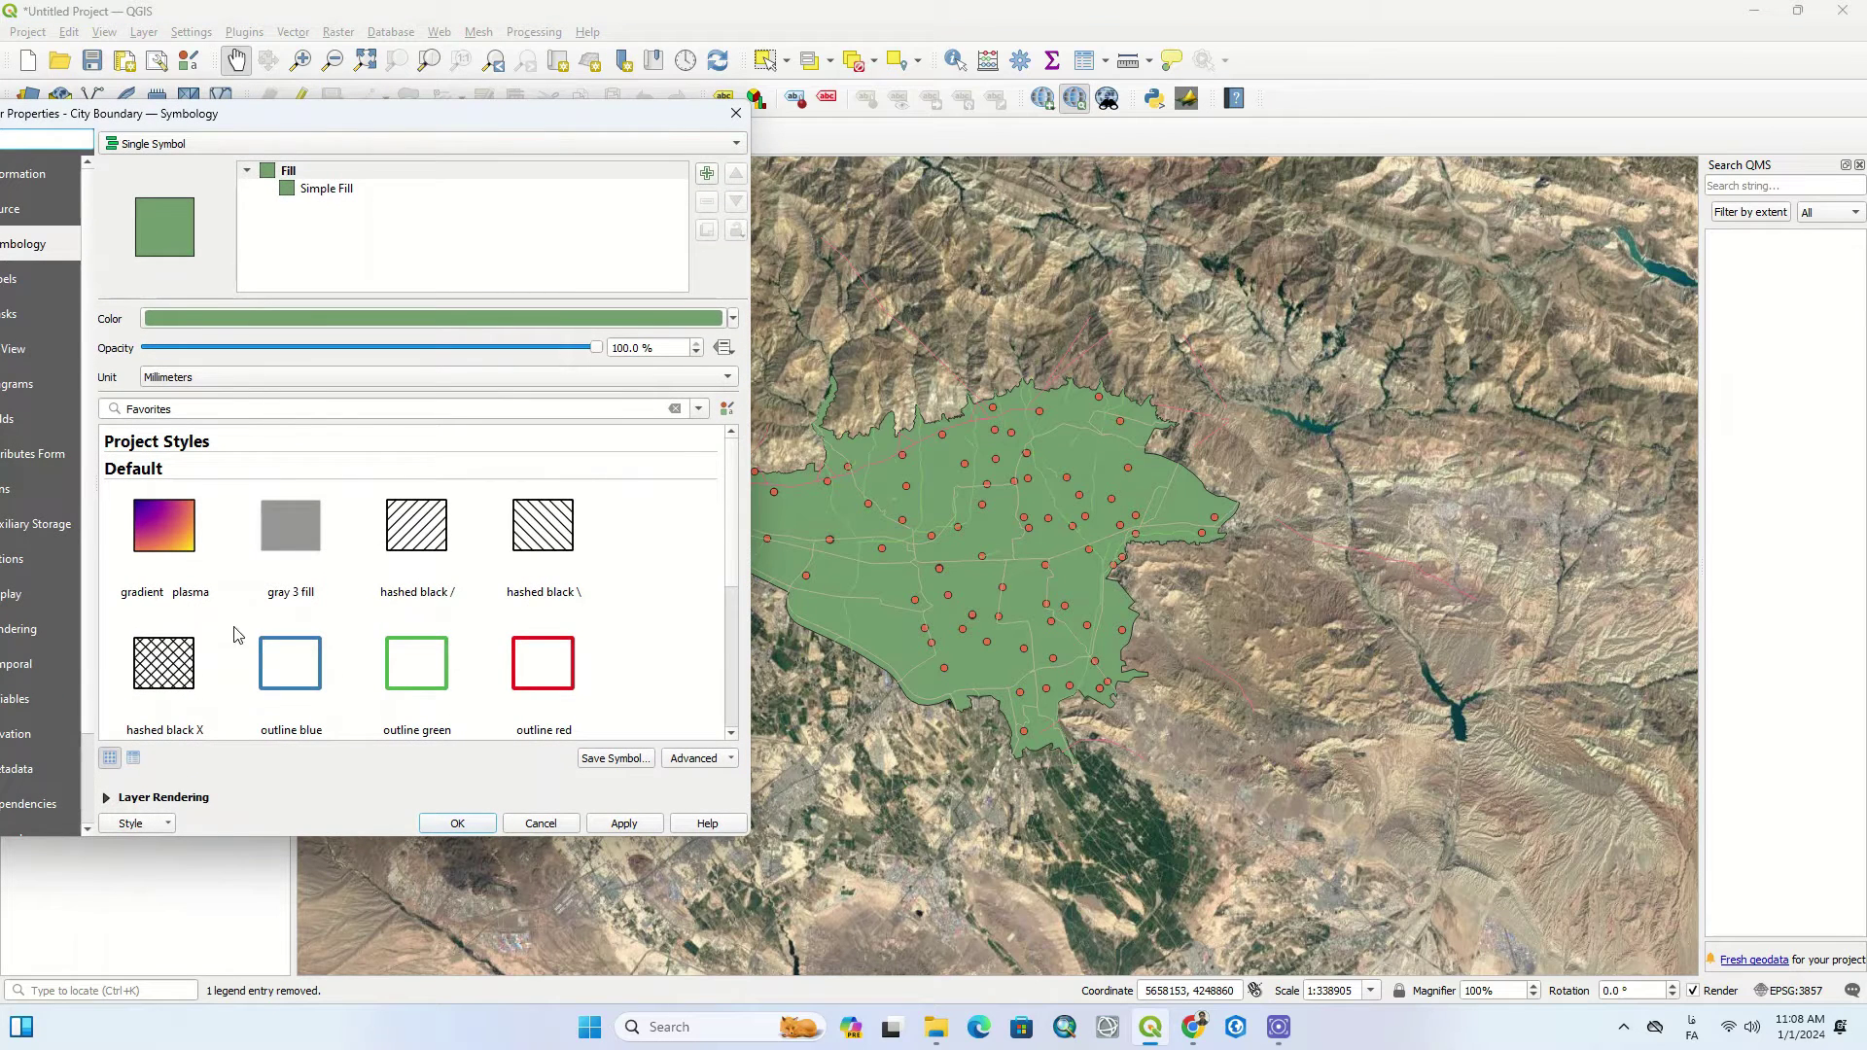
pyautogui.click(561, 665)
pyautogui.scroll(-1, 653, 519)
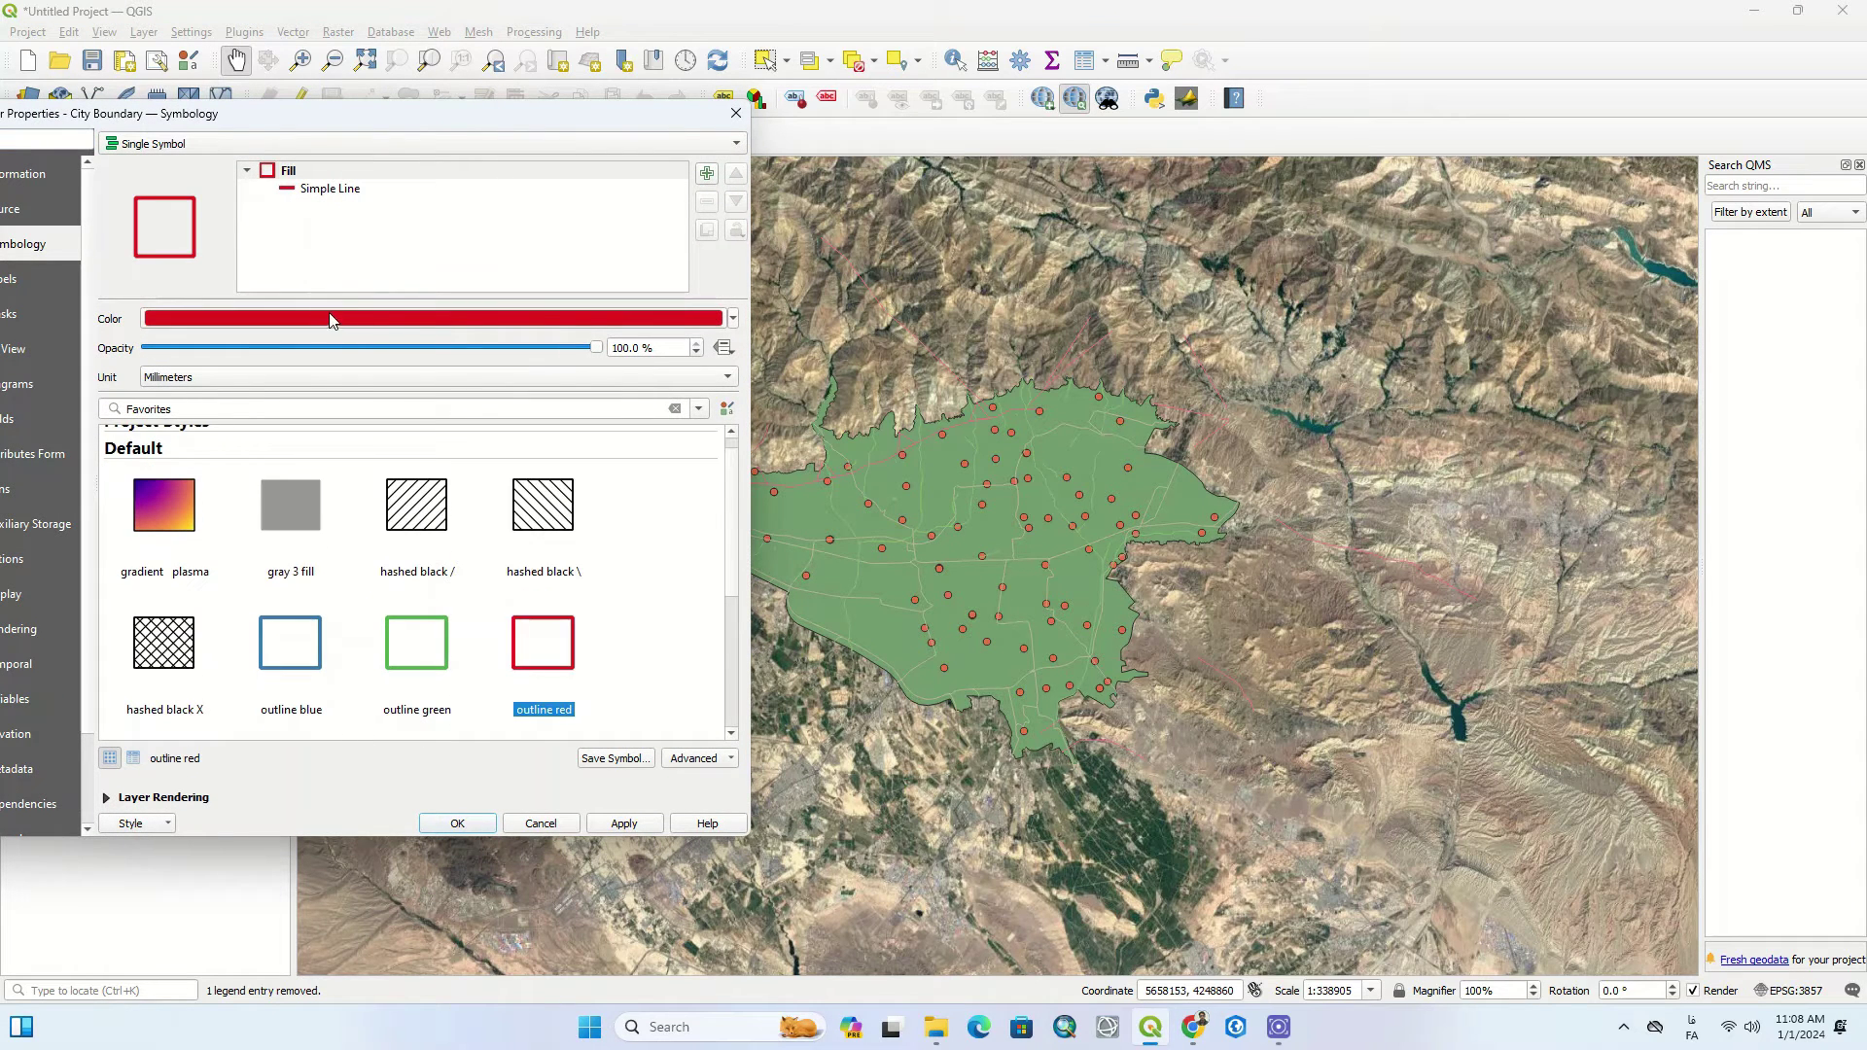
pyautogui.click(299, 191)
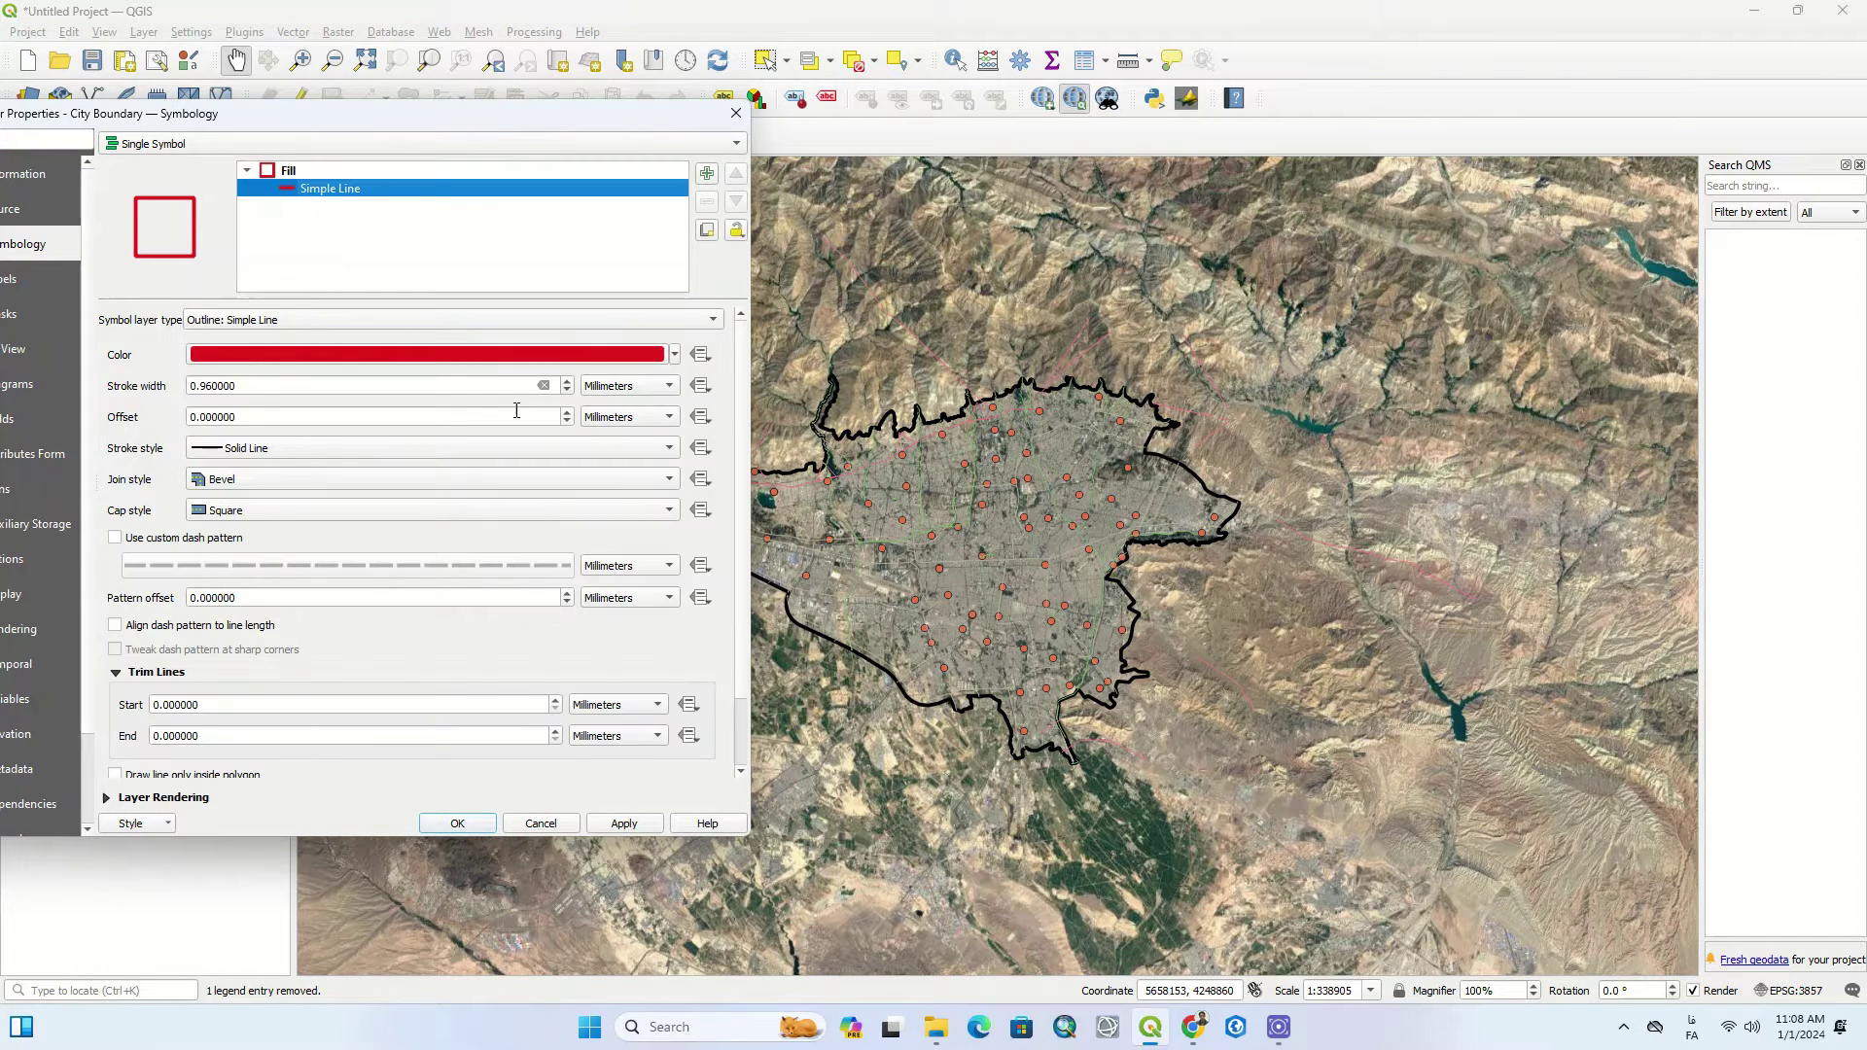
pyautogui.click(567, 390)
pyautogui.click(567, 391)
pyautogui.click(567, 390)
pyautogui.click(567, 391)
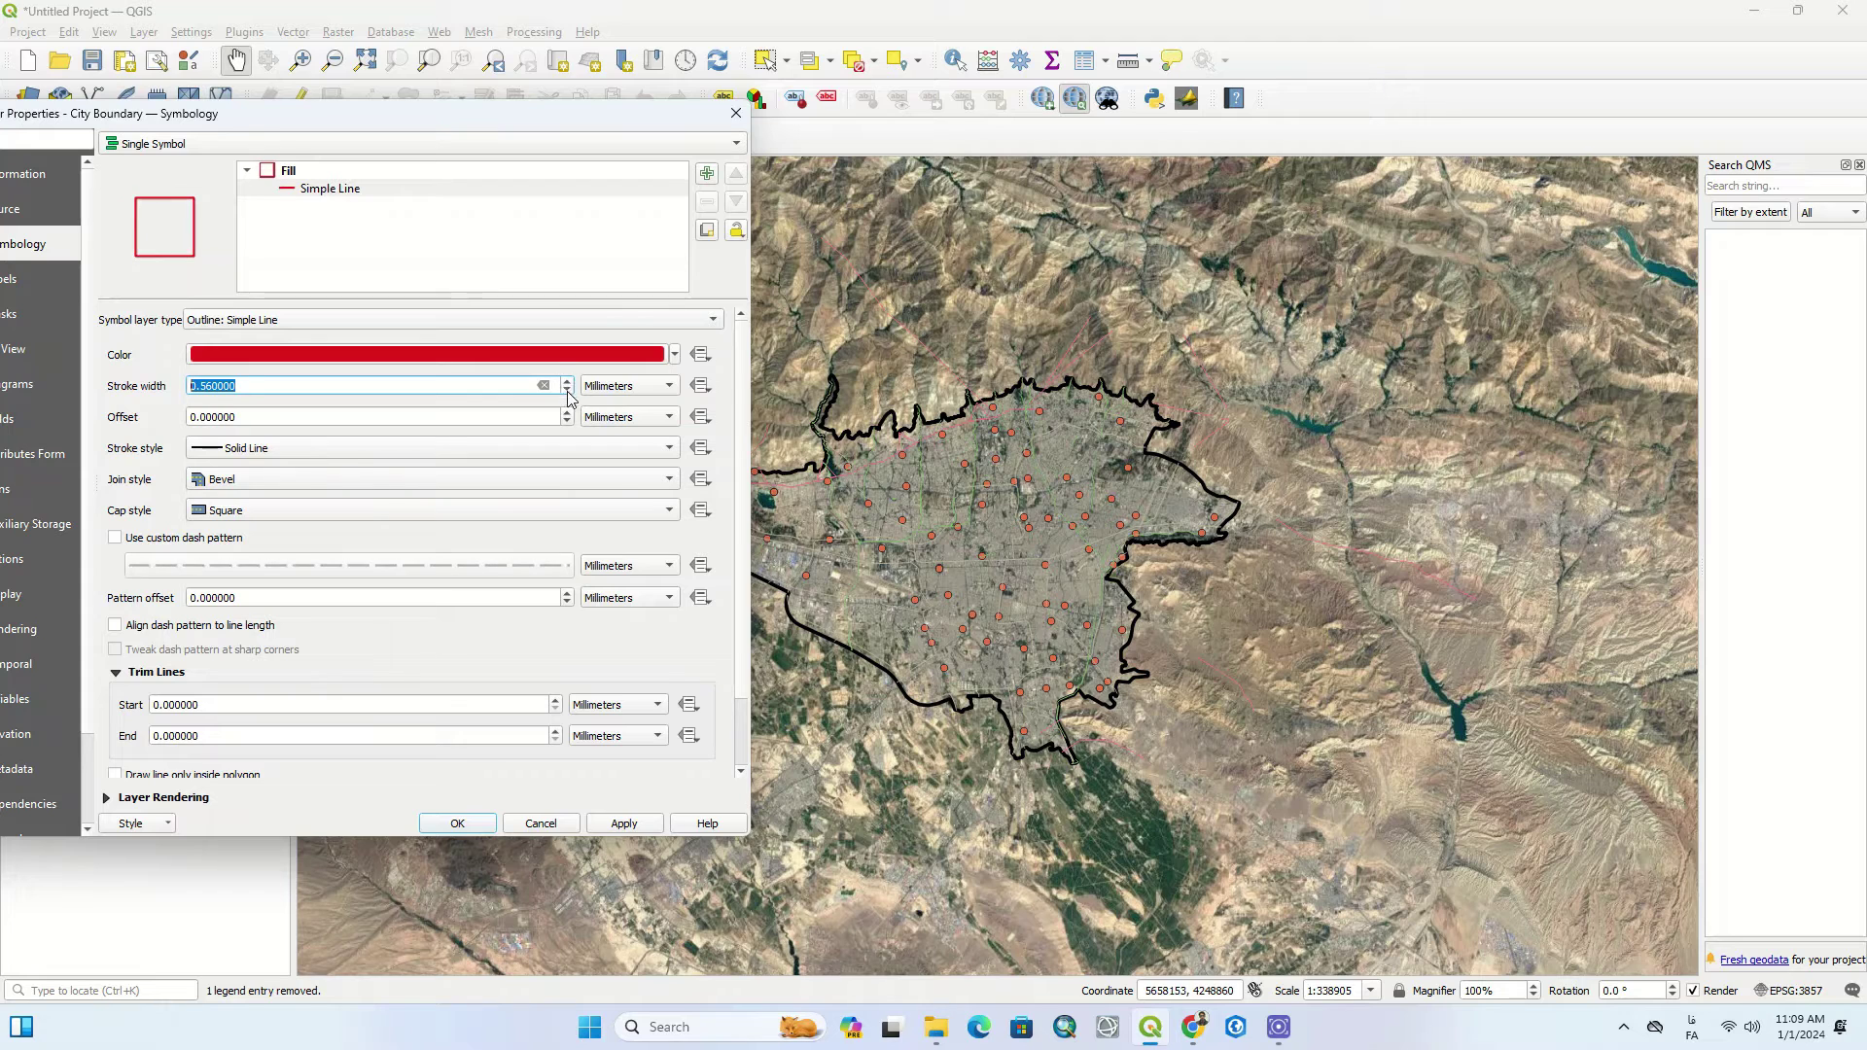
pyautogui.click(567, 391)
pyautogui.click(567, 391)
# Set the City Boundary outline colour to the recent black #000004 and accept the layer's symbology.
pyautogui.click(545, 354)
pyautogui.click(746, 341)
pyautogui.click(758, 410)
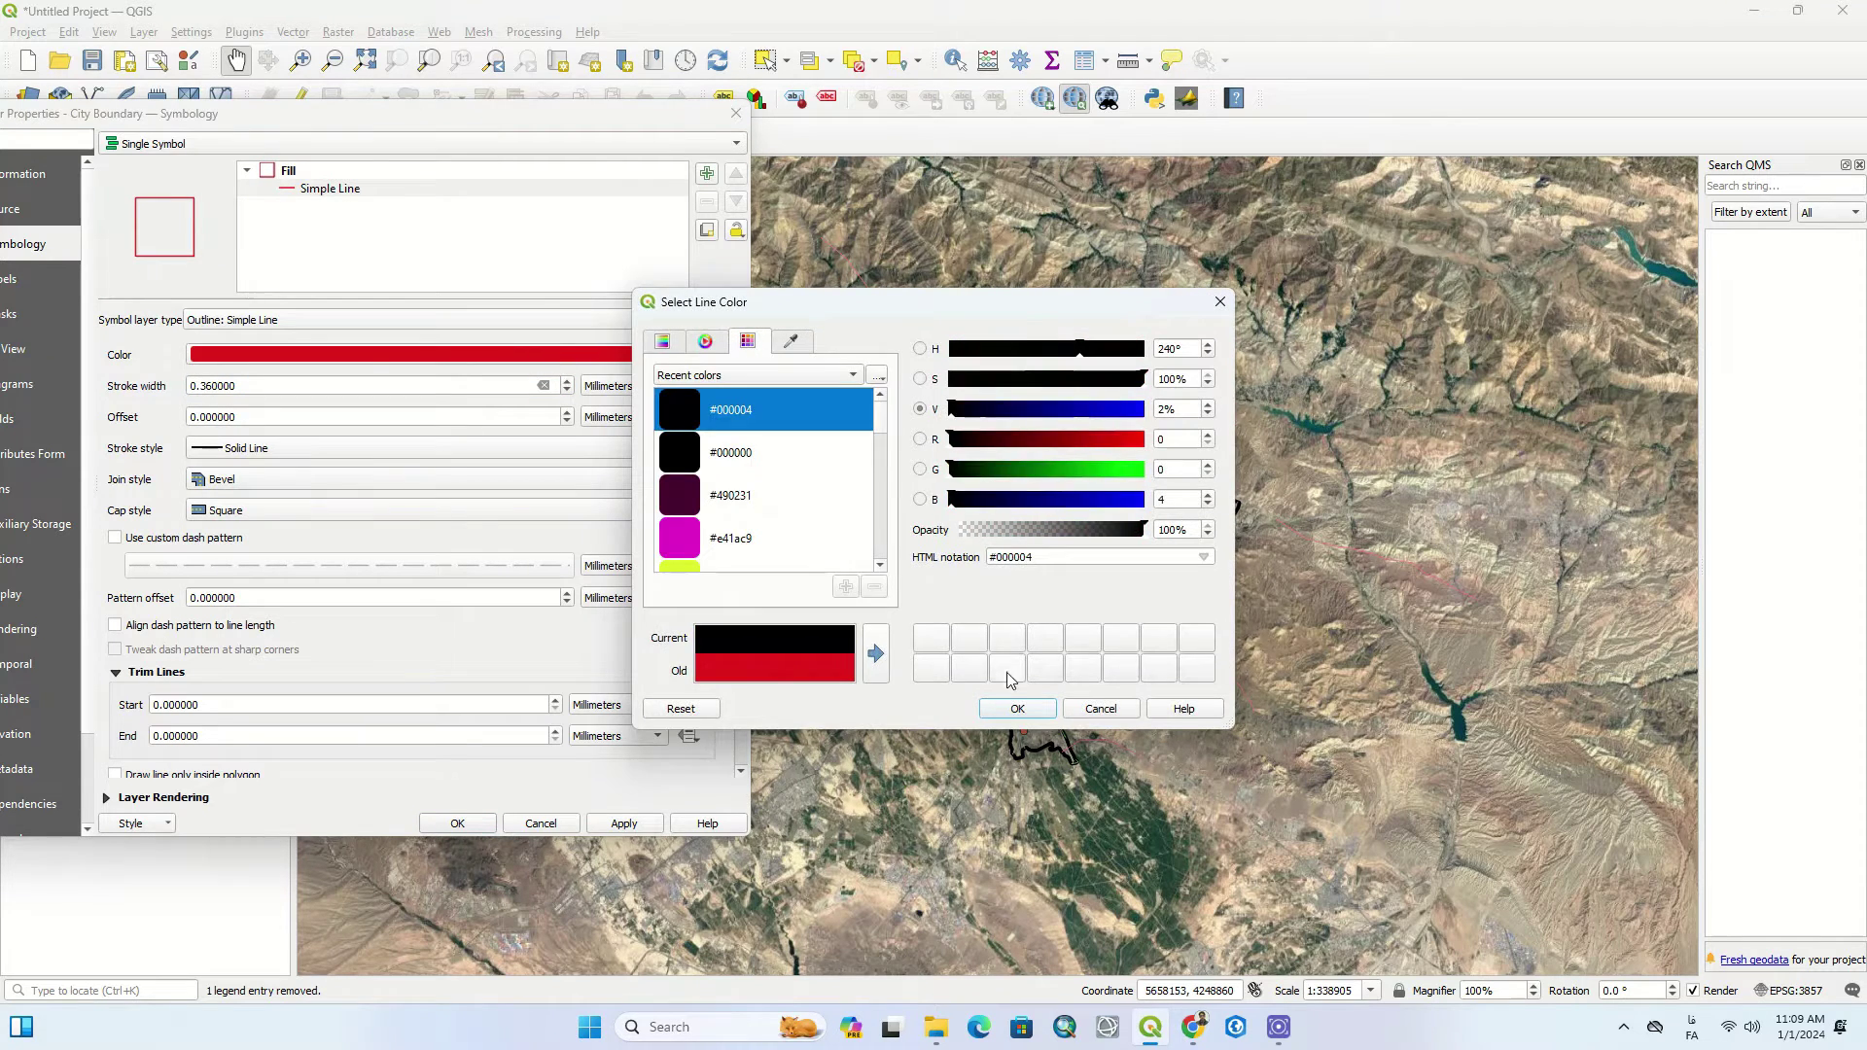
pyautogui.click(1017, 708)
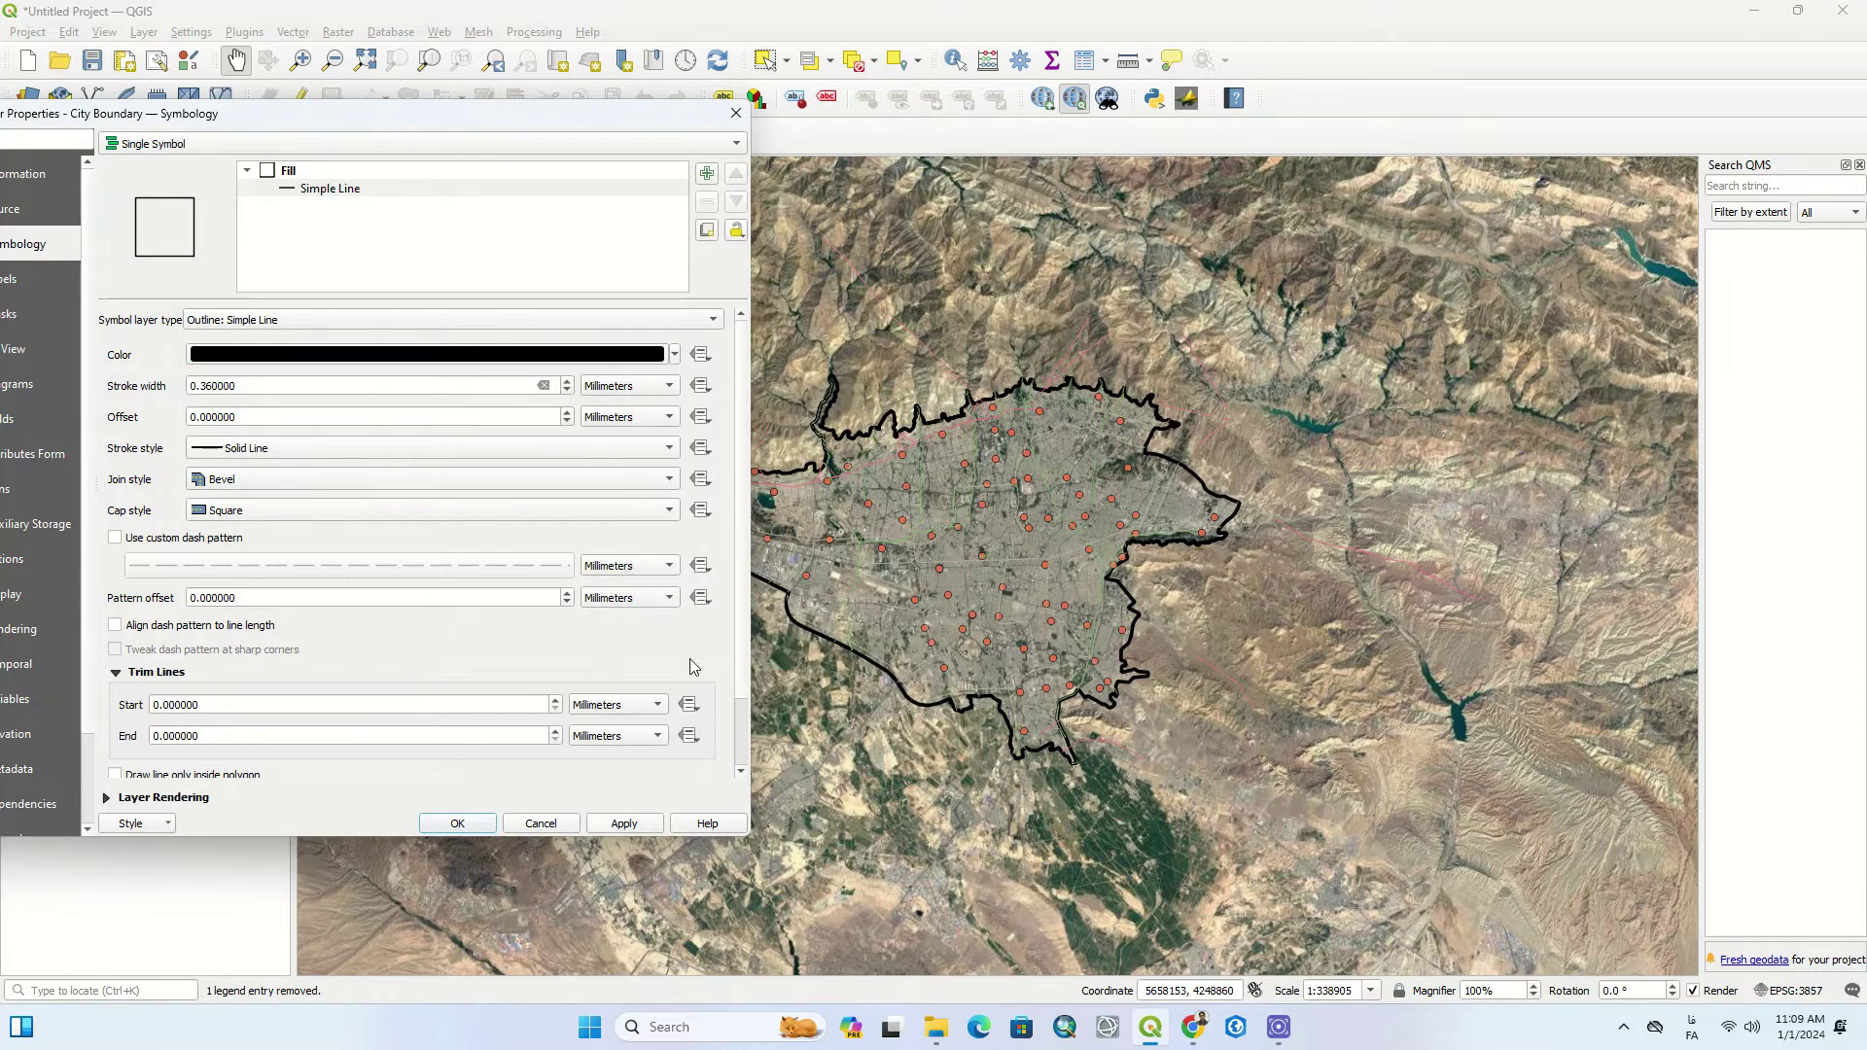
pyautogui.click(457, 824)
# Apply the simple red line preset symbol to the Fault layer.
pyautogui.doubleClick(58, 693)
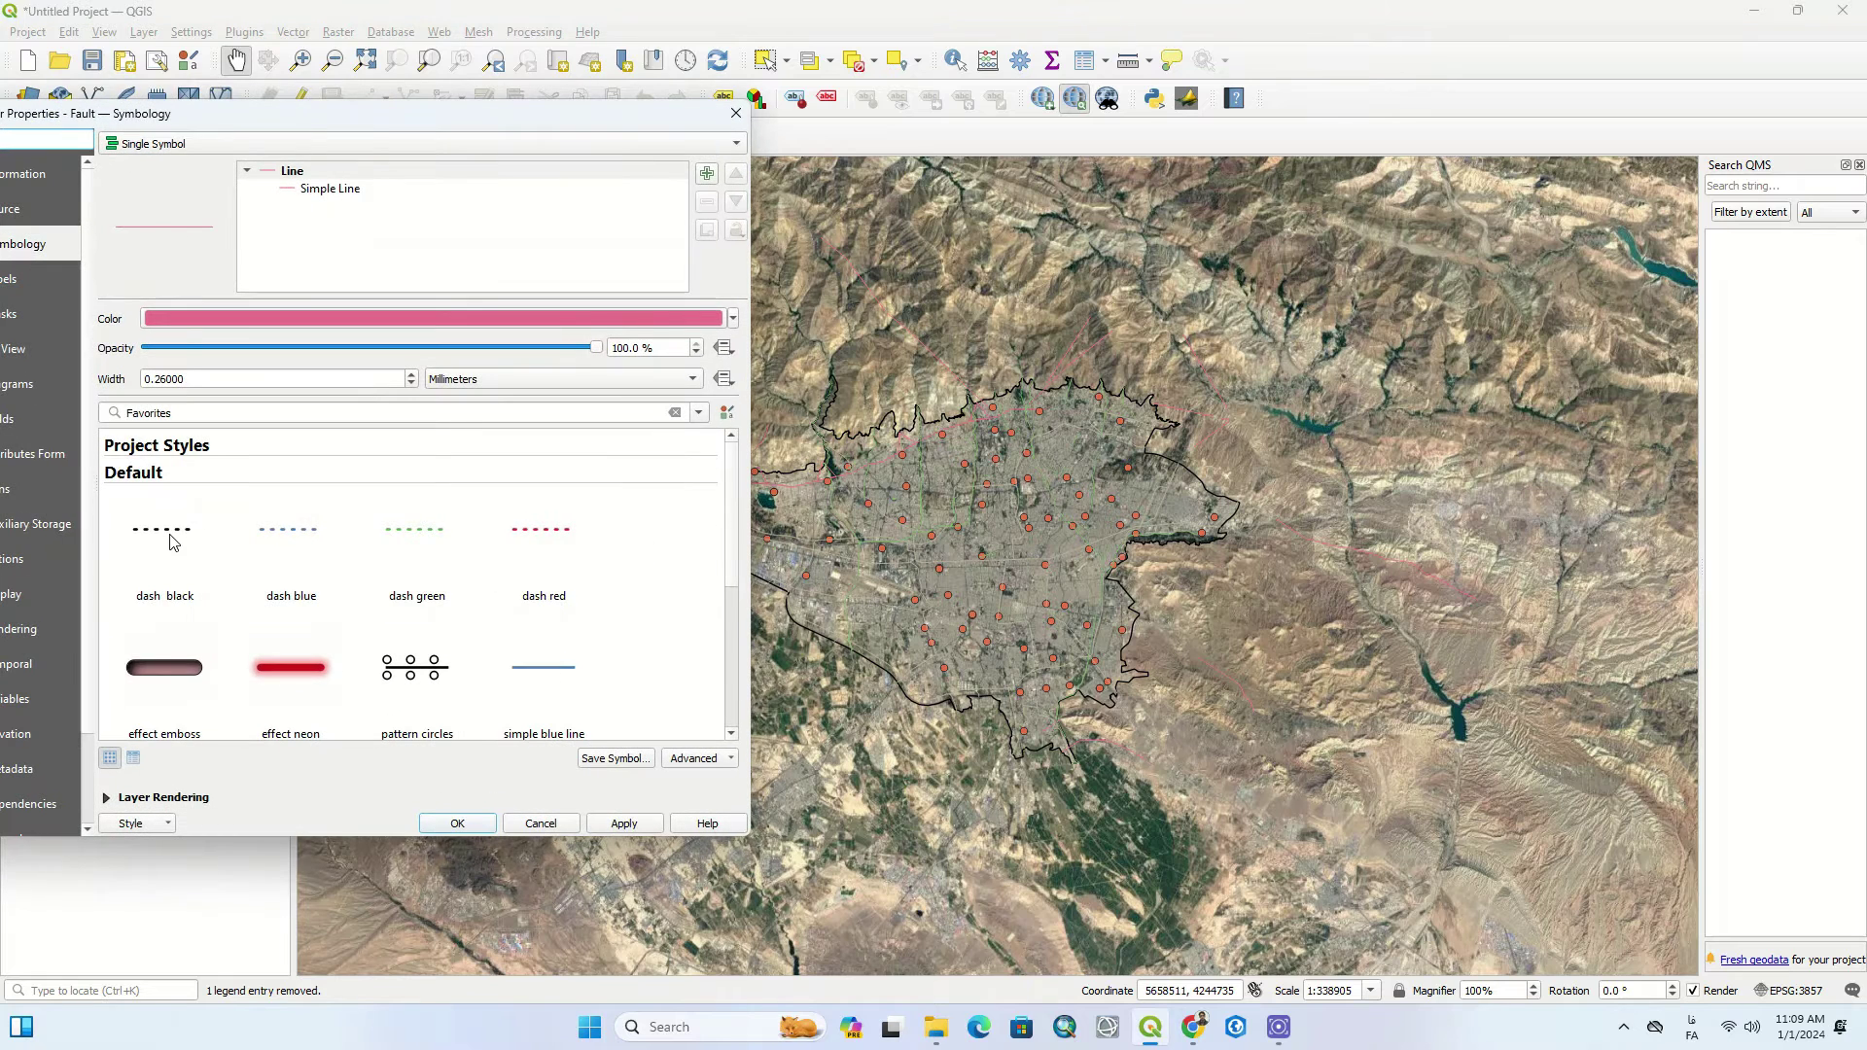
pyautogui.click(170, 542)
pyautogui.scroll(-4, 396, 582)
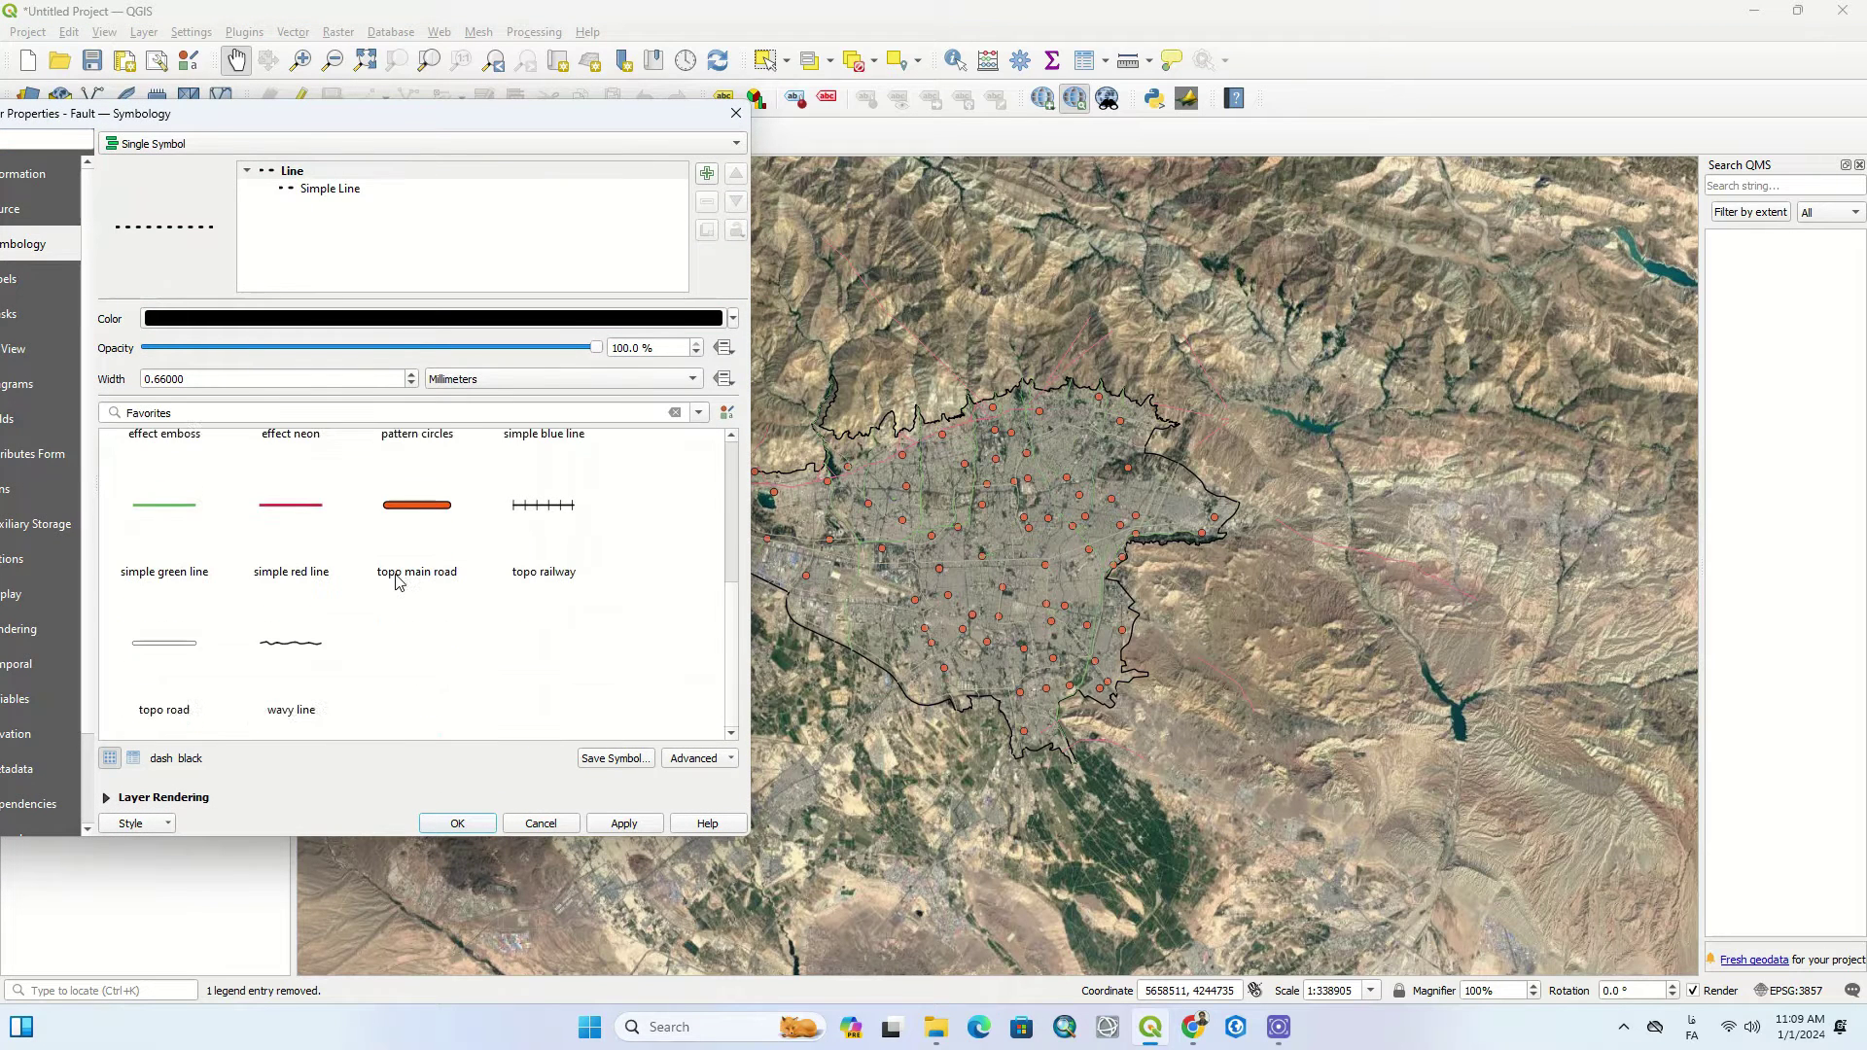
pyautogui.scroll(1, 292, 593)
pyautogui.click(290, 591)
pyautogui.click(623, 823)
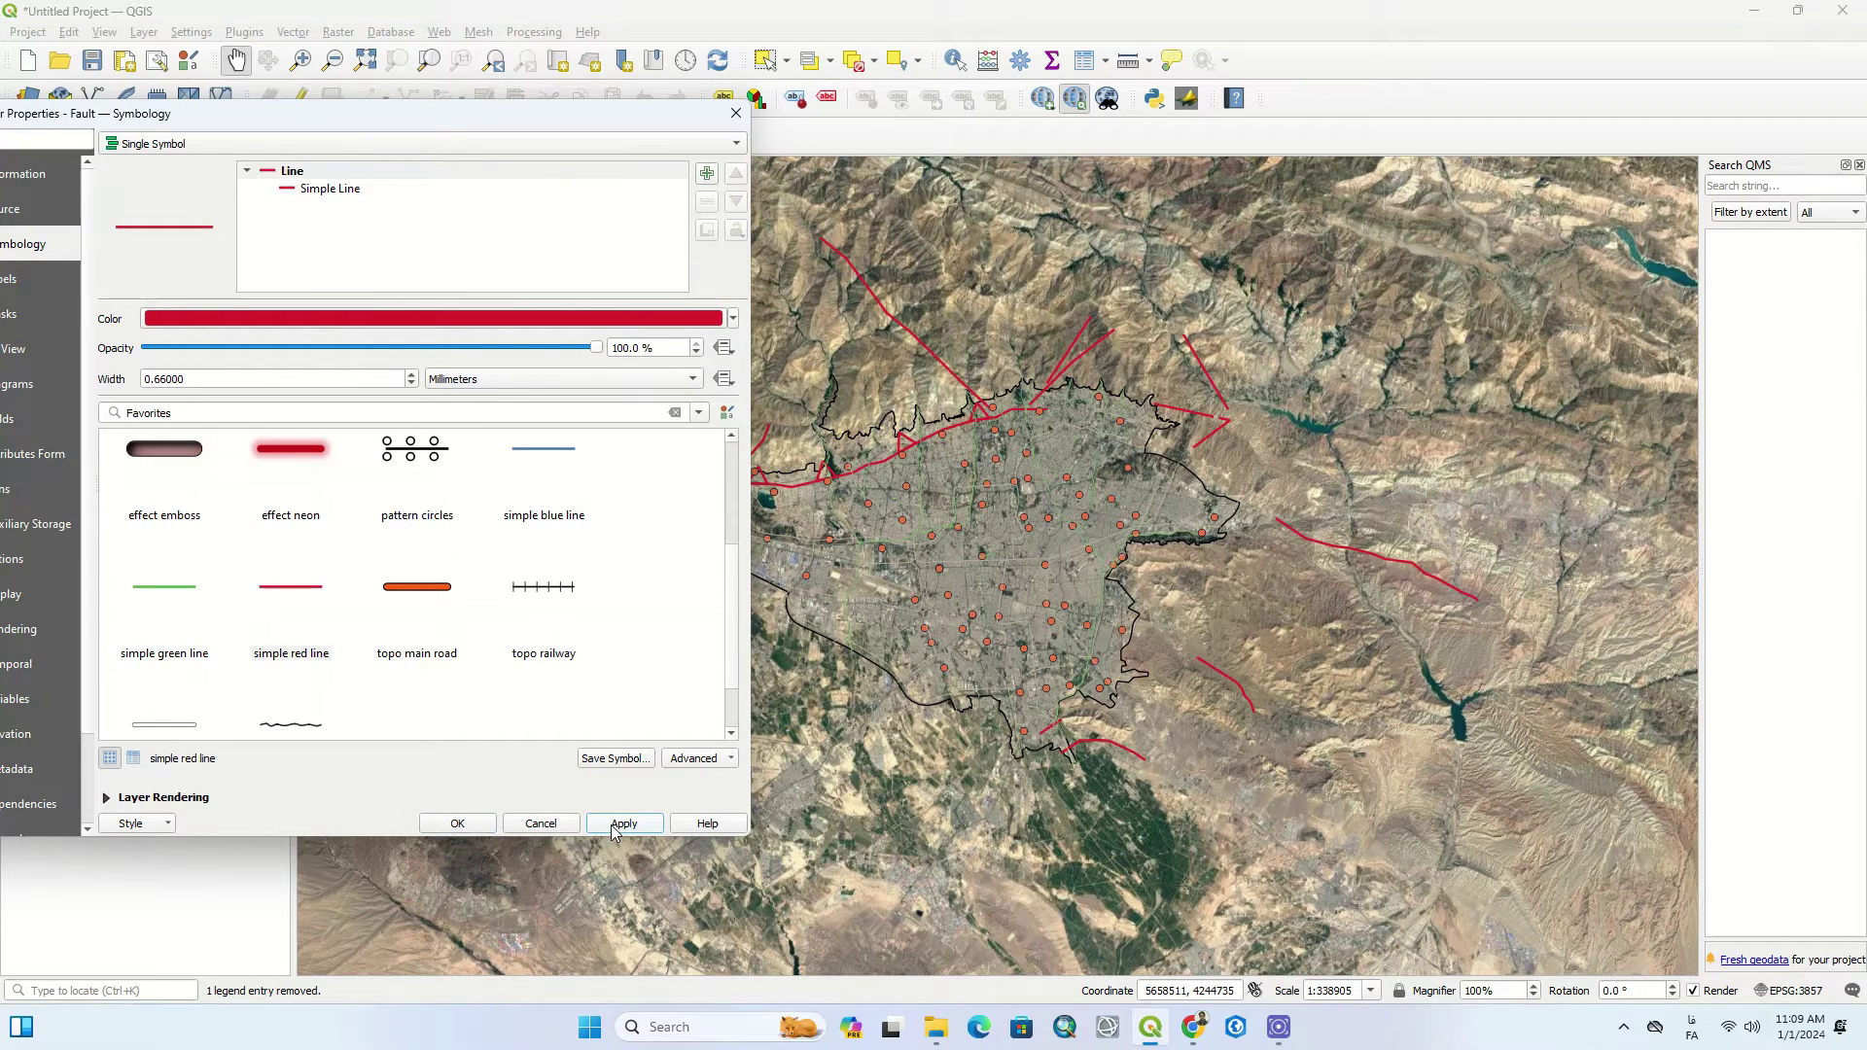
# Change the Fault line to a recent dark red, set its stroke width to 0.26 mm, and accept the symbology.
pyautogui.click(732, 319)
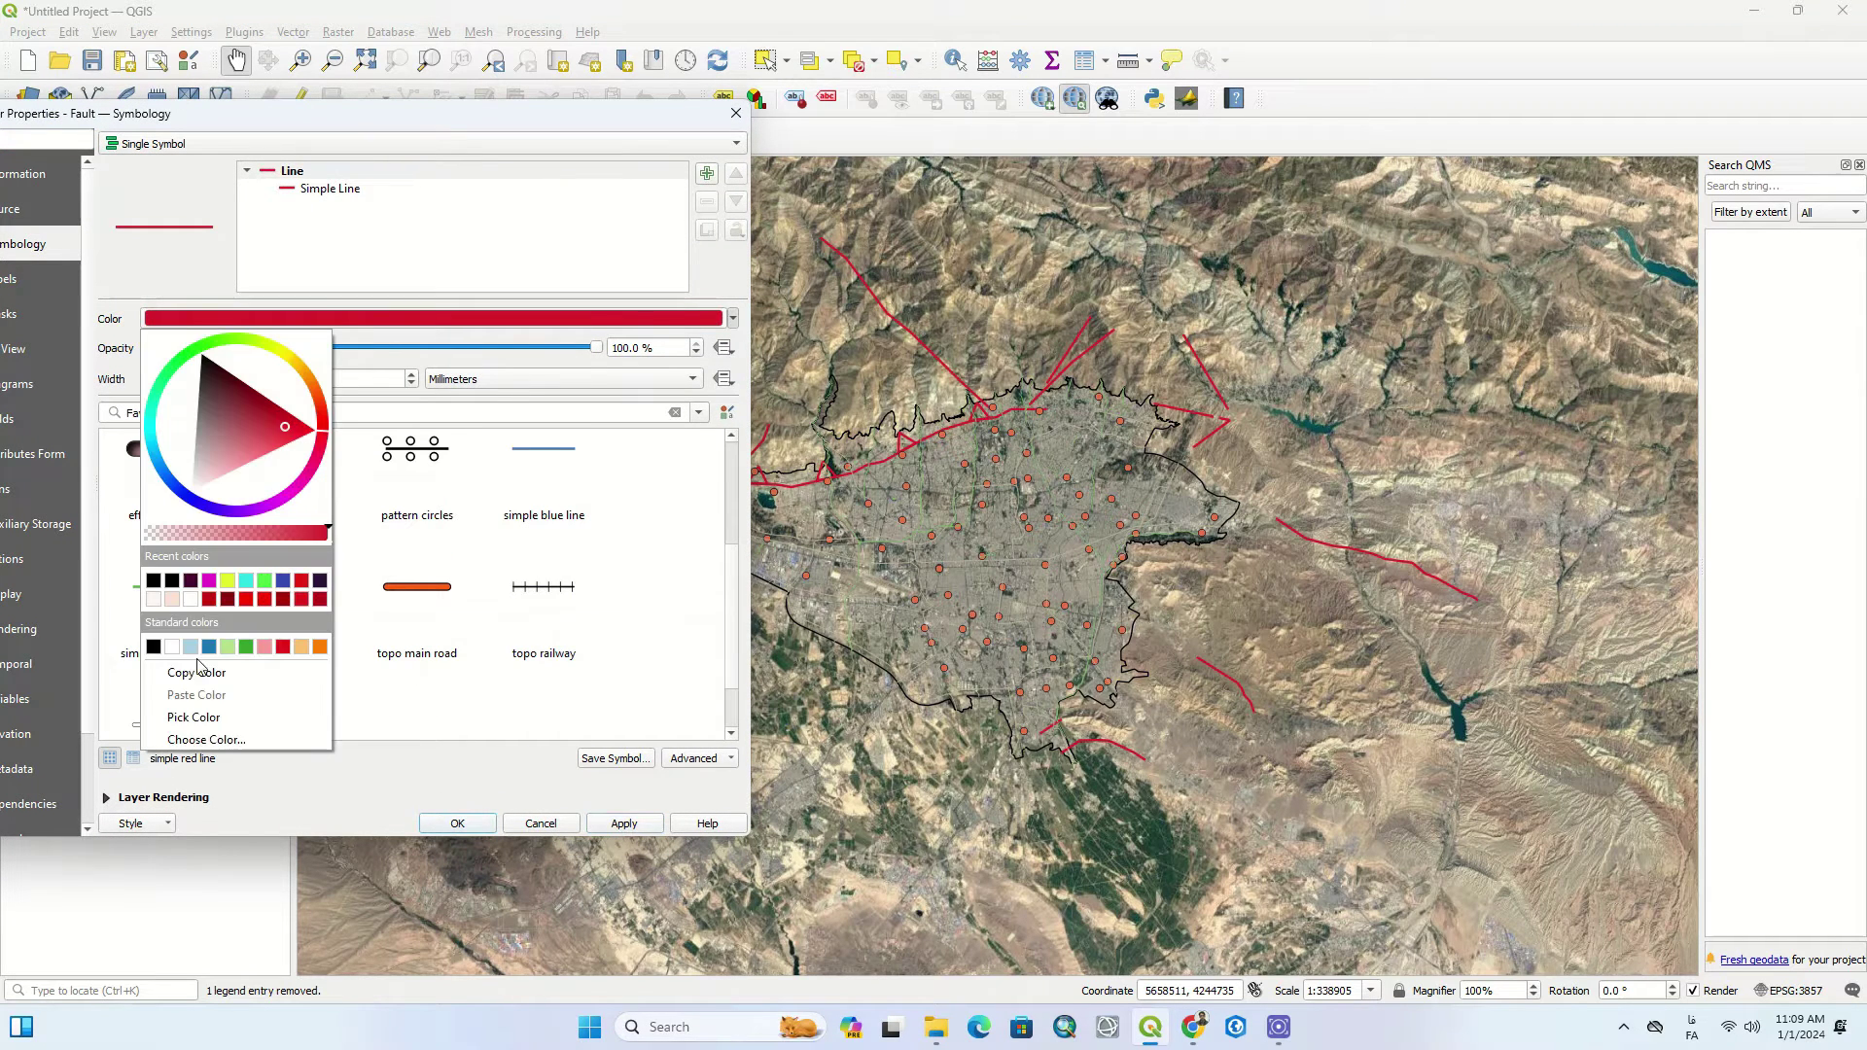
pyautogui.click(226, 599)
pyautogui.click(613, 826)
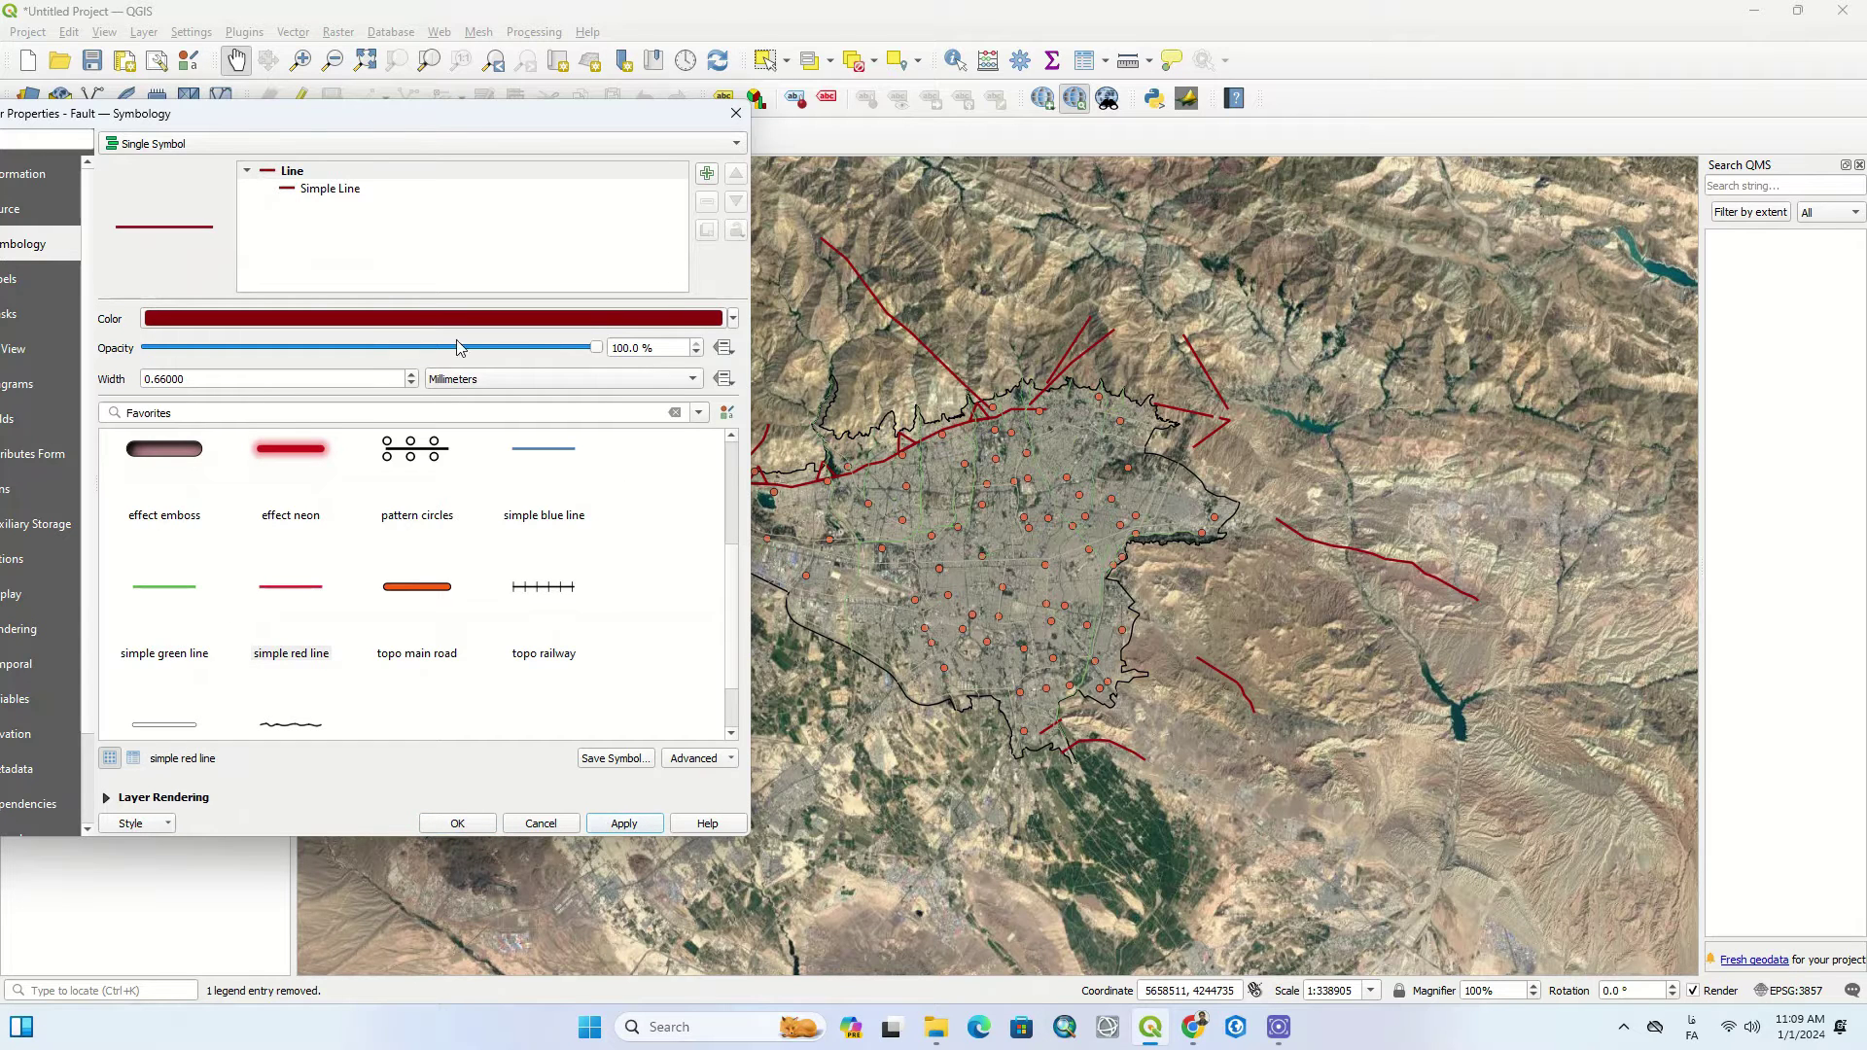
pyautogui.click(313, 190)
pyautogui.click(567, 390)
pyautogui.click(567, 390)
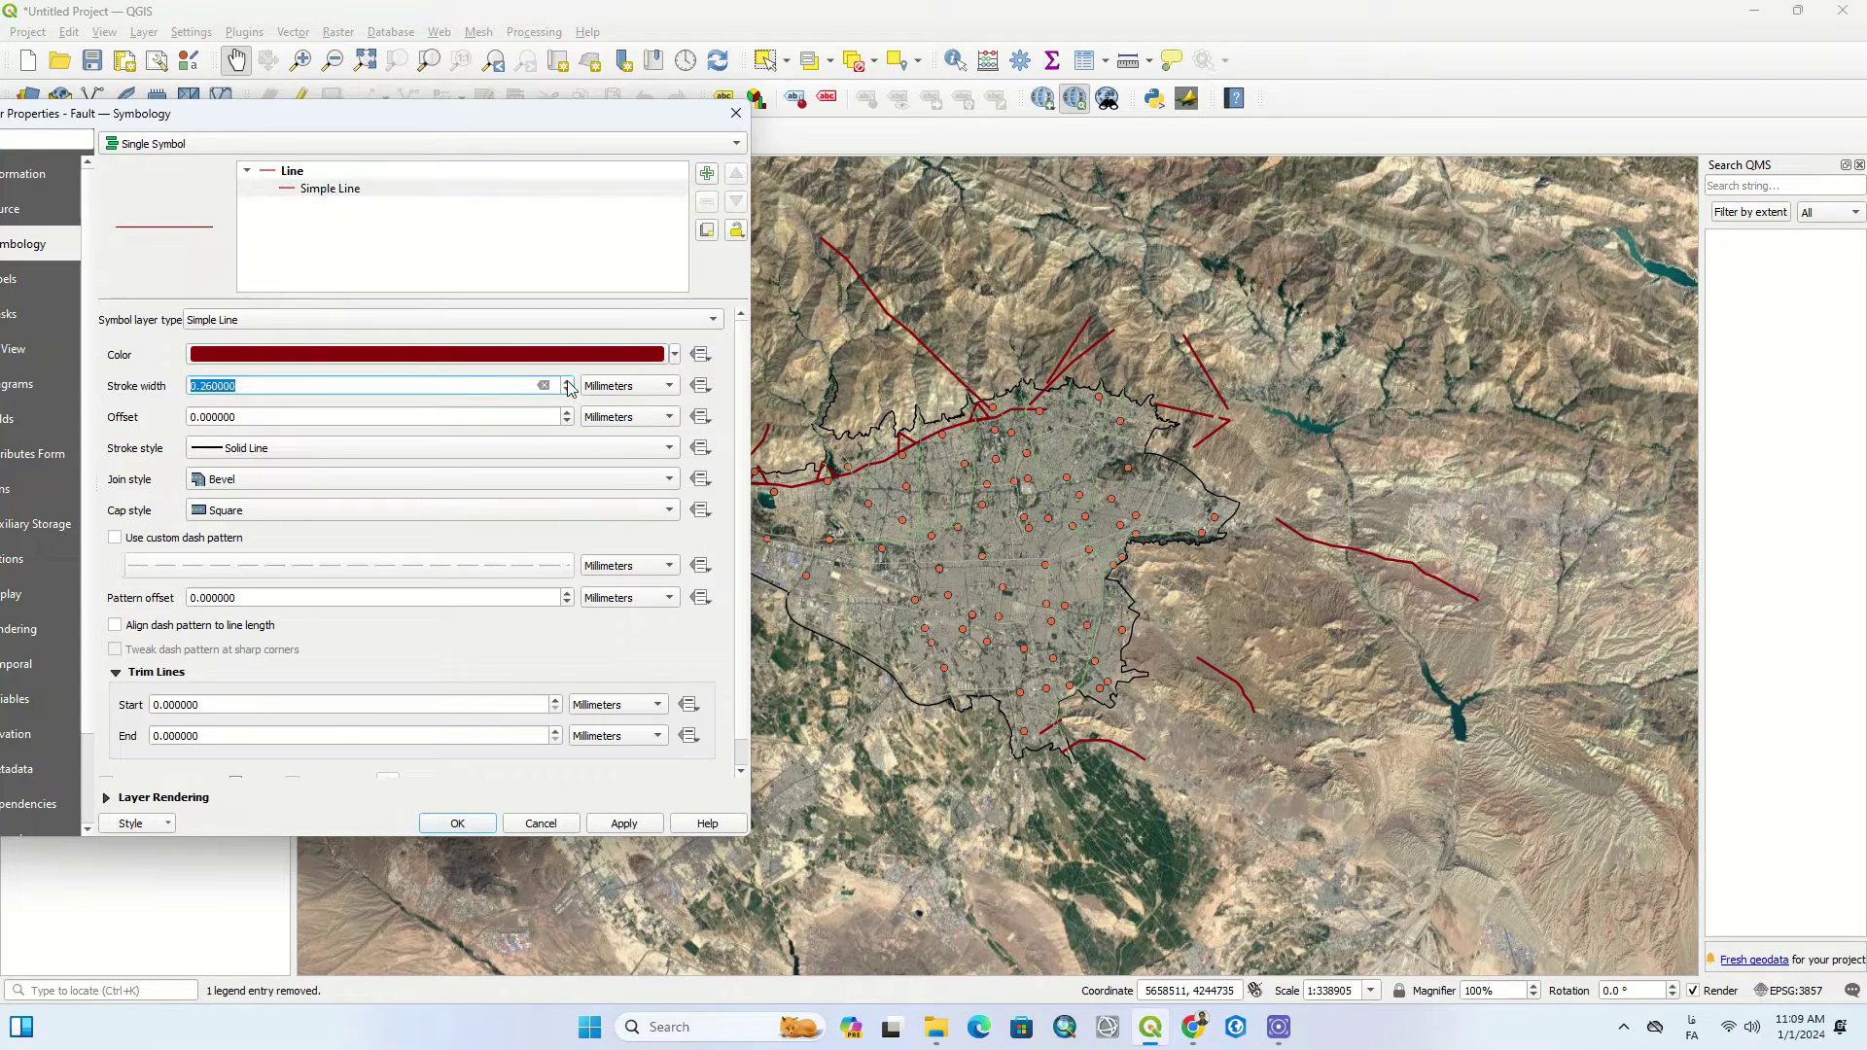
pyautogui.click(624, 824)
pyautogui.click(457, 823)
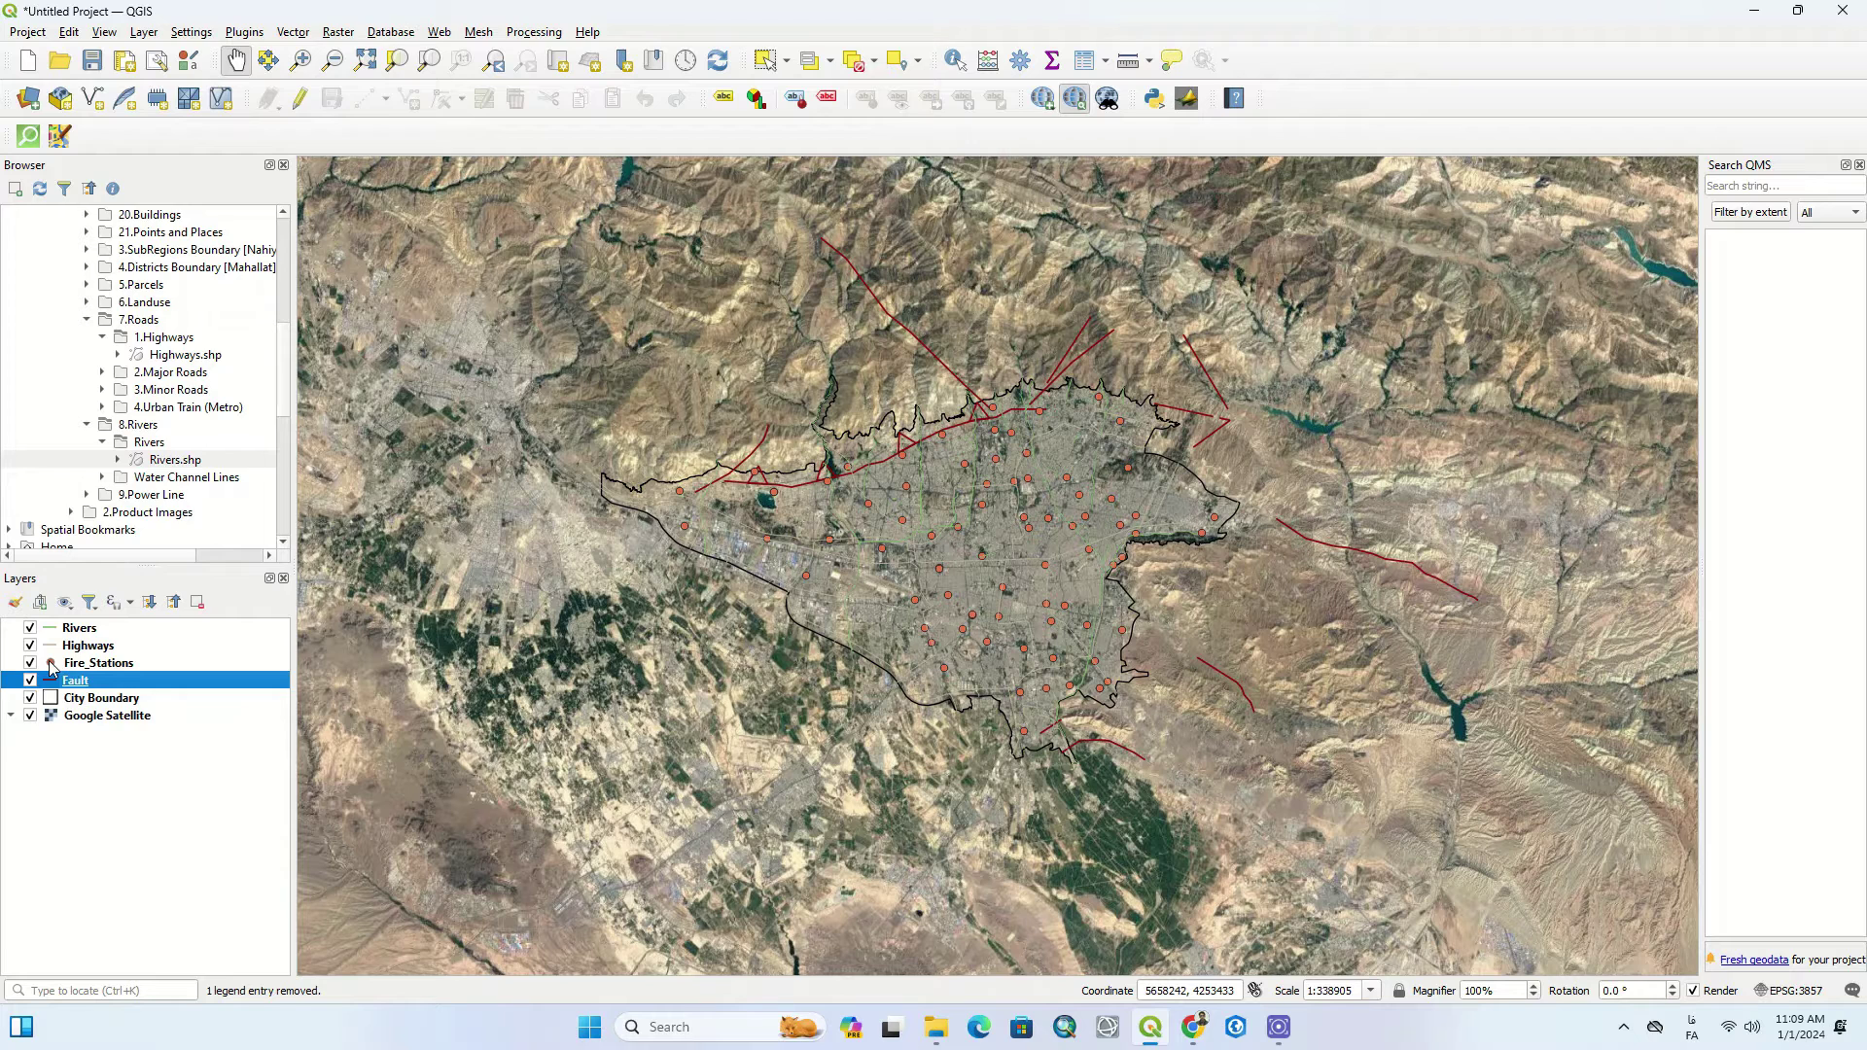
# Apply the dot white preset symbol to the Fire_Stations layer.
pyautogui.doubleClick(51, 667)
pyautogui.scroll(-3, 454, 641)
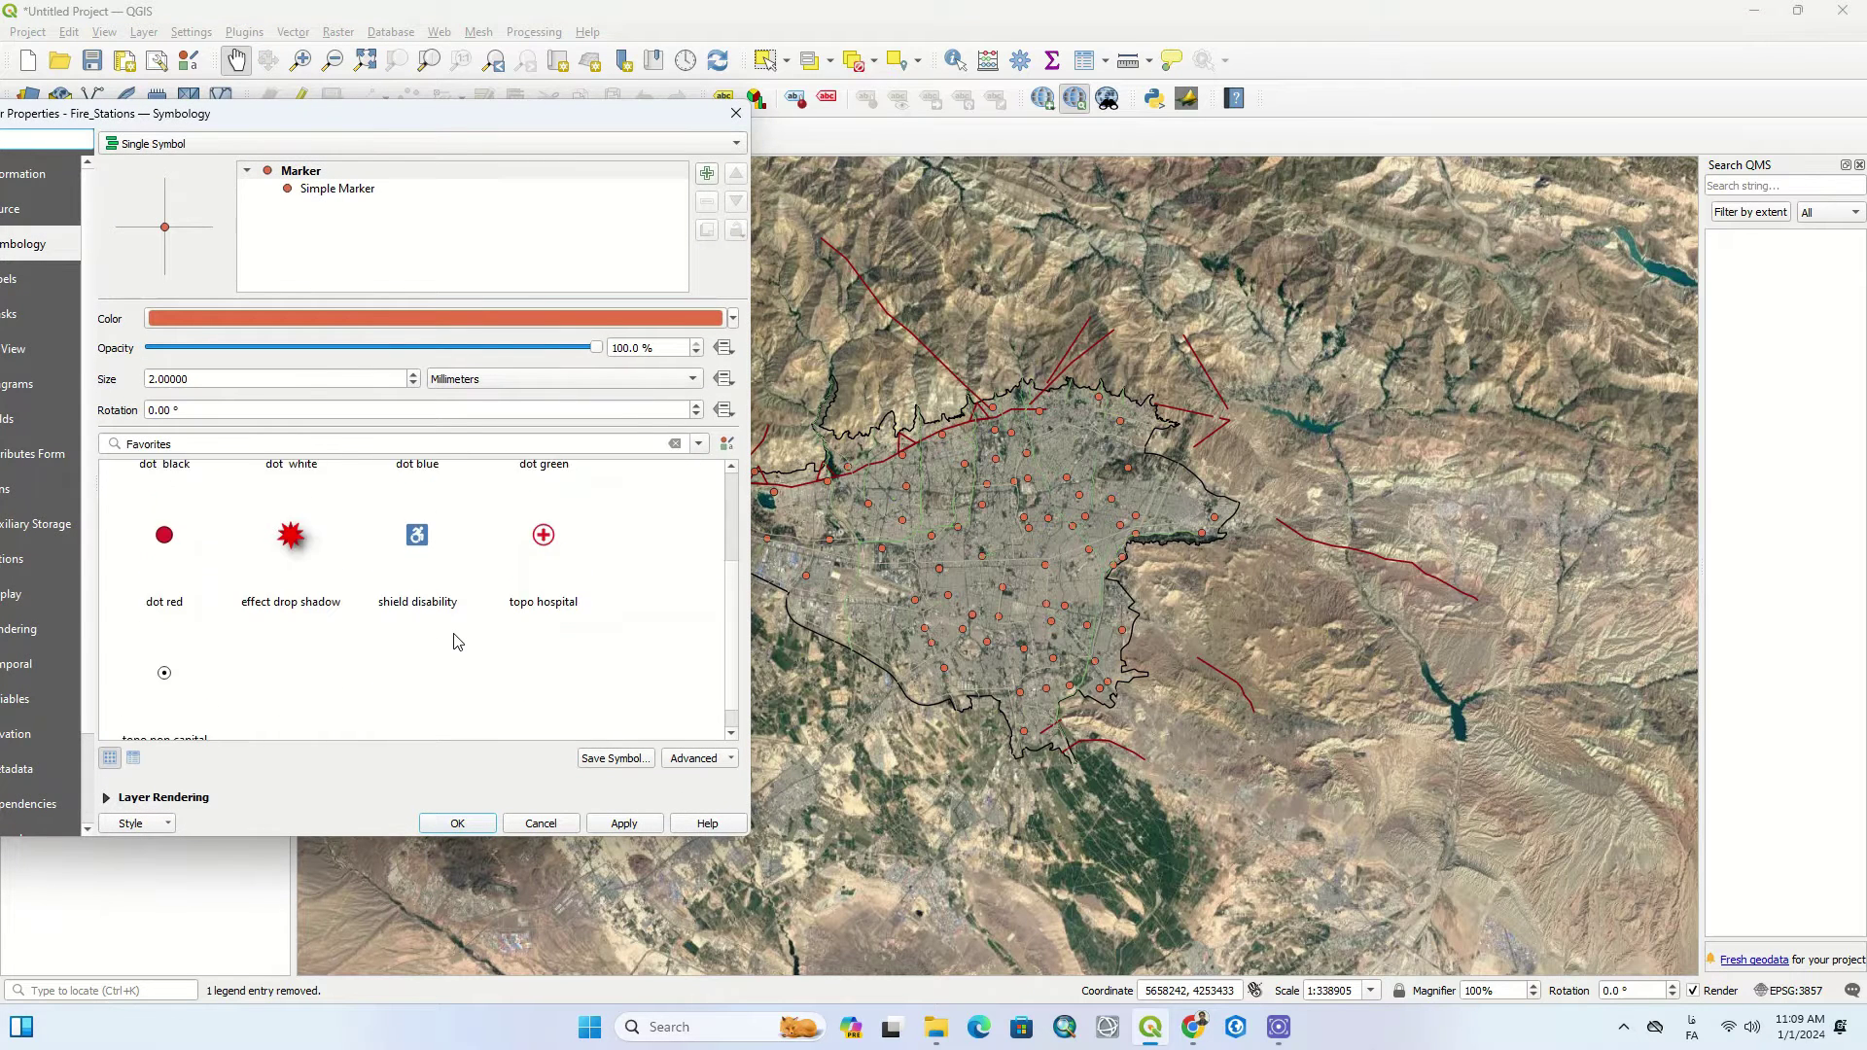
pyautogui.scroll(3, 454, 637)
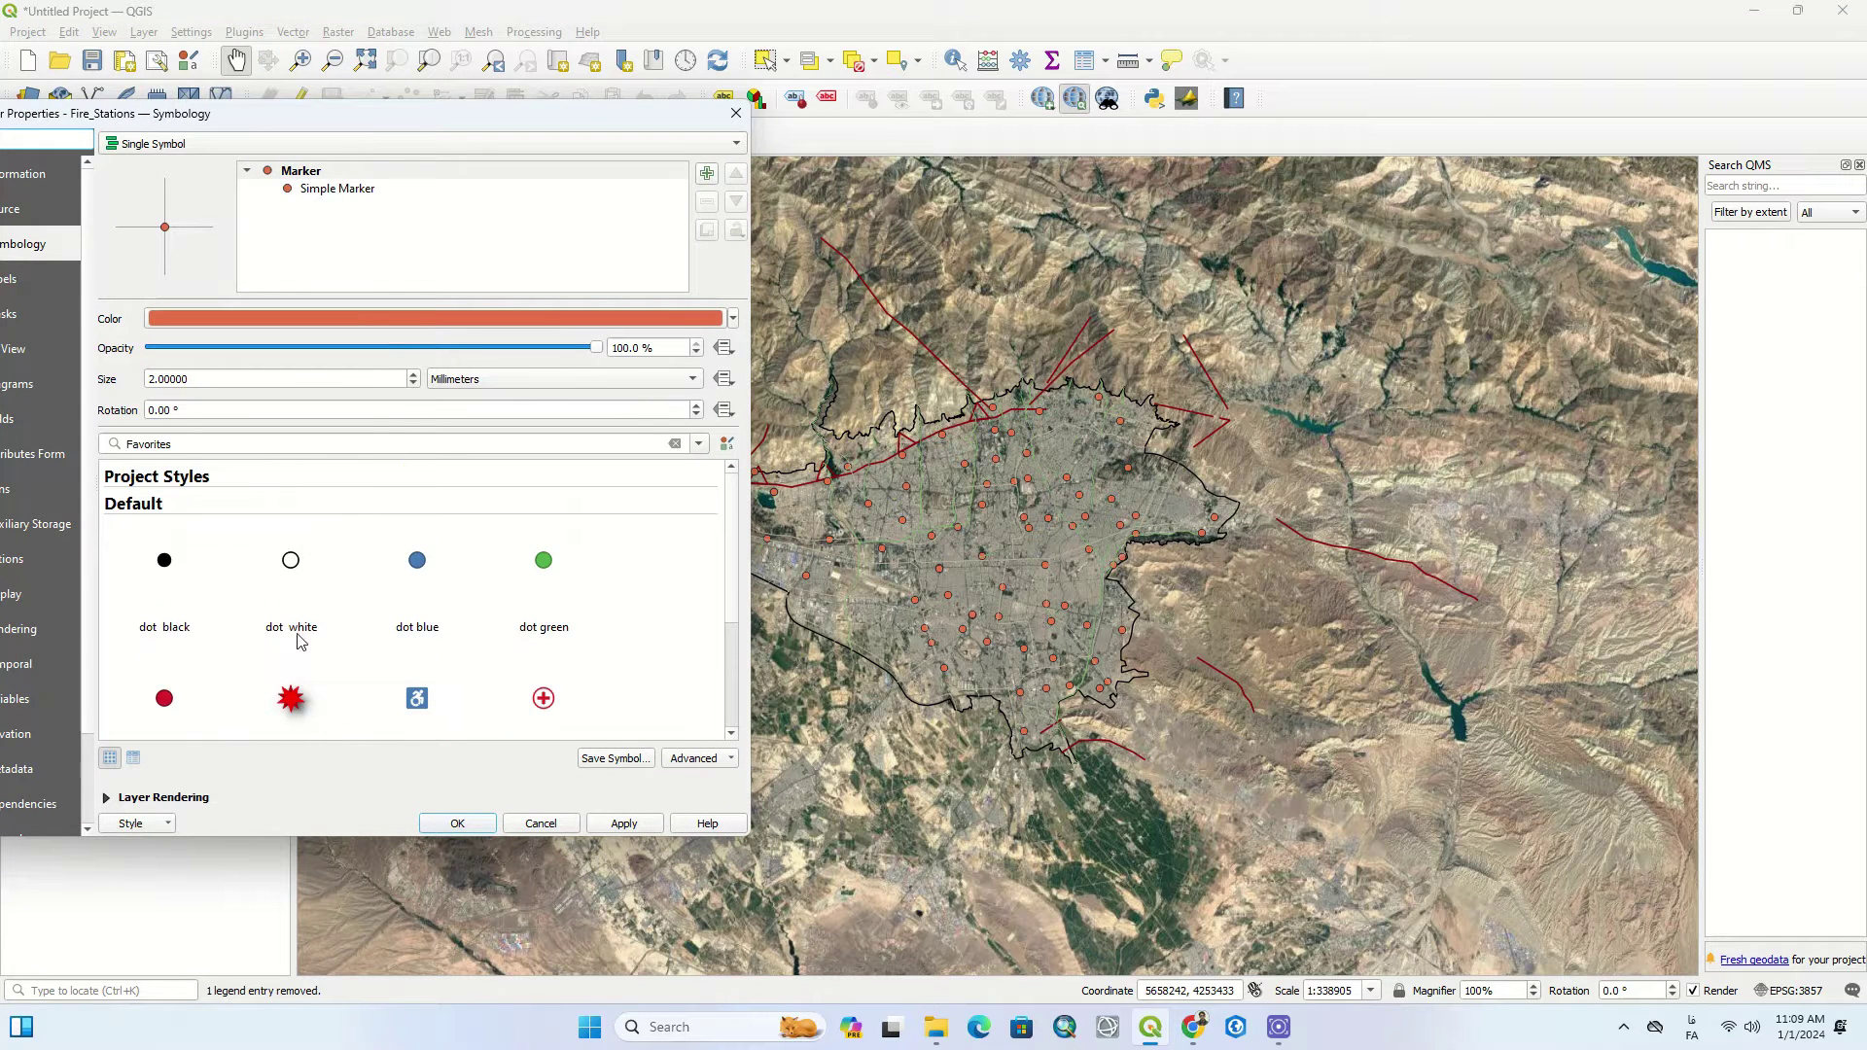
pyautogui.scroll(-1, 300, 642)
pyautogui.click(164, 496)
pyautogui.click(289, 514)
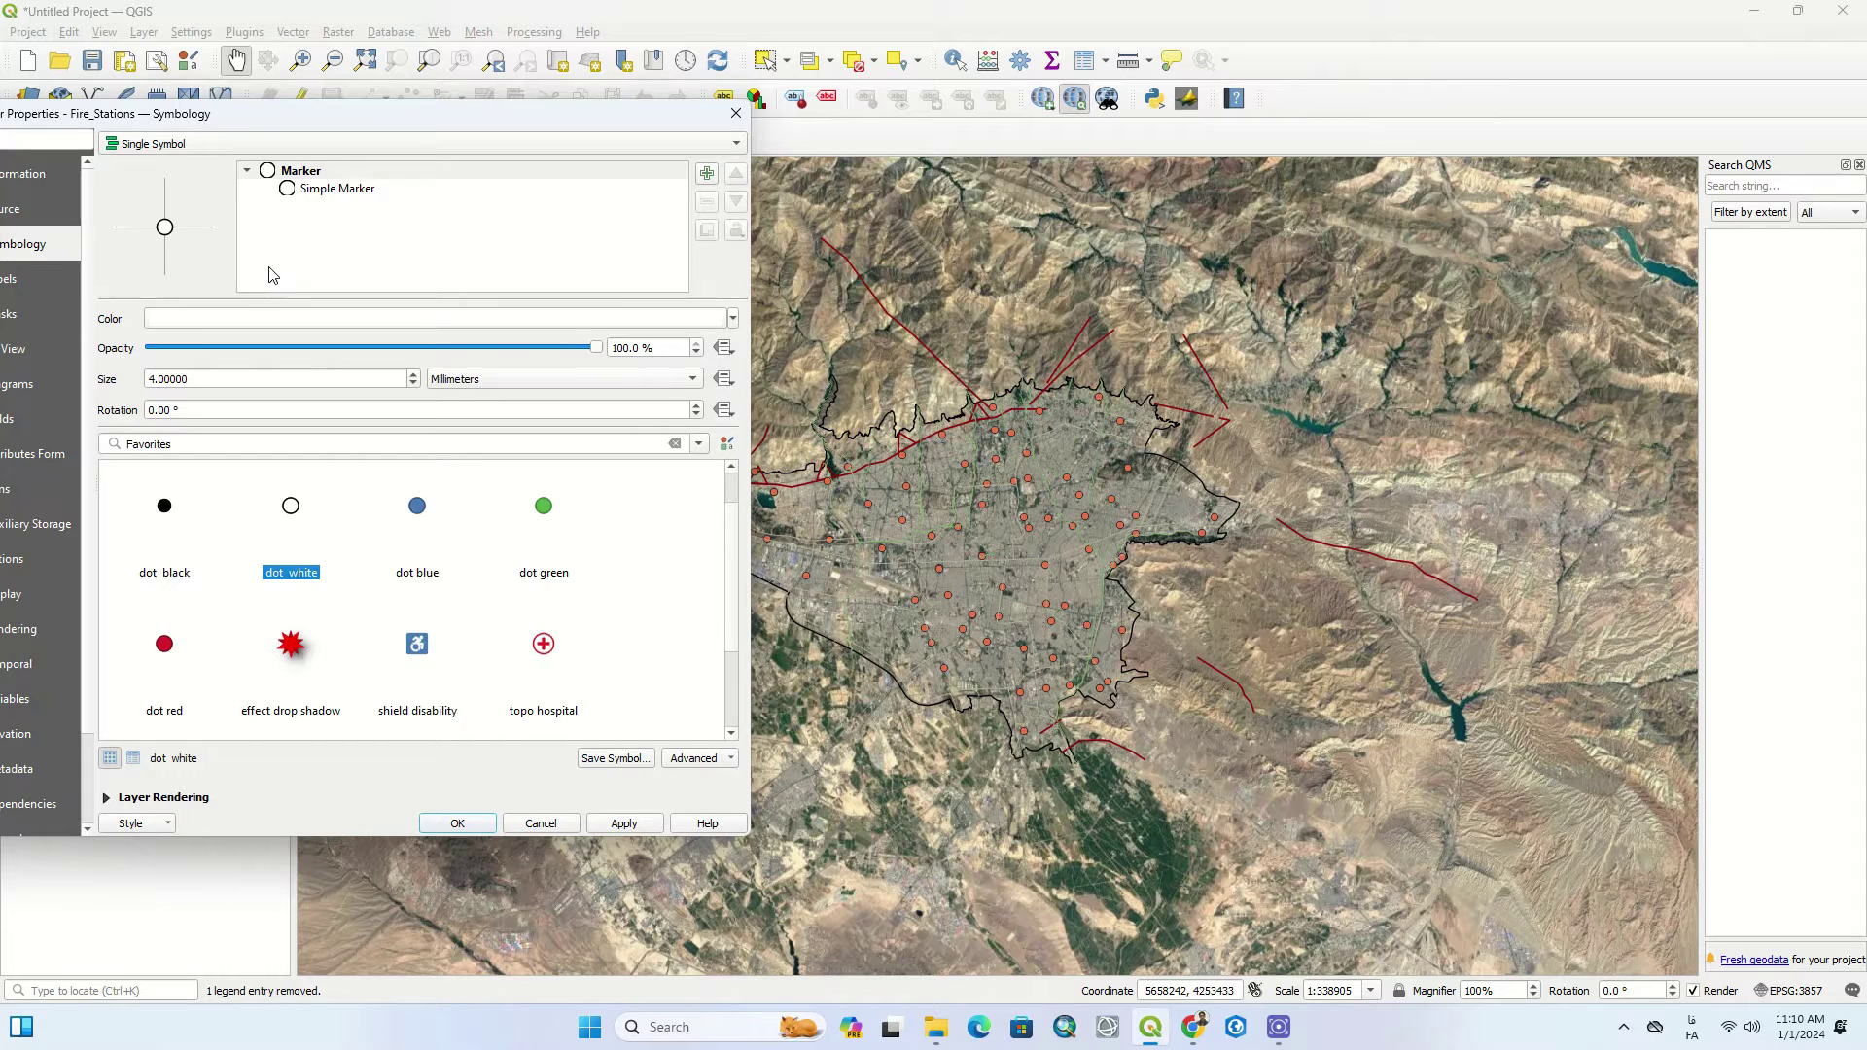
# Reduce the Fire_Stations simple marker size to 2 mm and accept the layer's symbology.
pyautogui.click(313, 190)
pyautogui.click(567, 360)
pyautogui.click(567, 360)
pyautogui.click(567, 360)
pyautogui.click(567, 359)
pyautogui.click(567, 360)
pyautogui.click(566, 360)
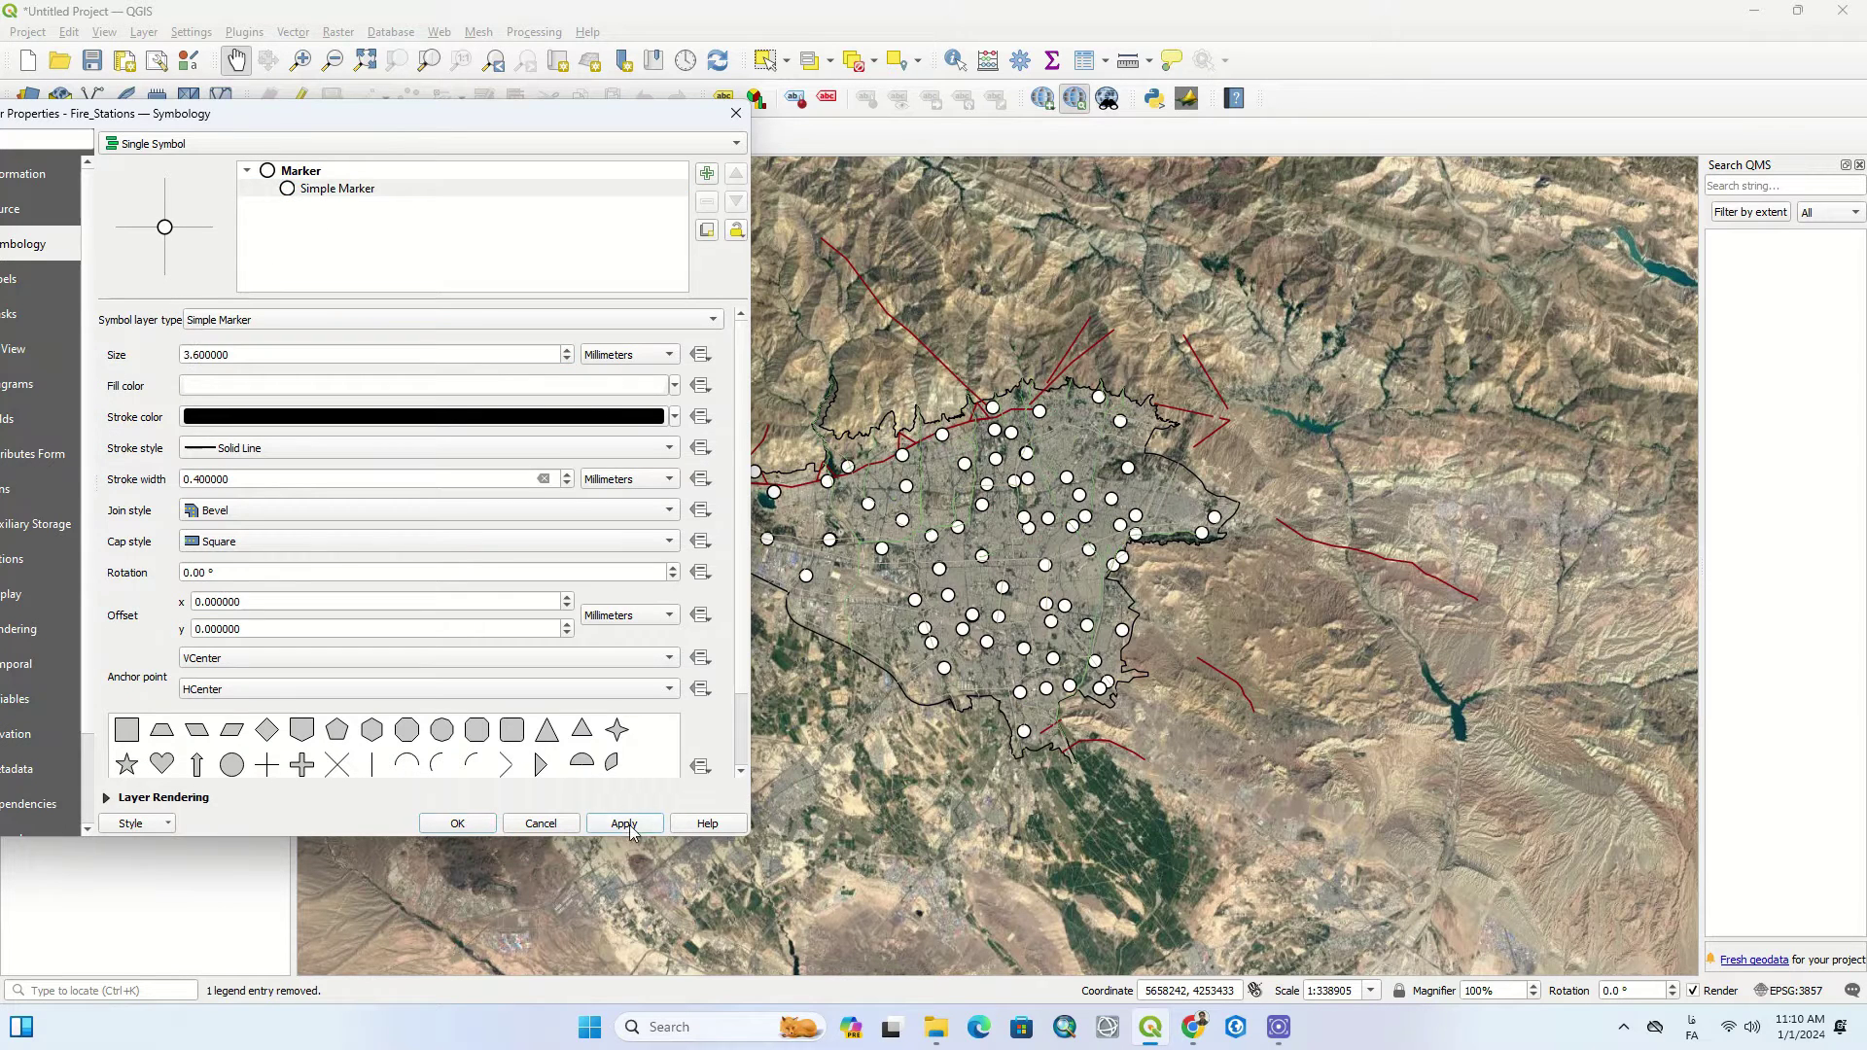
pyautogui.click(567, 360)
pyautogui.click(627, 823)
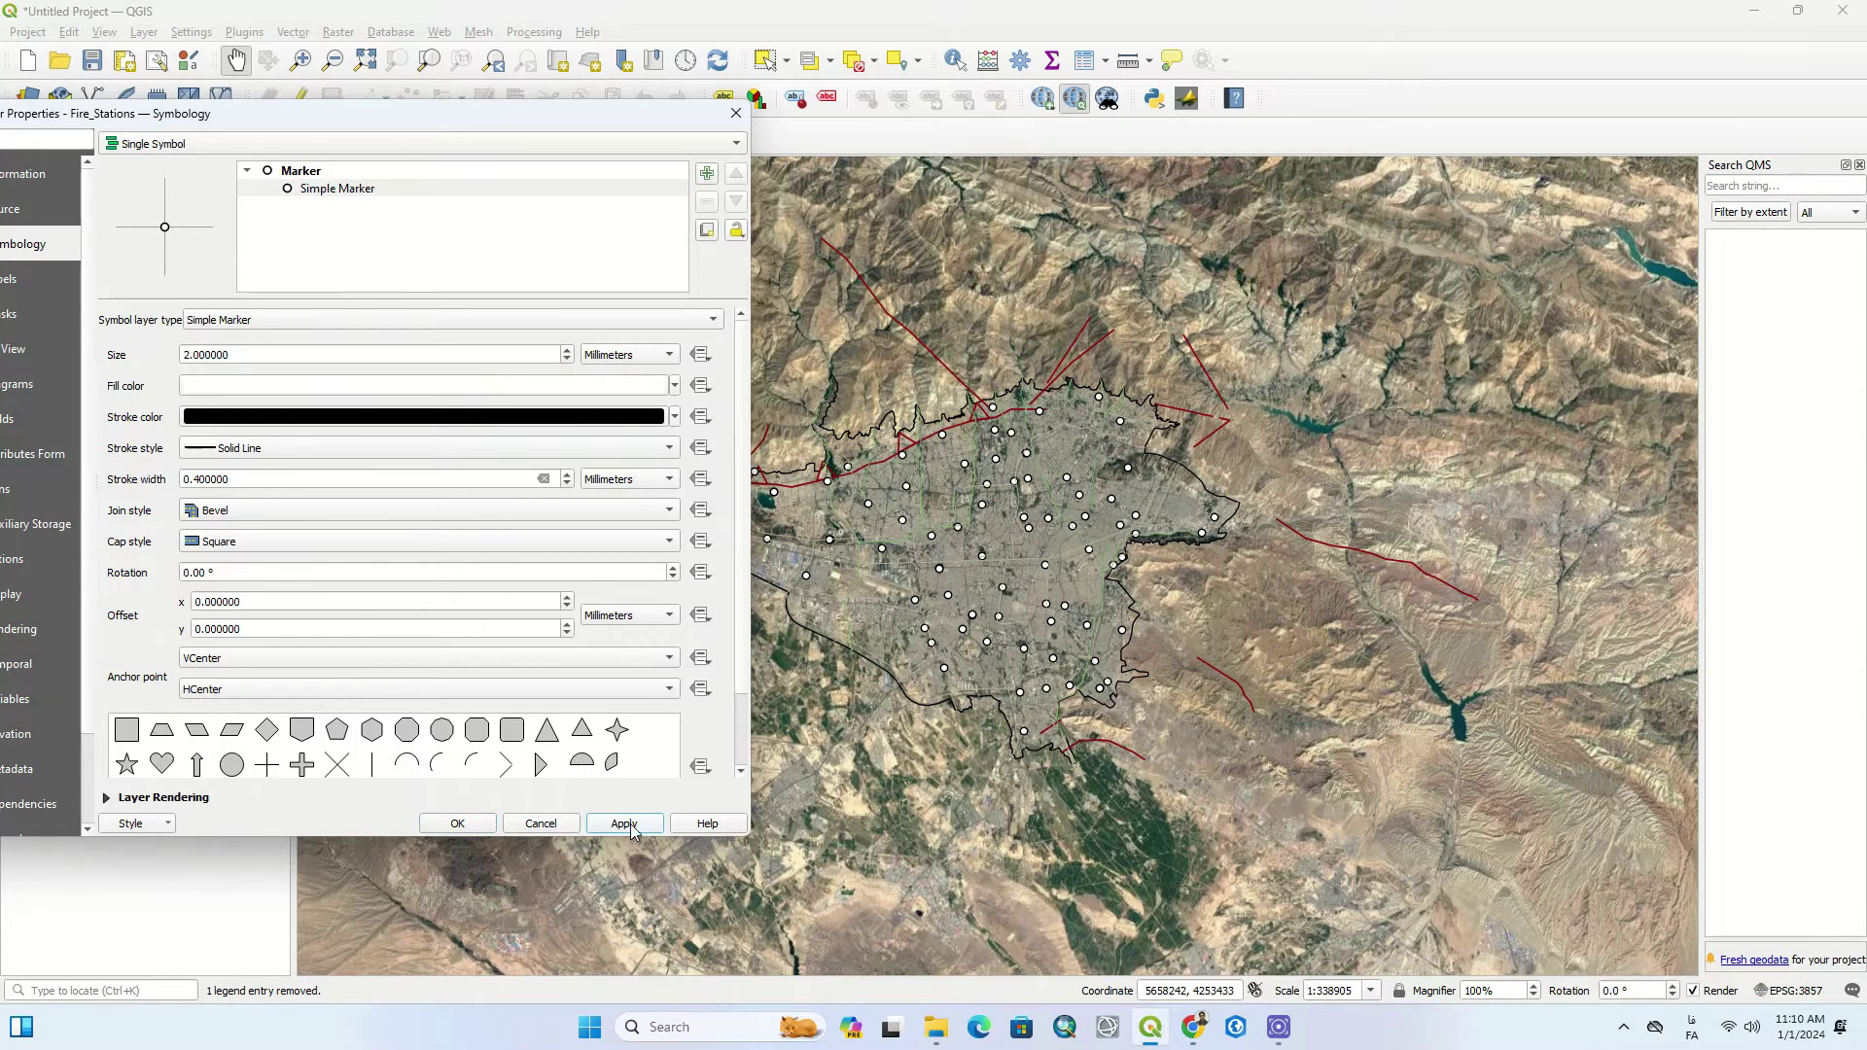
pyautogui.click(567, 360)
pyautogui.click(567, 360)
pyautogui.click(567, 360)
pyautogui.click(567, 359)
pyautogui.click(567, 360)
pyautogui.click(627, 826)
pyautogui.click(457, 824)
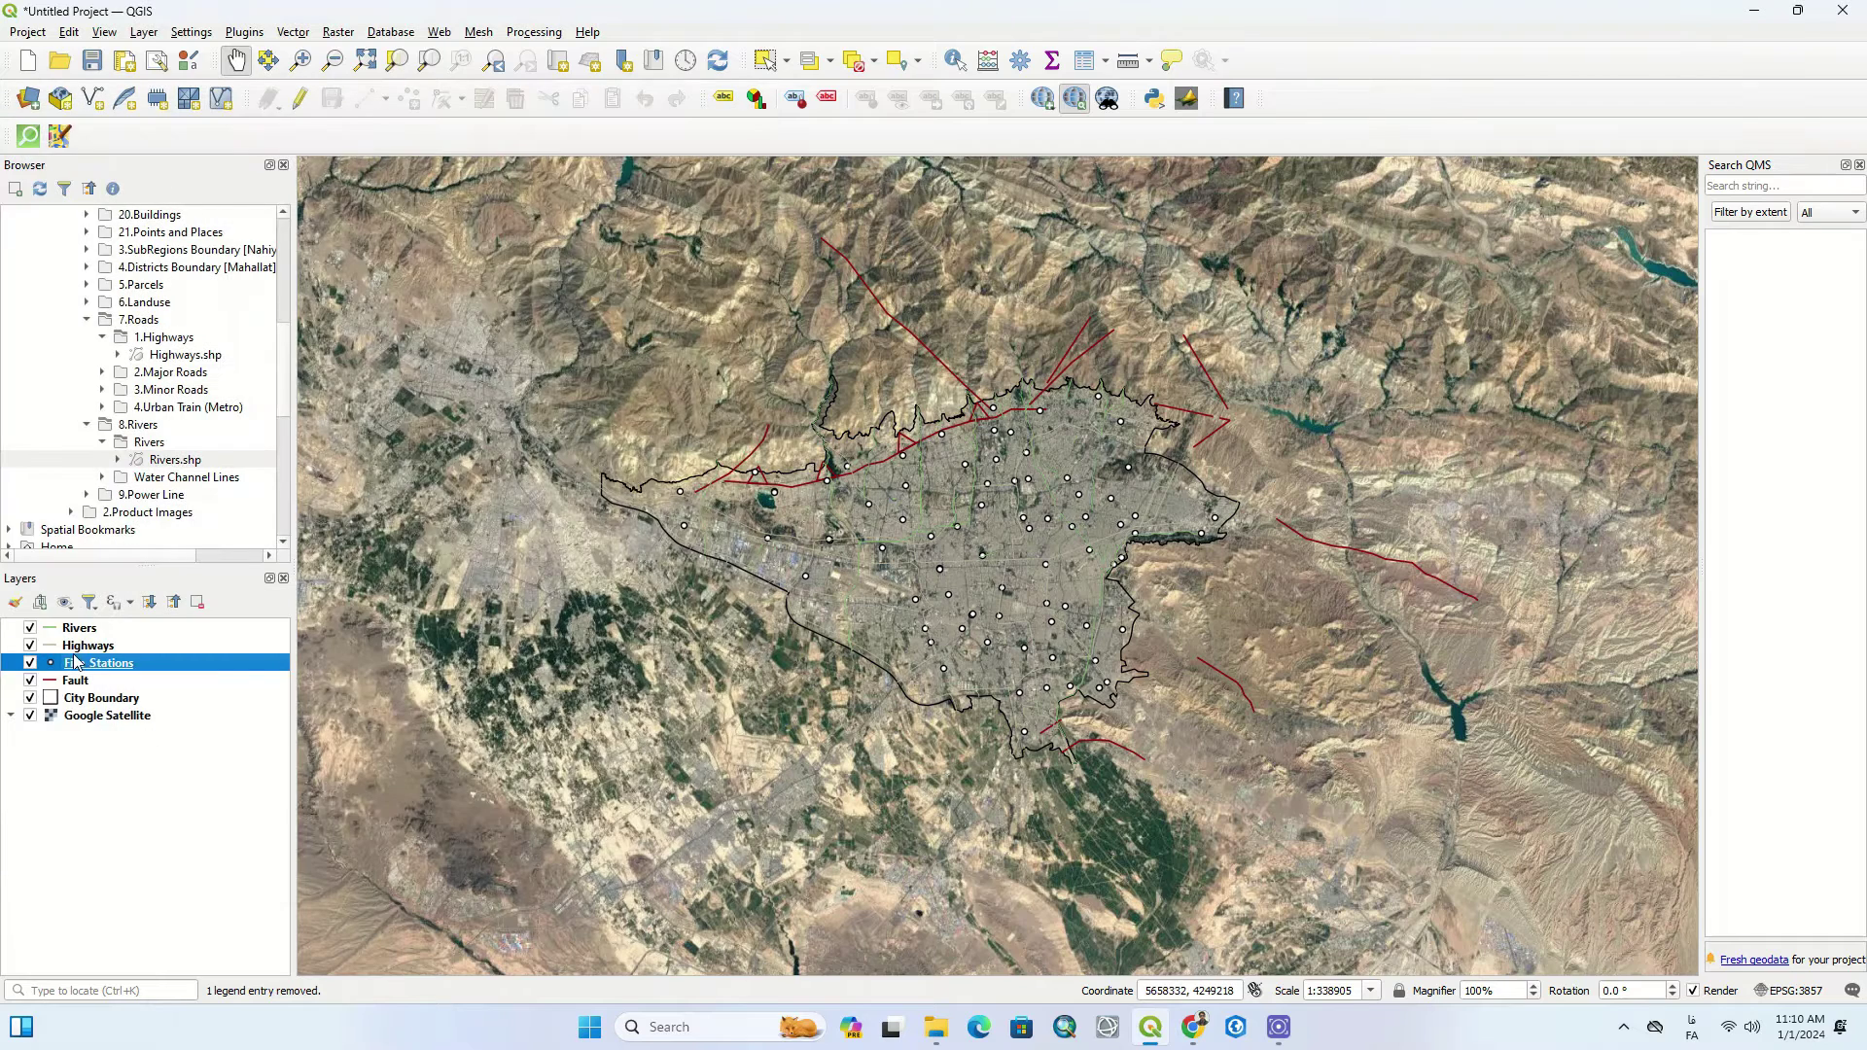
# Give the Highways layer the dash black preset line symbol and accept its symbology.
pyautogui.doubleClick(88, 645)
pyautogui.scroll(-5, 545, 608)
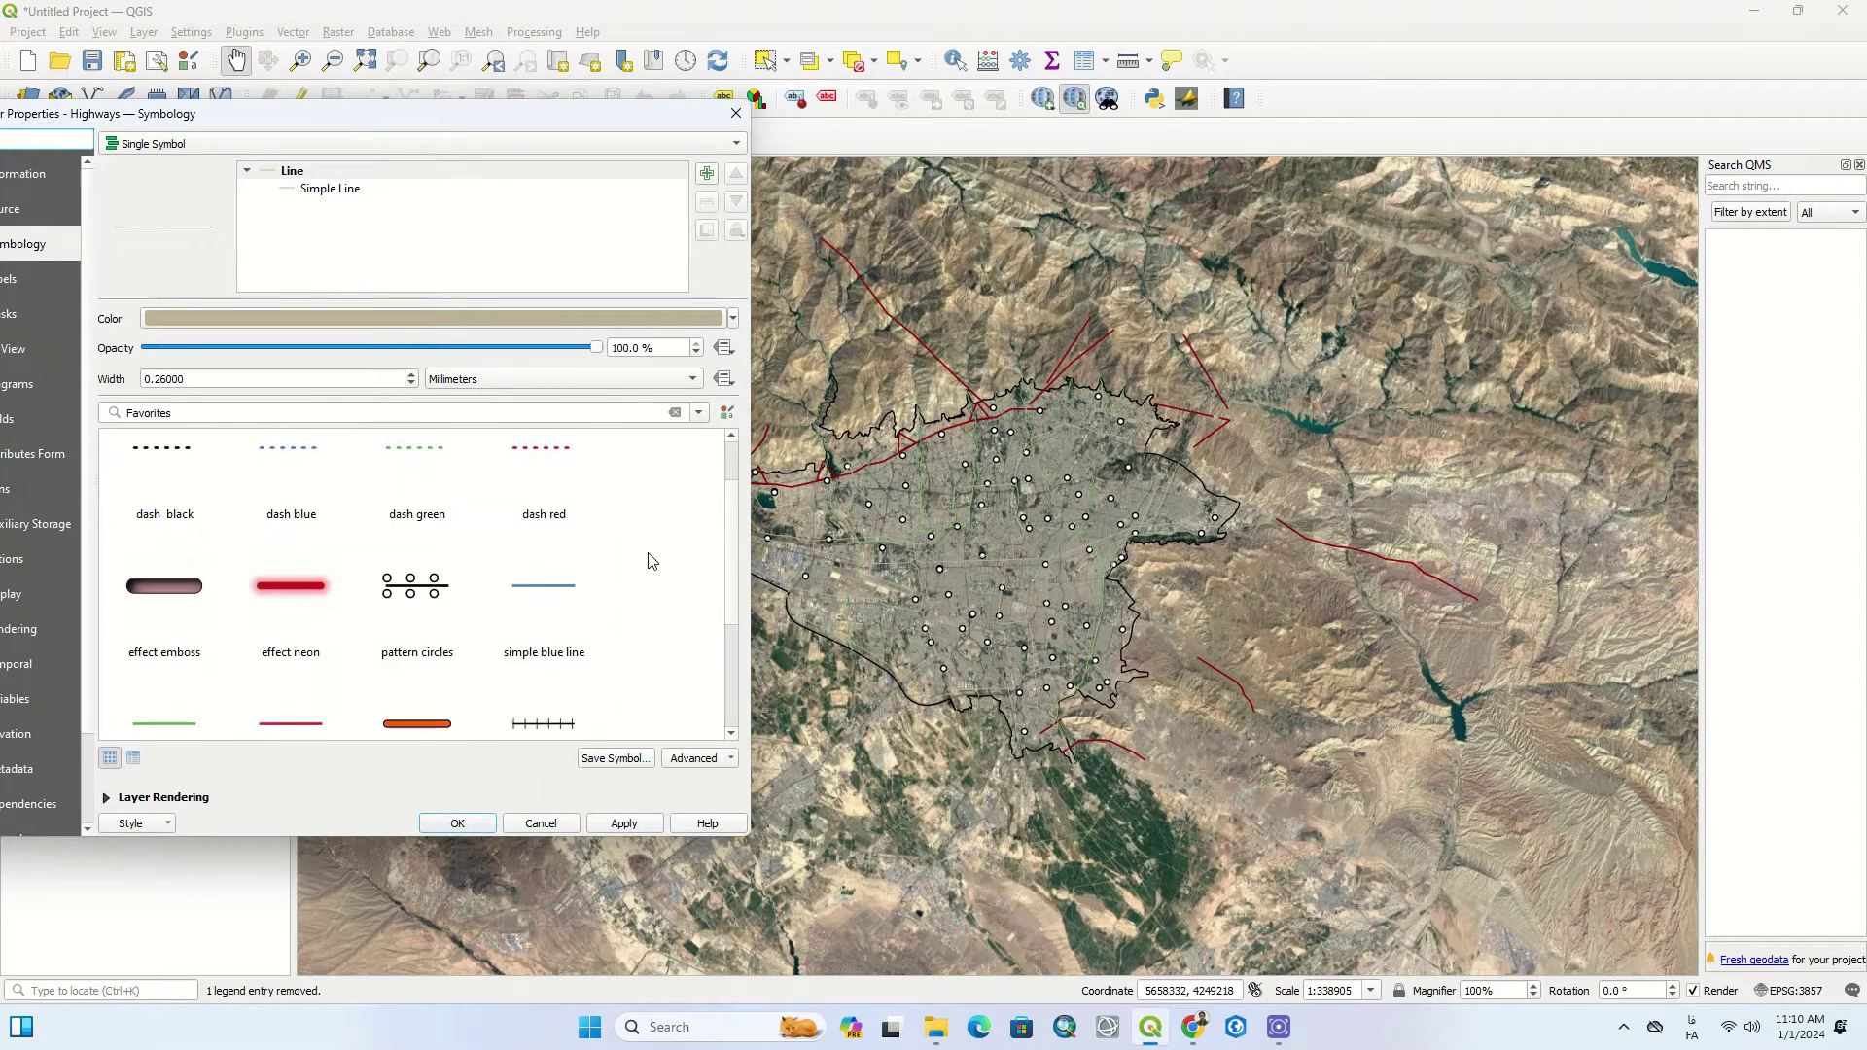
pyautogui.scroll(5, 640, 588)
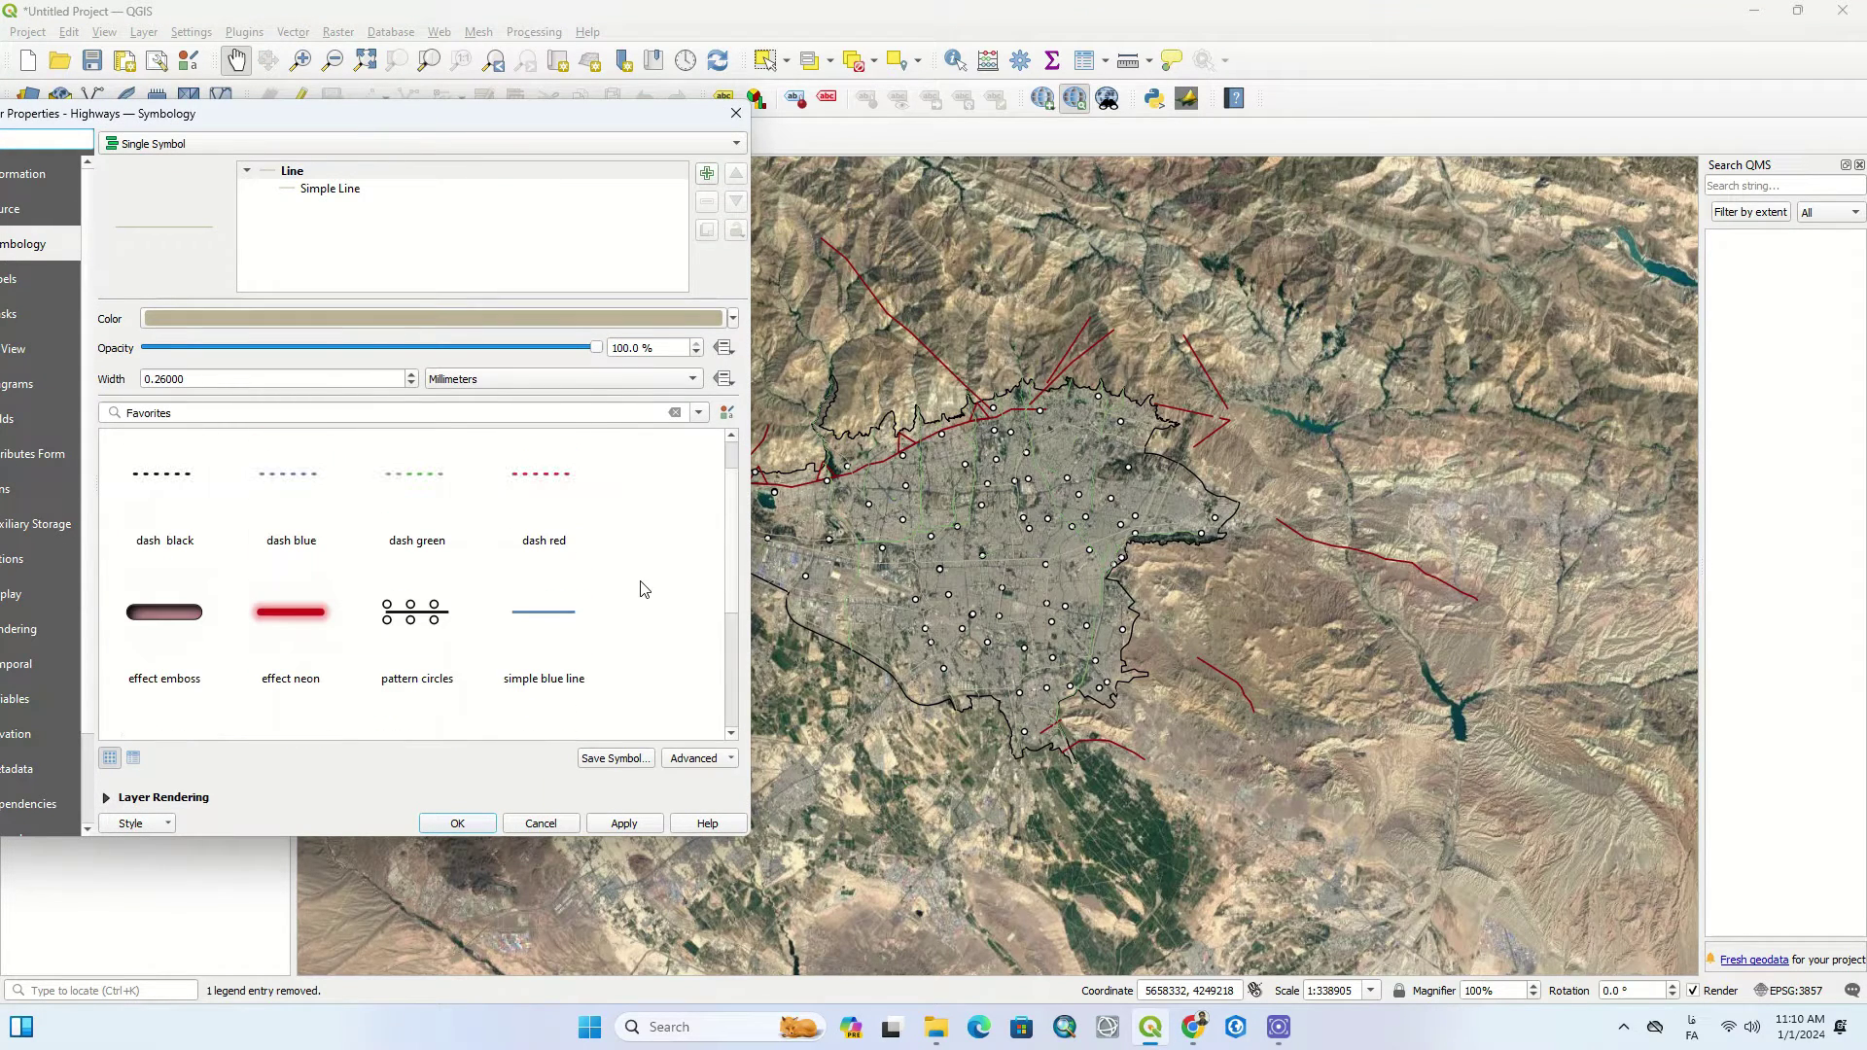
pyautogui.click(155, 545)
pyautogui.click(627, 823)
pyautogui.click(457, 824)
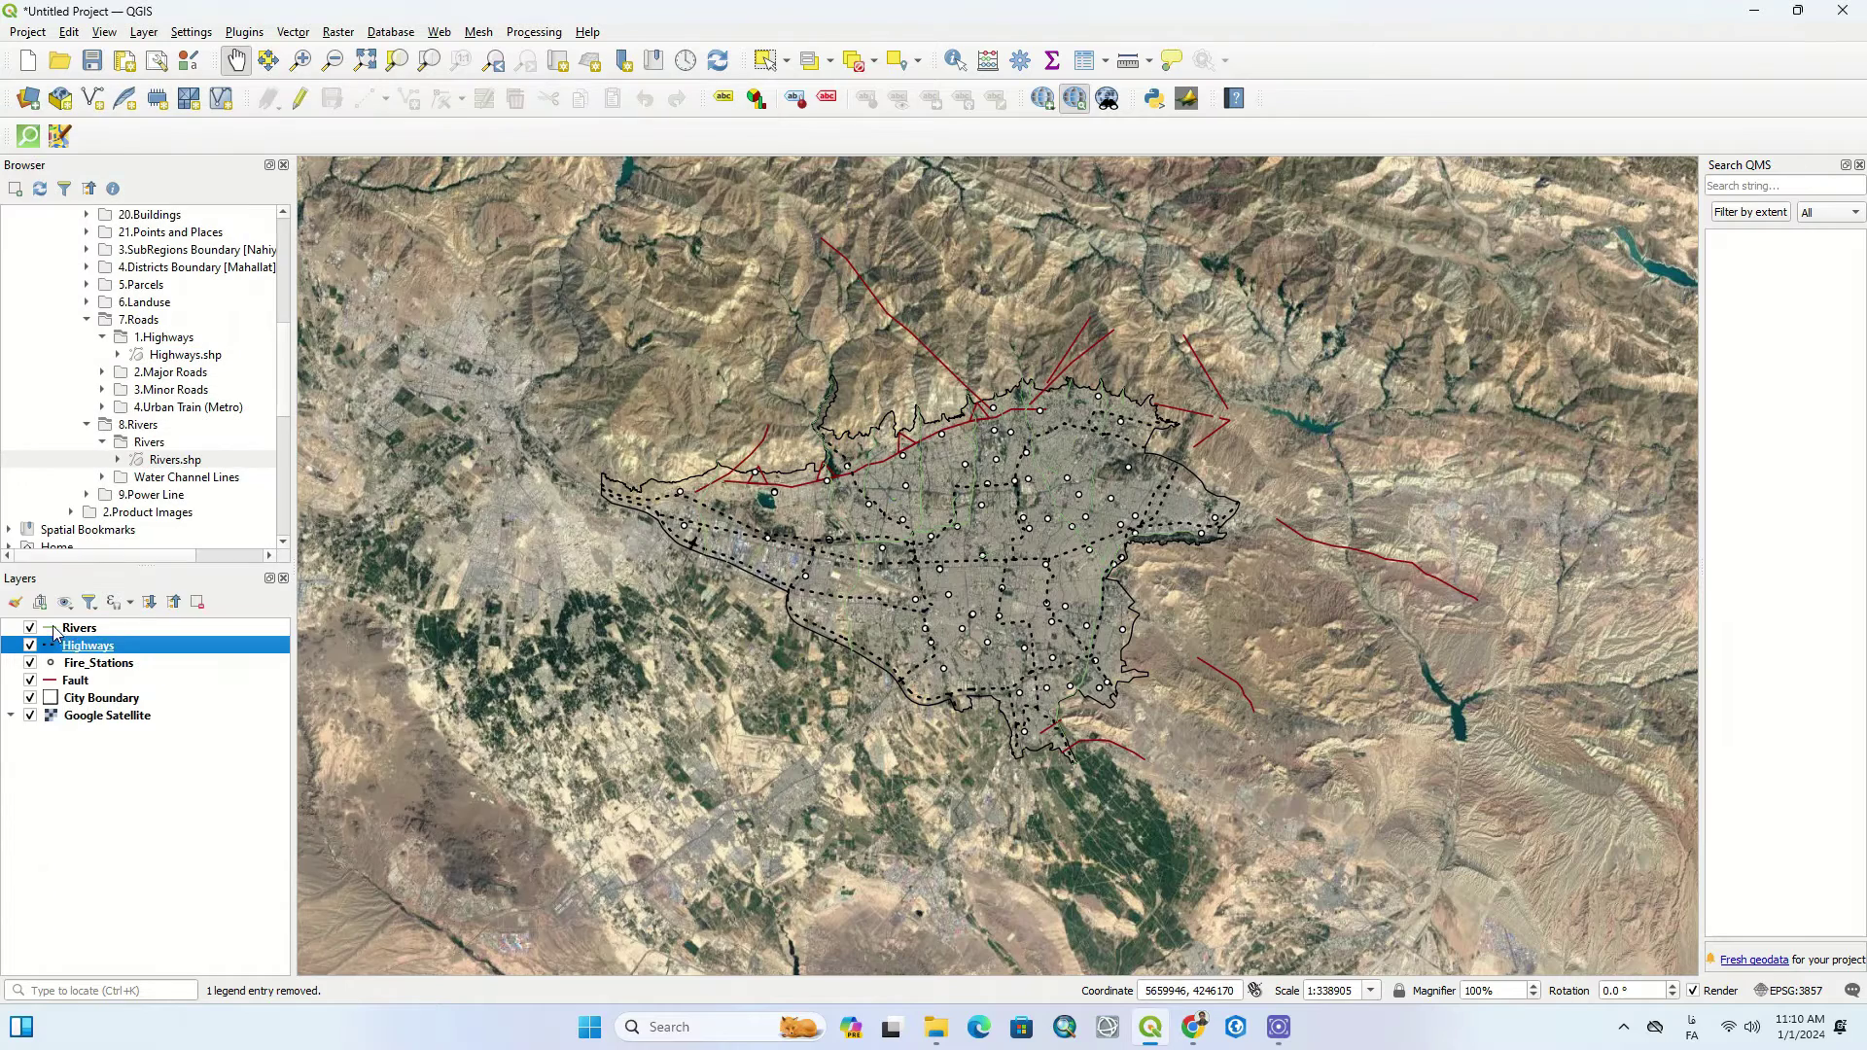
# Give the Rivers layer the simple blue line preset, recolour it with the standard blue, and accept the symbology.
pyautogui.doubleClick(77, 634)
pyautogui.click(542, 671)
pyautogui.scroll(-1, 542, 676)
pyautogui.click(732, 318)
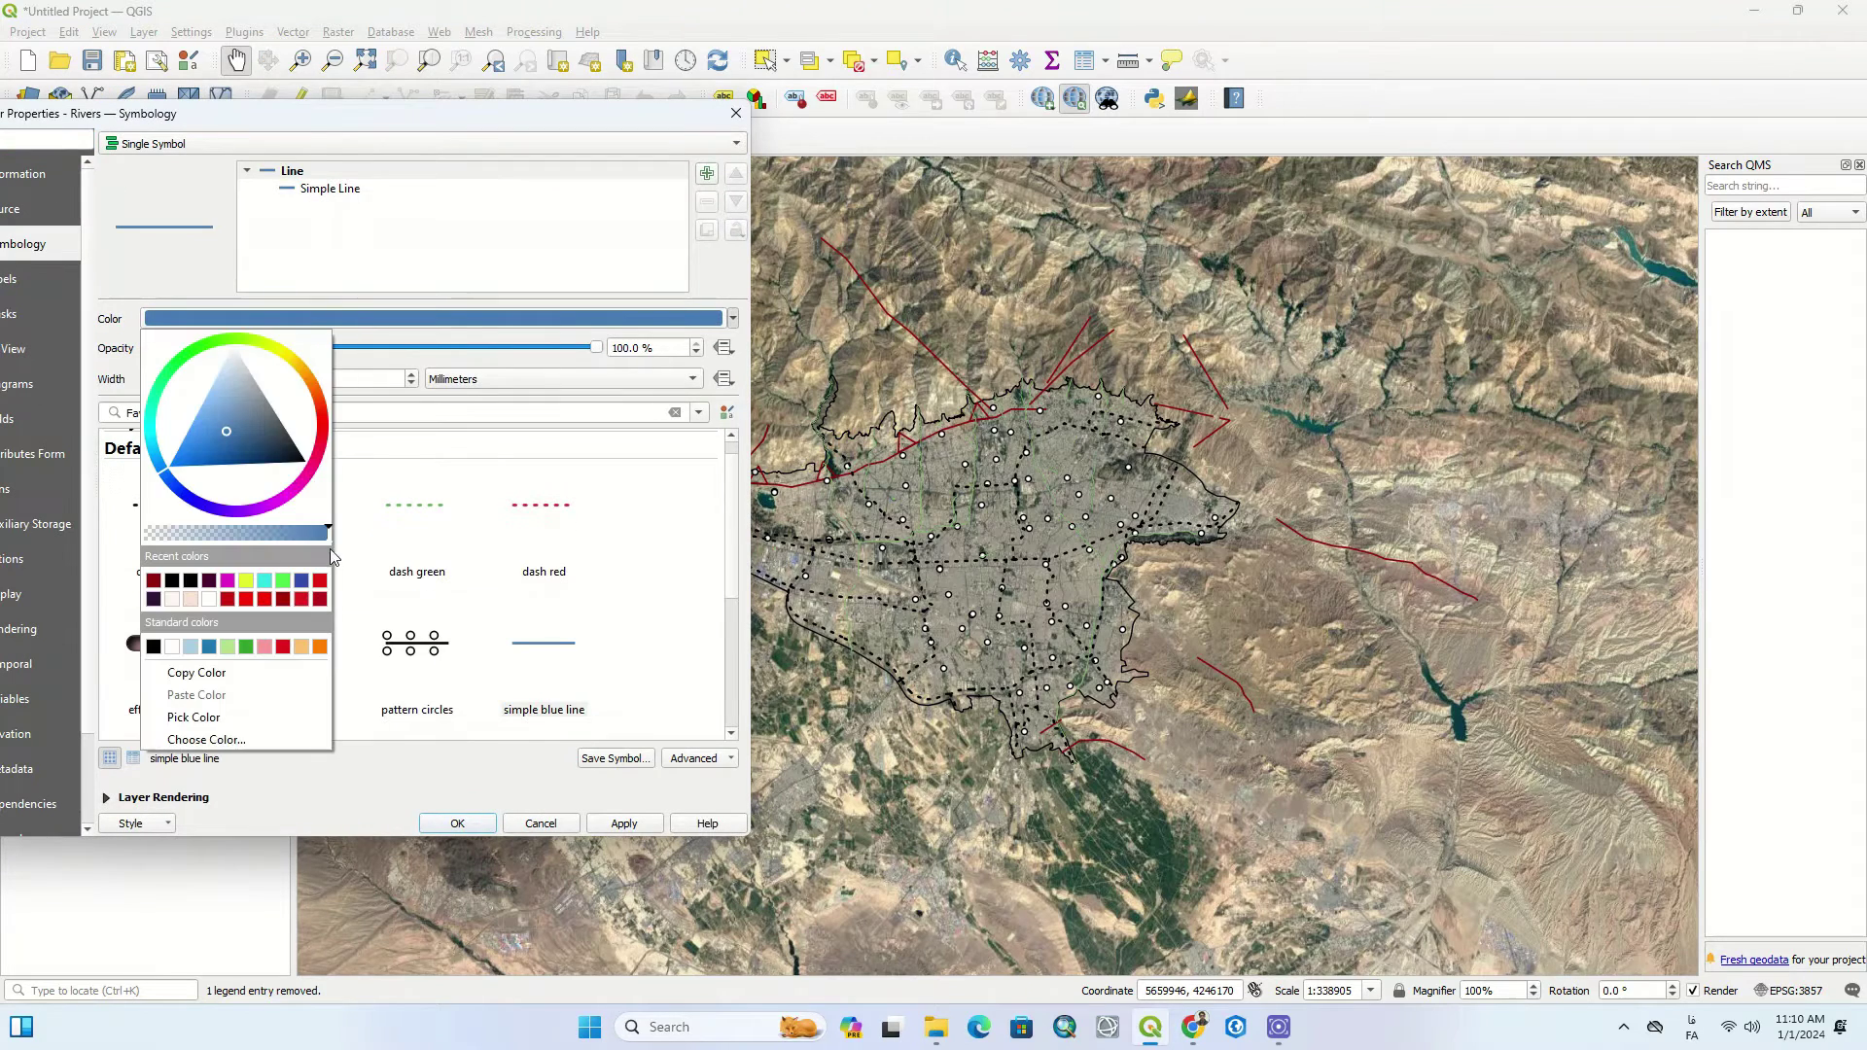
pyautogui.click(199, 648)
pyautogui.click(600, 826)
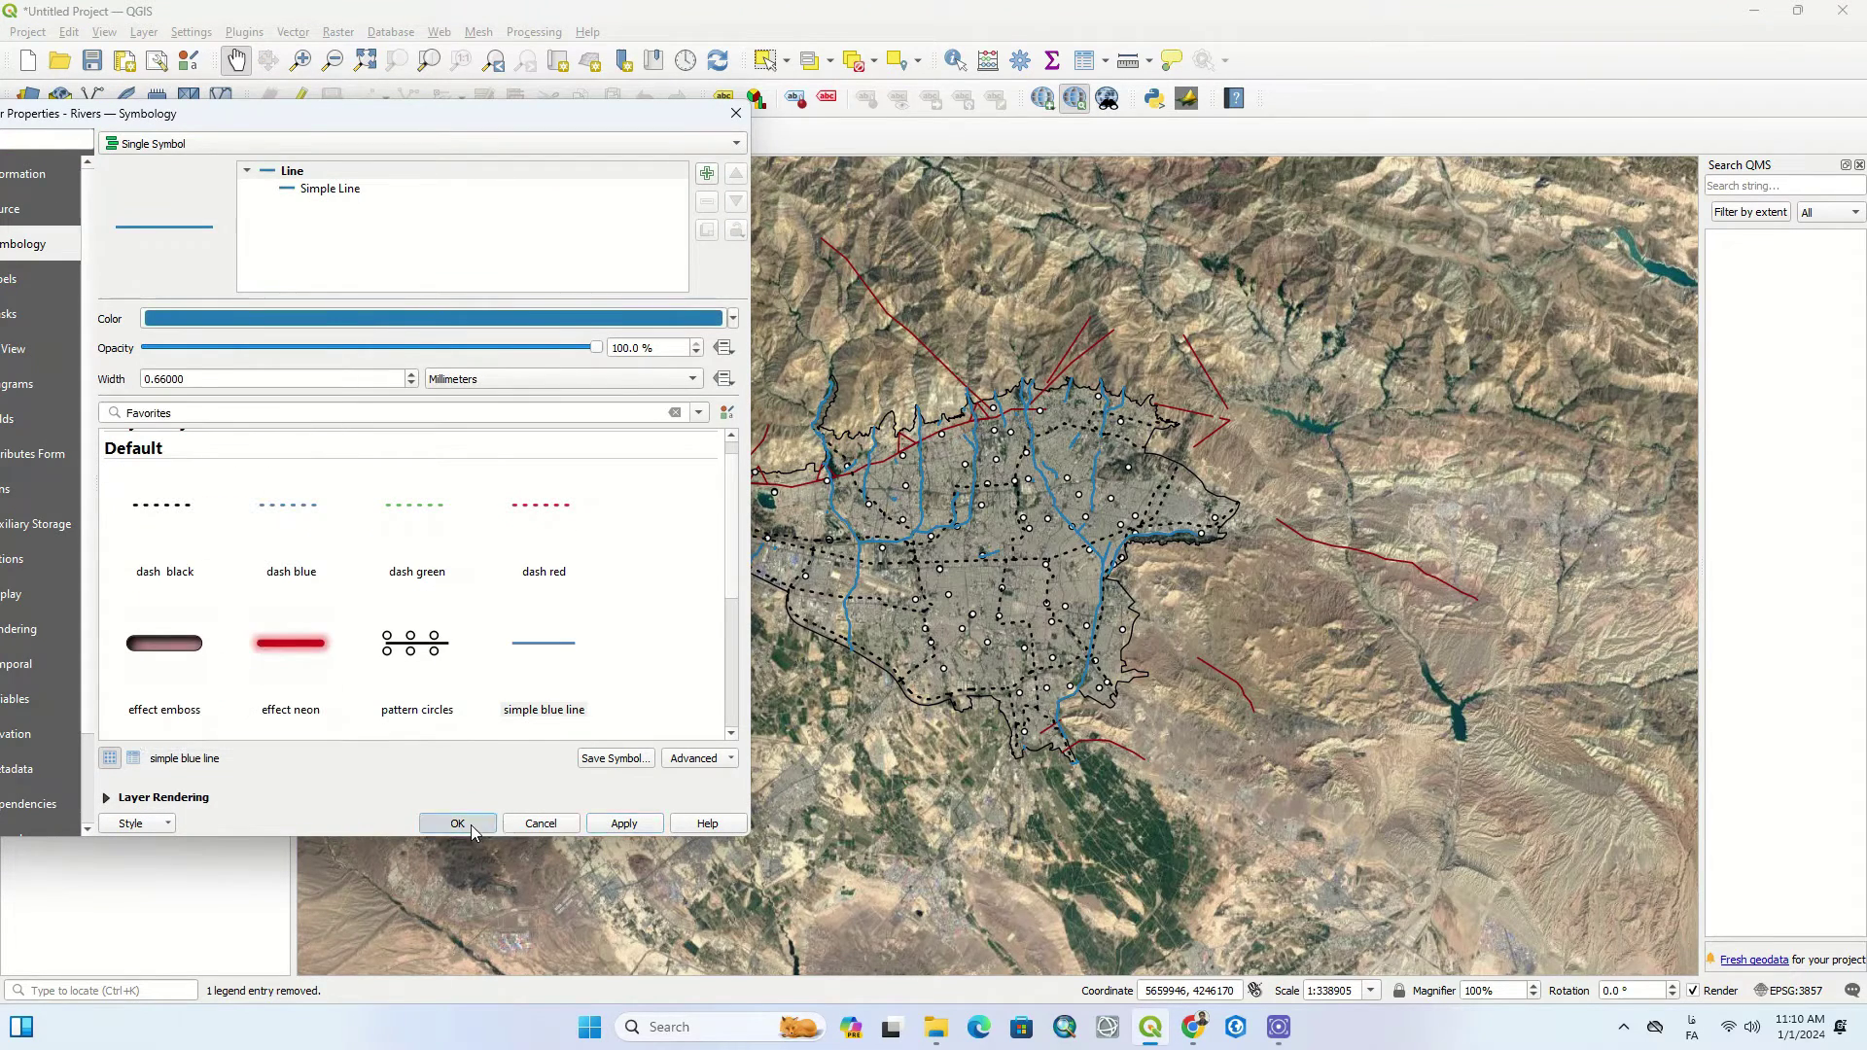
pyautogui.click(457, 824)
pyautogui.moveTo(848, 692); pyautogui.dragTo(875, 634)
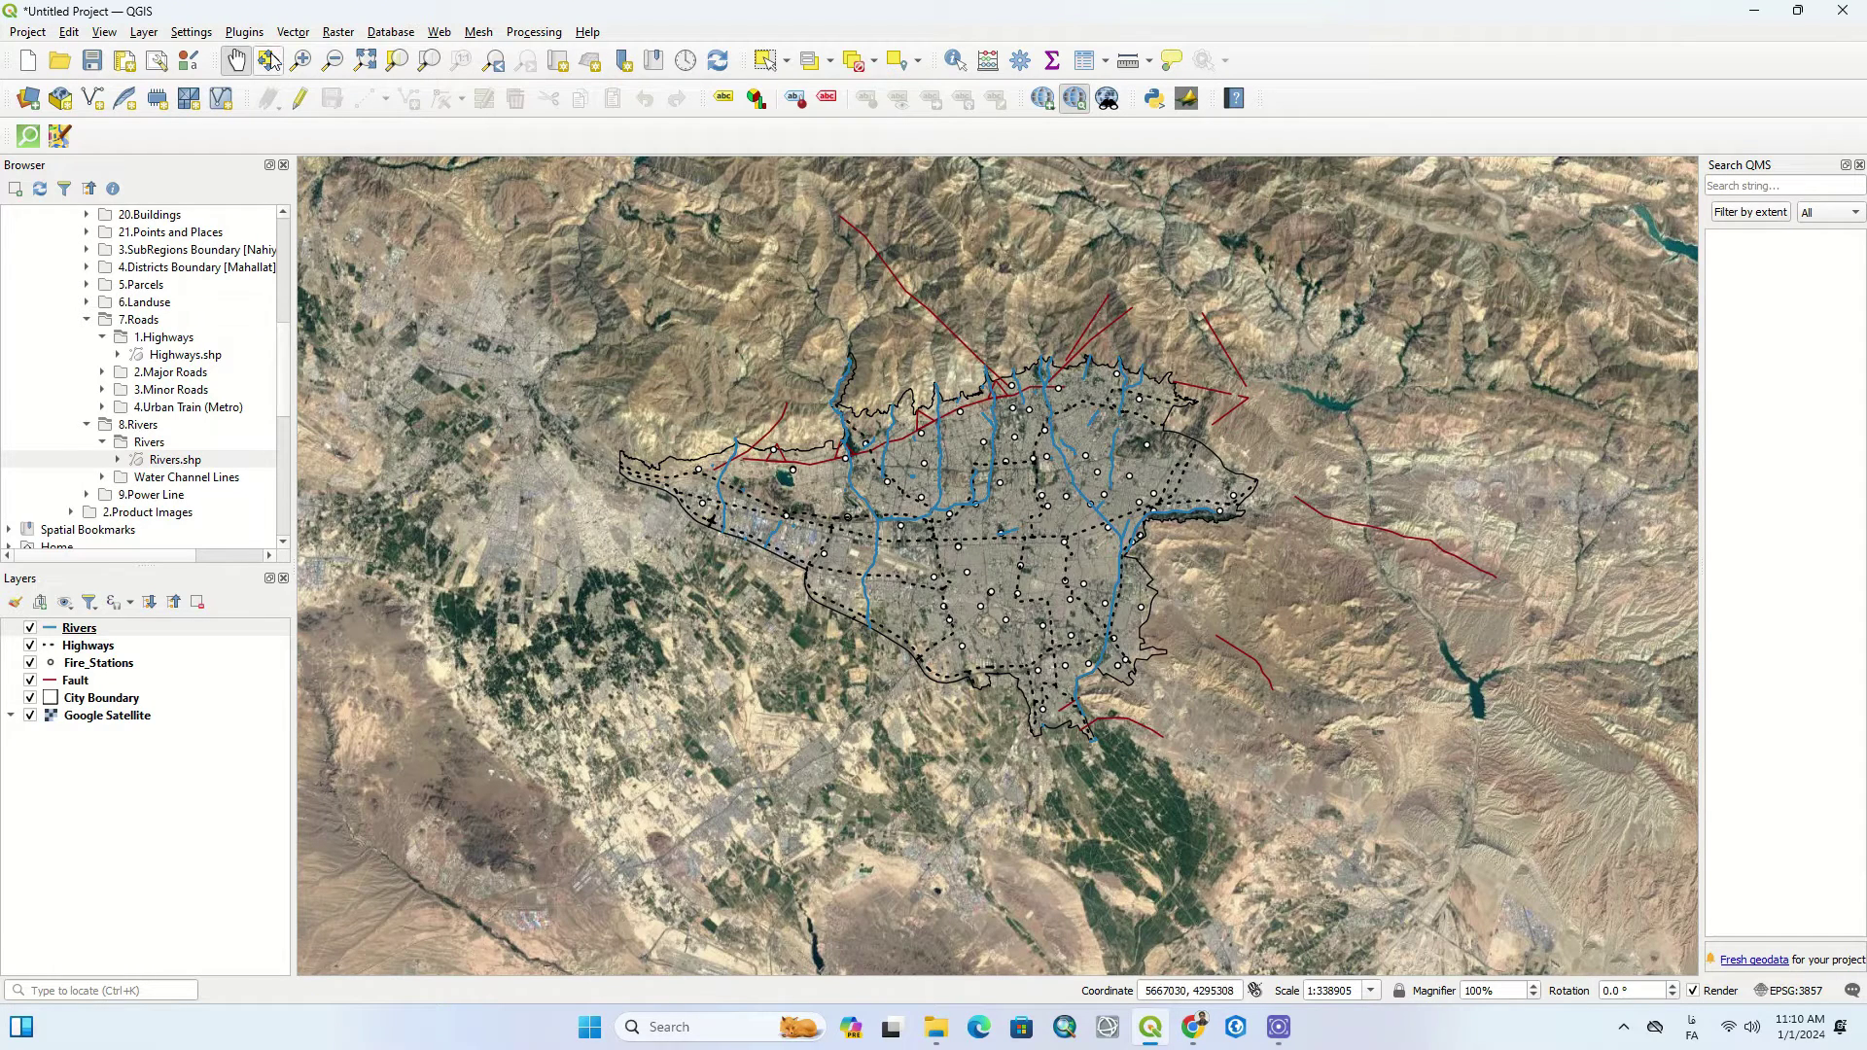
# Open the plugin manager and search all plugins for qgis2.
pyautogui.click(245, 32)
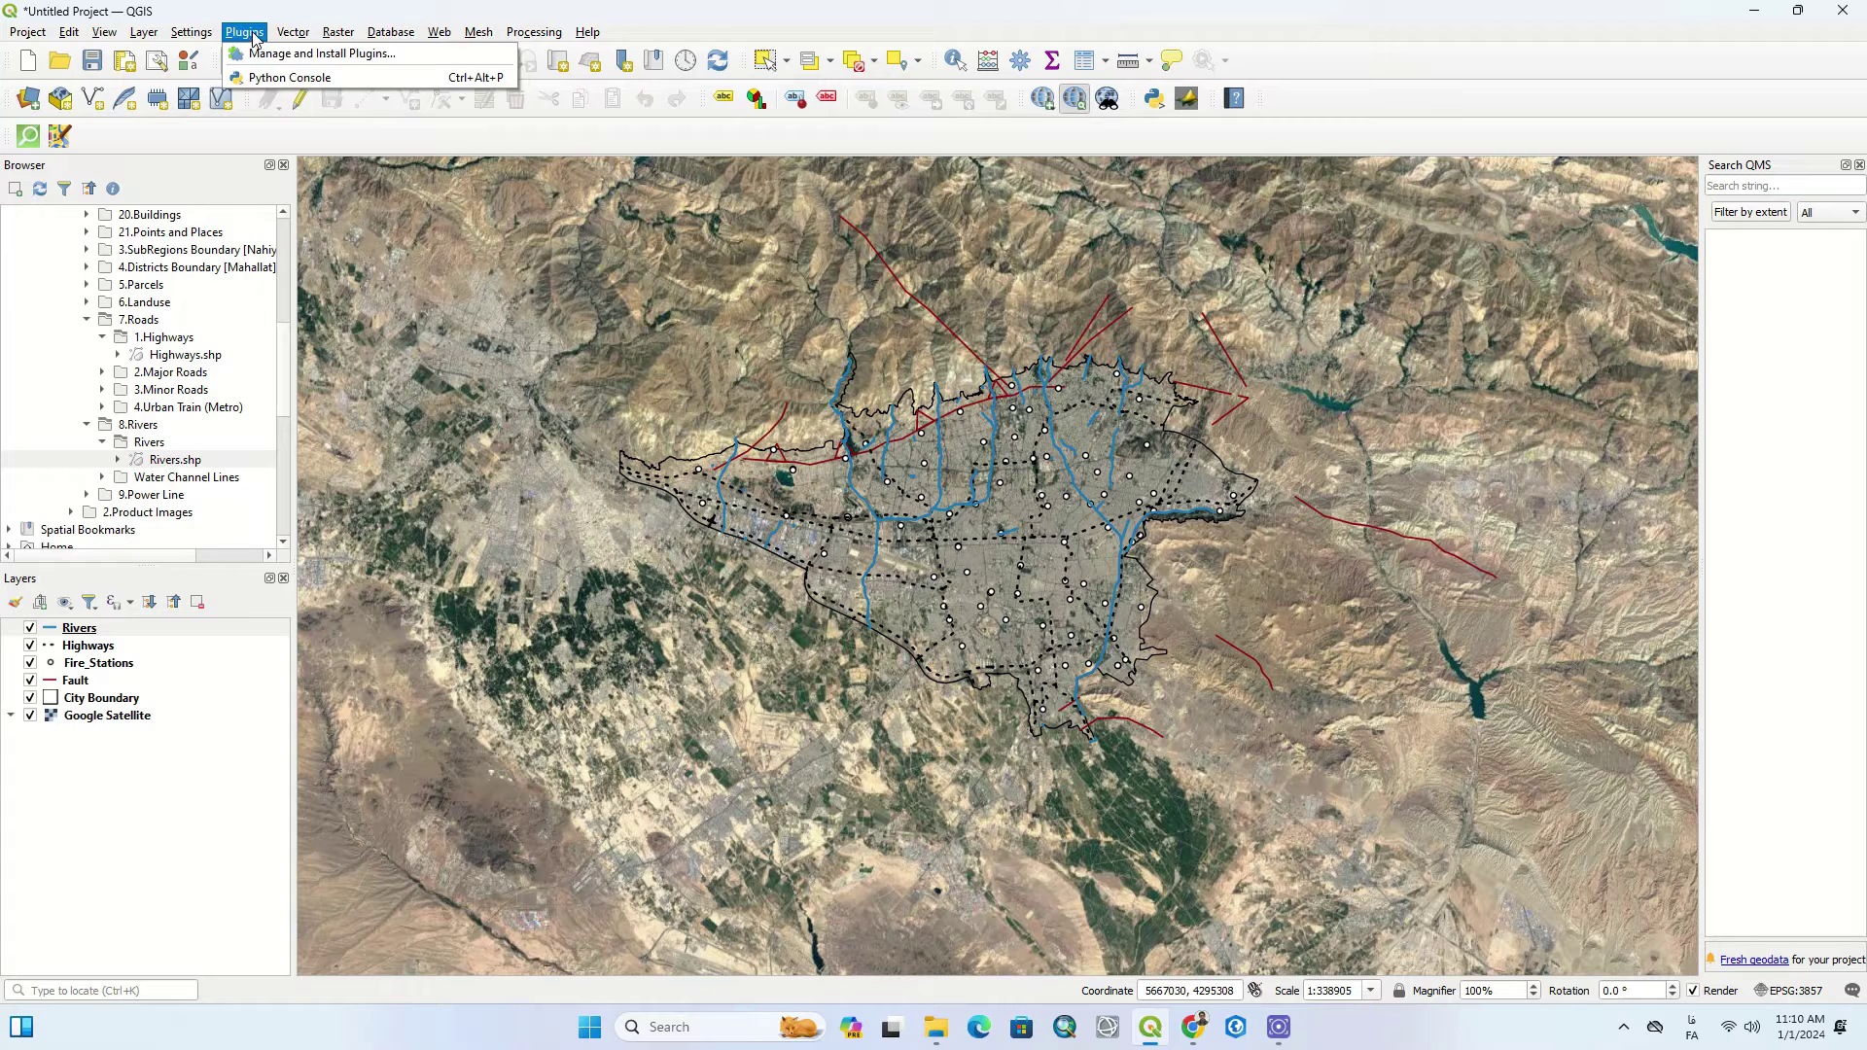
pyautogui.click(400, 54)
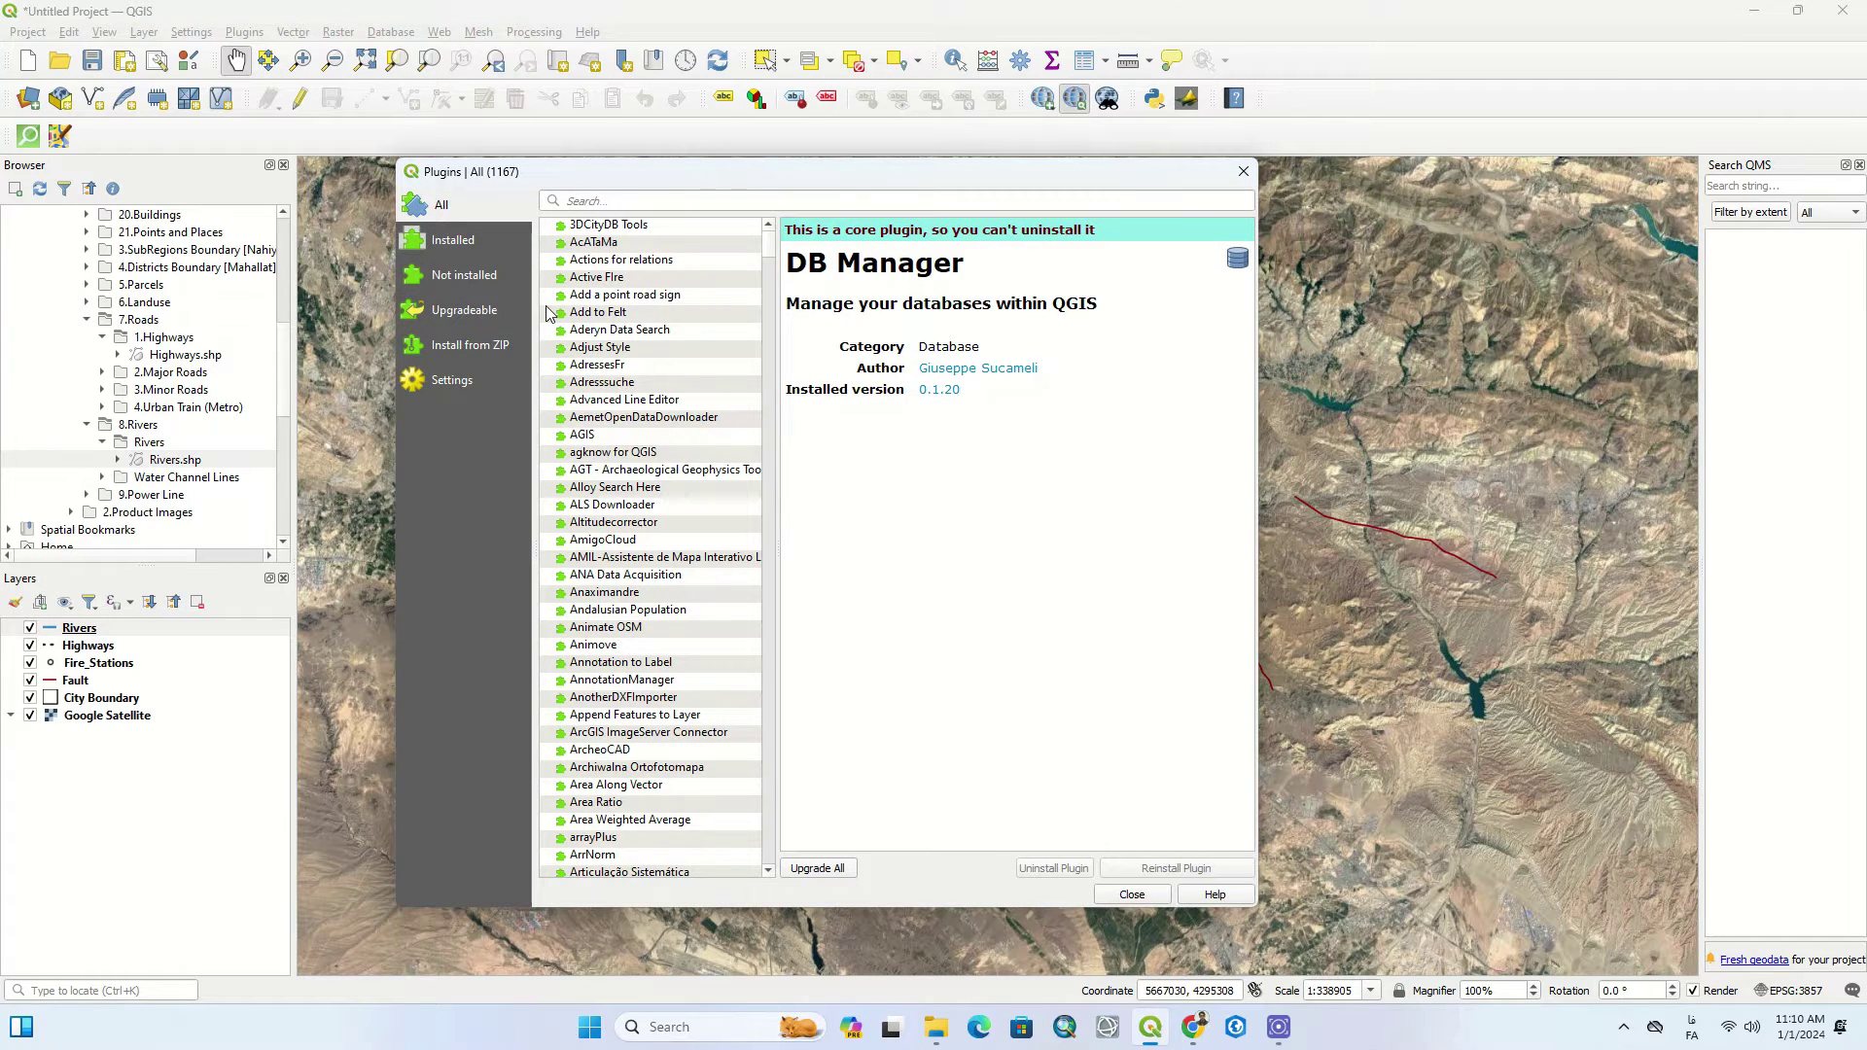
pyautogui.click(573, 201)
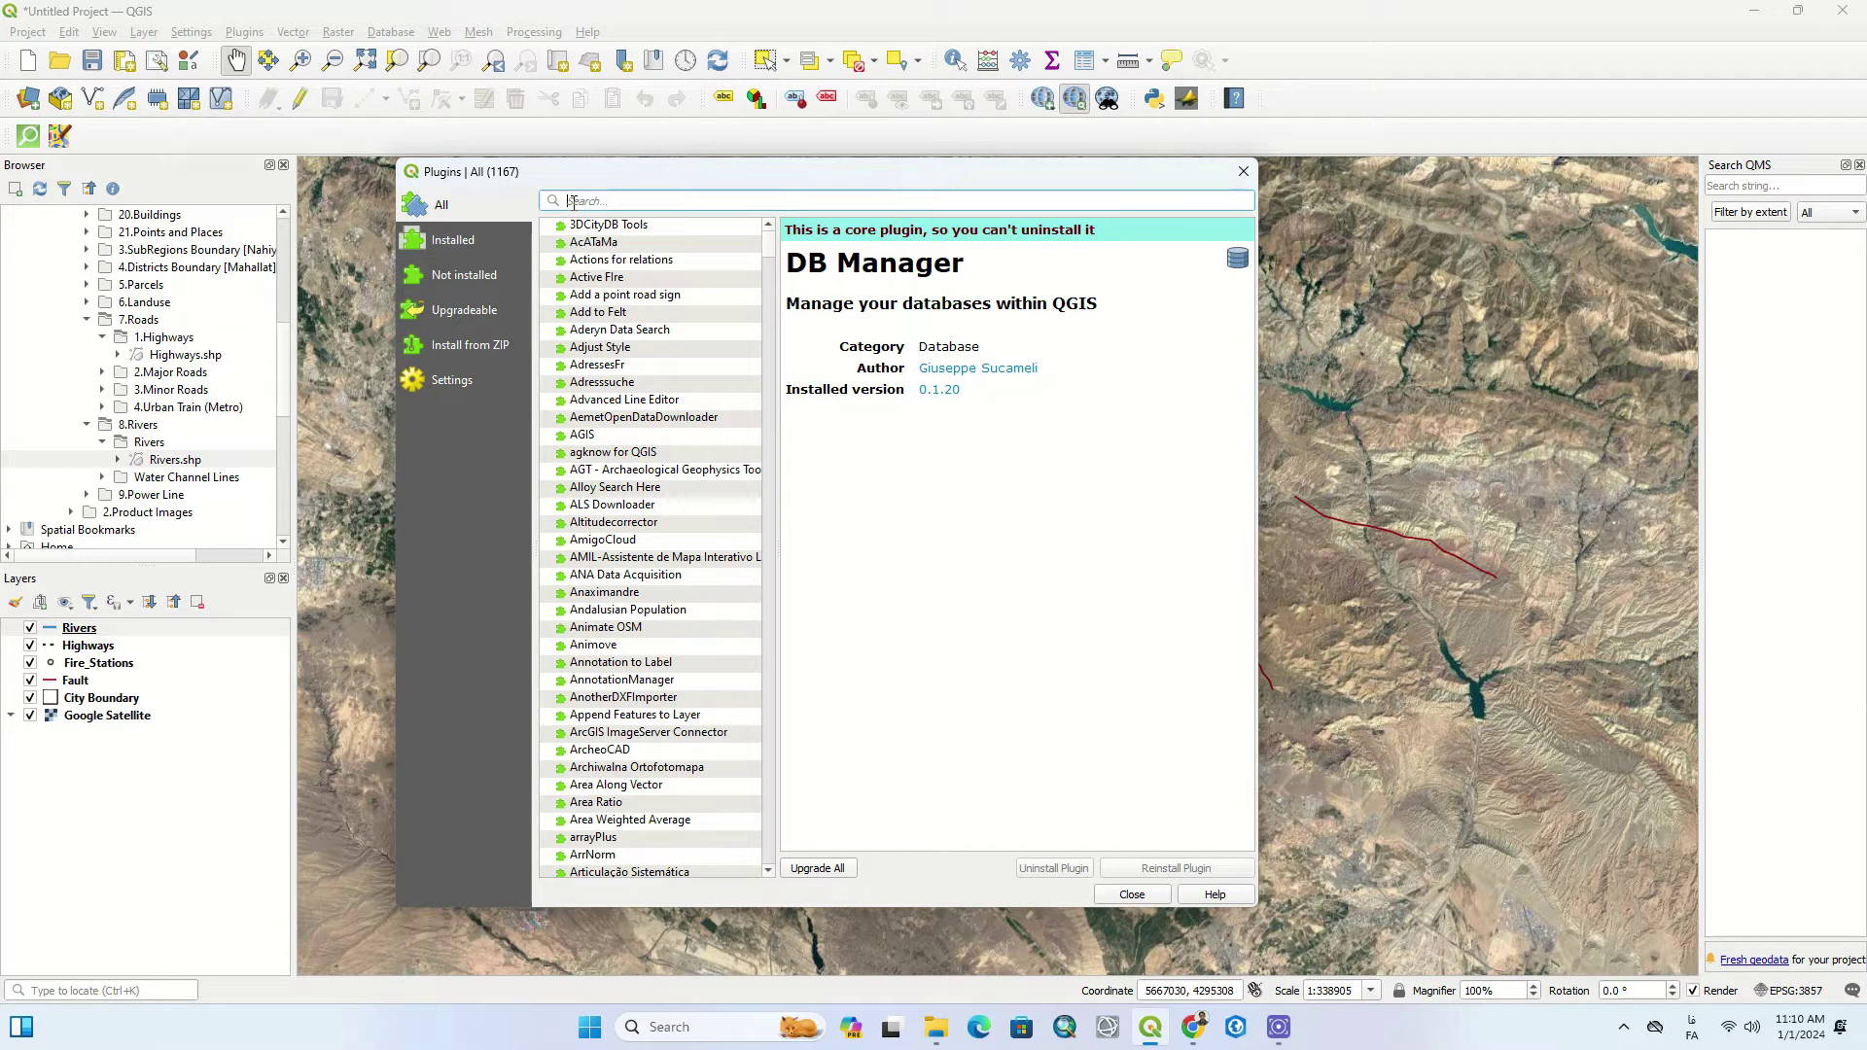
pyautogui.write('ط')
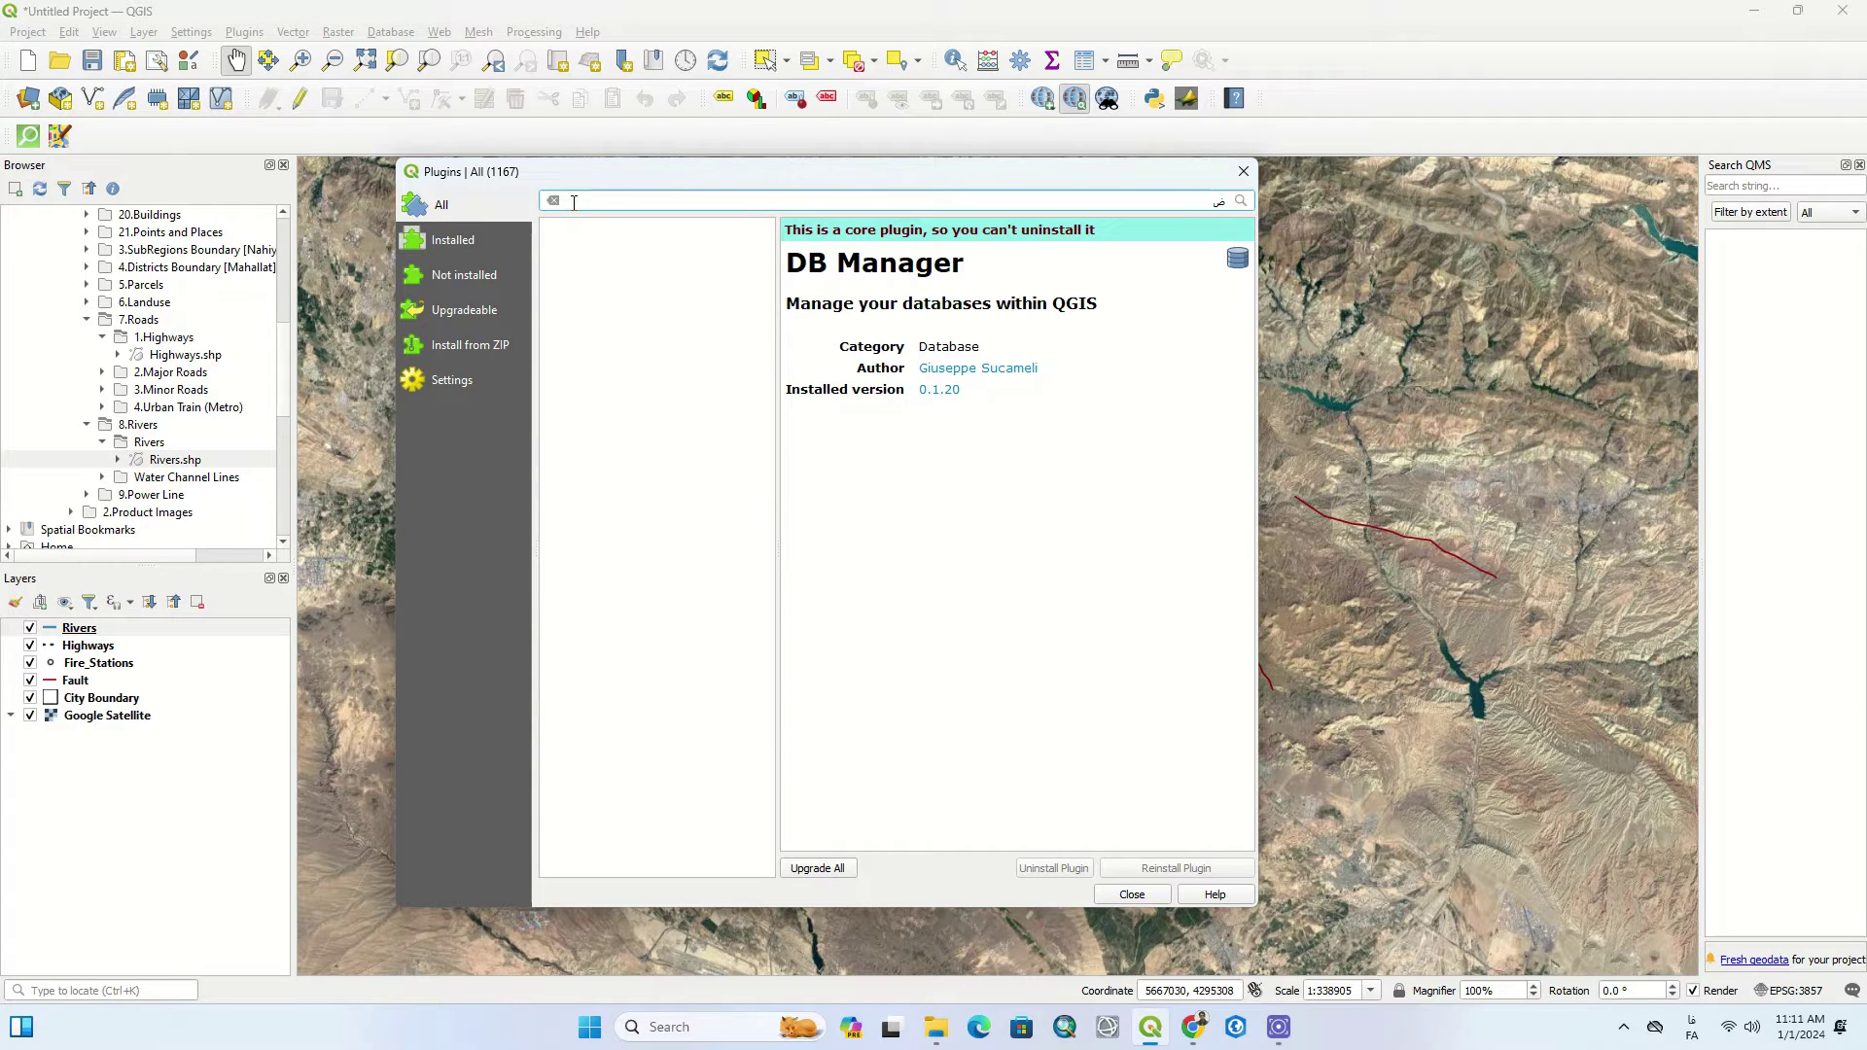
pyautogui.press('BackSpace')
pyautogui.hotkey('alt', 'shift')
pyautogui.write('q')
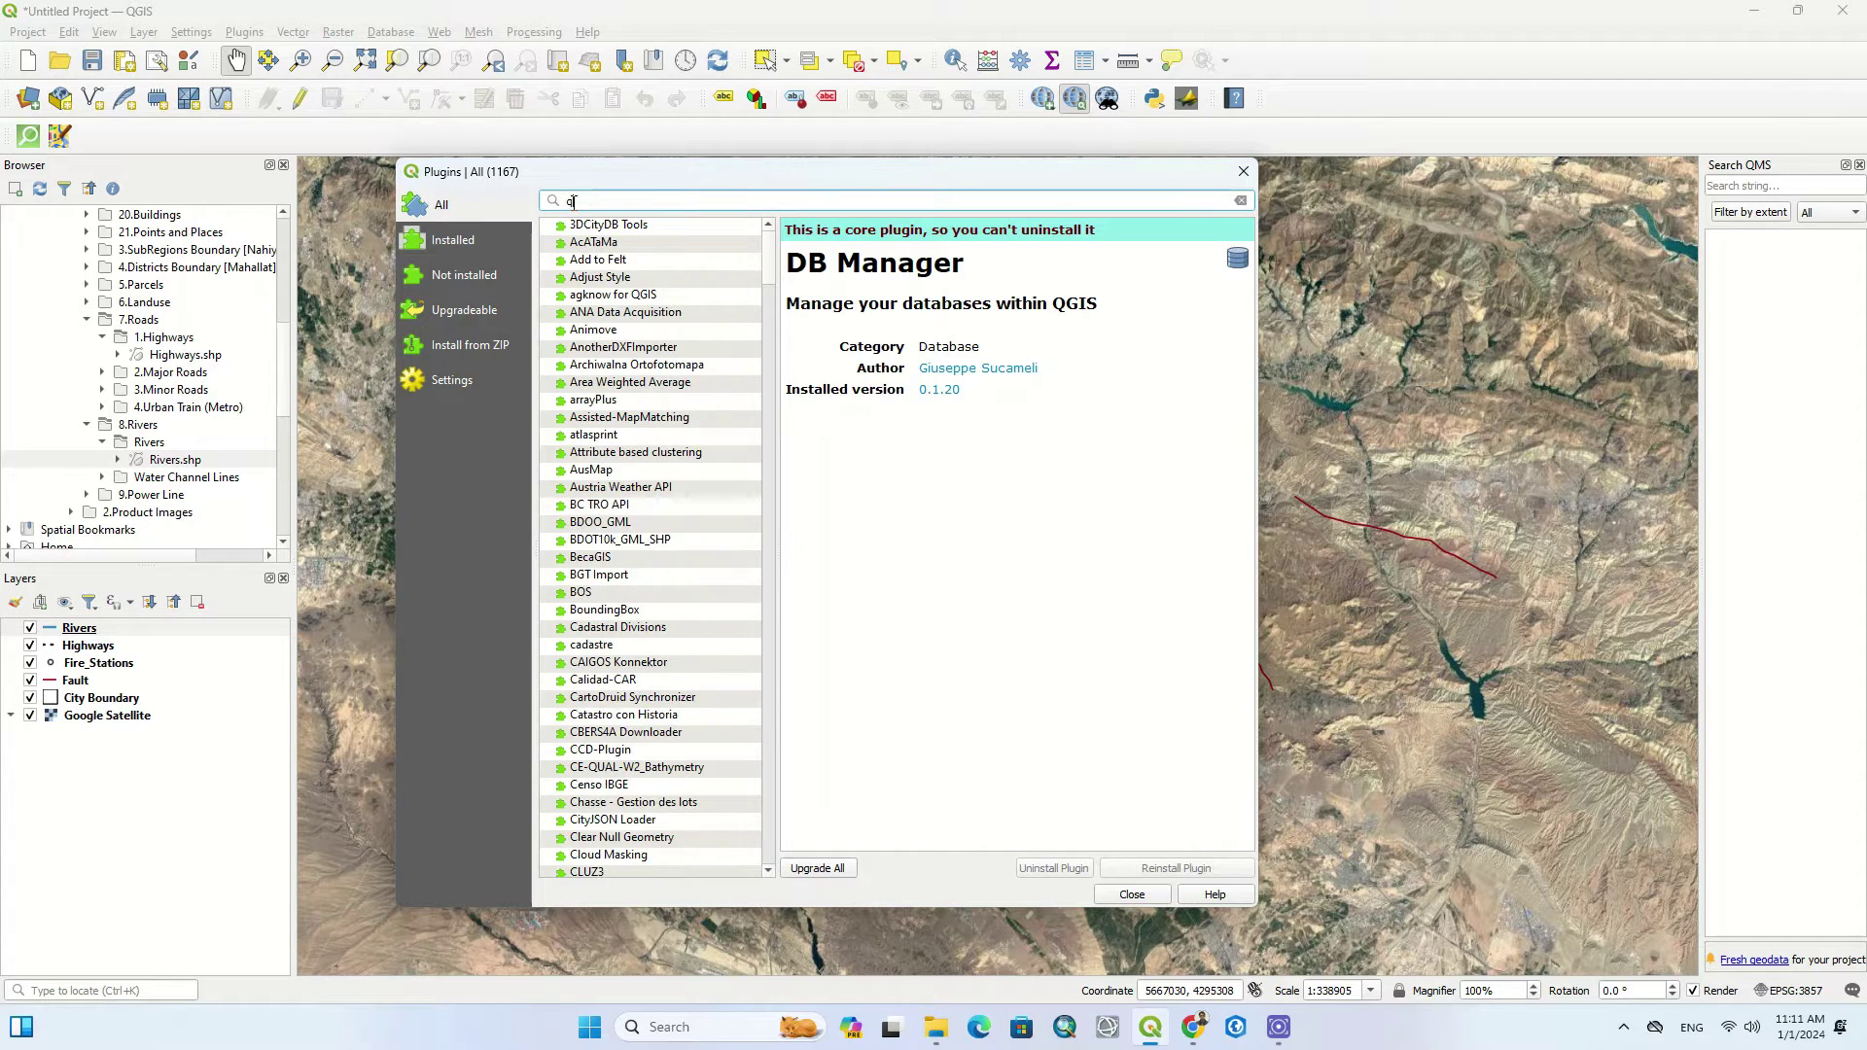
pyautogui.write('g')
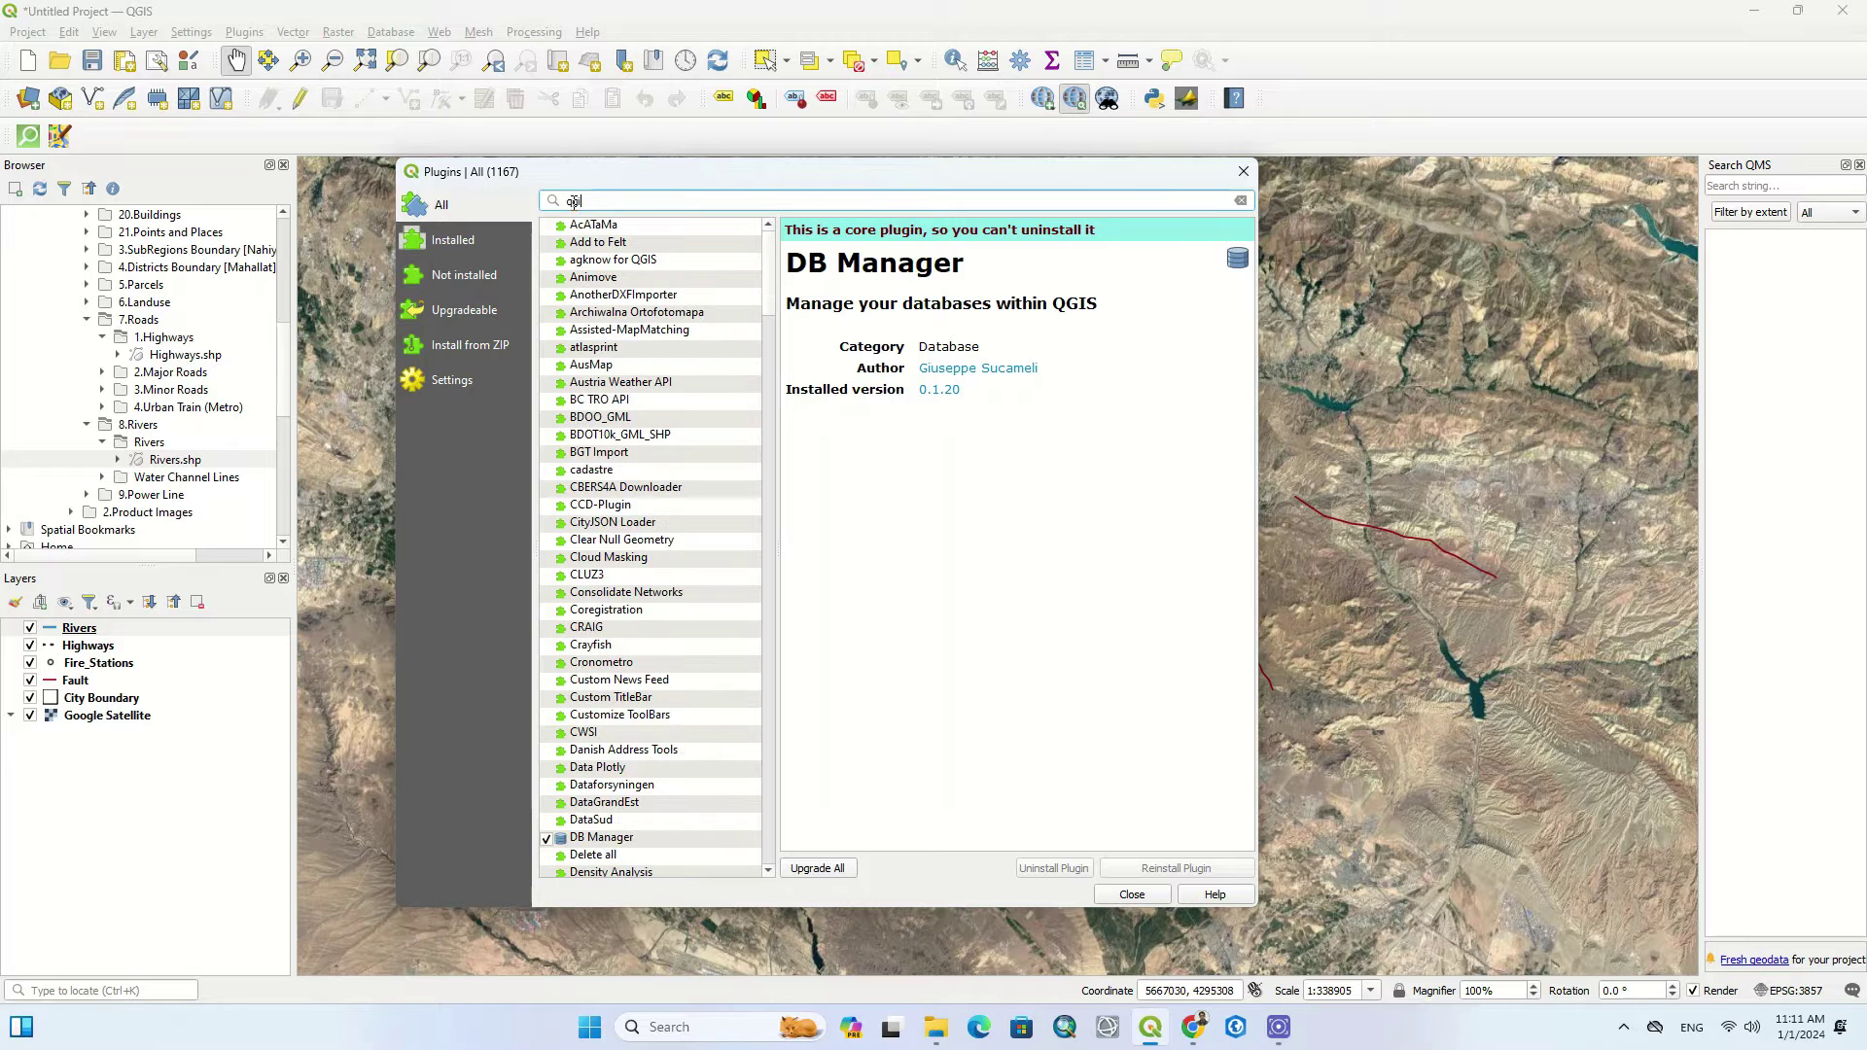
pyautogui.write('is ')
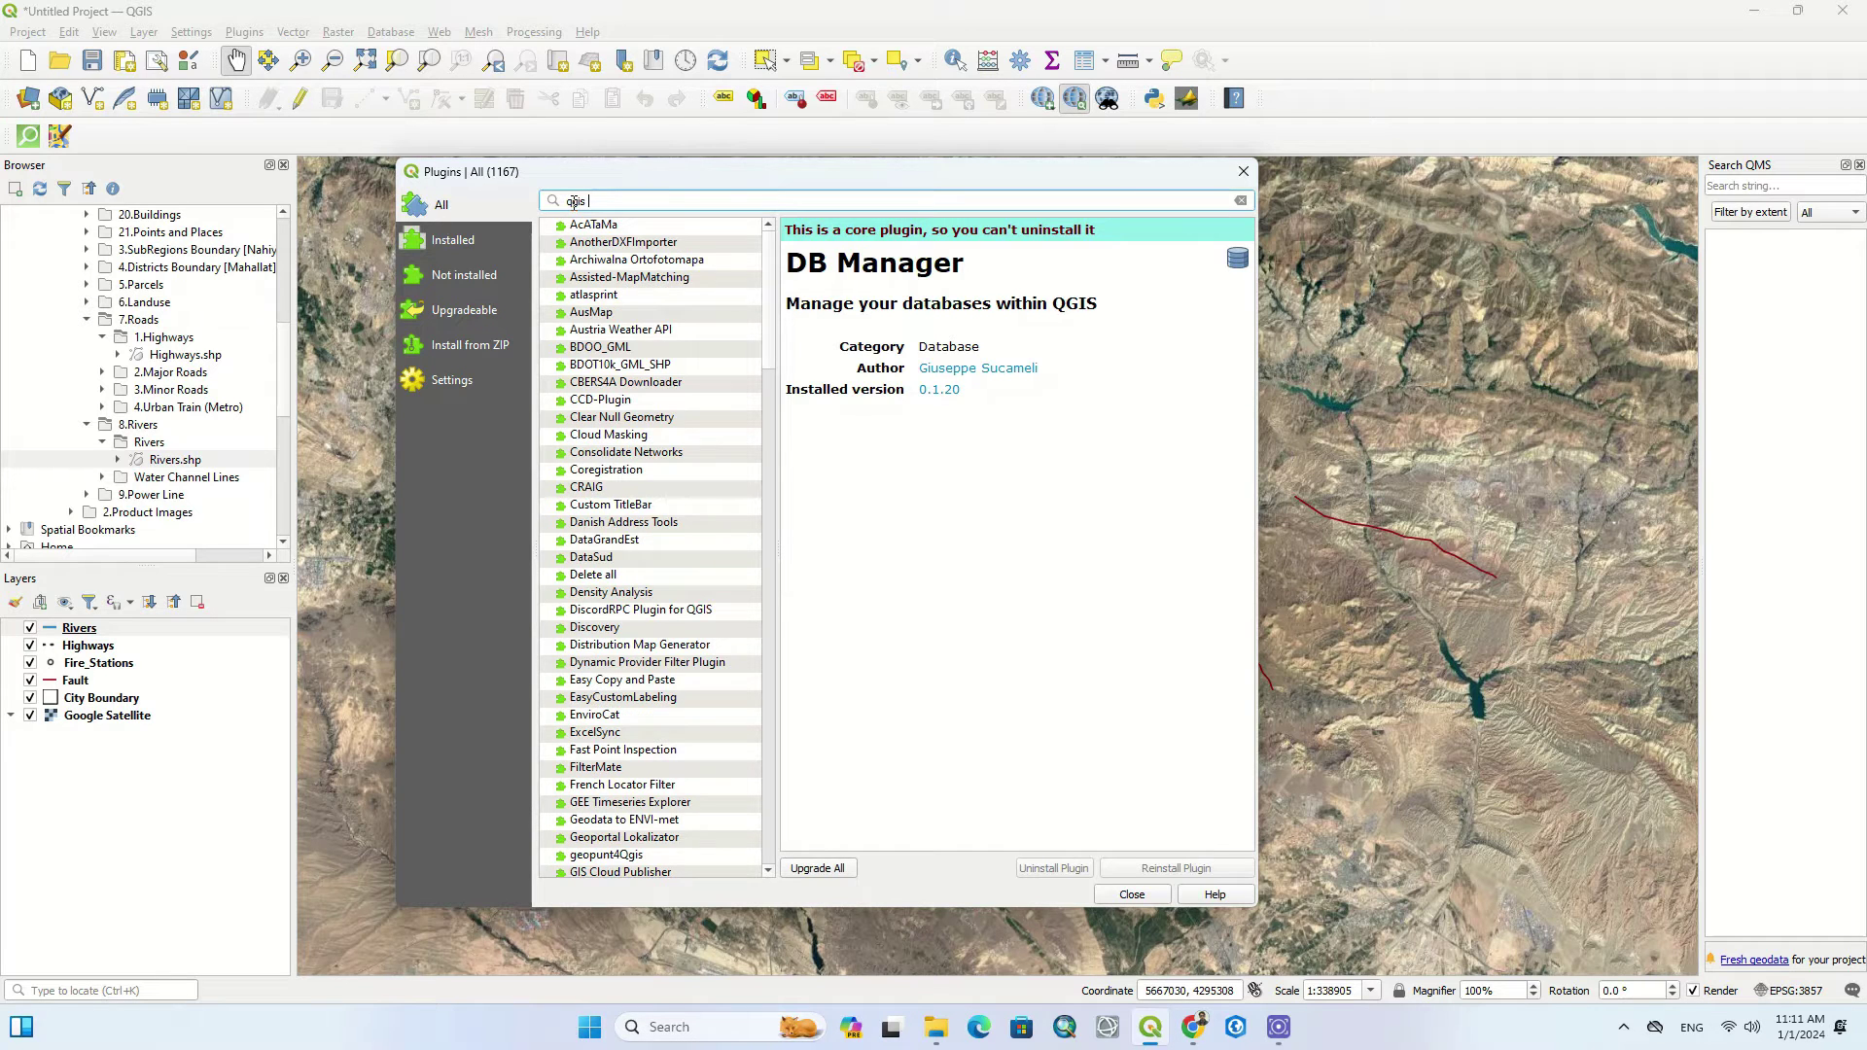
pyautogui.write('2')
pyautogui.press('BackSpace')
pyautogui.press('BackSpace')
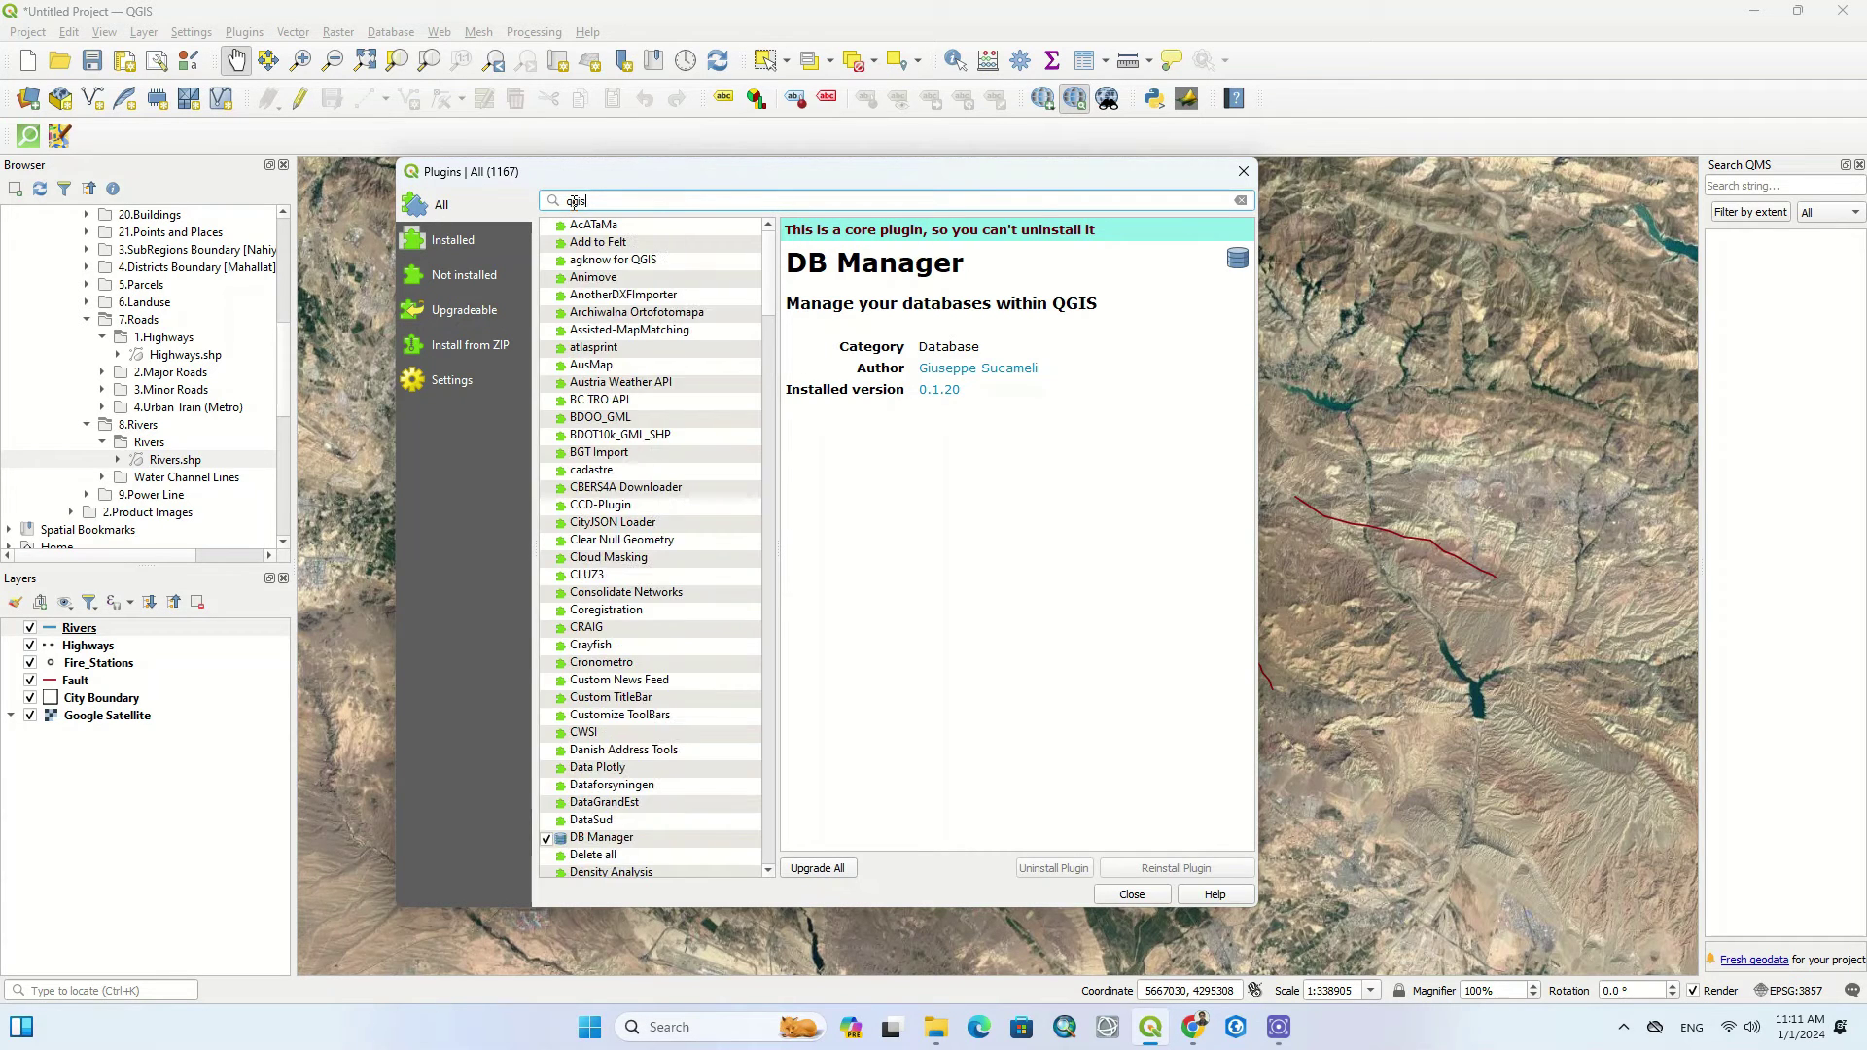
pyautogui.write('2')
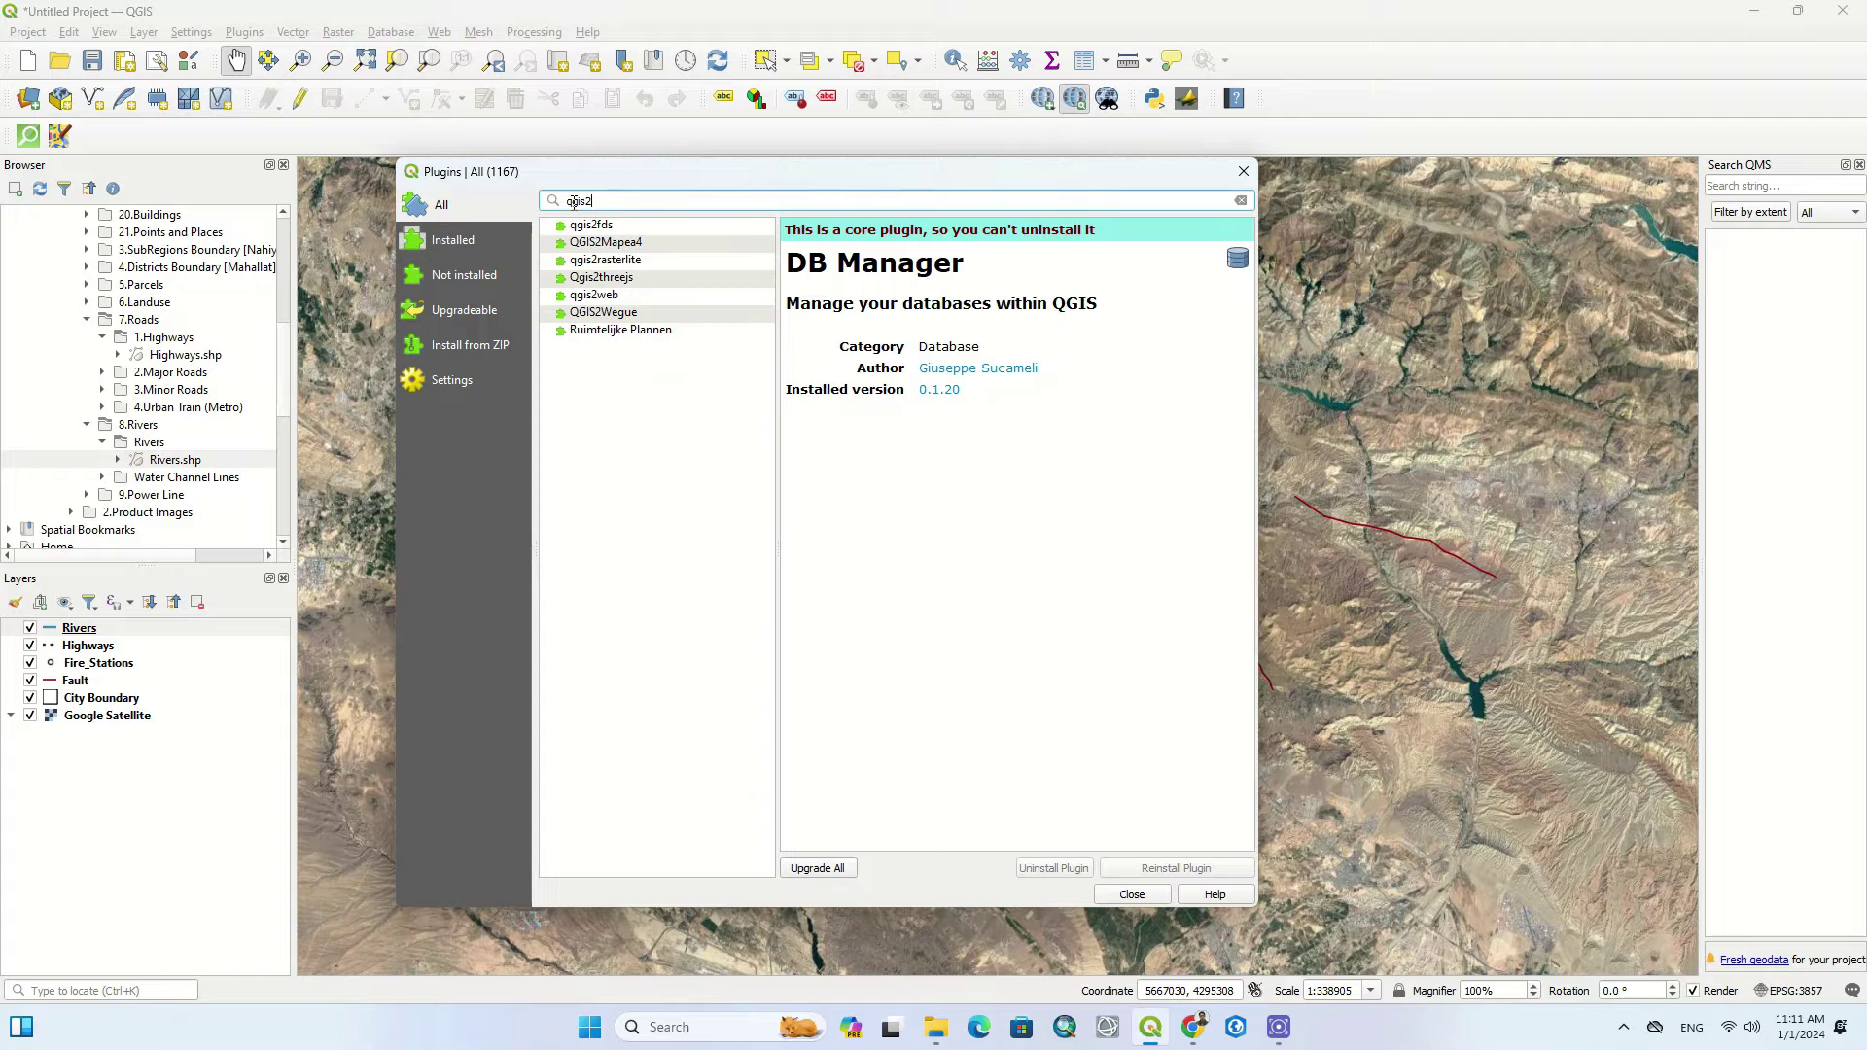
# Review the qgis2web plugin's description and install the plugin.
pyautogui.click(626, 300)
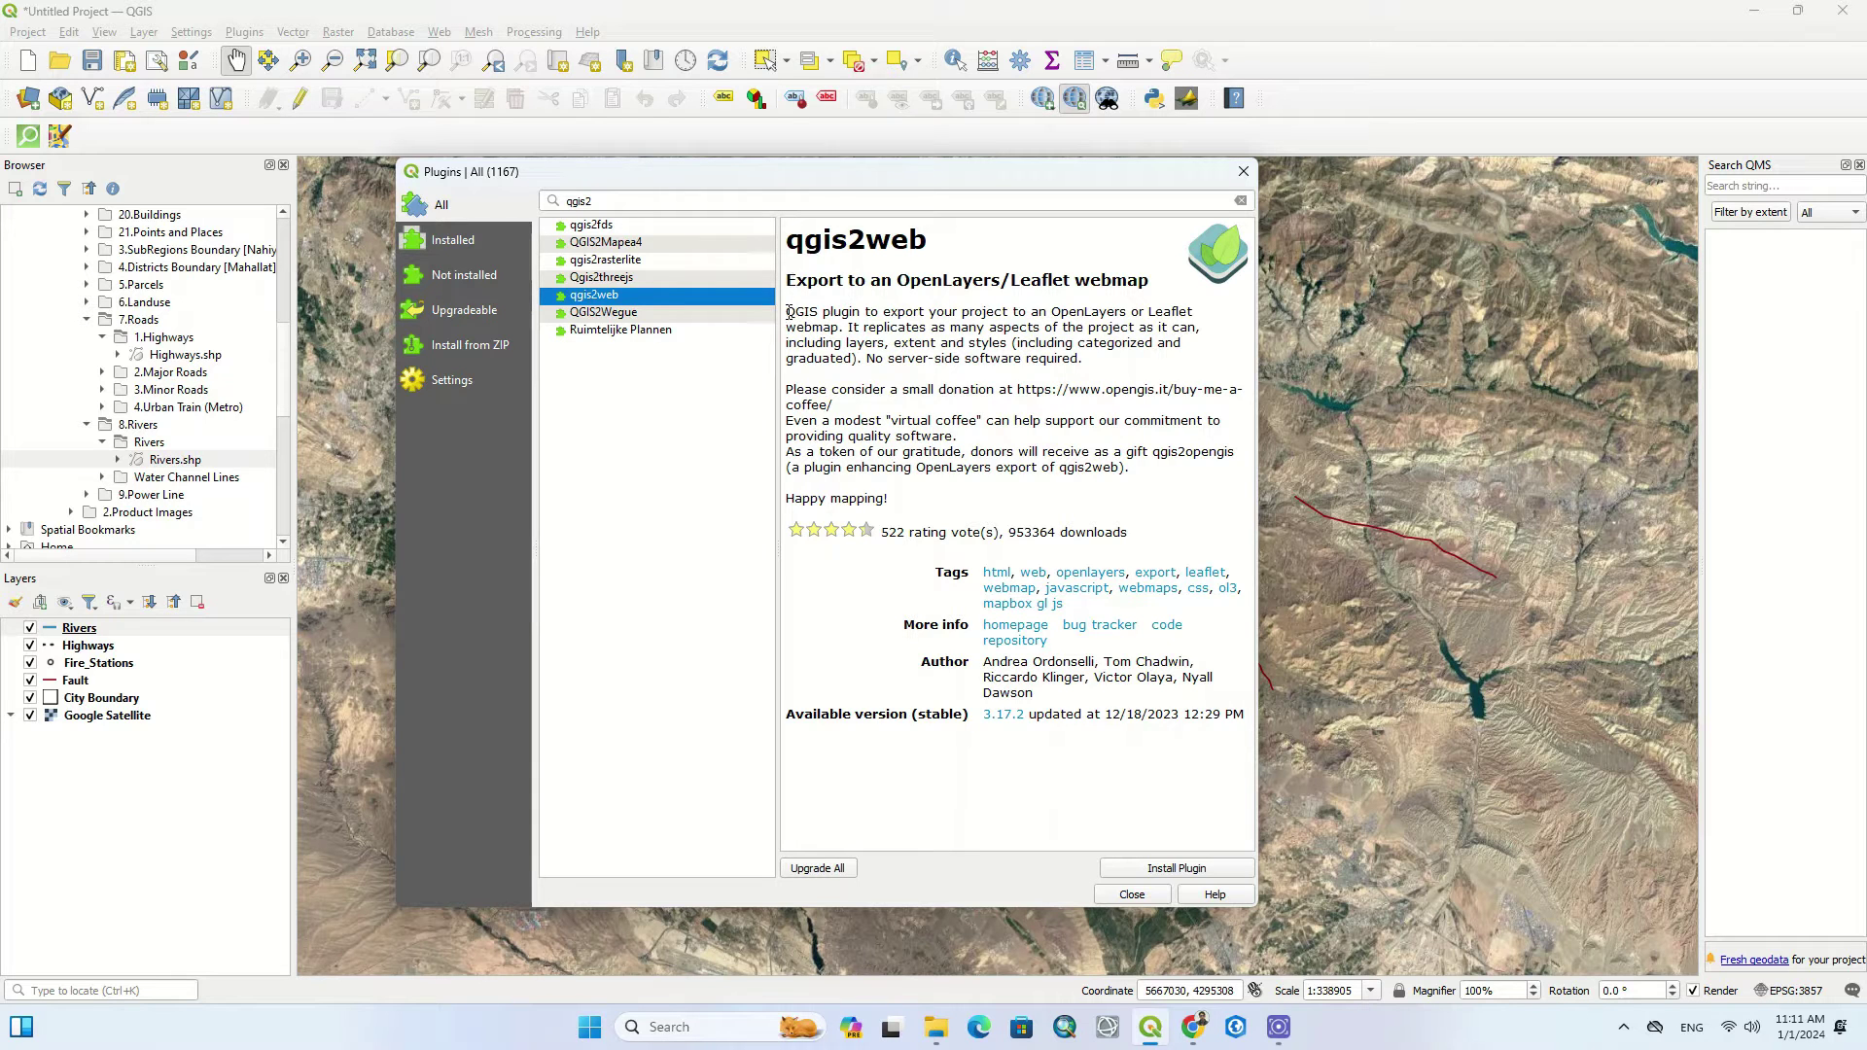
pyautogui.moveTo(788, 312); pyautogui.dragTo(1080, 377)
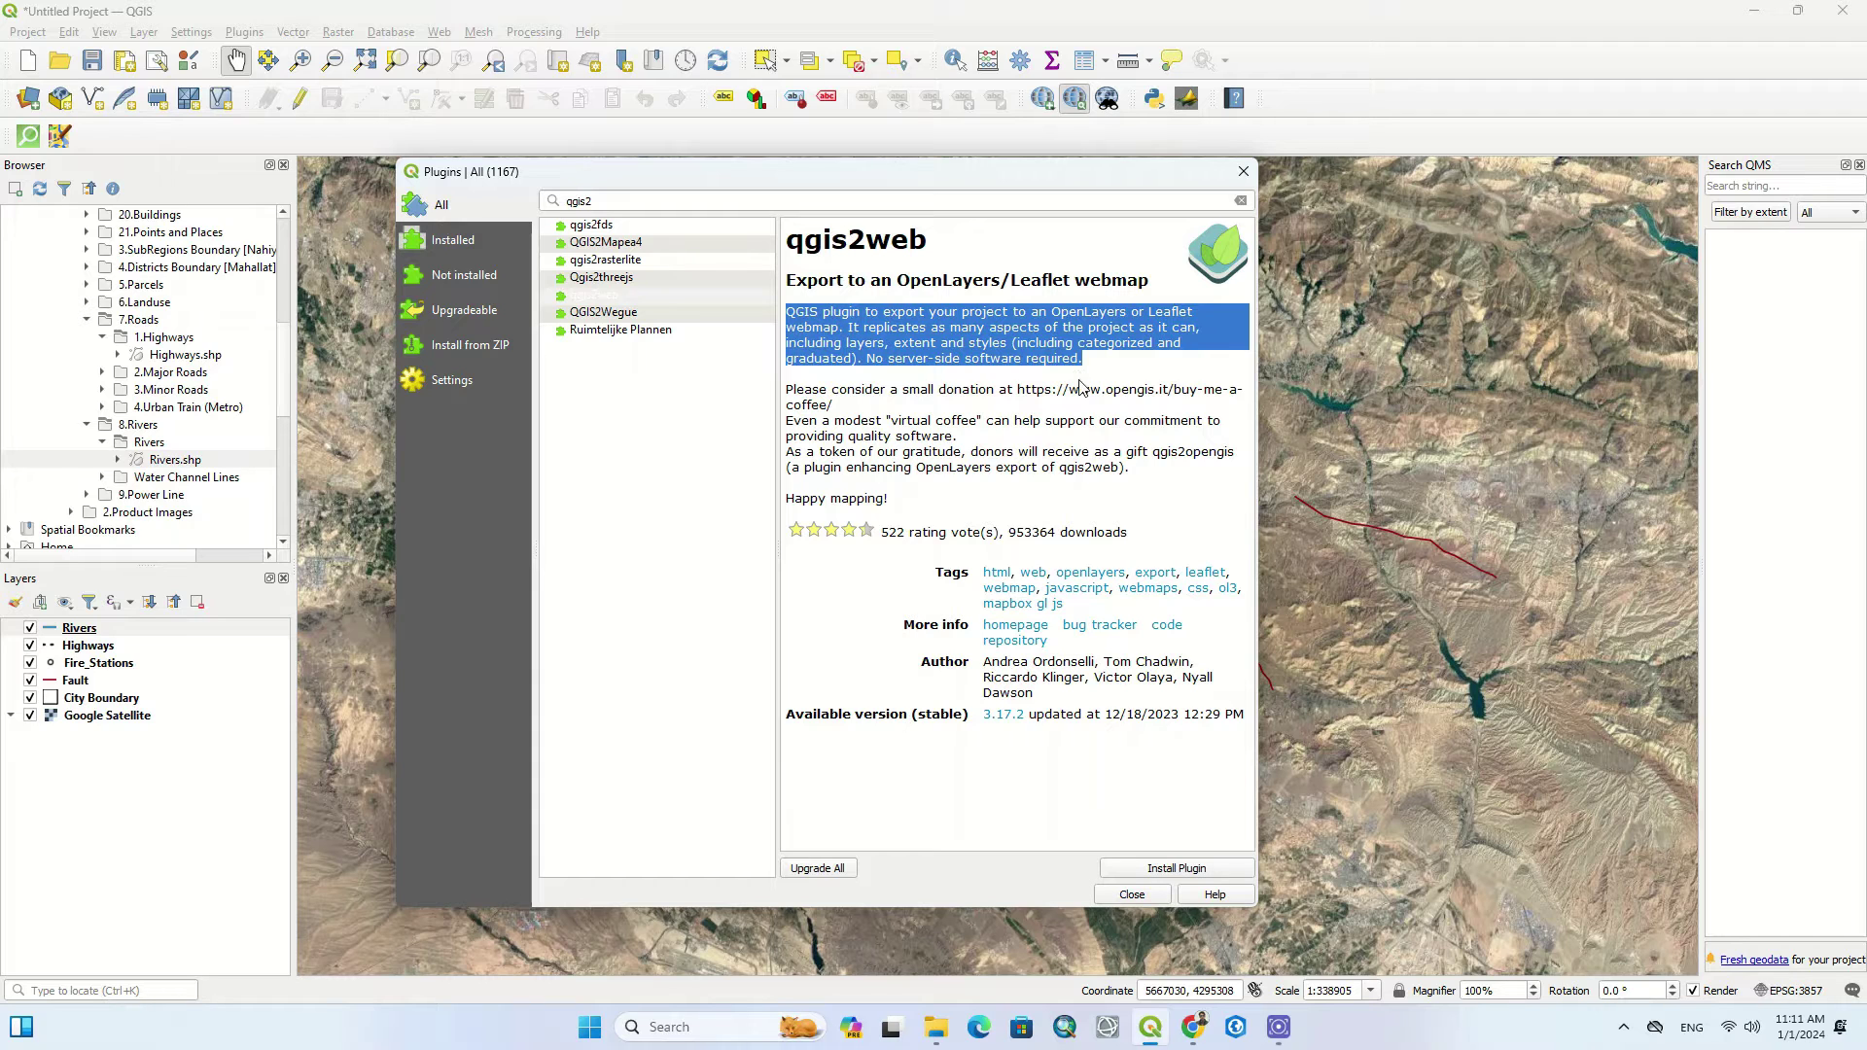
pyautogui.click(1032, 382)
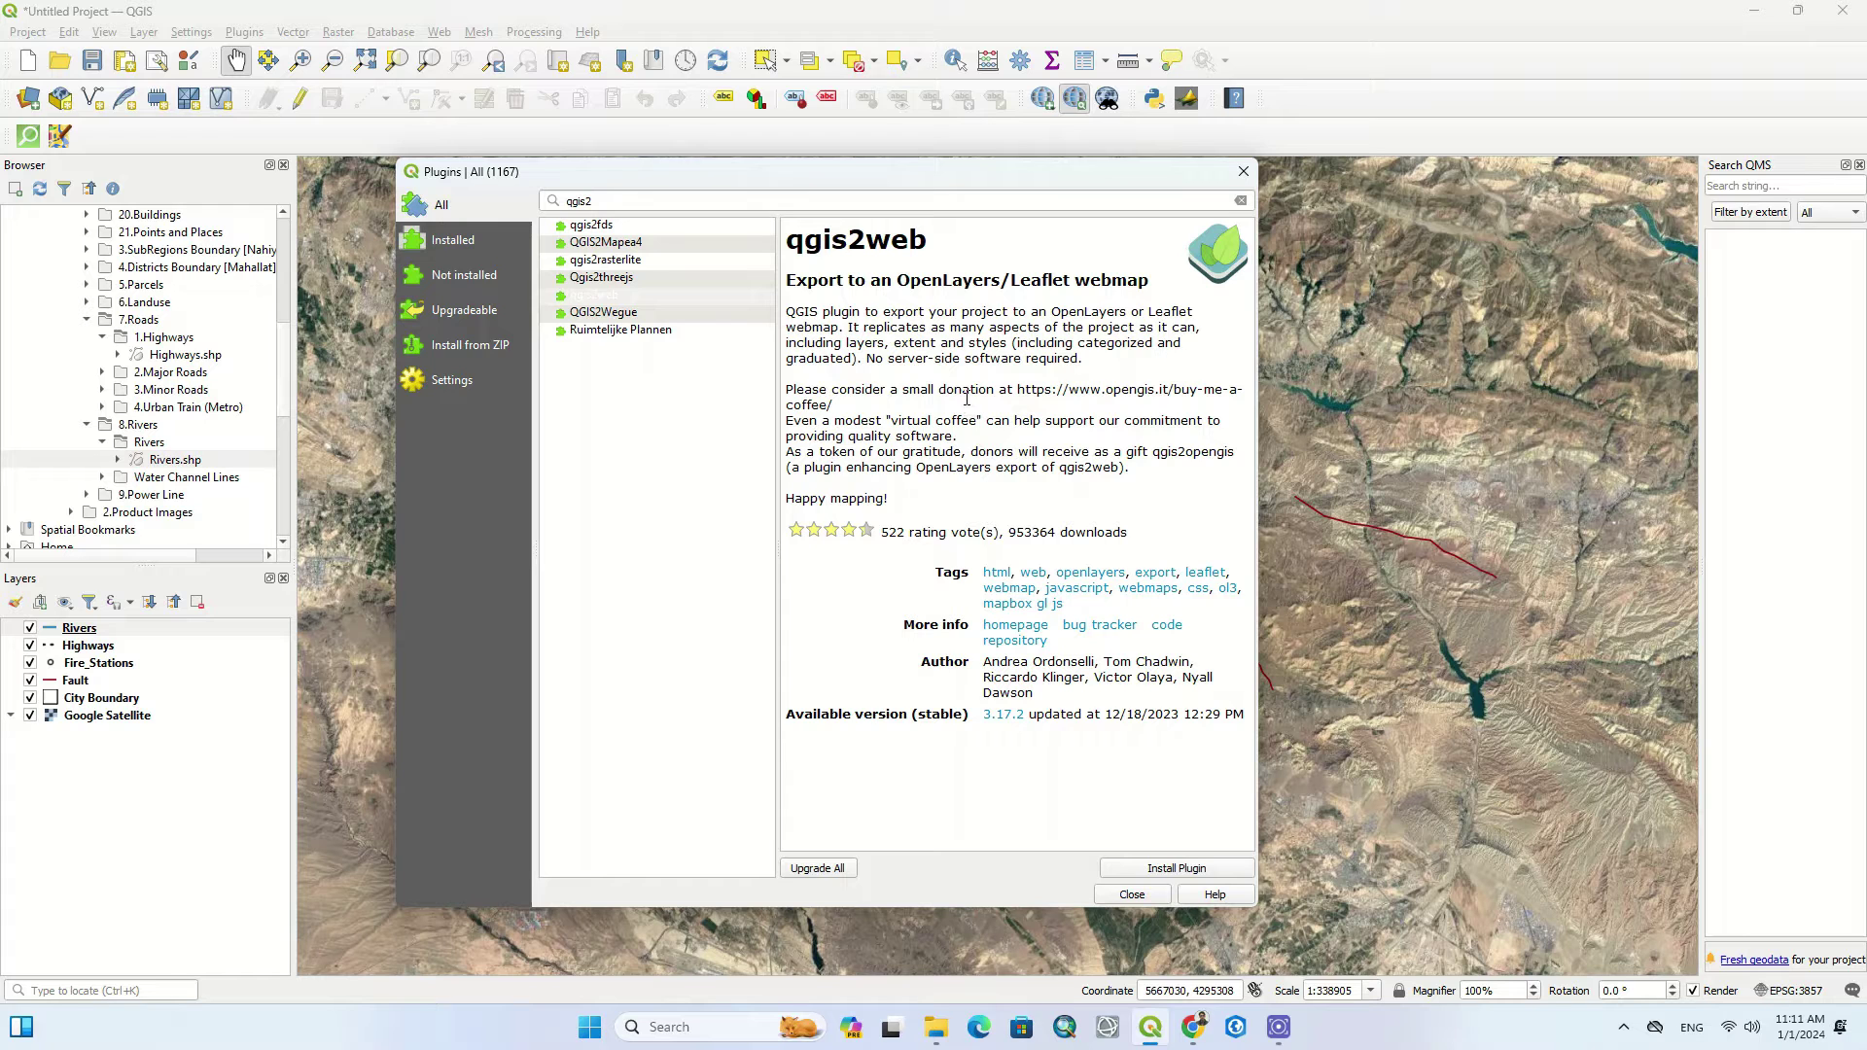
pyautogui.click(1162, 870)
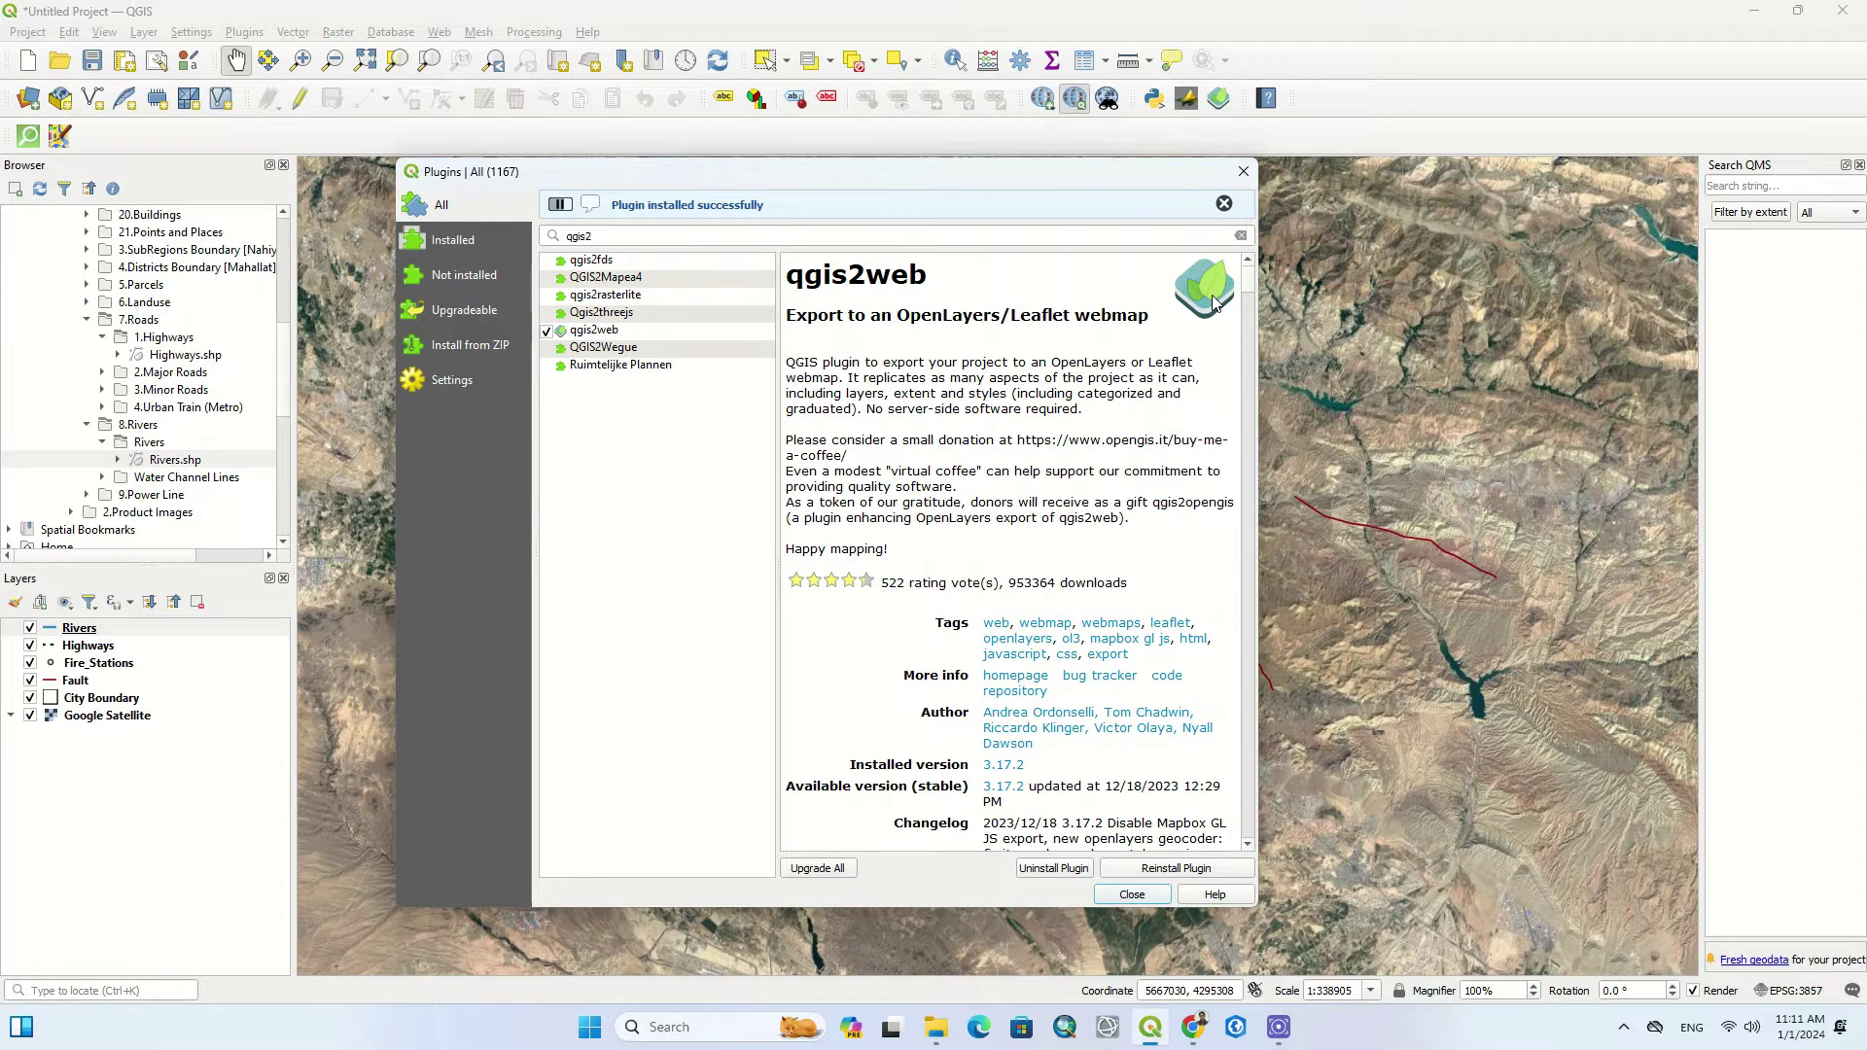
# Switch the qgis2web plugin off and on again, and close the plugin manager.
pyautogui.click(549, 334)
pyautogui.click(548, 296)
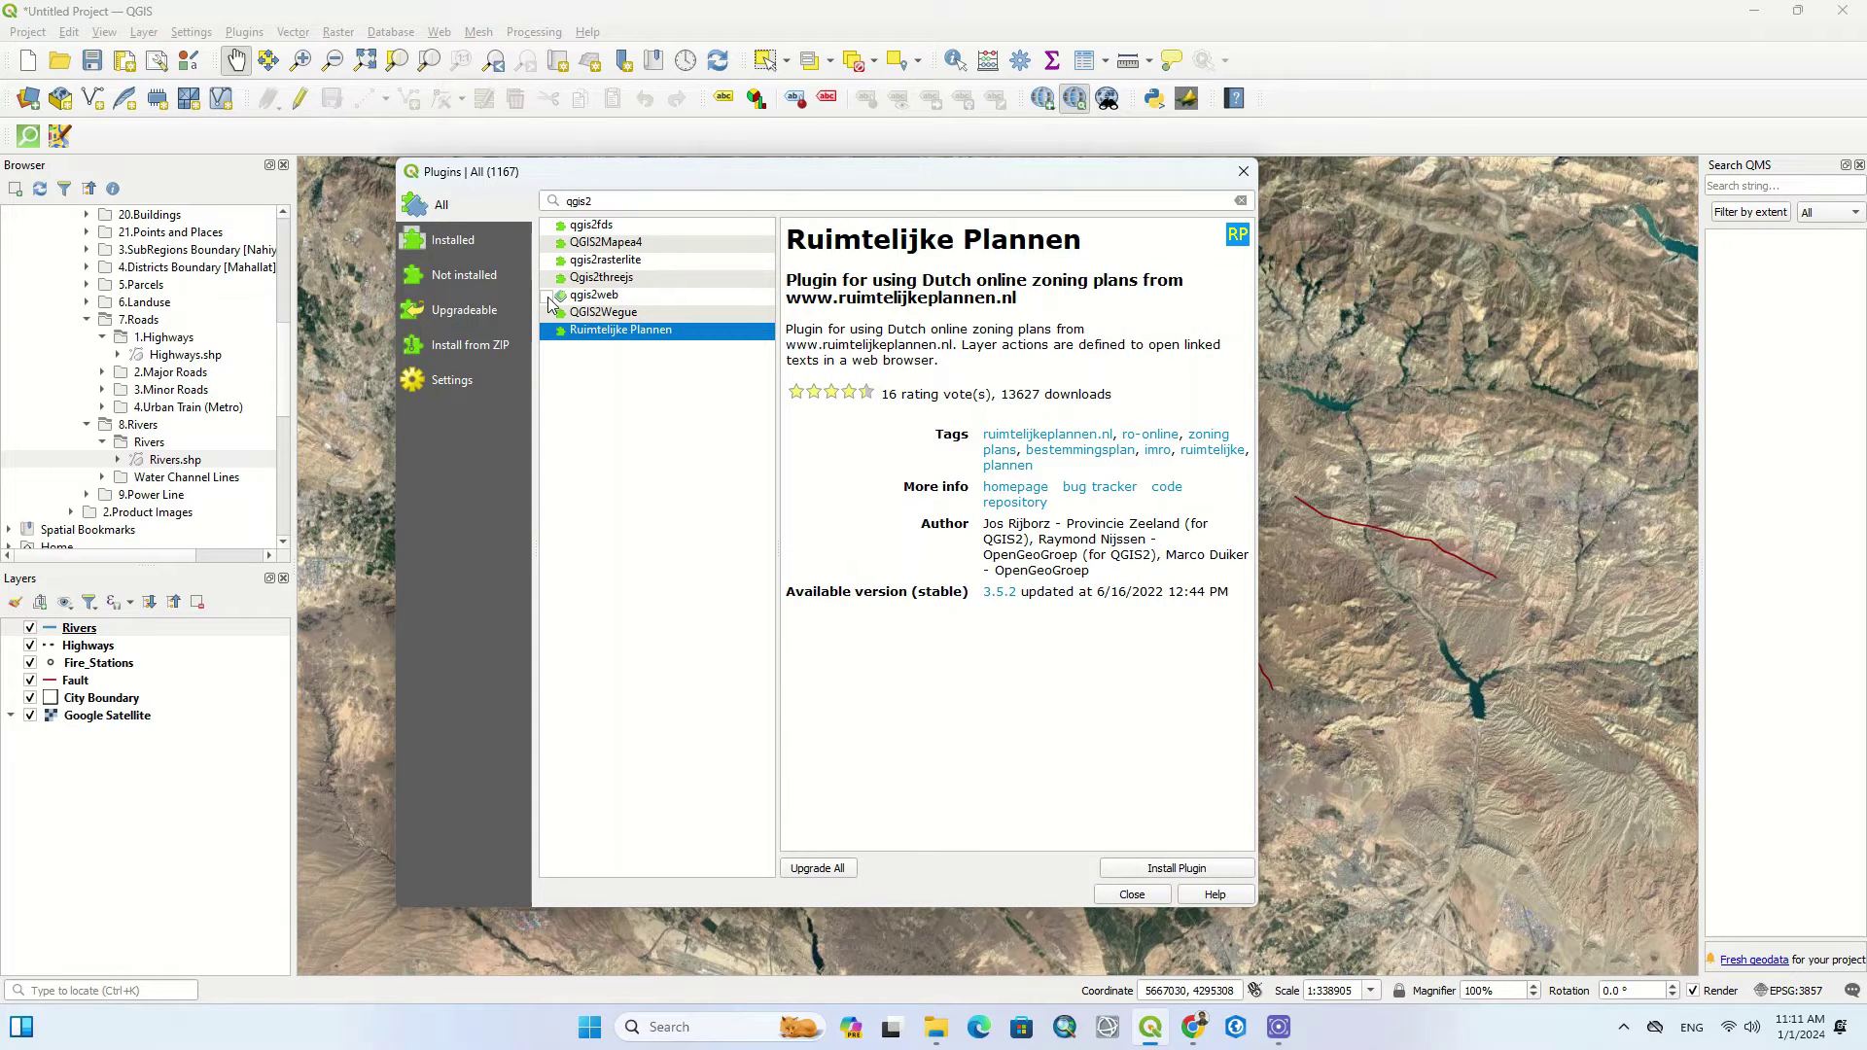
pyautogui.click(548, 296)
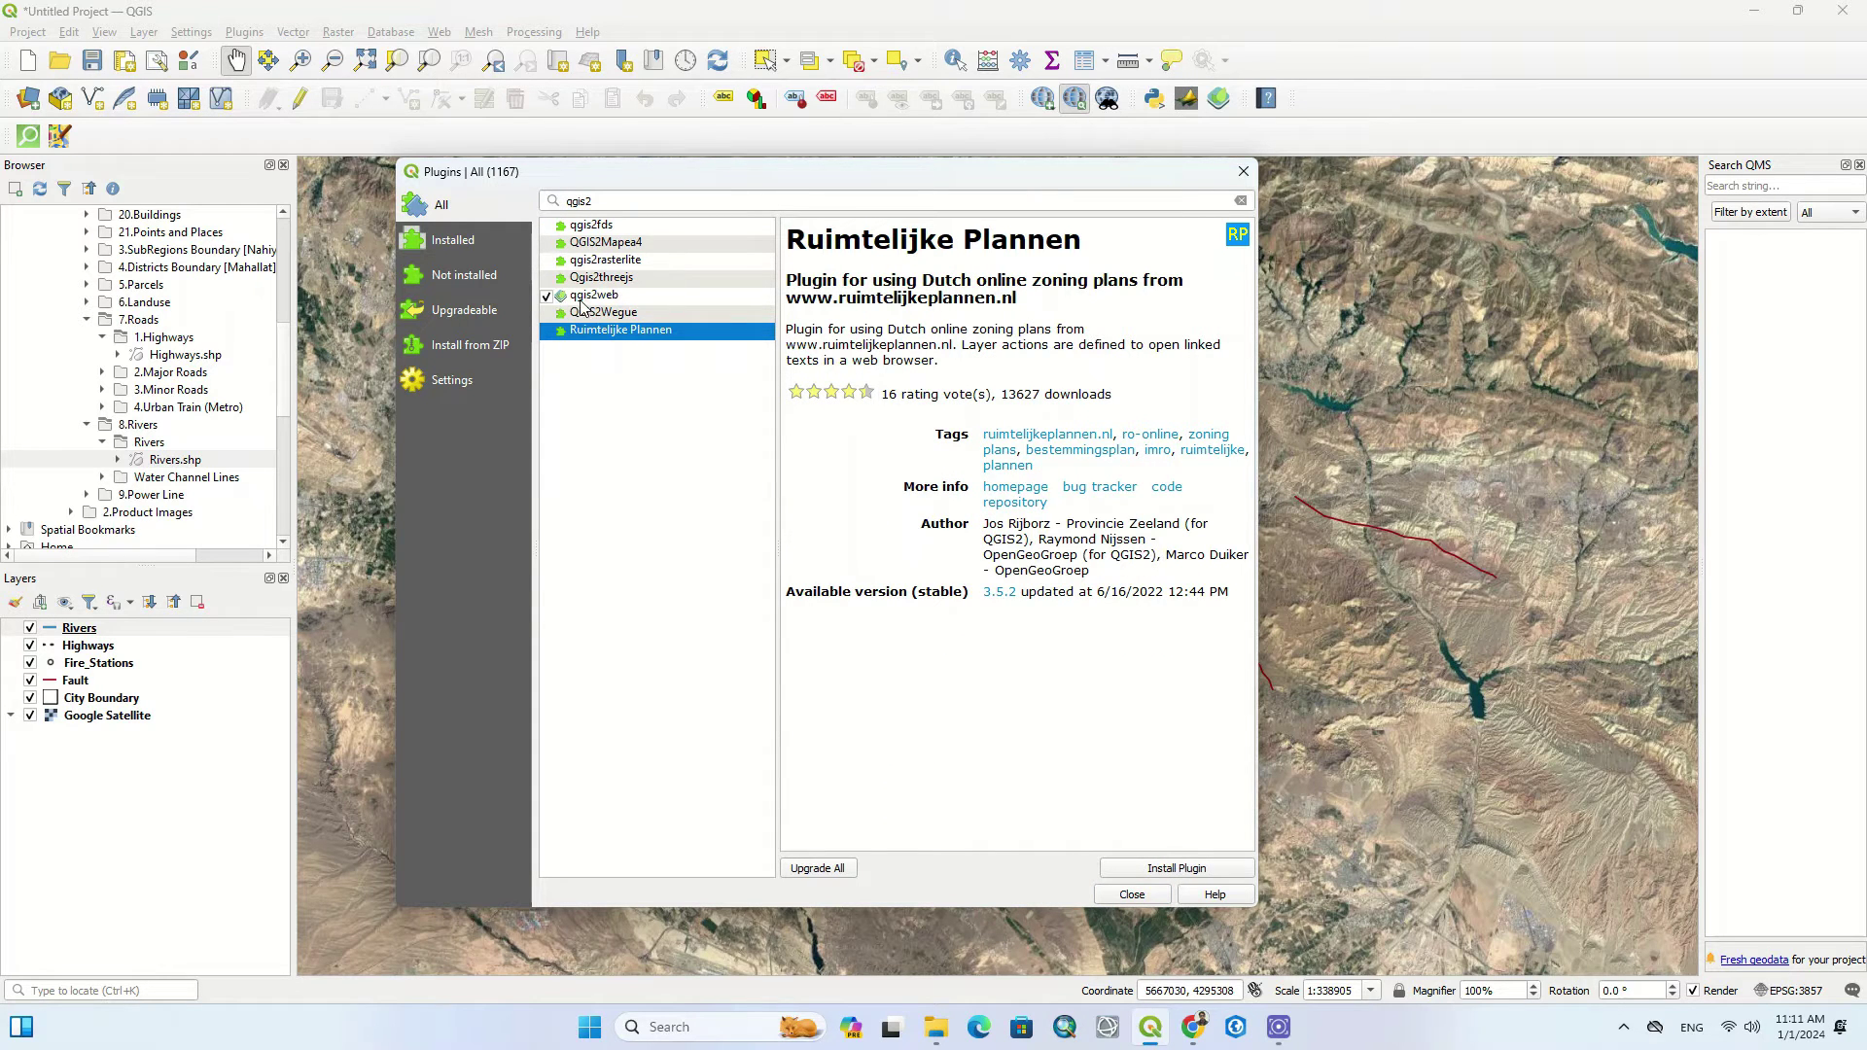
pyautogui.click(1130, 895)
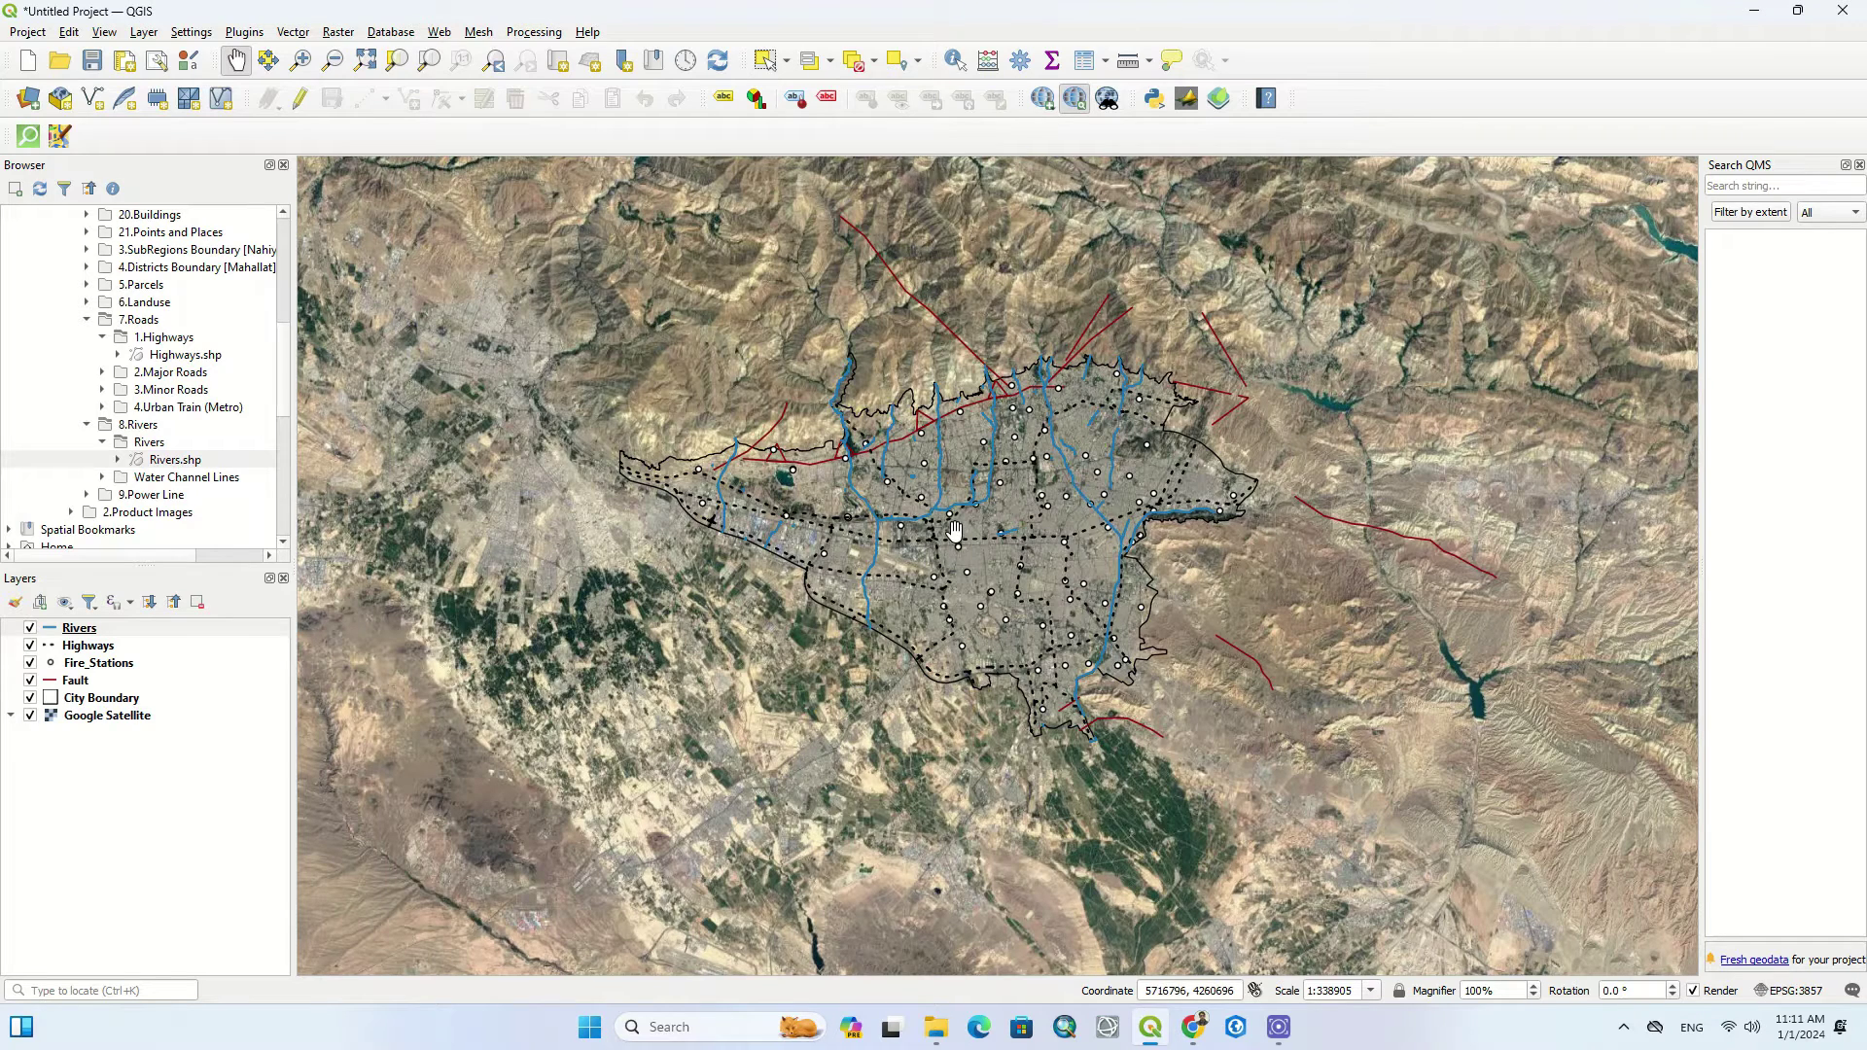
# Open the qgis2web export window and collapse the settings of all six layers, from Rivers to Google Satellite.
pyautogui.click(1220, 99)
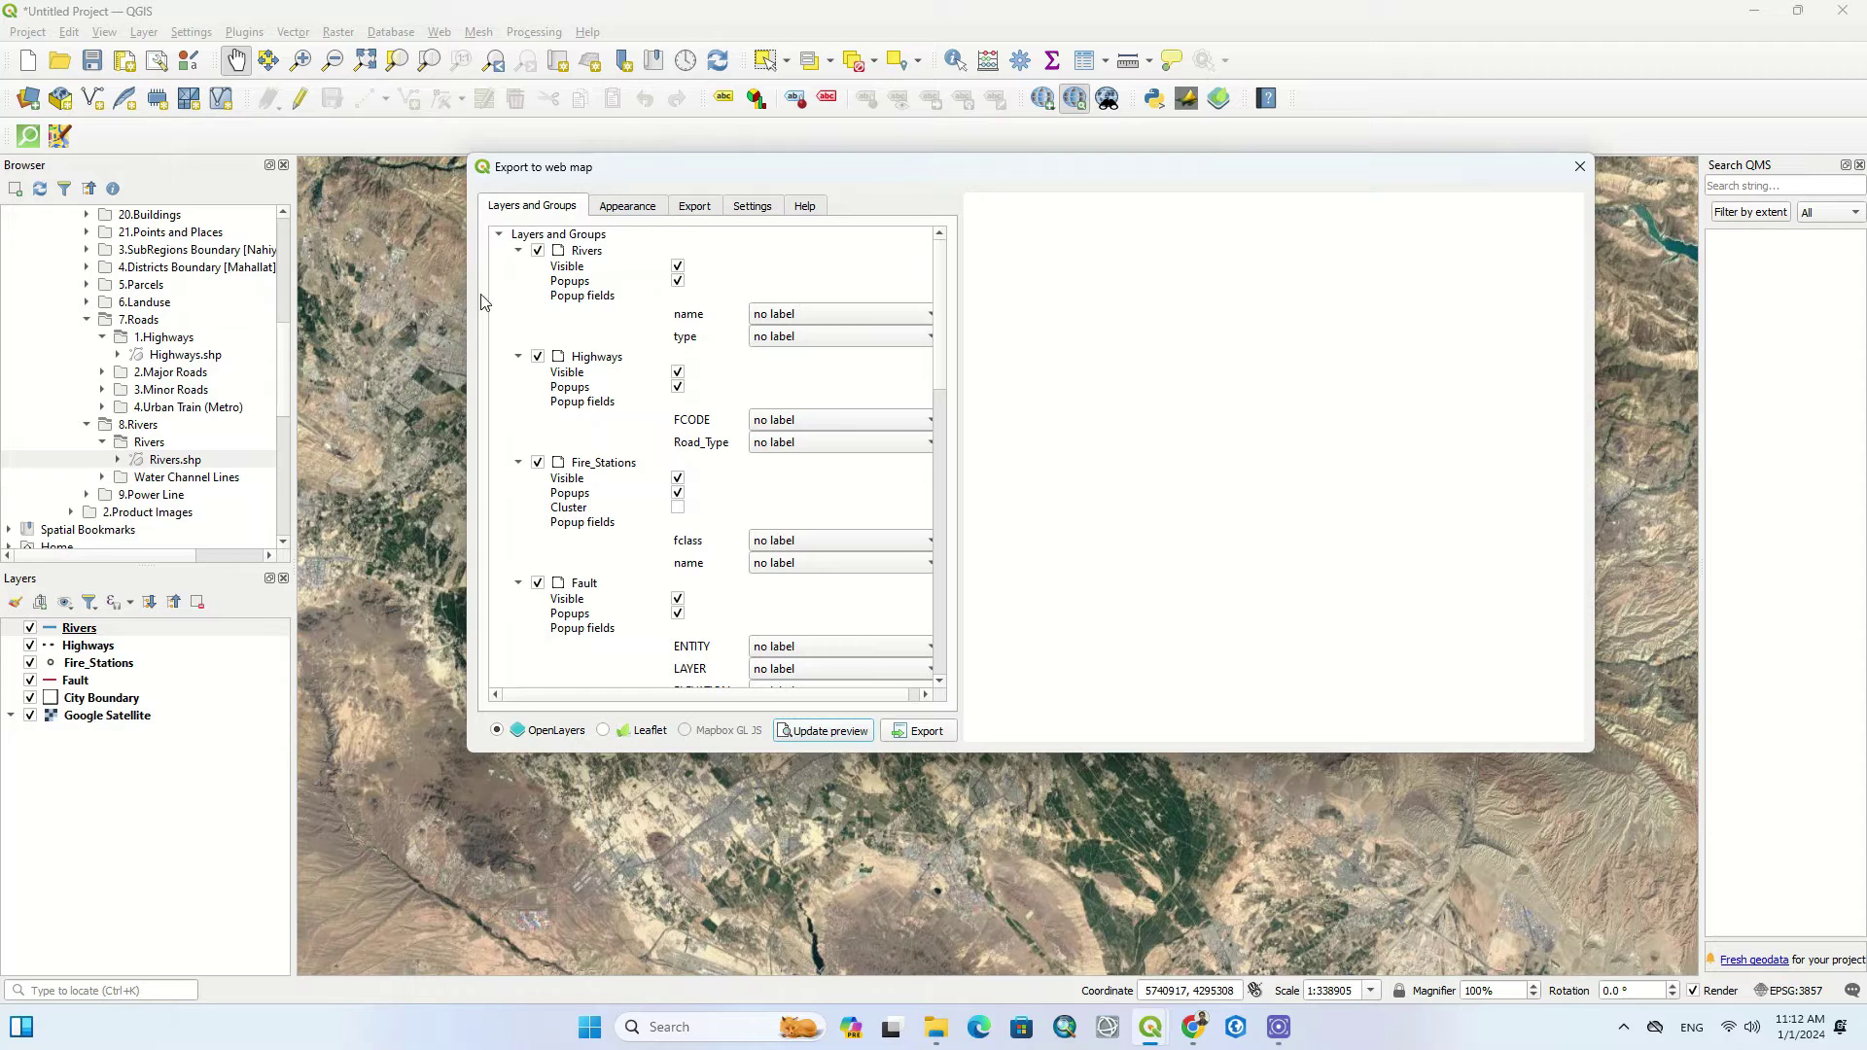
pyautogui.click(518, 251)
pyautogui.click(518, 268)
pyautogui.click(519, 285)
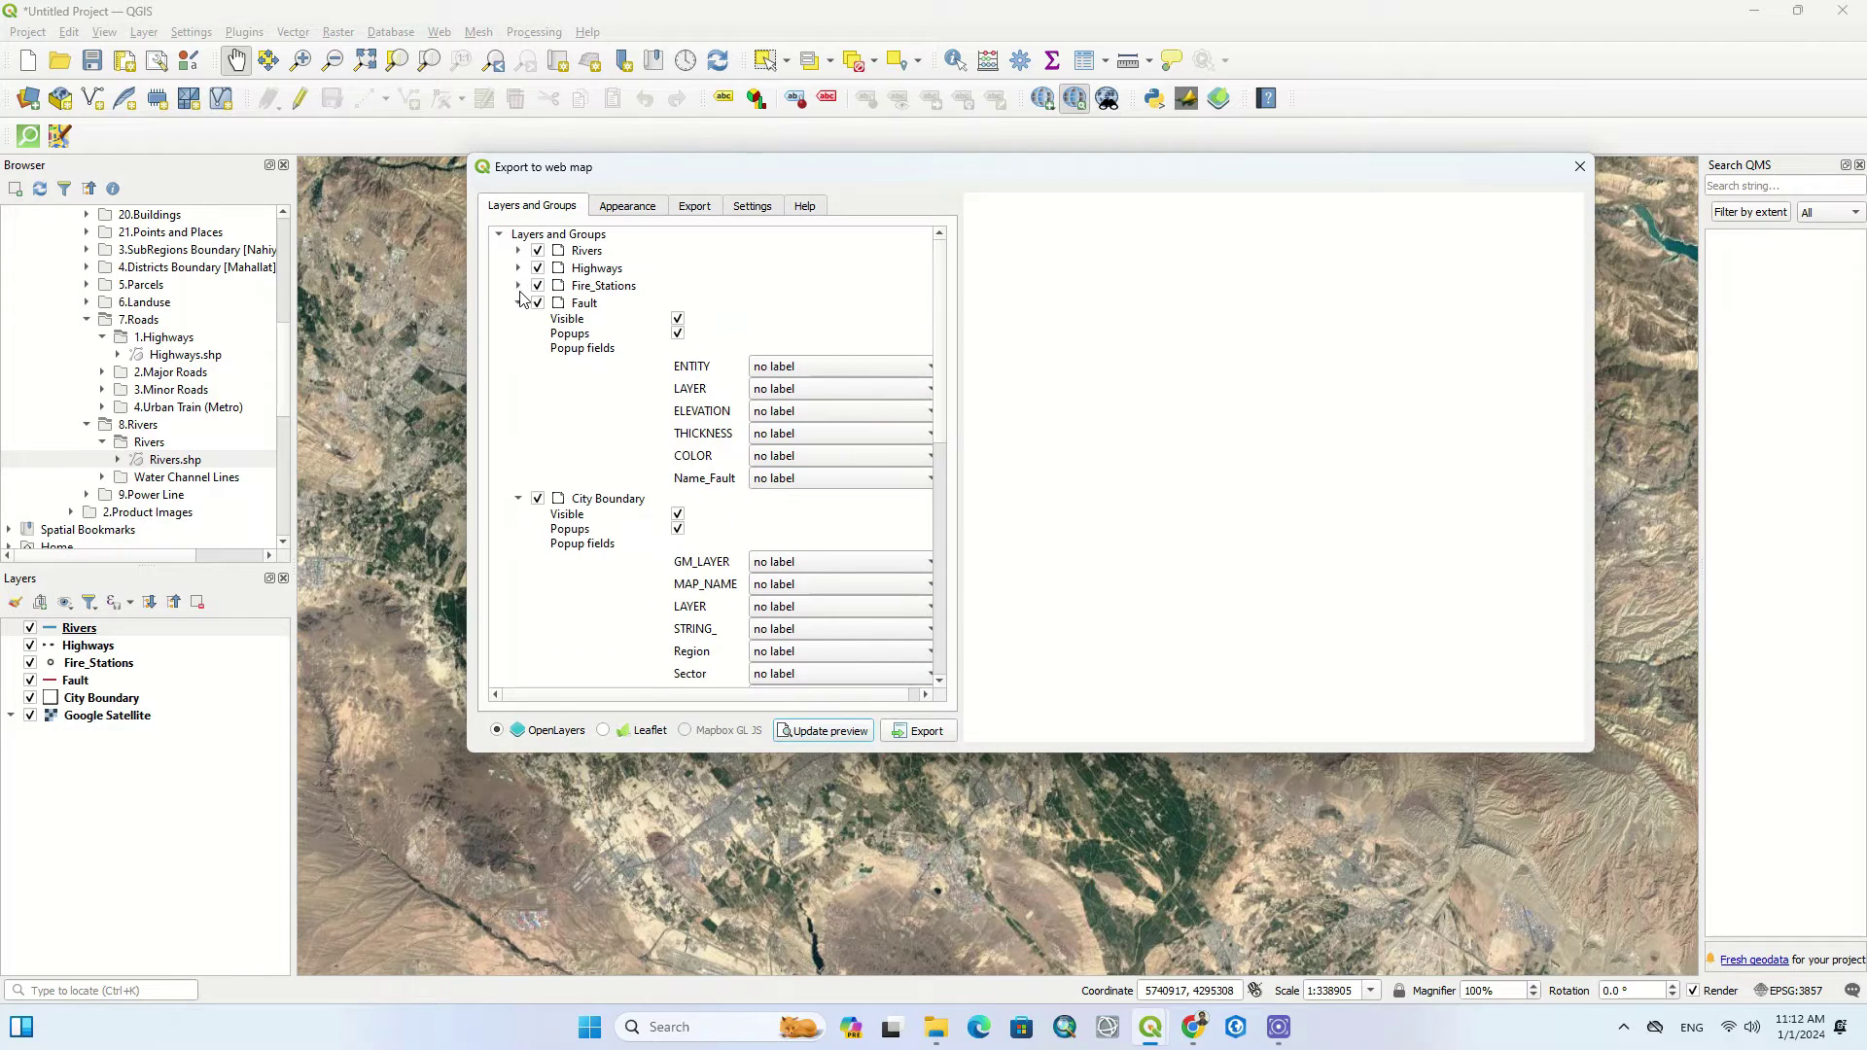
pyautogui.click(518, 303)
pyautogui.click(518, 321)
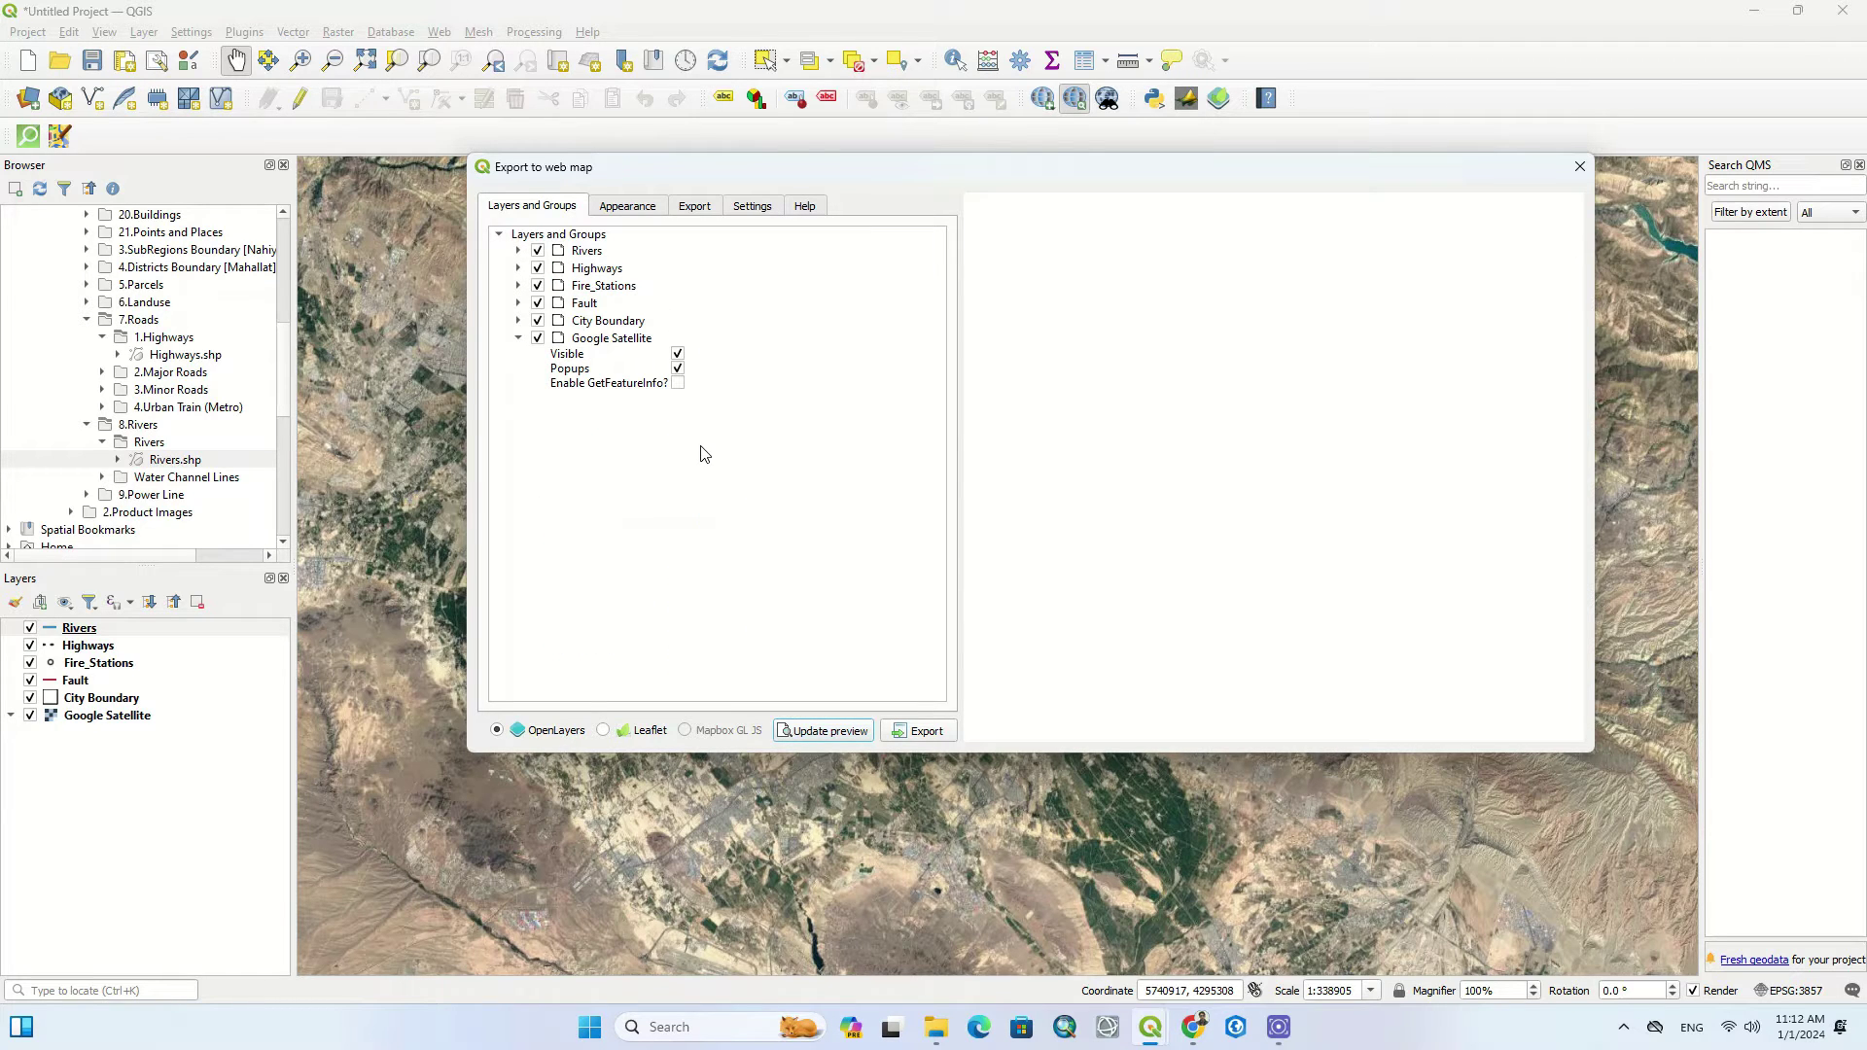
pyautogui.click(518, 338)
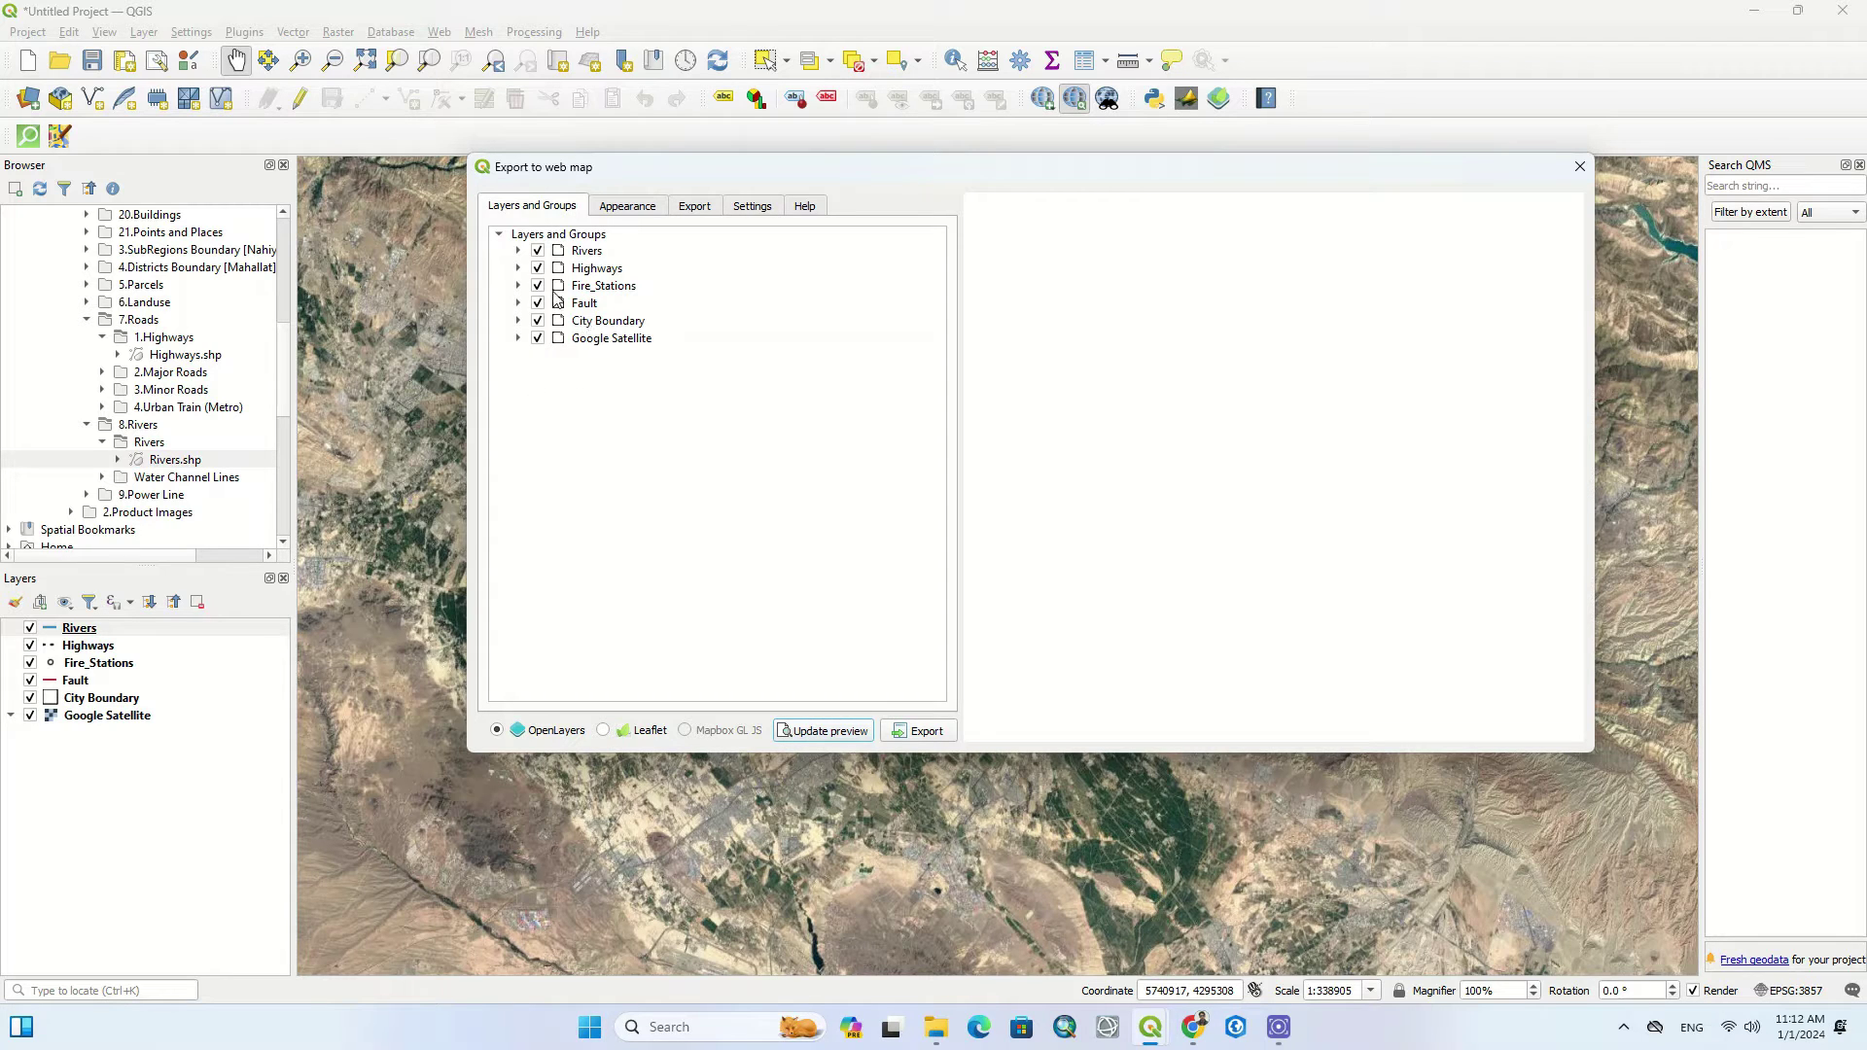
# Expand the Rivers layer's web map settings and set its name popup field to inline label.
pyautogui.click(519, 252)
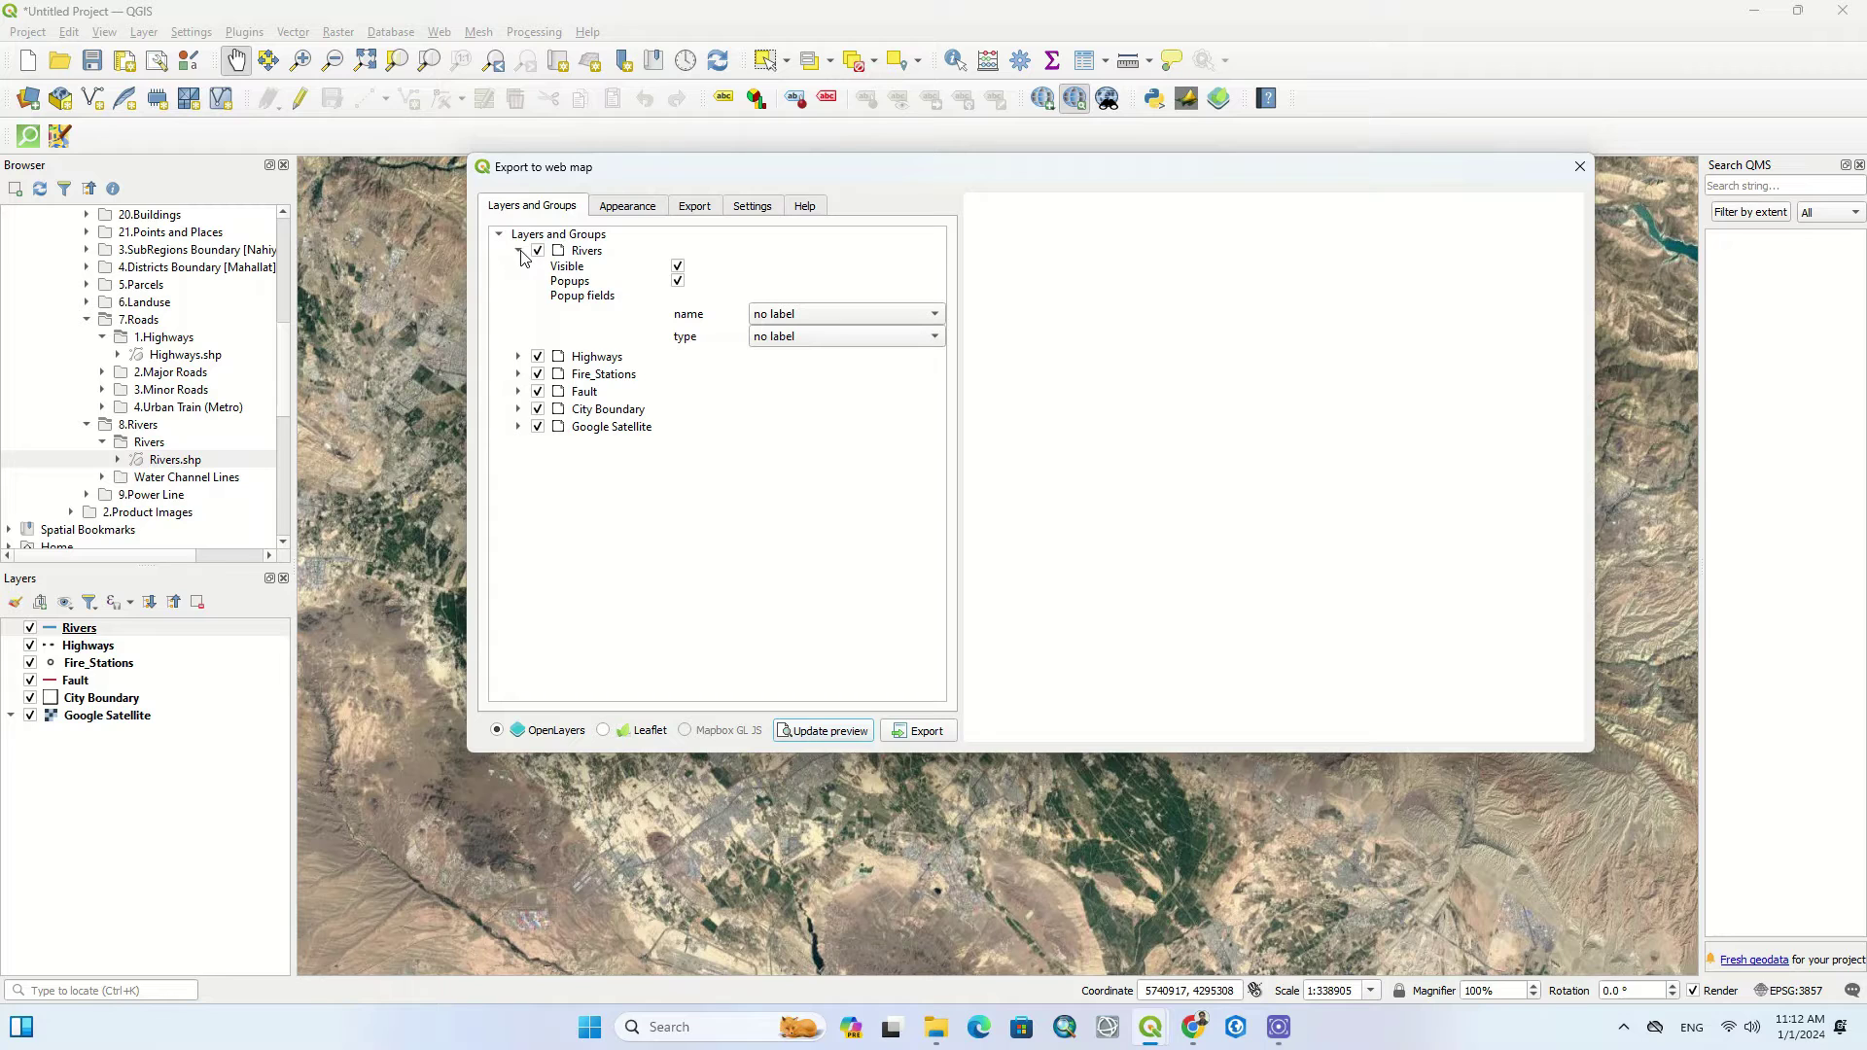
pyautogui.click(807, 316)
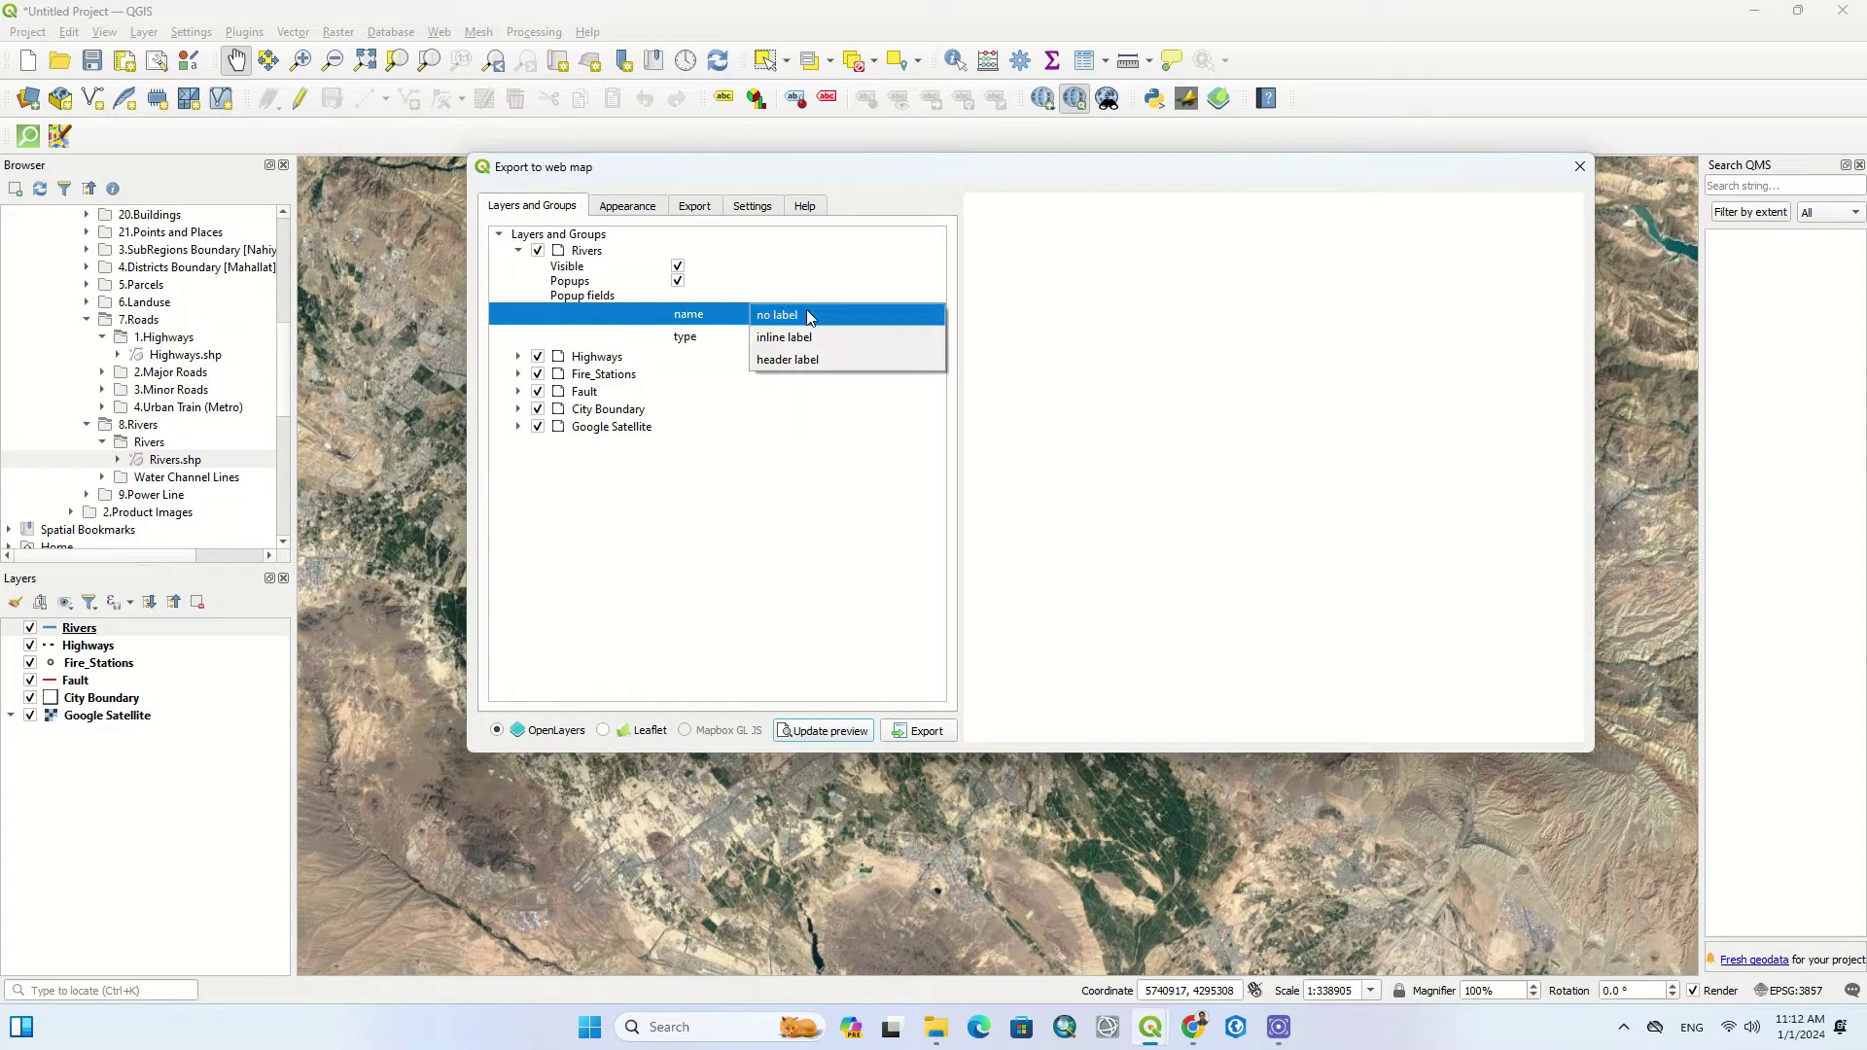
pyautogui.click(811, 333)
pyautogui.click(709, 339)
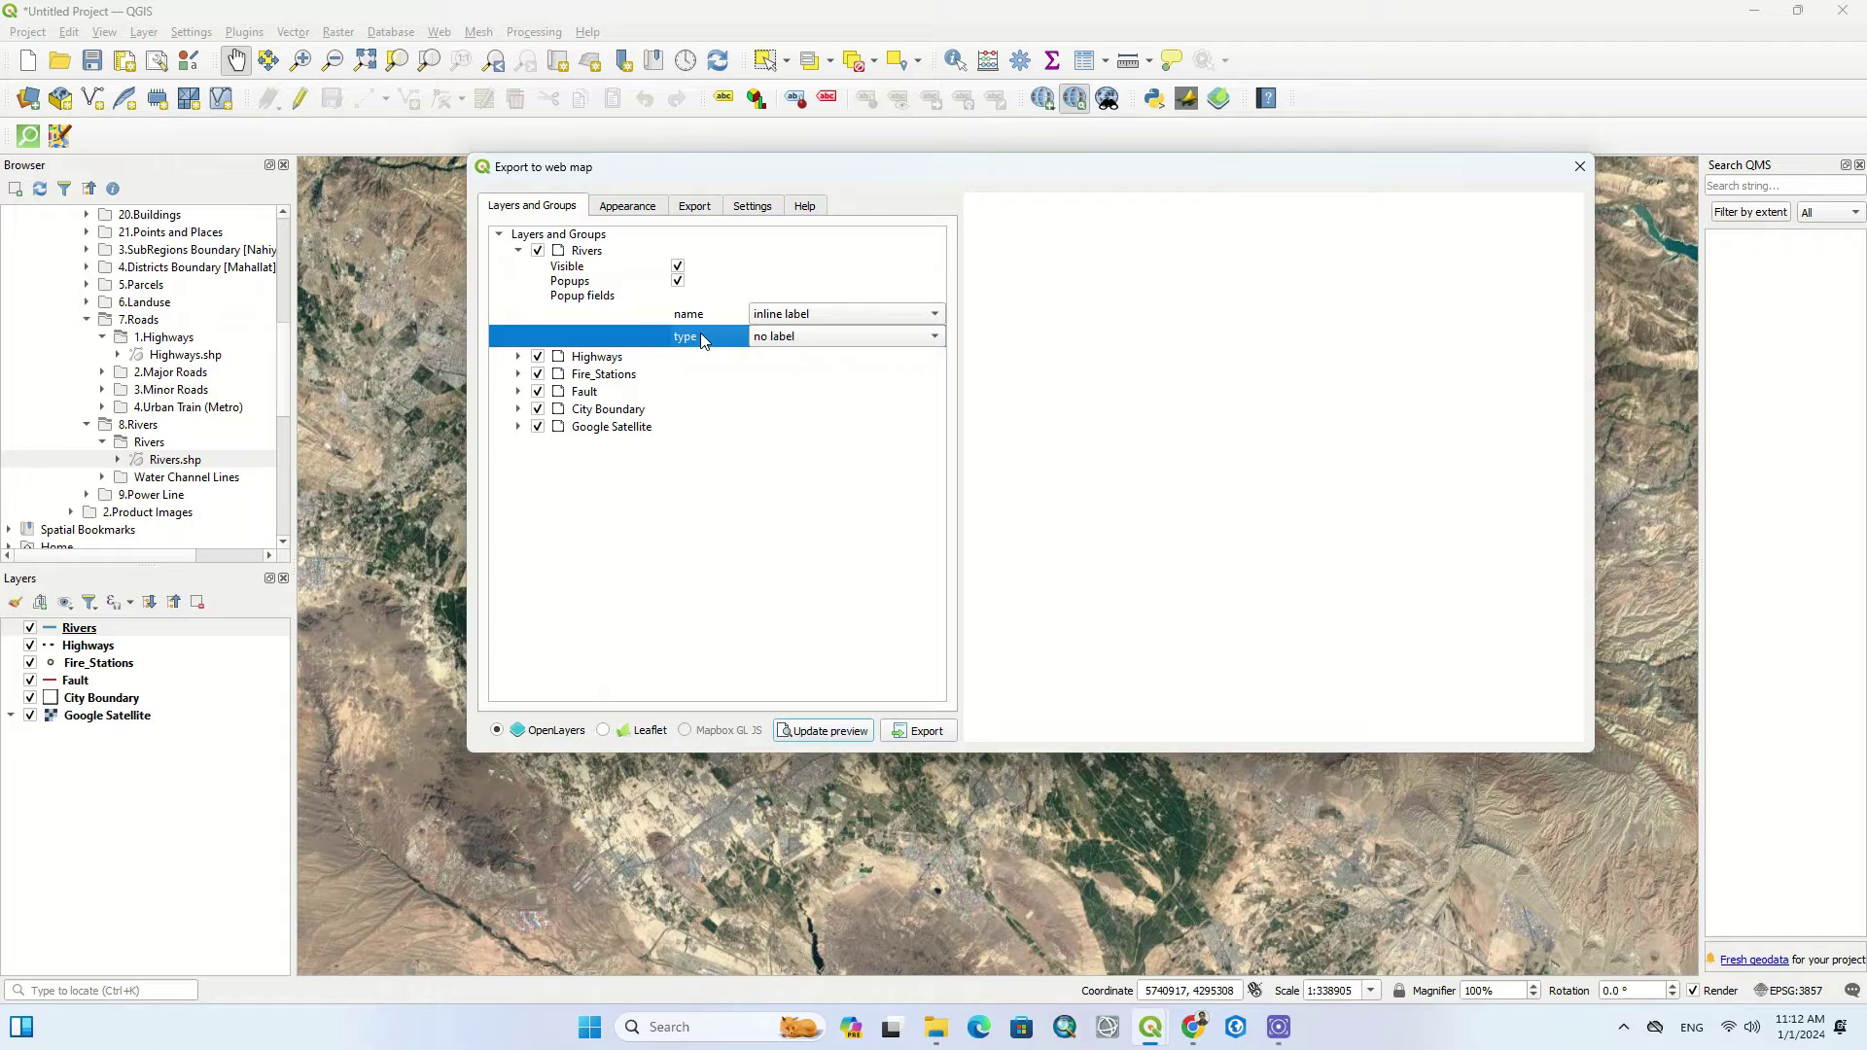
# Set the Rivers layer's type popup field to inline label, keeping its visibility and popups enabled.
pyautogui.click(800, 338)
pyautogui.click(800, 359)
pyautogui.click(586, 267)
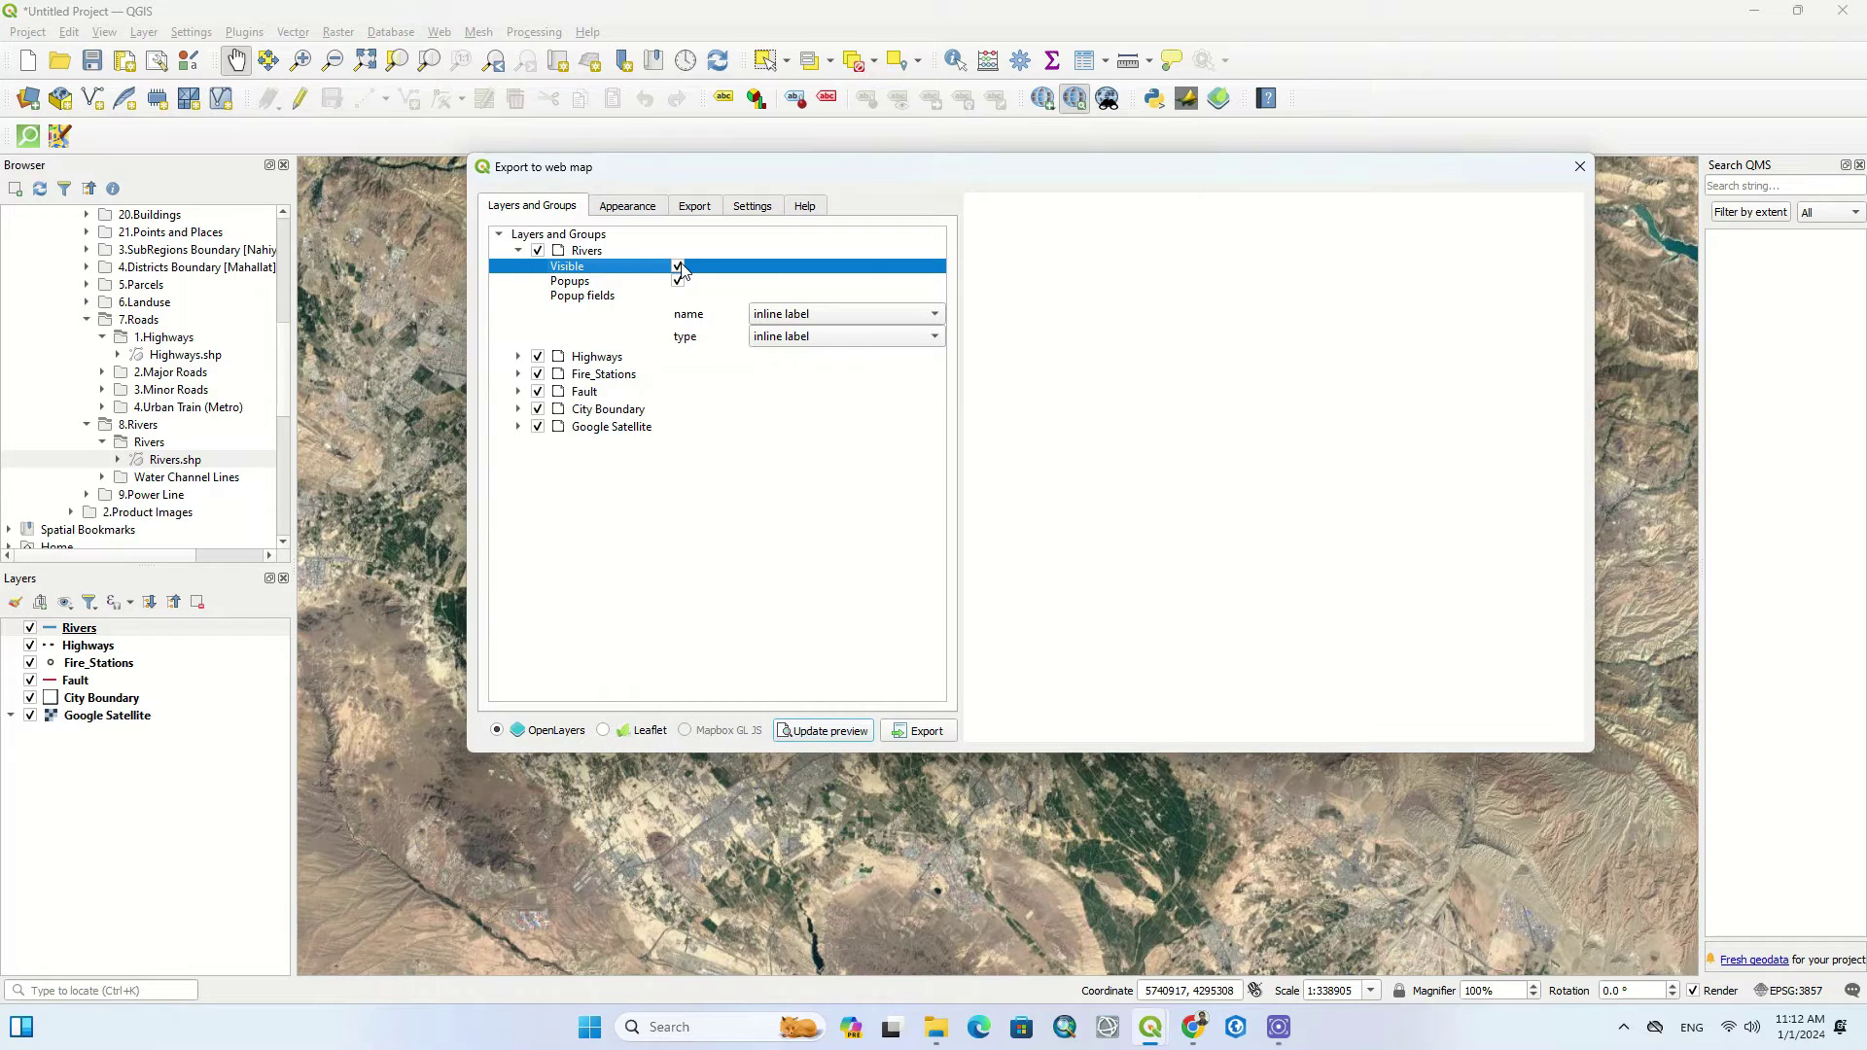
pyautogui.click(633, 282)
# Expand the Highways layer's web map settings and set its FCODE and Road_Type popup fields to inline label.
pyautogui.click(519, 357)
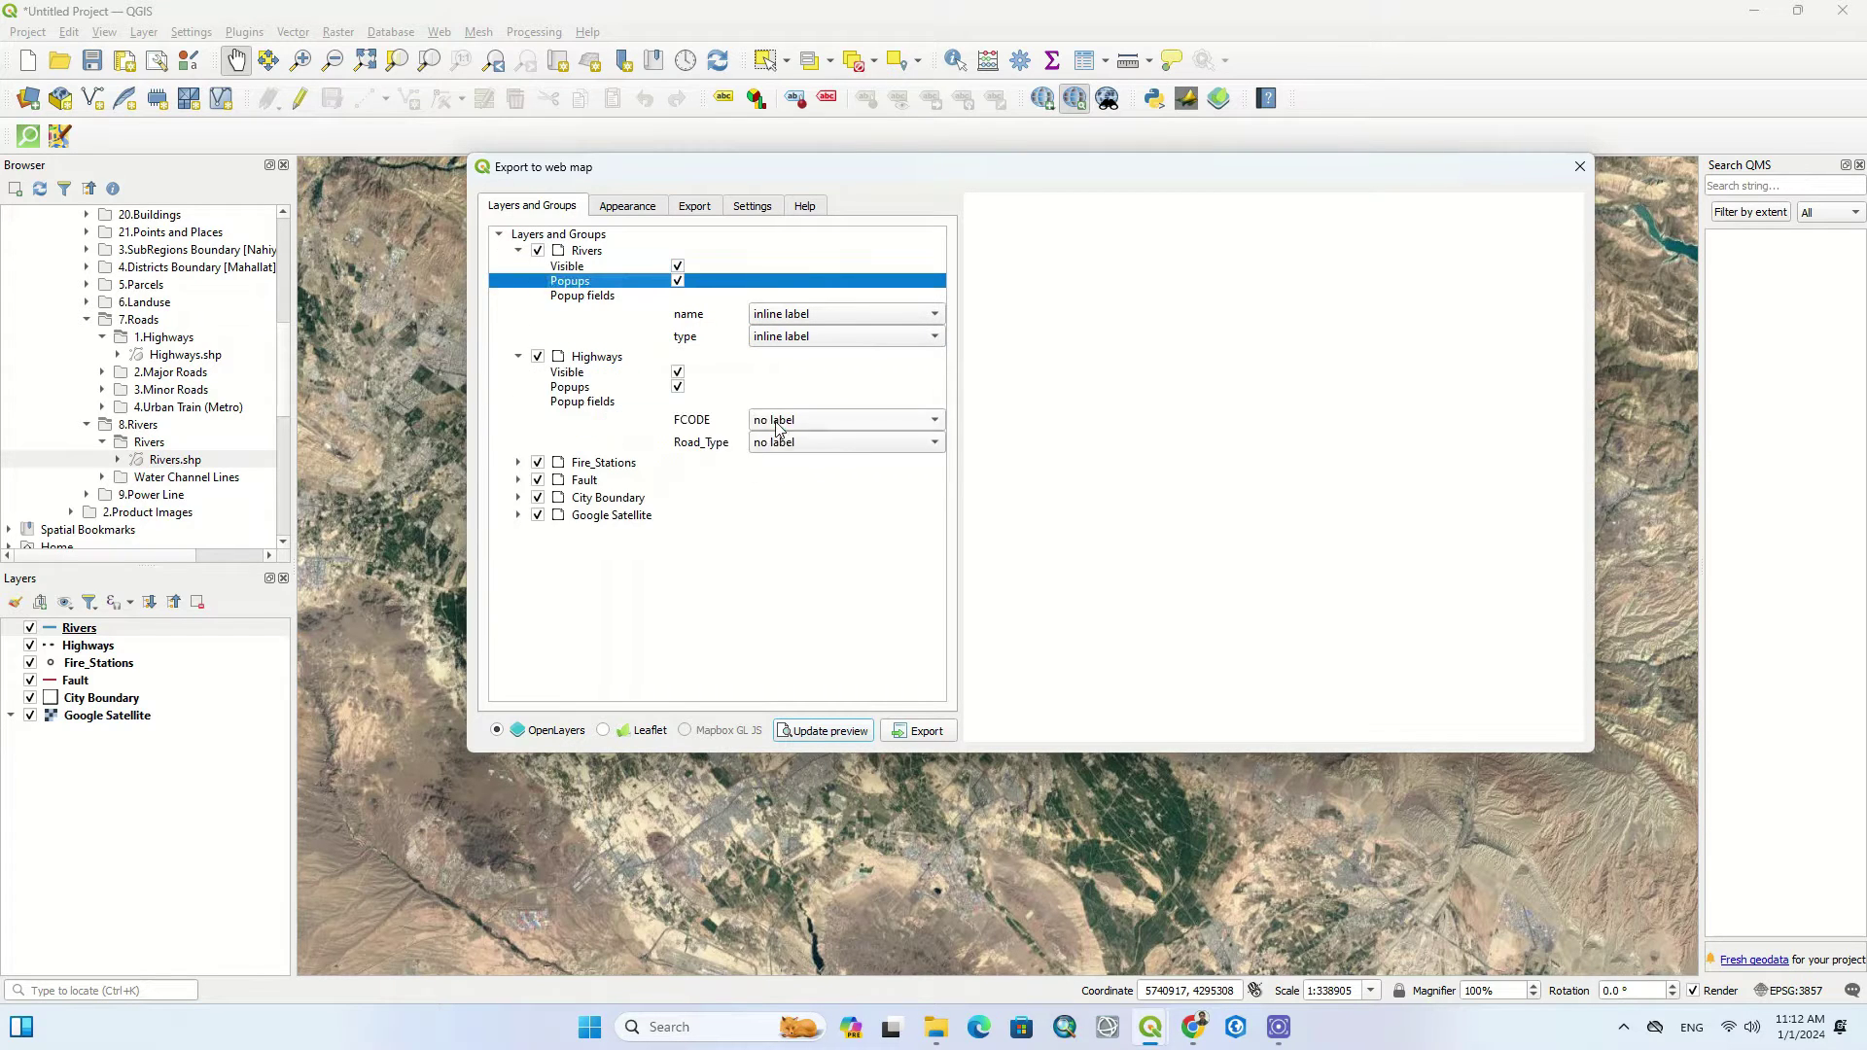
pyautogui.click(778, 420)
pyautogui.click(777, 453)
pyautogui.click(778, 442)
pyautogui.click(778, 475)
# Expand the Fire_Stations layer's settings and set its fclass and name popup fields to inline label.
pyautogui.click(519, 463)
pyautogui.click(778, 563)
pyautogui.click(778, 595)
# Expand the Fault layer's settings and set all six popup fields, from ENTITY to Name_Fault, to inline label.
pyautogui.click(519, 584)
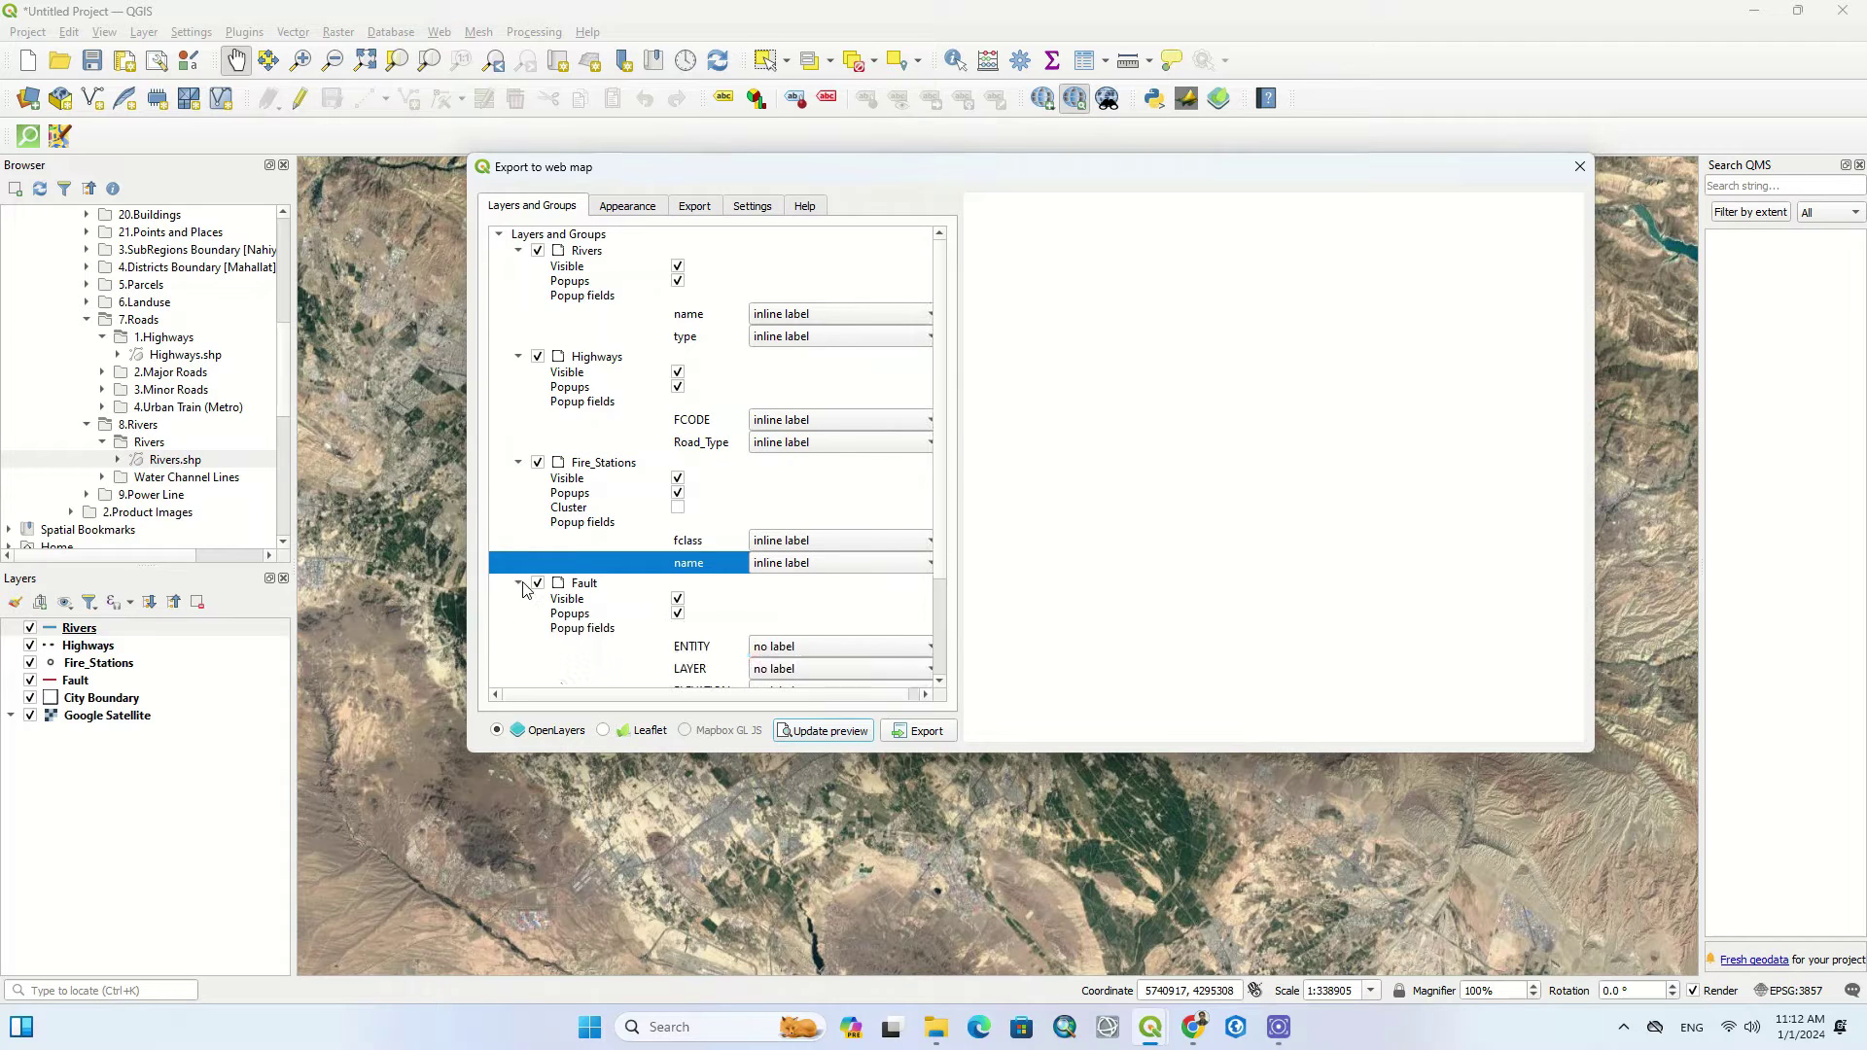
pyautogui.click(778, 646)
pyautogui.click(777, 668)
pyautogui.click(802, 570)
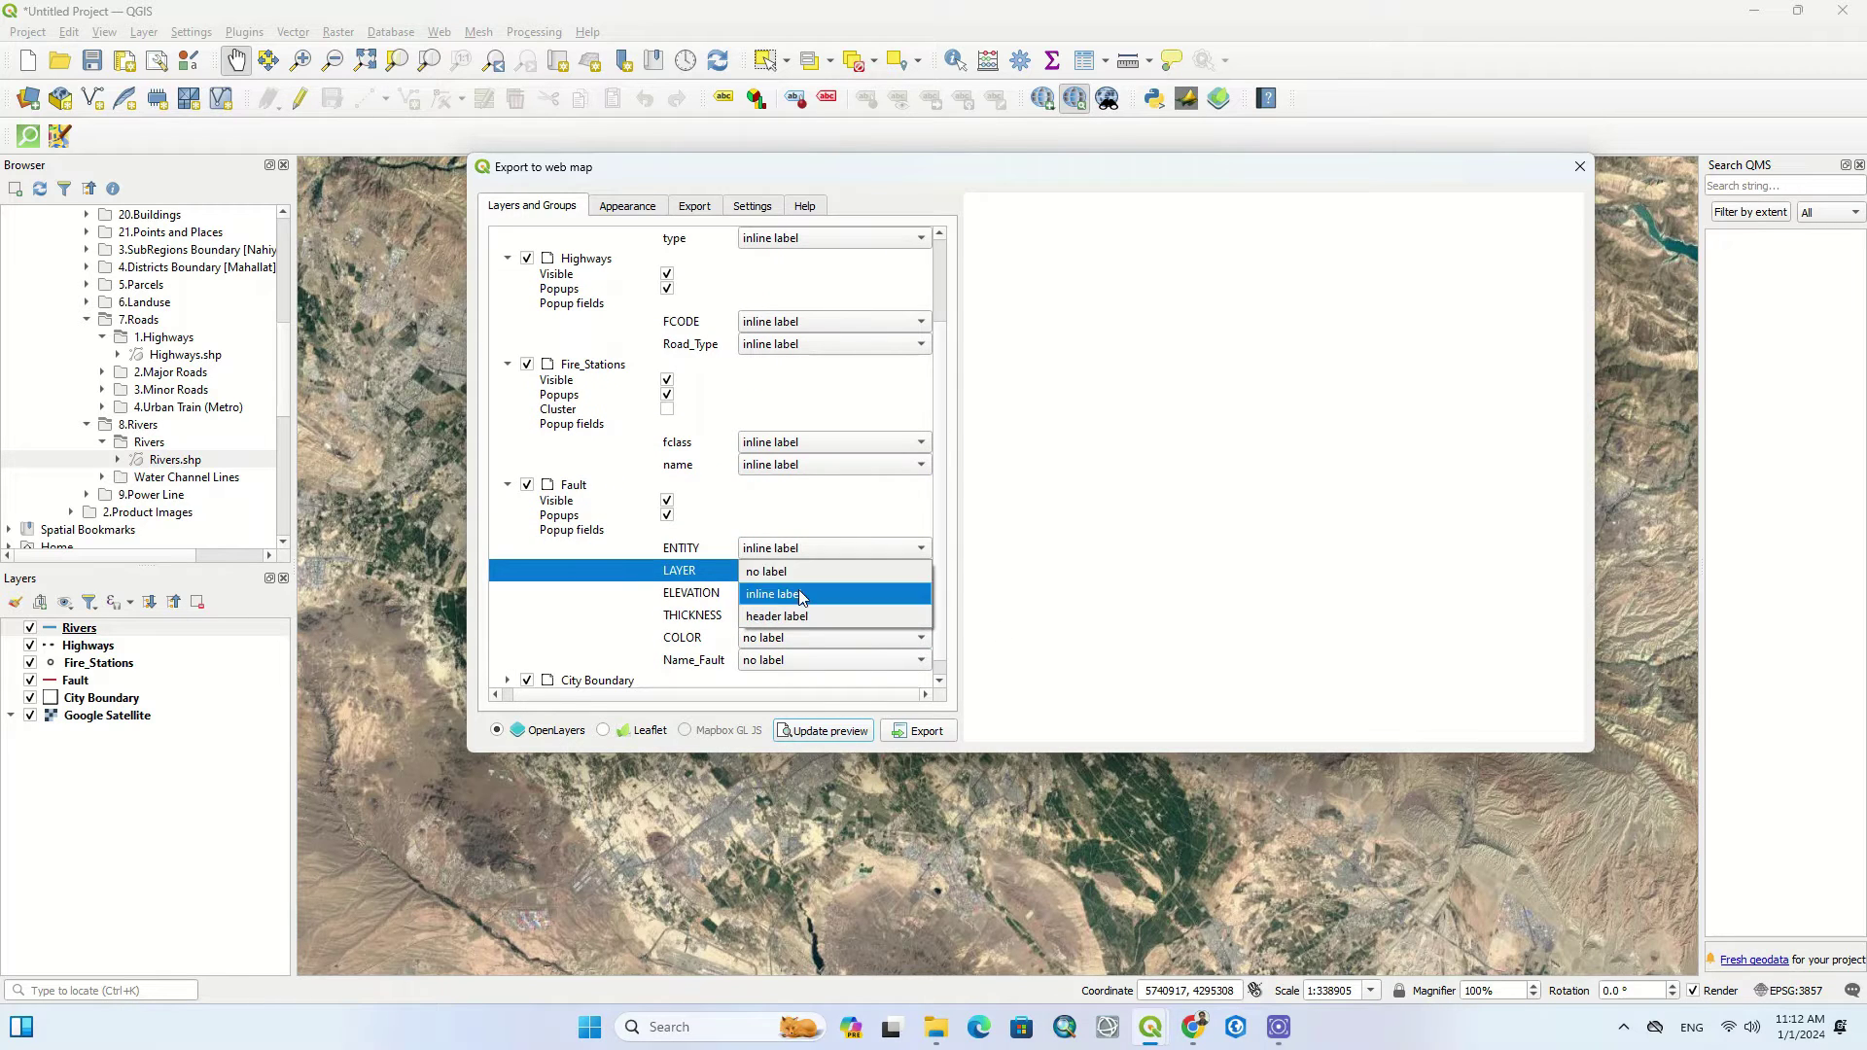
pyautogui.doubleClick(798, 593)
pyautogui.doubleClick(797, 616)
pyautogui.doubleClick(798, 638)
pyautogui.doubleClick(797, 660)
pyautogui.click(797, 683)
pyautogui.scroll(-1, 681, 584)
# Expand the City Boundary layer's settings and set its popup fields from GM_LAYER through CLOSED to inline label.
pyautogui.click(510, 660)
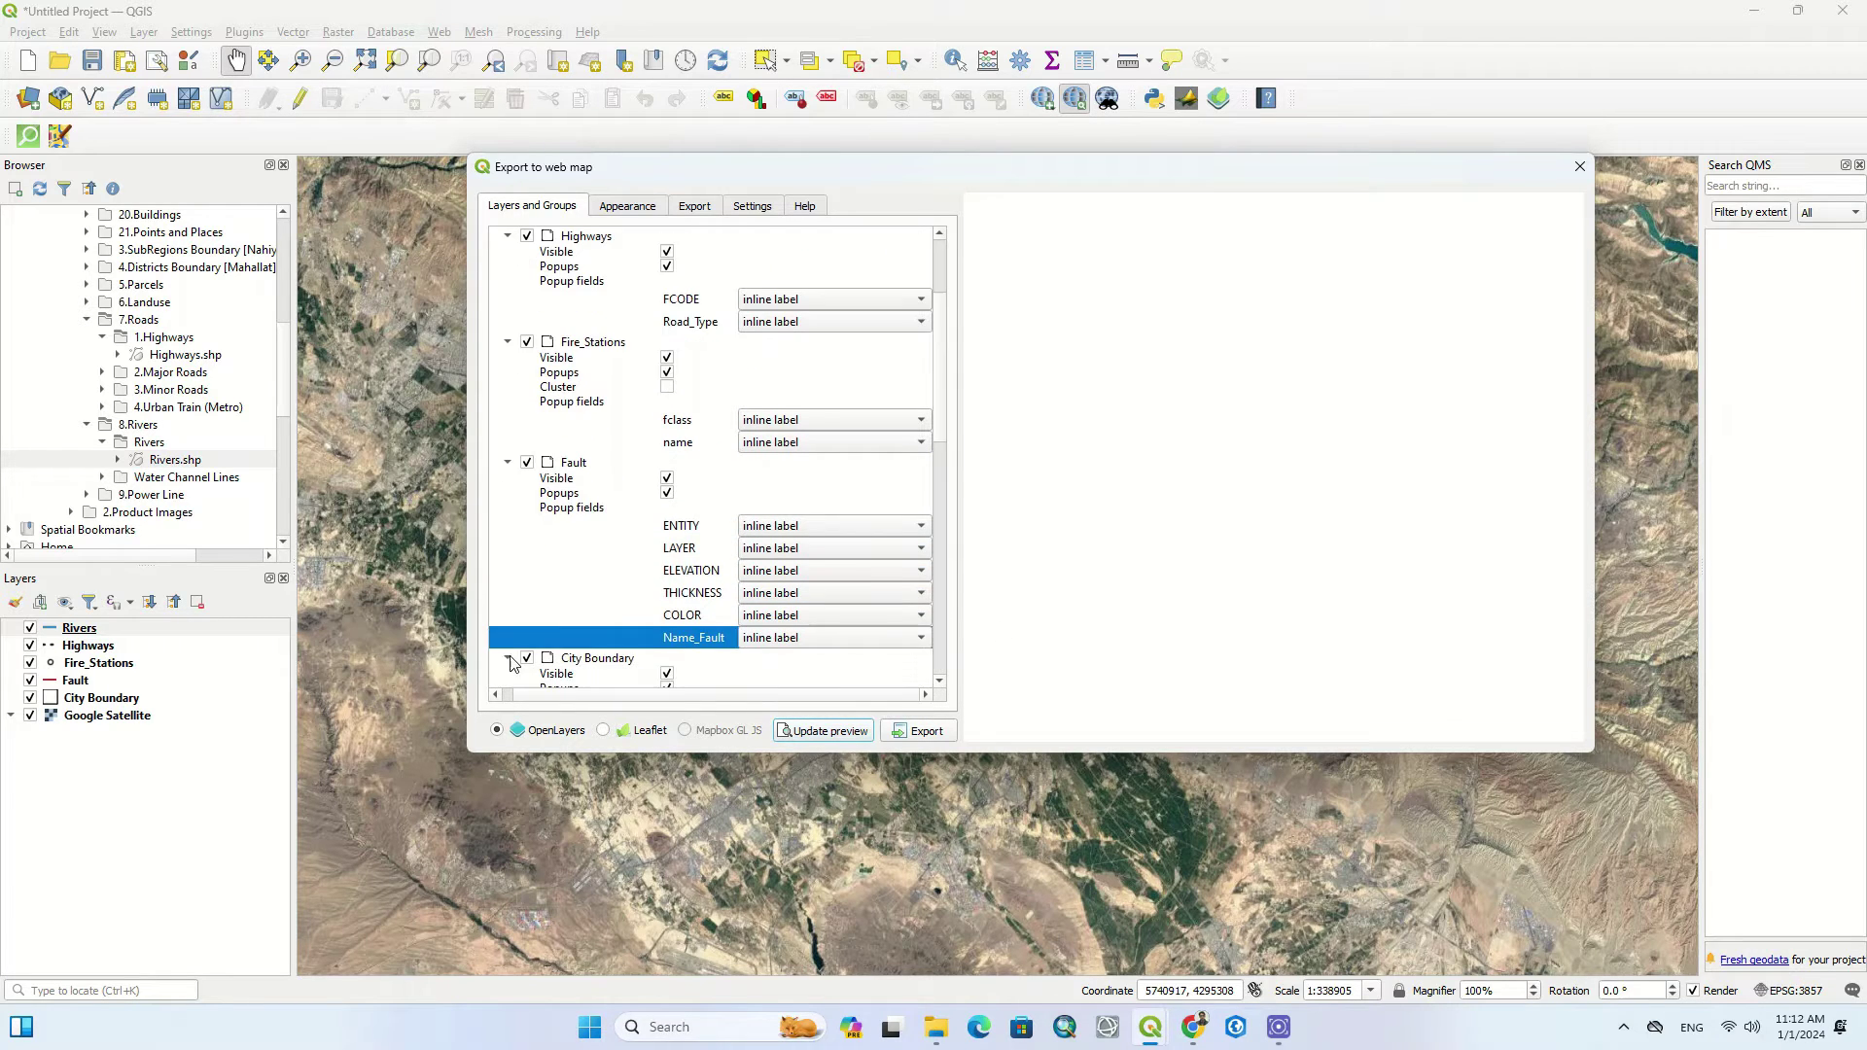
pyautogui.moveTo(939, 428); pyautogui.dragTo(939, 584)
pyautogui.click(783, 344)
pyautogui.doubleClick(784, 367)
pyautogui.doubleClick(784, 389)
pyautogui.doubleClick(783, 411)
pyautogui.click(784, 434)
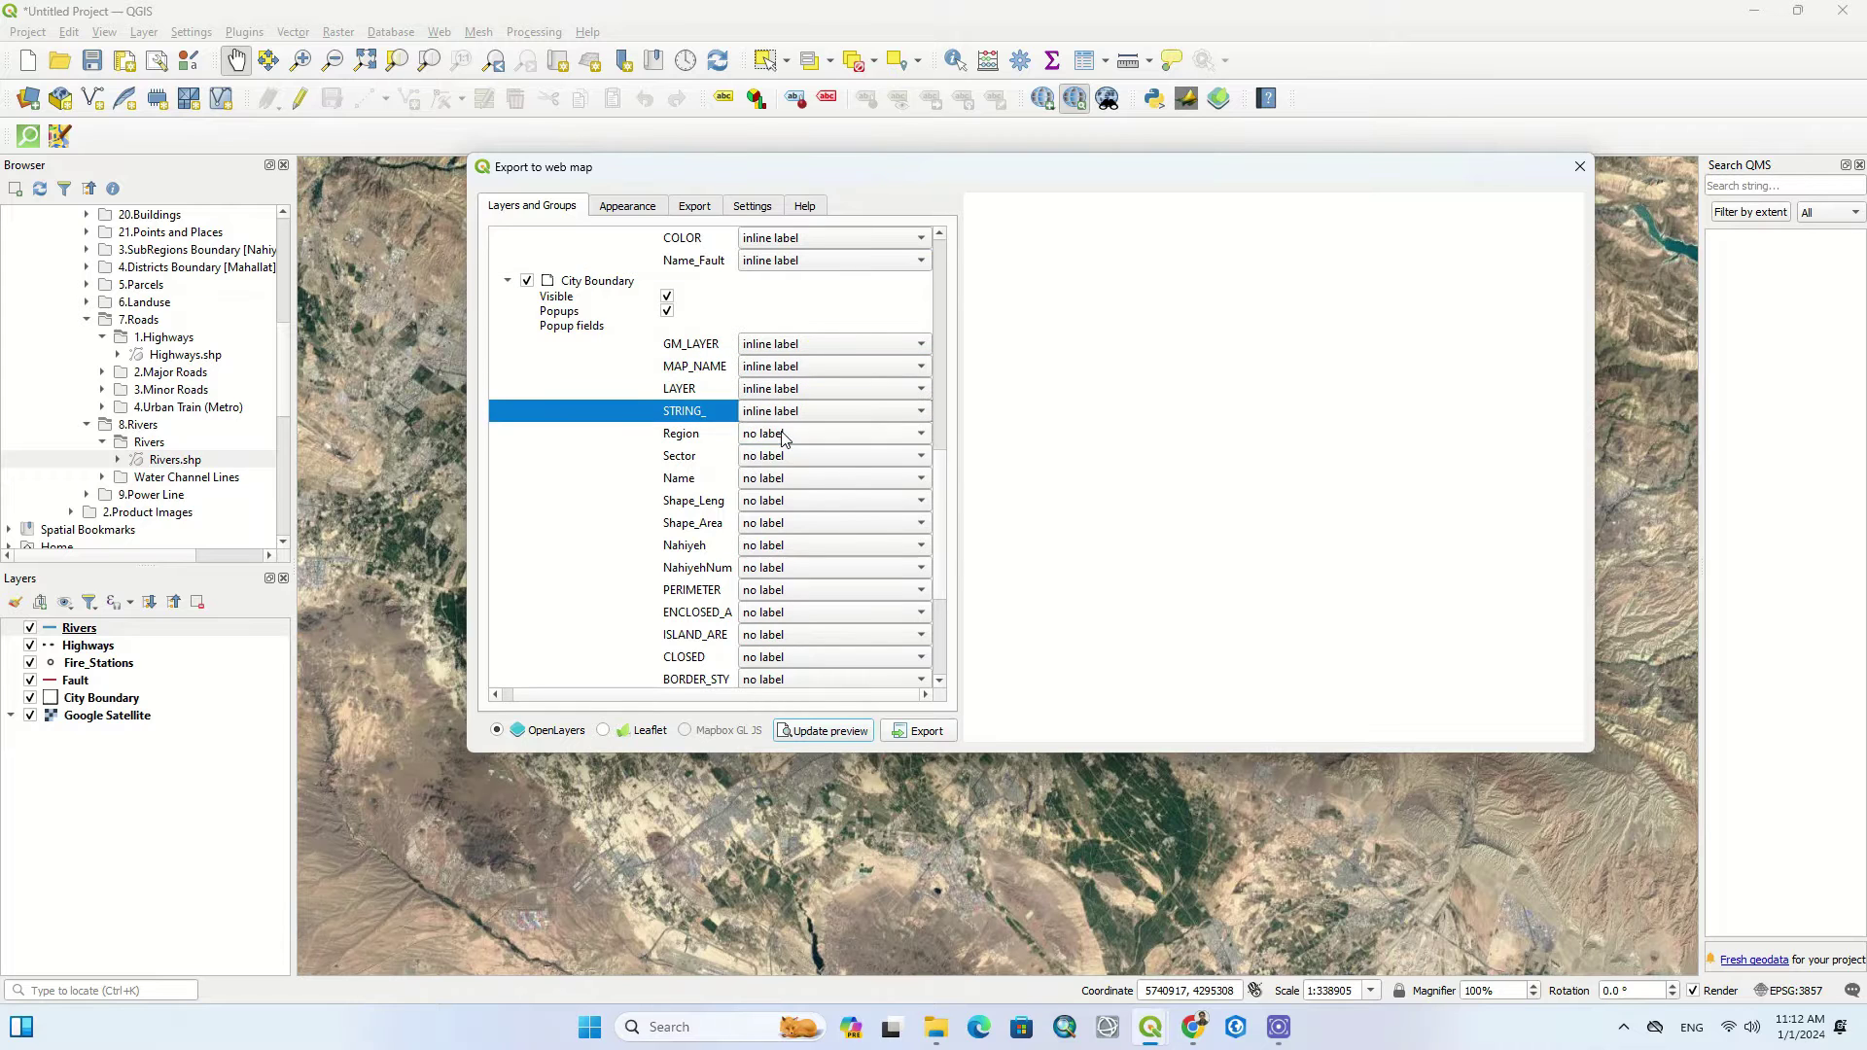
pyautogui.doubleClick(784, 456)
pyautogui.doubleClick(786, 478)
pyautogui.doubleClick(786, 501)
pyautogui.doubleClick(787, 523)
pyautogui.doubleClick(789, 545)
pyautogui.doubleClick(792, 567)
pyautogui.doubleClick(795, 590)
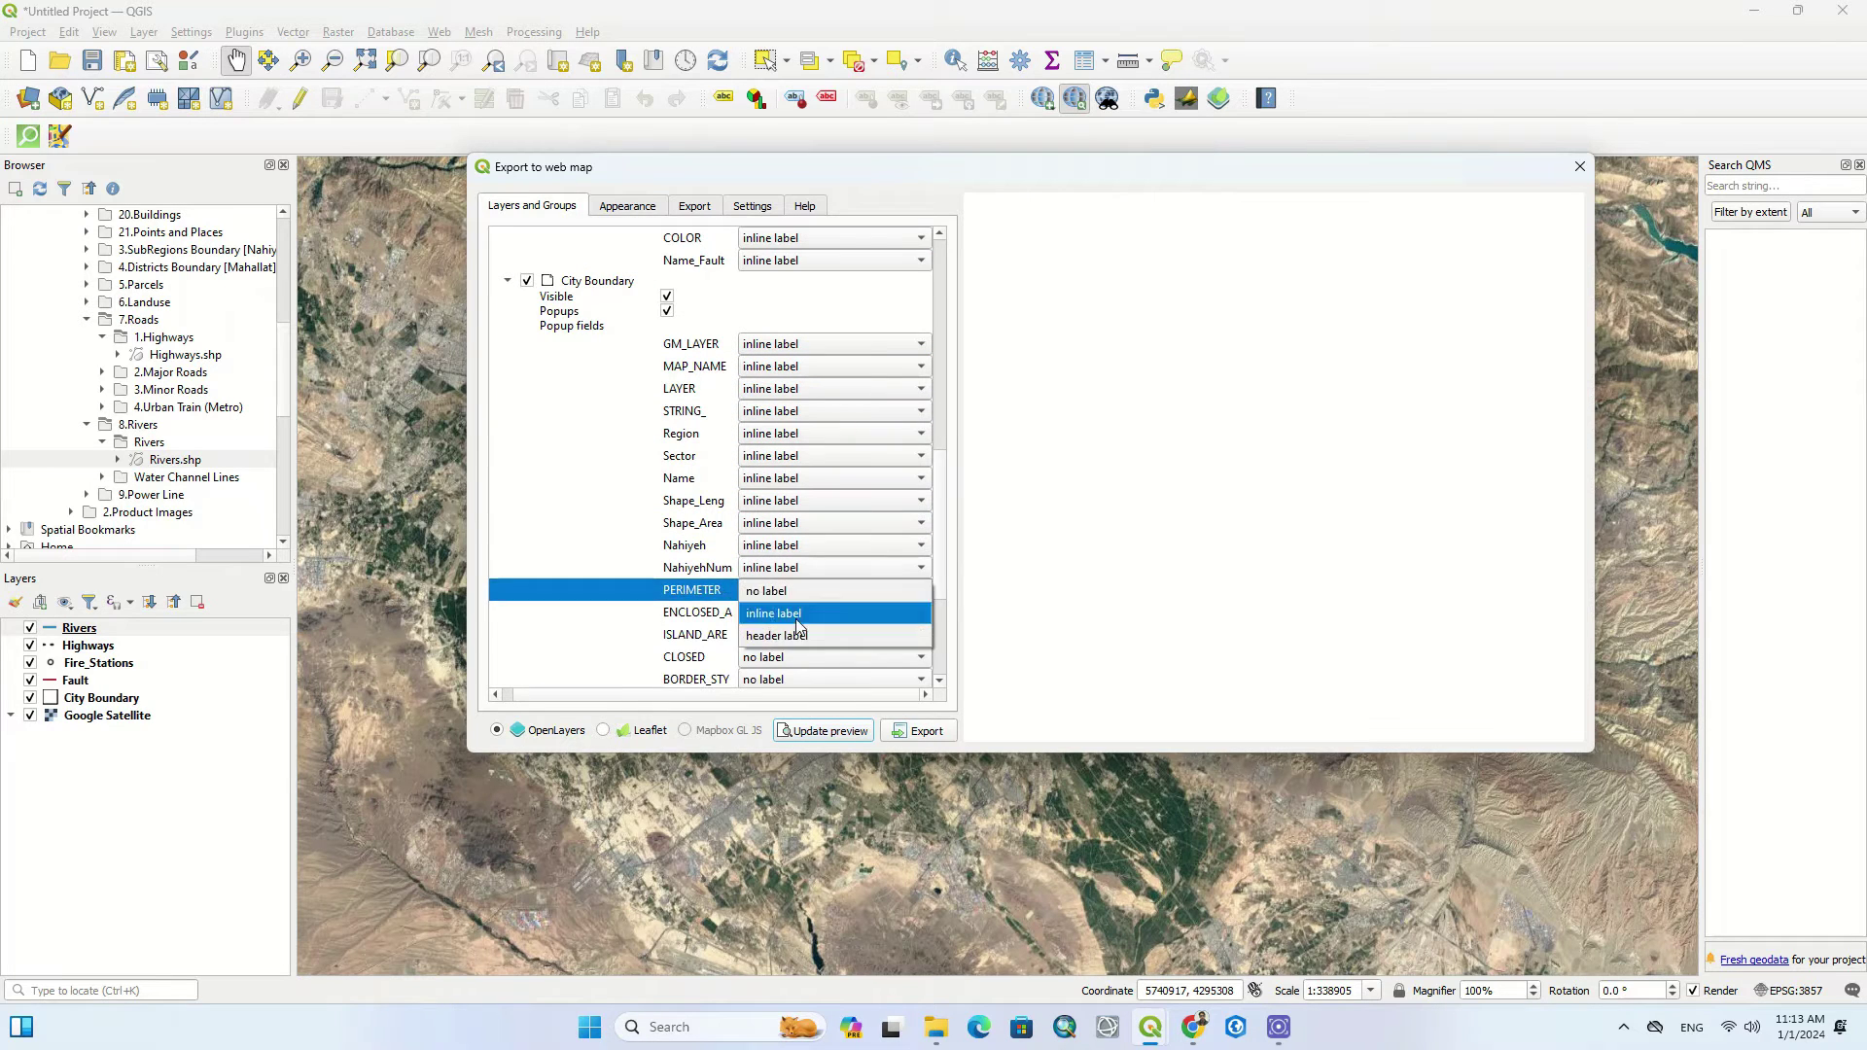
pyautogui.doubleClick(795, 612)
pyautogui.doubleClick(799, 635)
pyautogui.doubleClick(804, 656)
pyautogui.click(805, 679)
# Set the remaining City Boundary popup fields, from BORDER_STY through FONT_CHARS, to inline label.
pyautogui.scroll(-3, 942, 529)
pyautogui.click(791, 483)
pyautogui.doubleClick(794, 506)
pyautogui.doubleClick(803, 528)
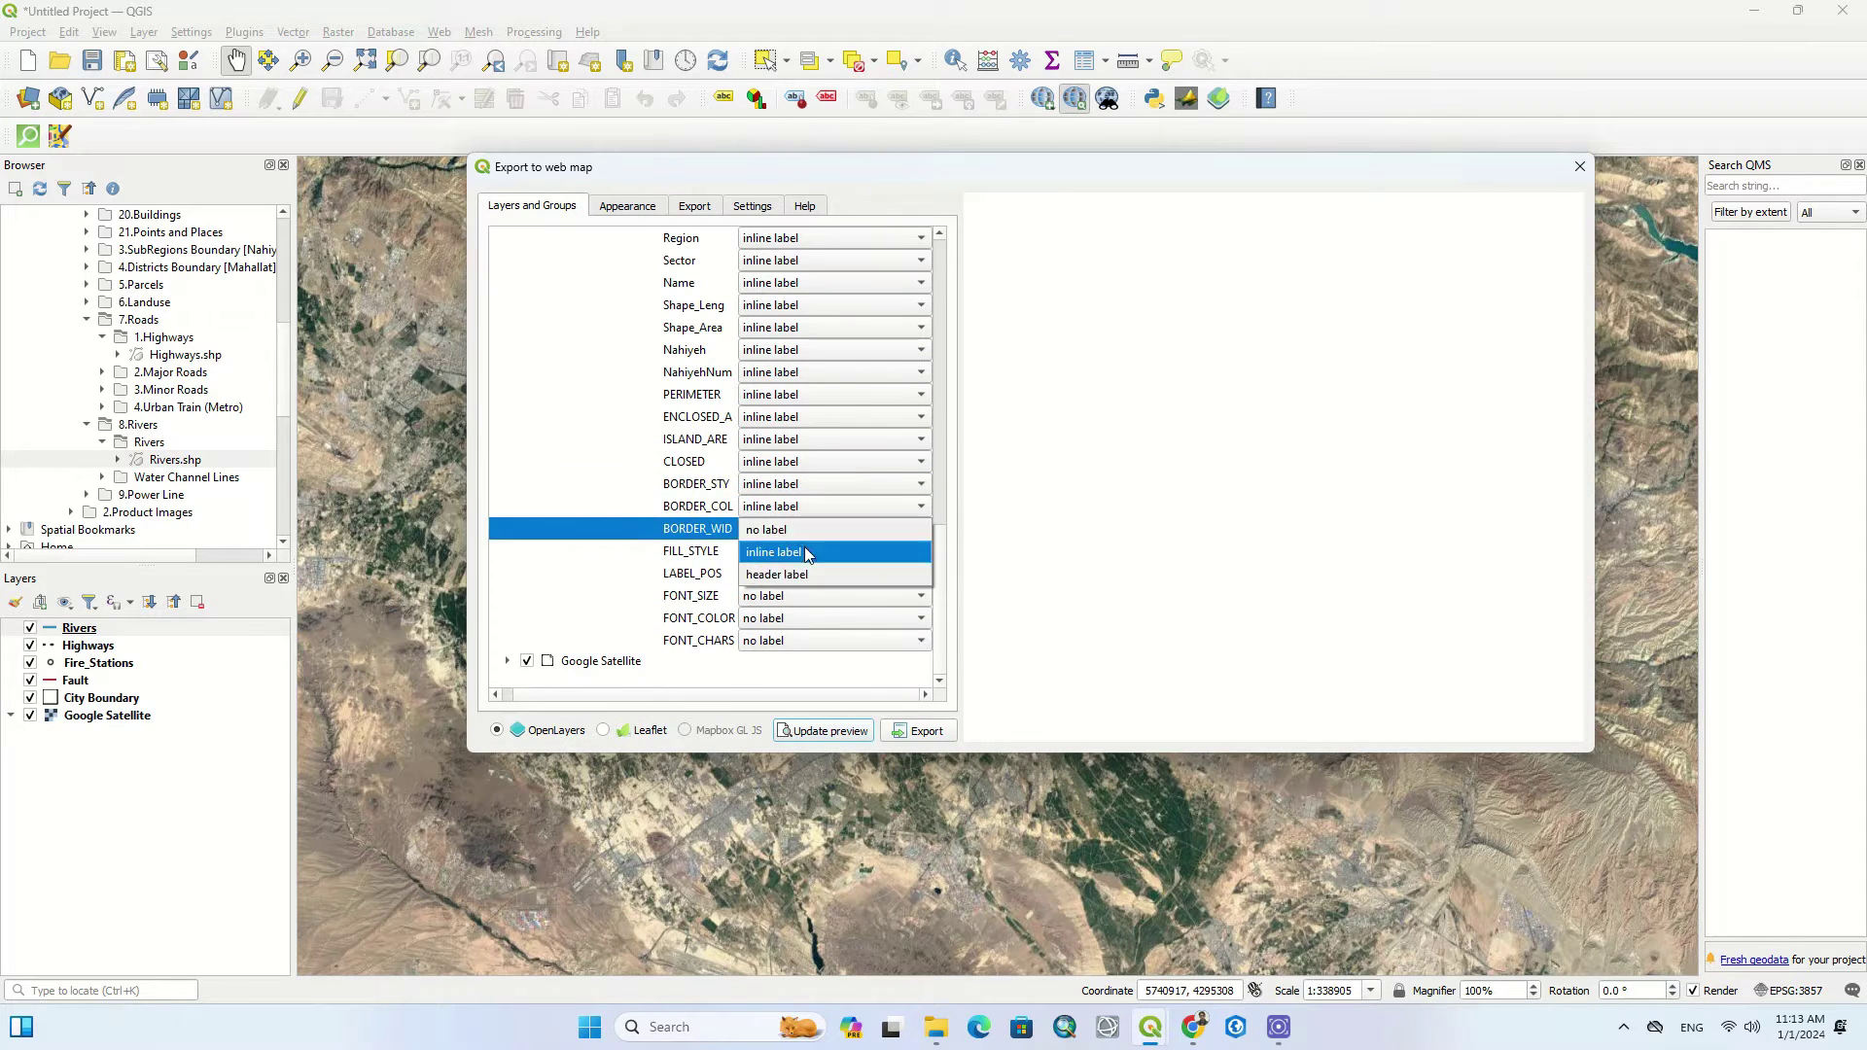
pyautogui.doubleClick(803, 551)
pyautogui.doubleClick(805, 574)
pyautogui.doubleClick(807, 596)
pyautogui.doubleClick(809, 619)
pyautogui.doubleClick(811, 640)
pyautogui.click(813, 663)
# Enable the Cluster option for the Fire_Stations layer.
pyautogui.moveTo(936, 500); pyautogui.dragTo(948, 249)
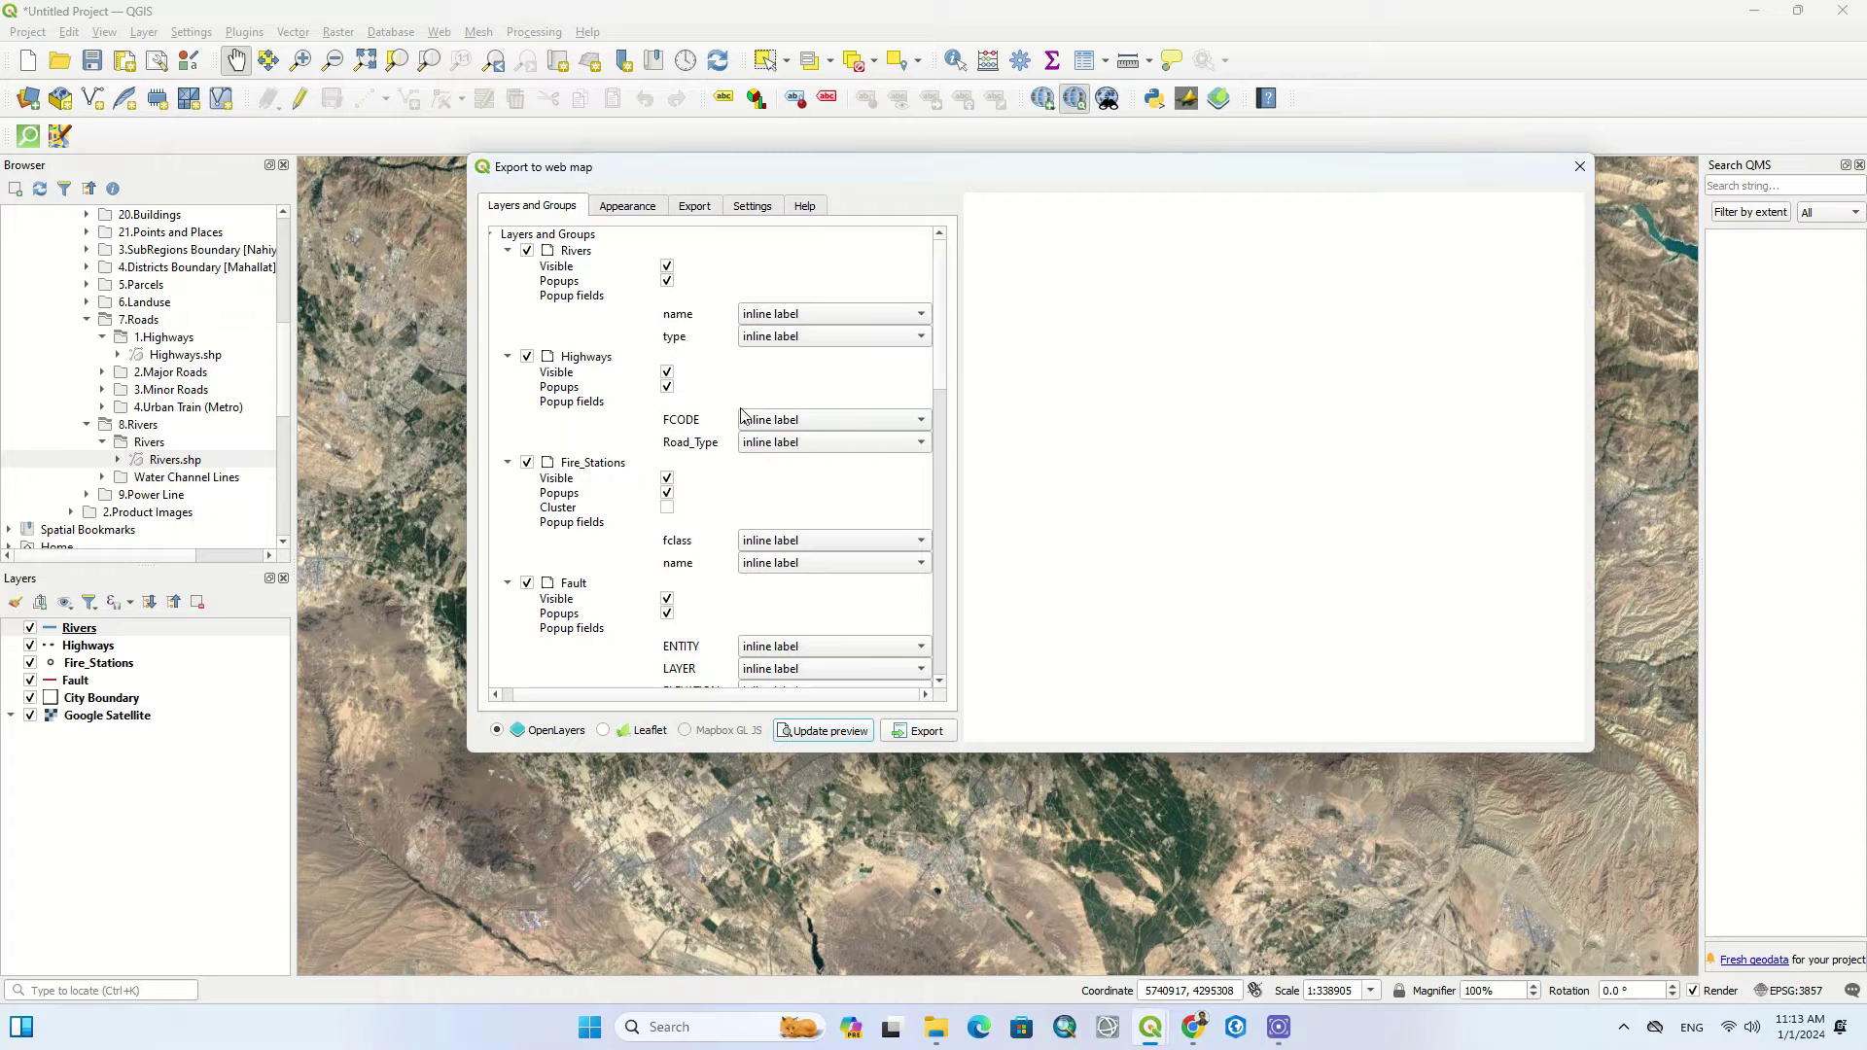
pyautogui.moveTo(950, 367); pyautogui.dragTo(950, 429)
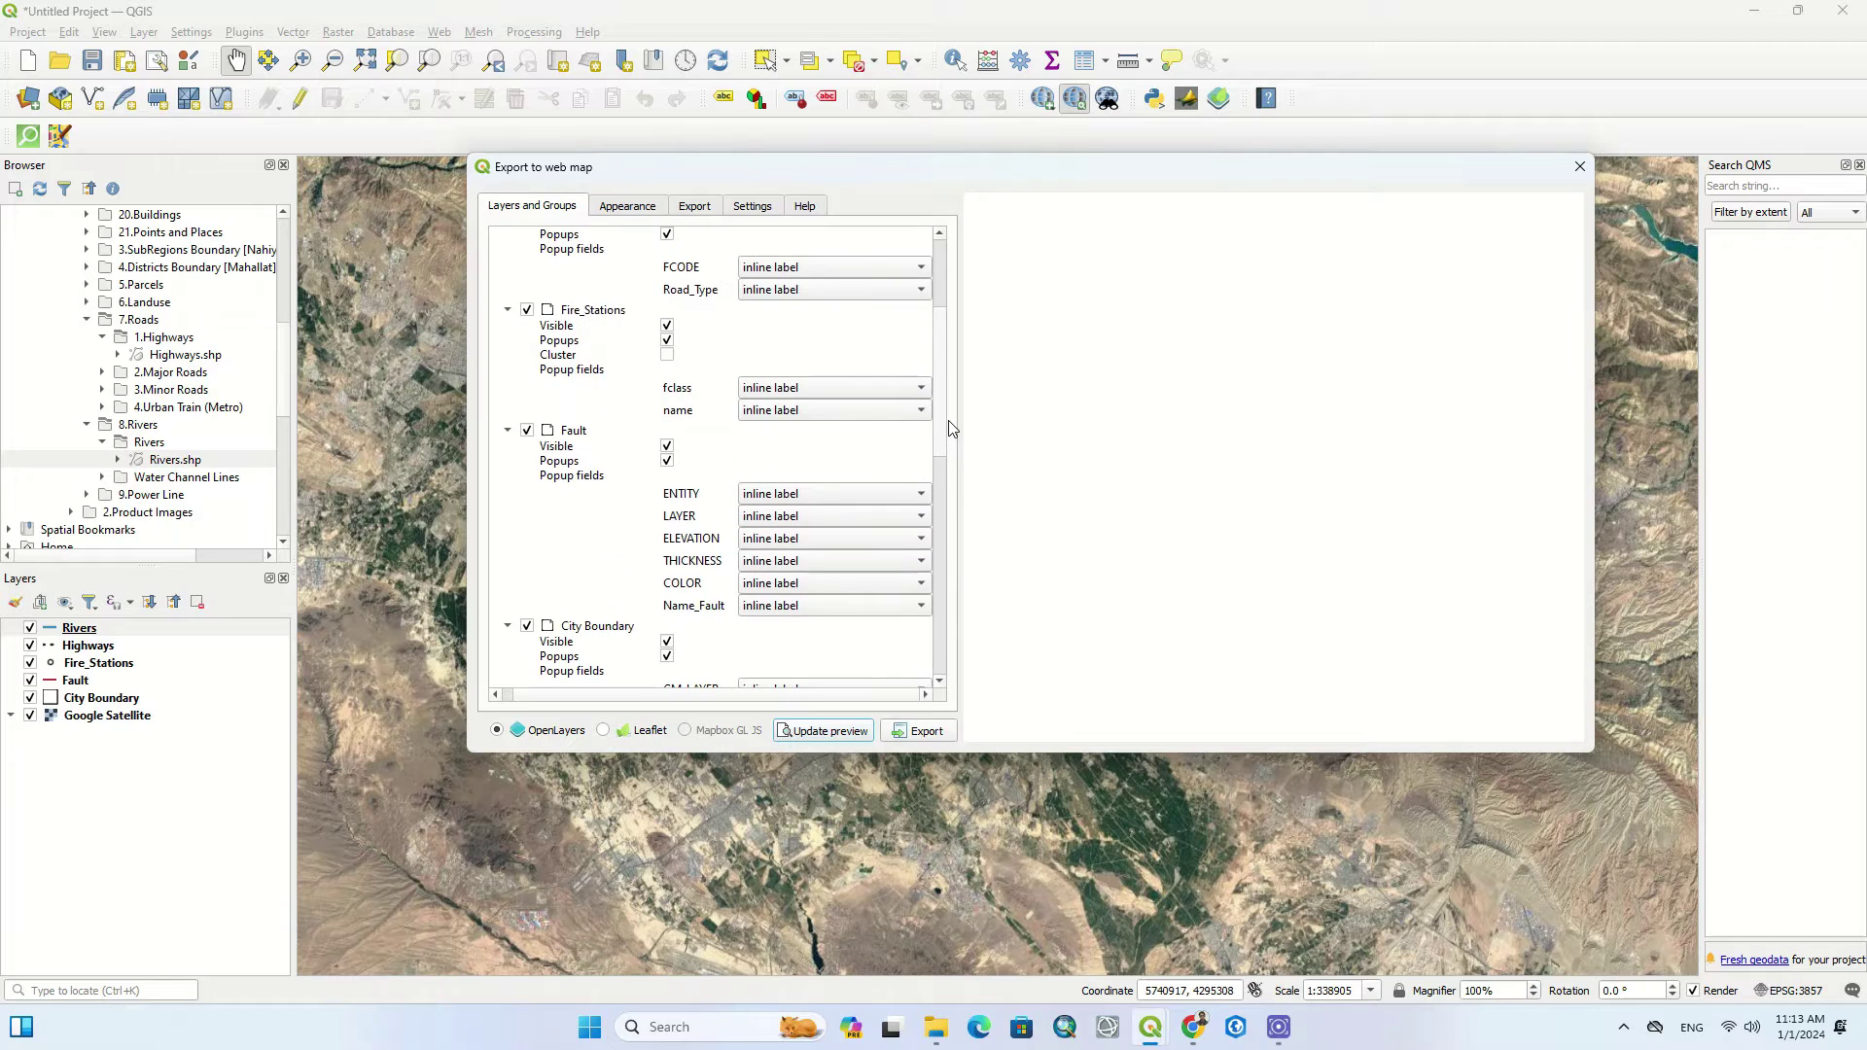
pyautogui.click(556, 355)
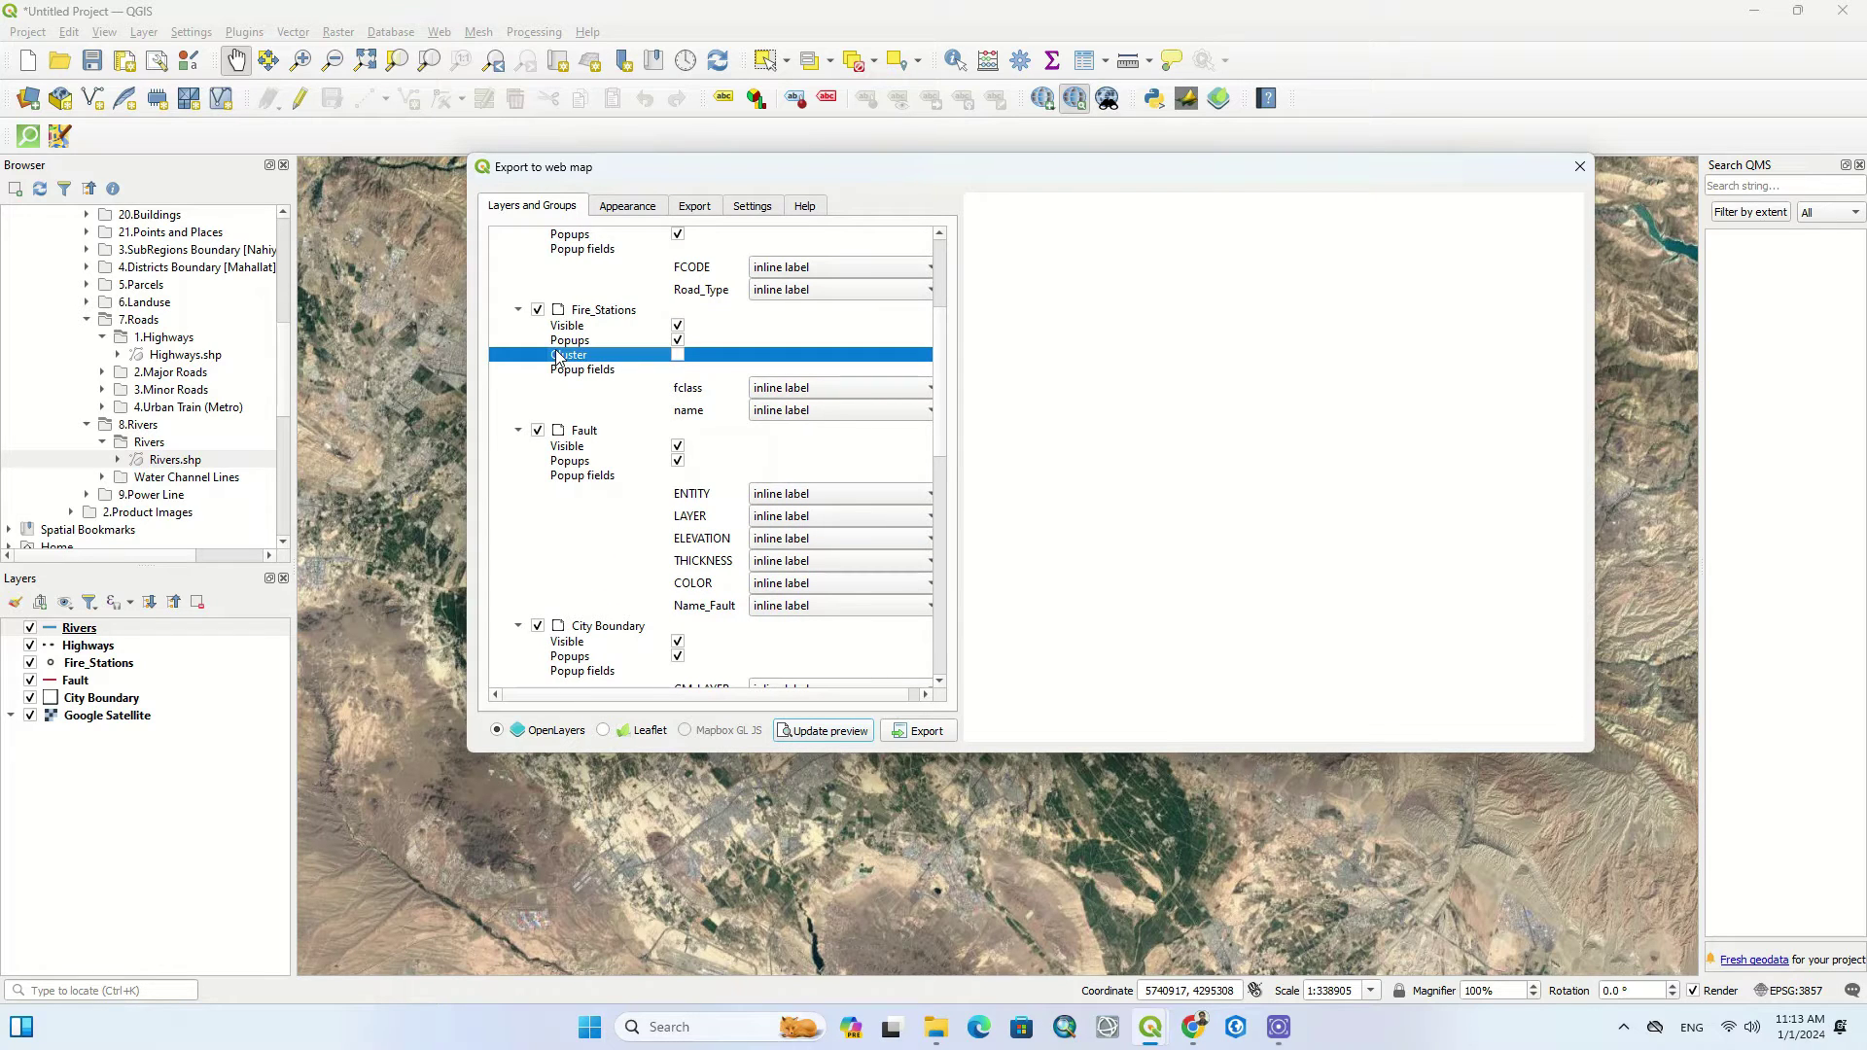
pyautogui.click(678, 356)
# Collapse the settings of the Fire_Stations, Fault, City Boundary, Highways and Rivers layers.
pyautogui.click(518, 310)
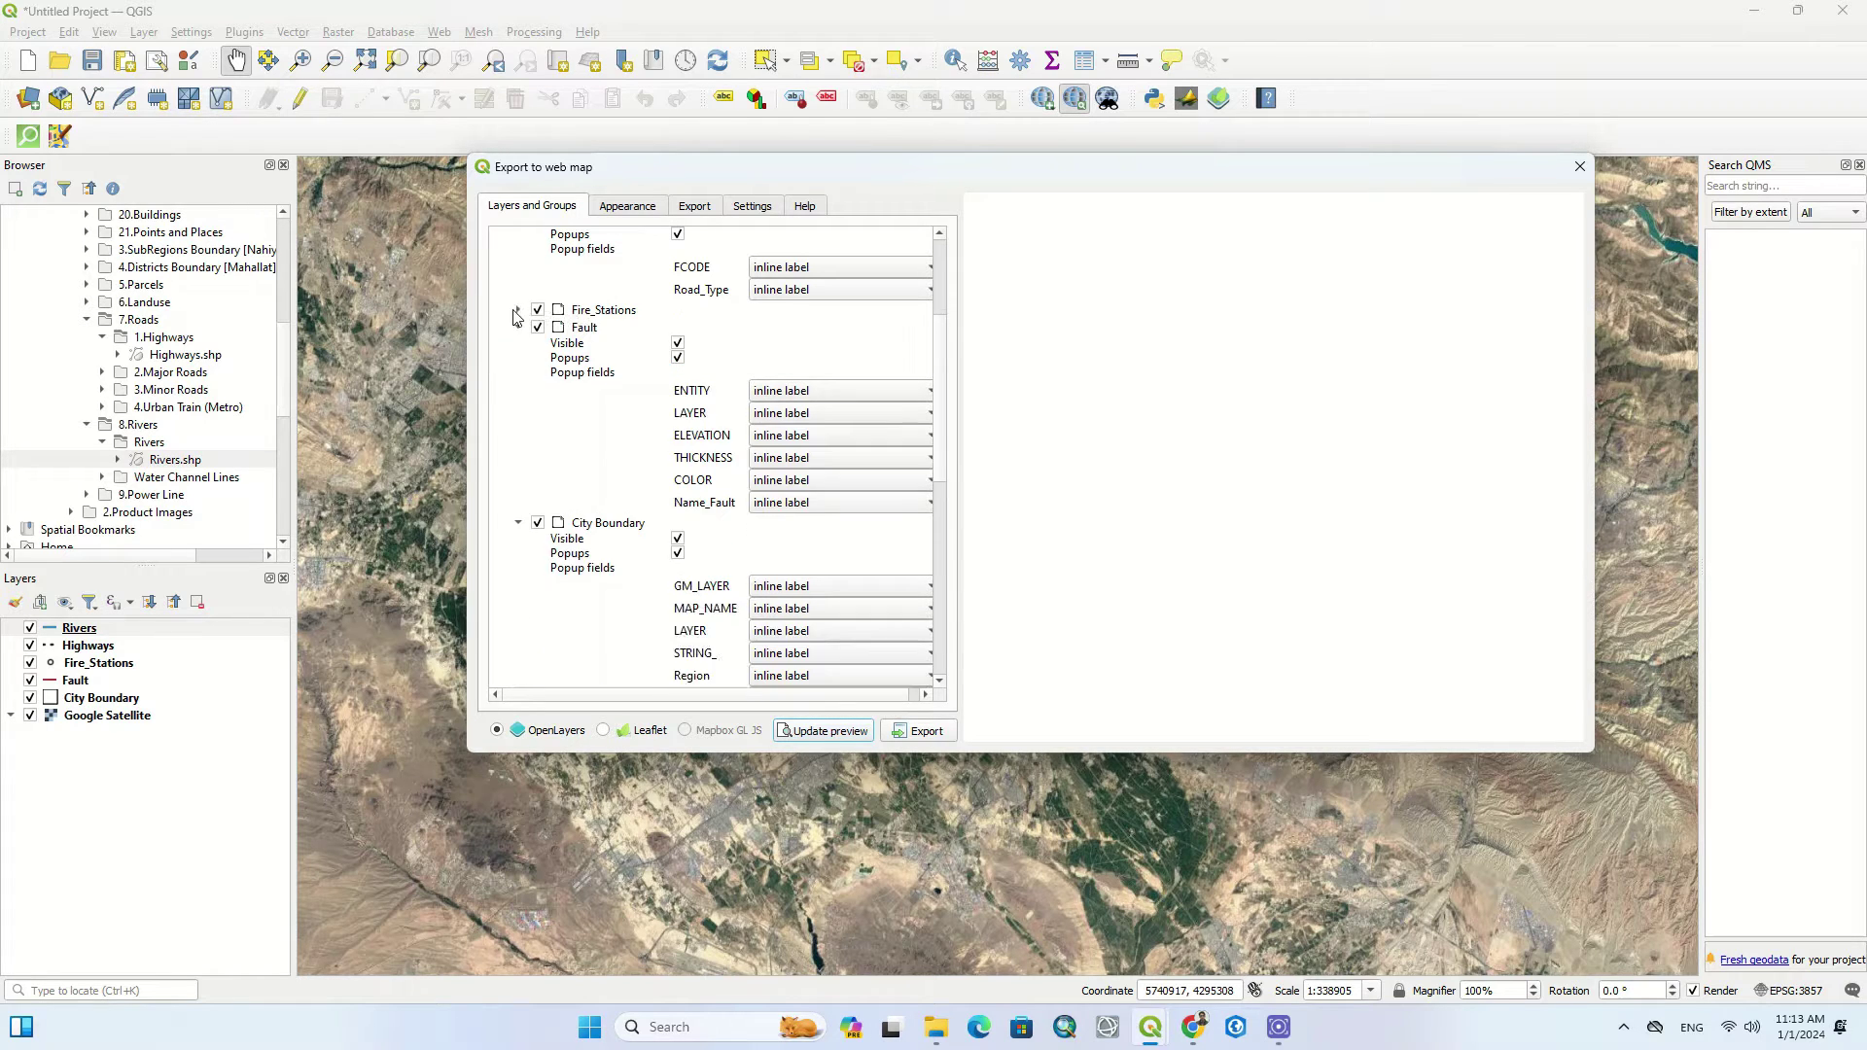
pyautogui.click(518, 328)
pyautogui.click(518, 346)
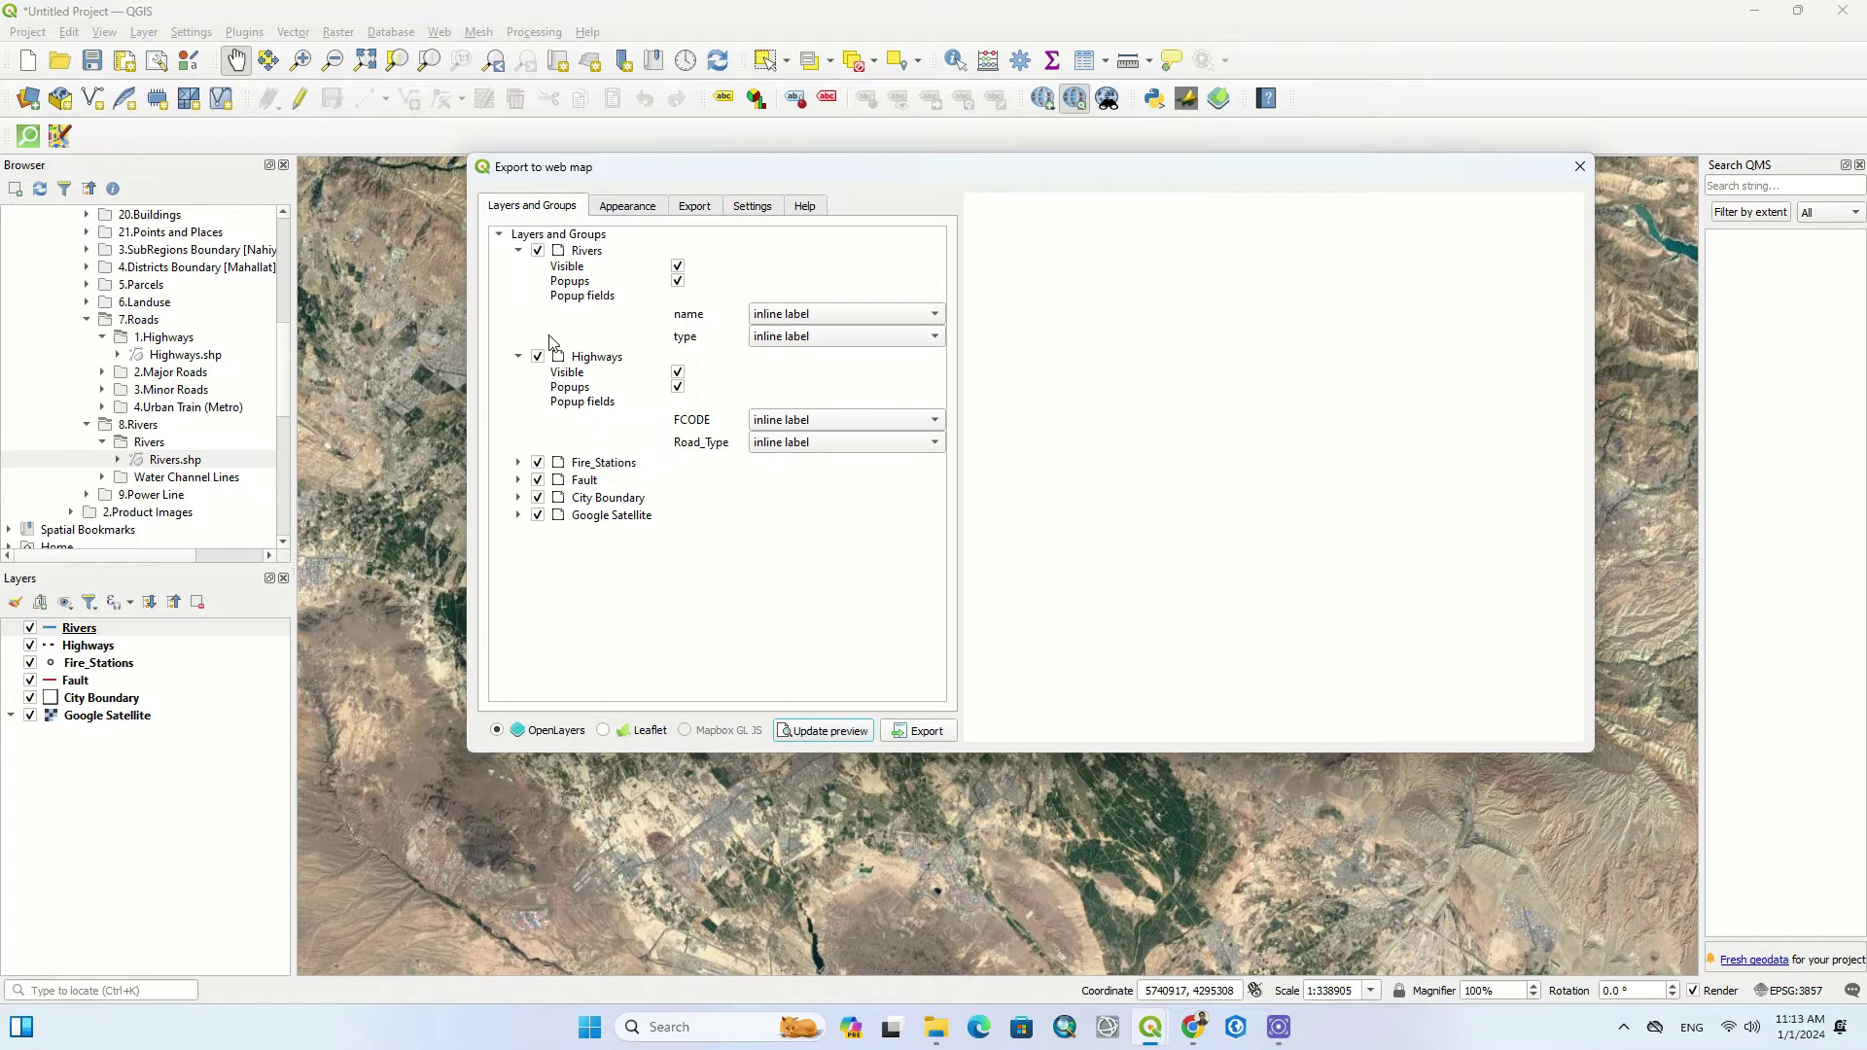
pyautogui.click(519, 356)
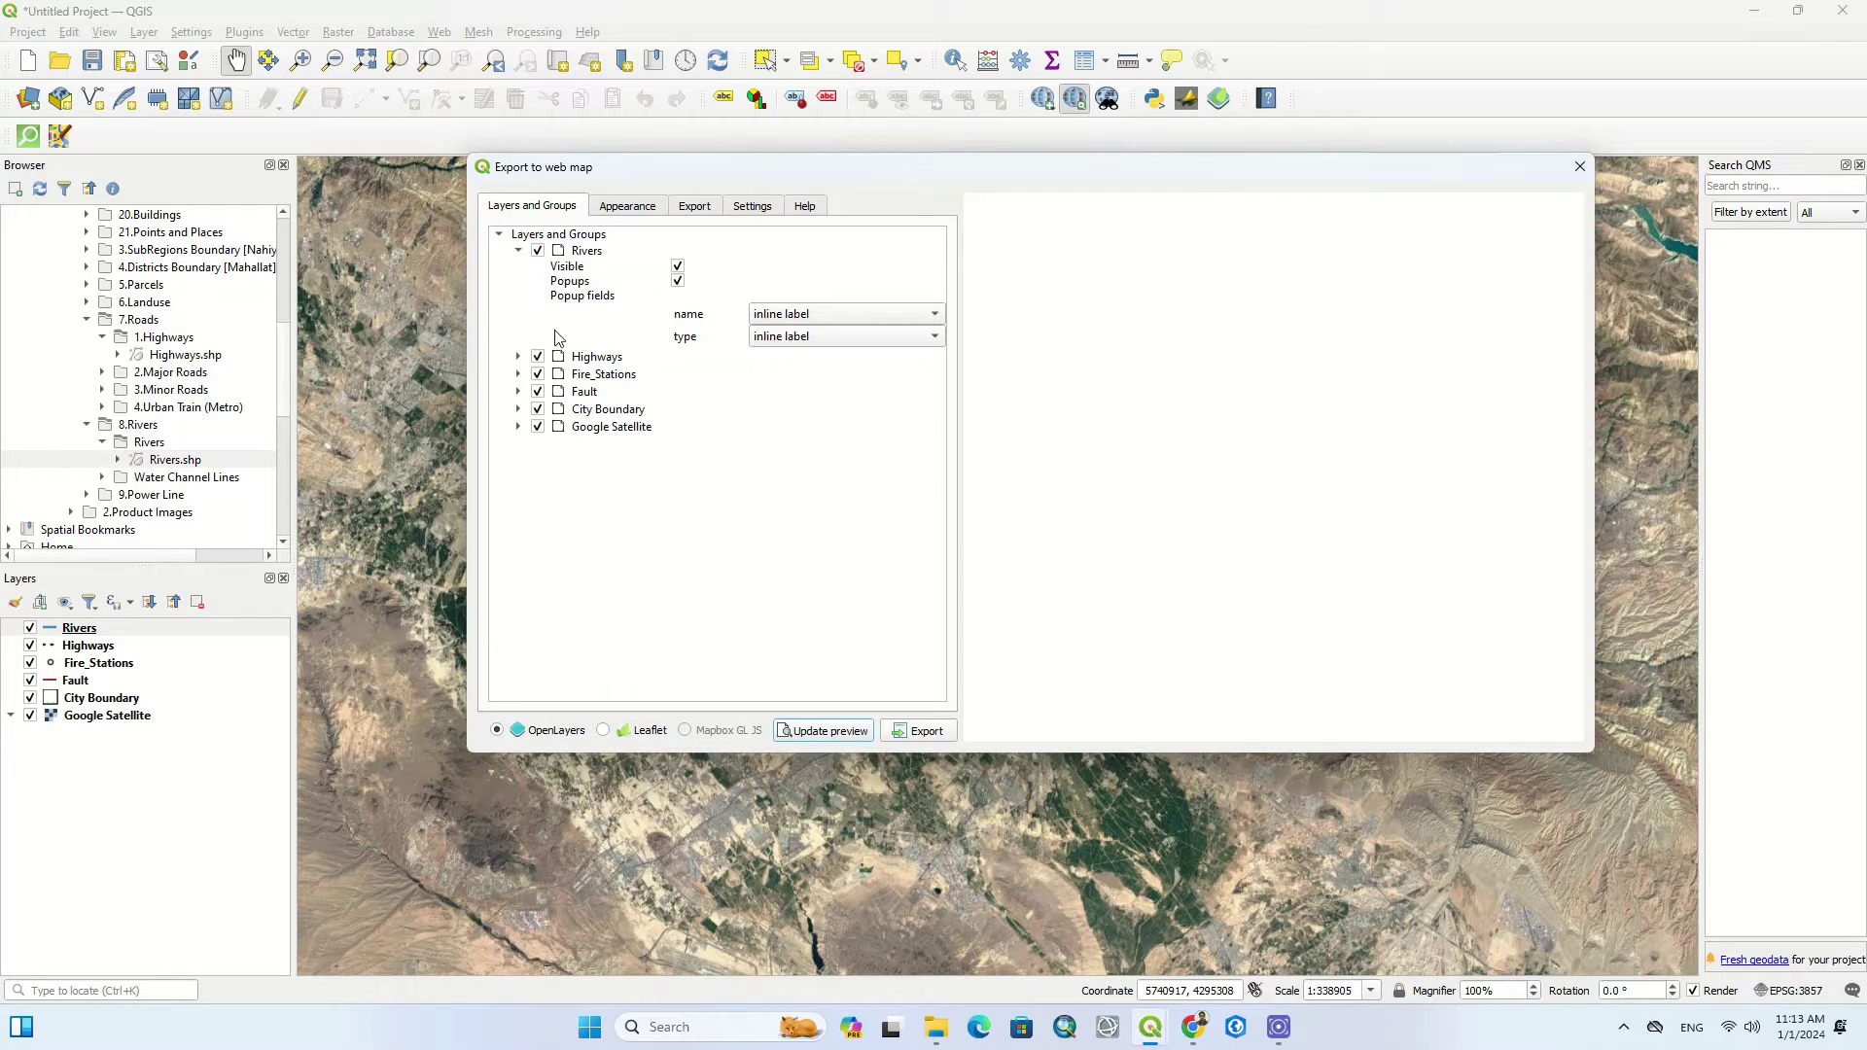
pyautogui.click(518, 251)
# Set the web map's layers list to Collapsed in the appearance settings and look through the remaining options.
pyautogui.click(627, 208)
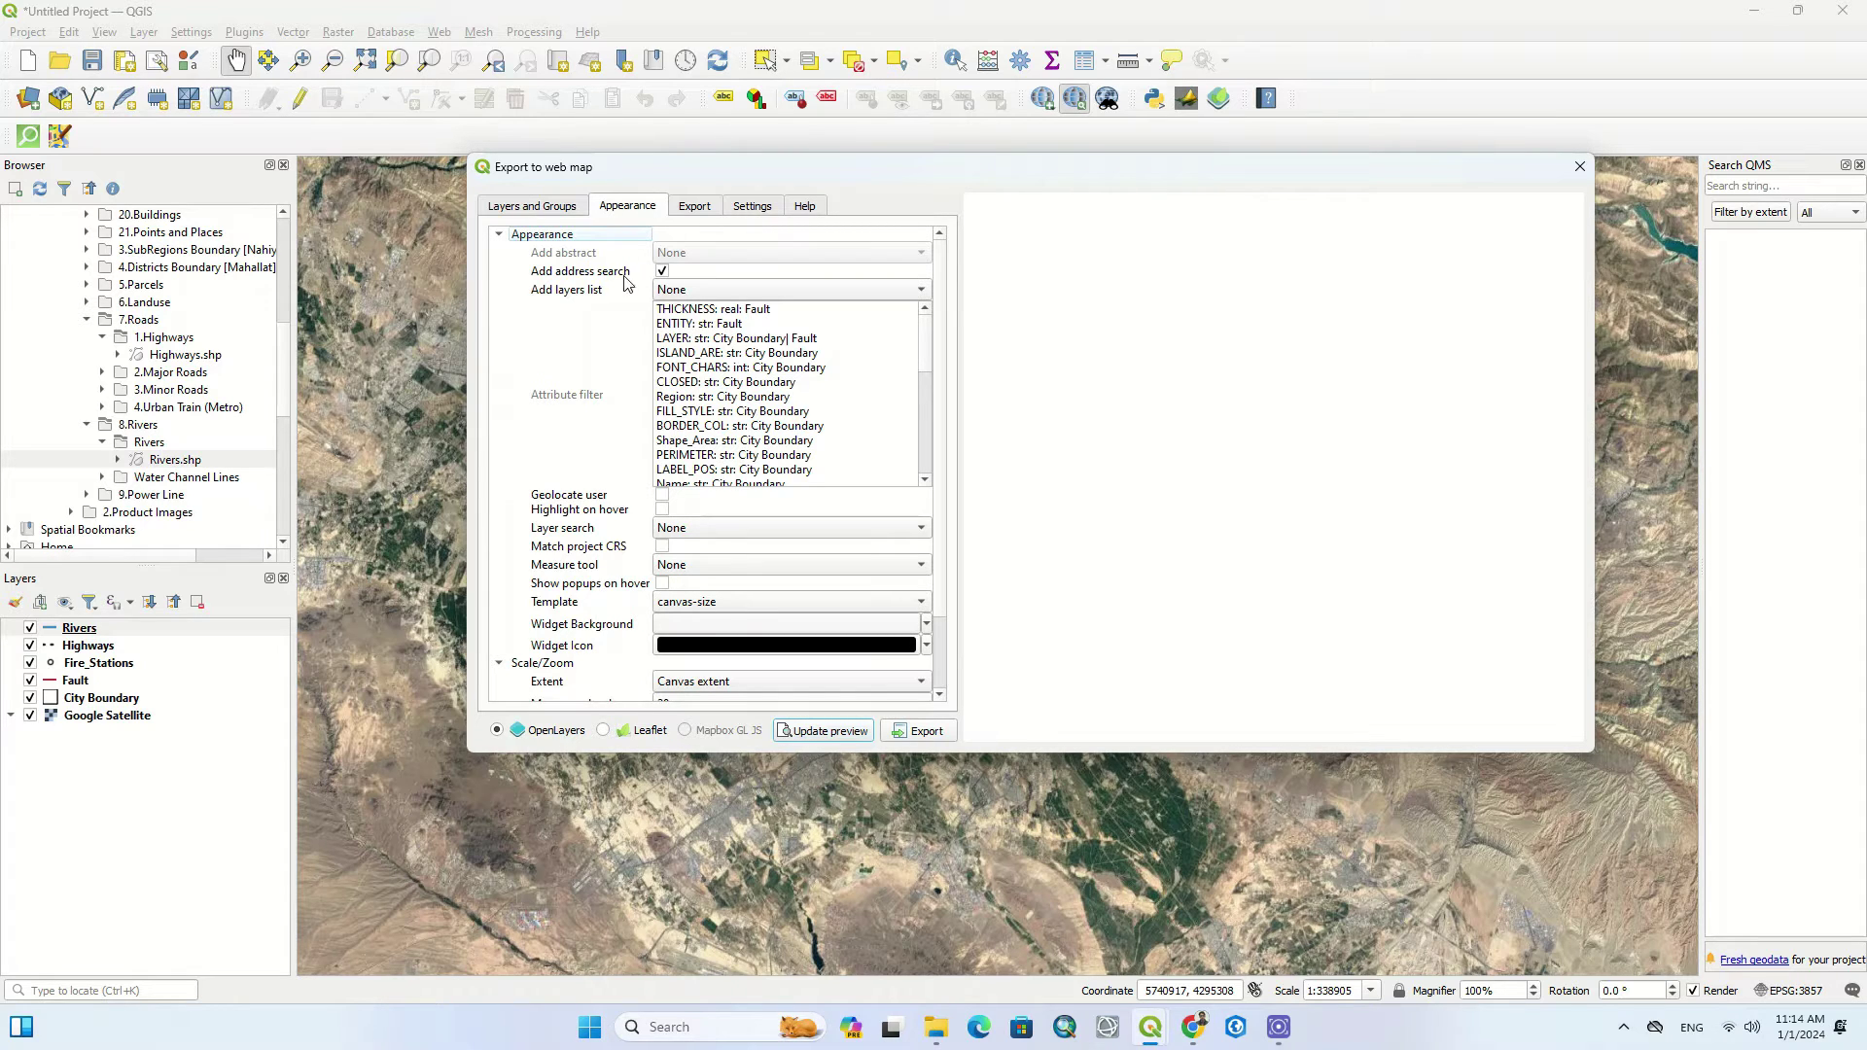
pyautogui.click(694, 291)
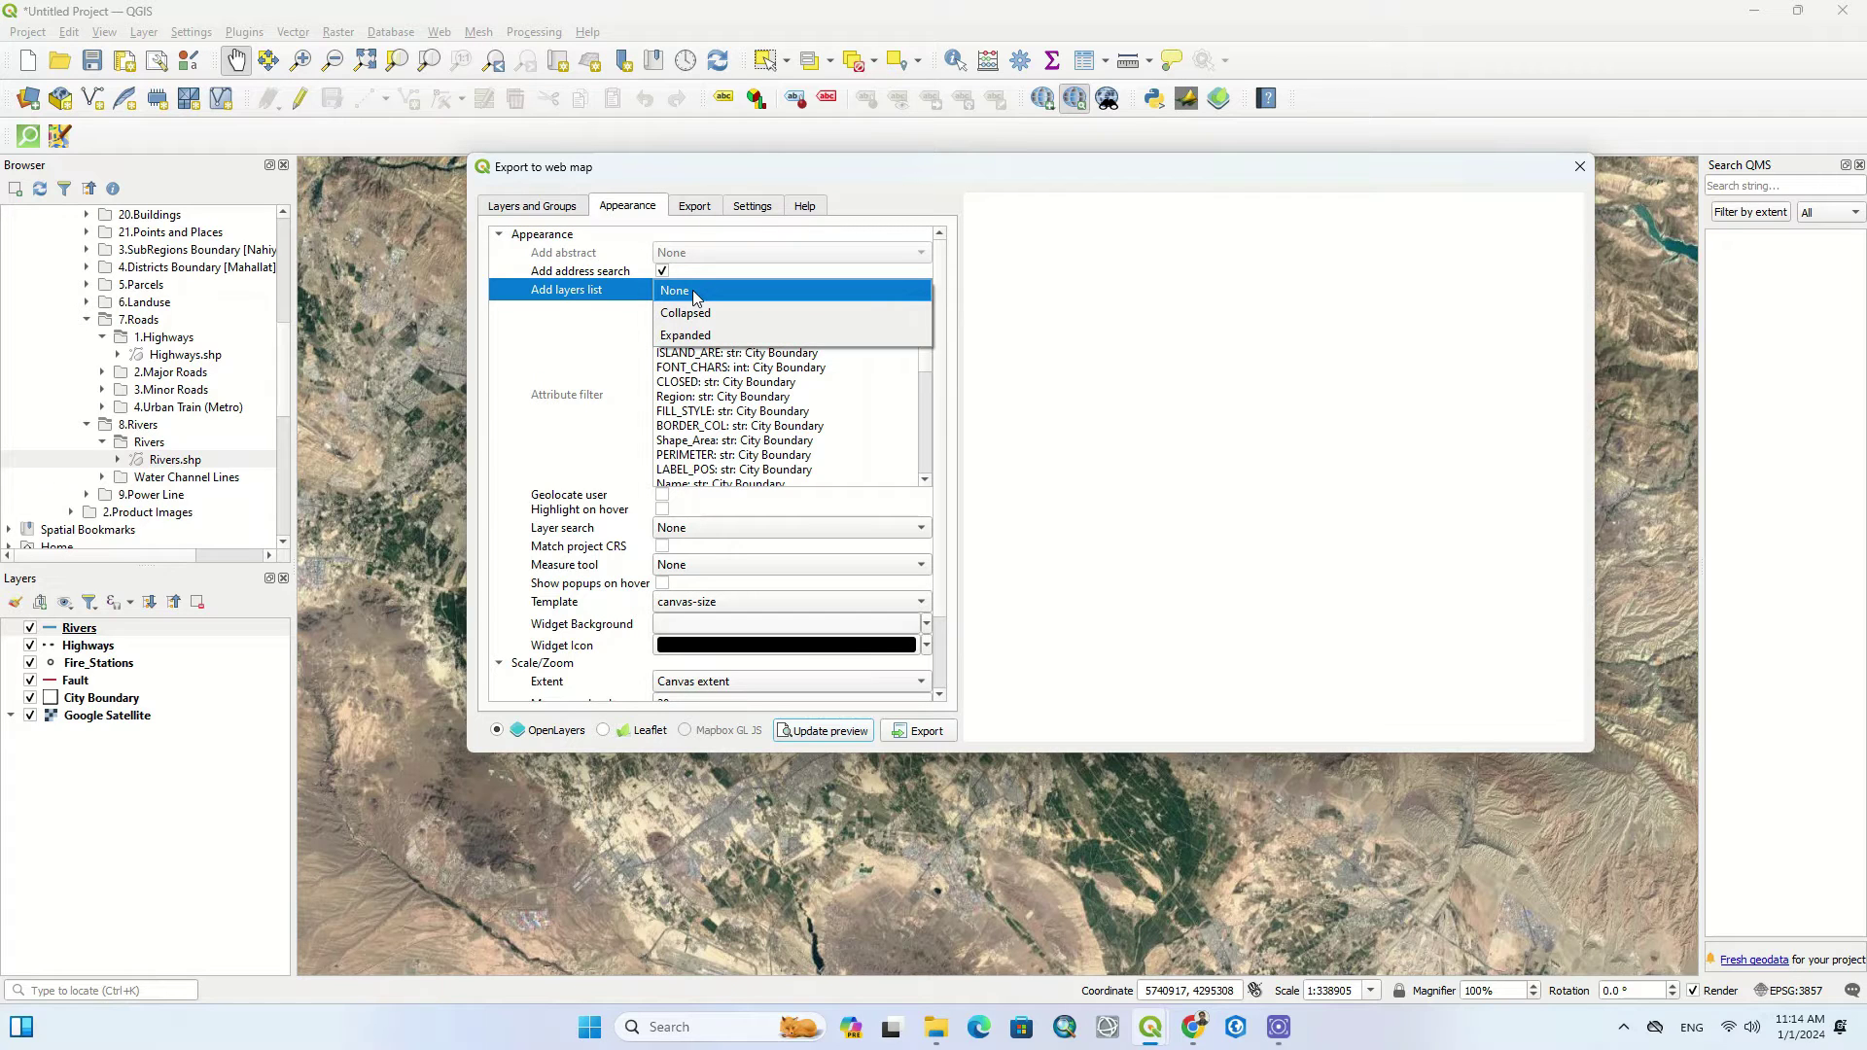
pyautogui.click(756, 311)
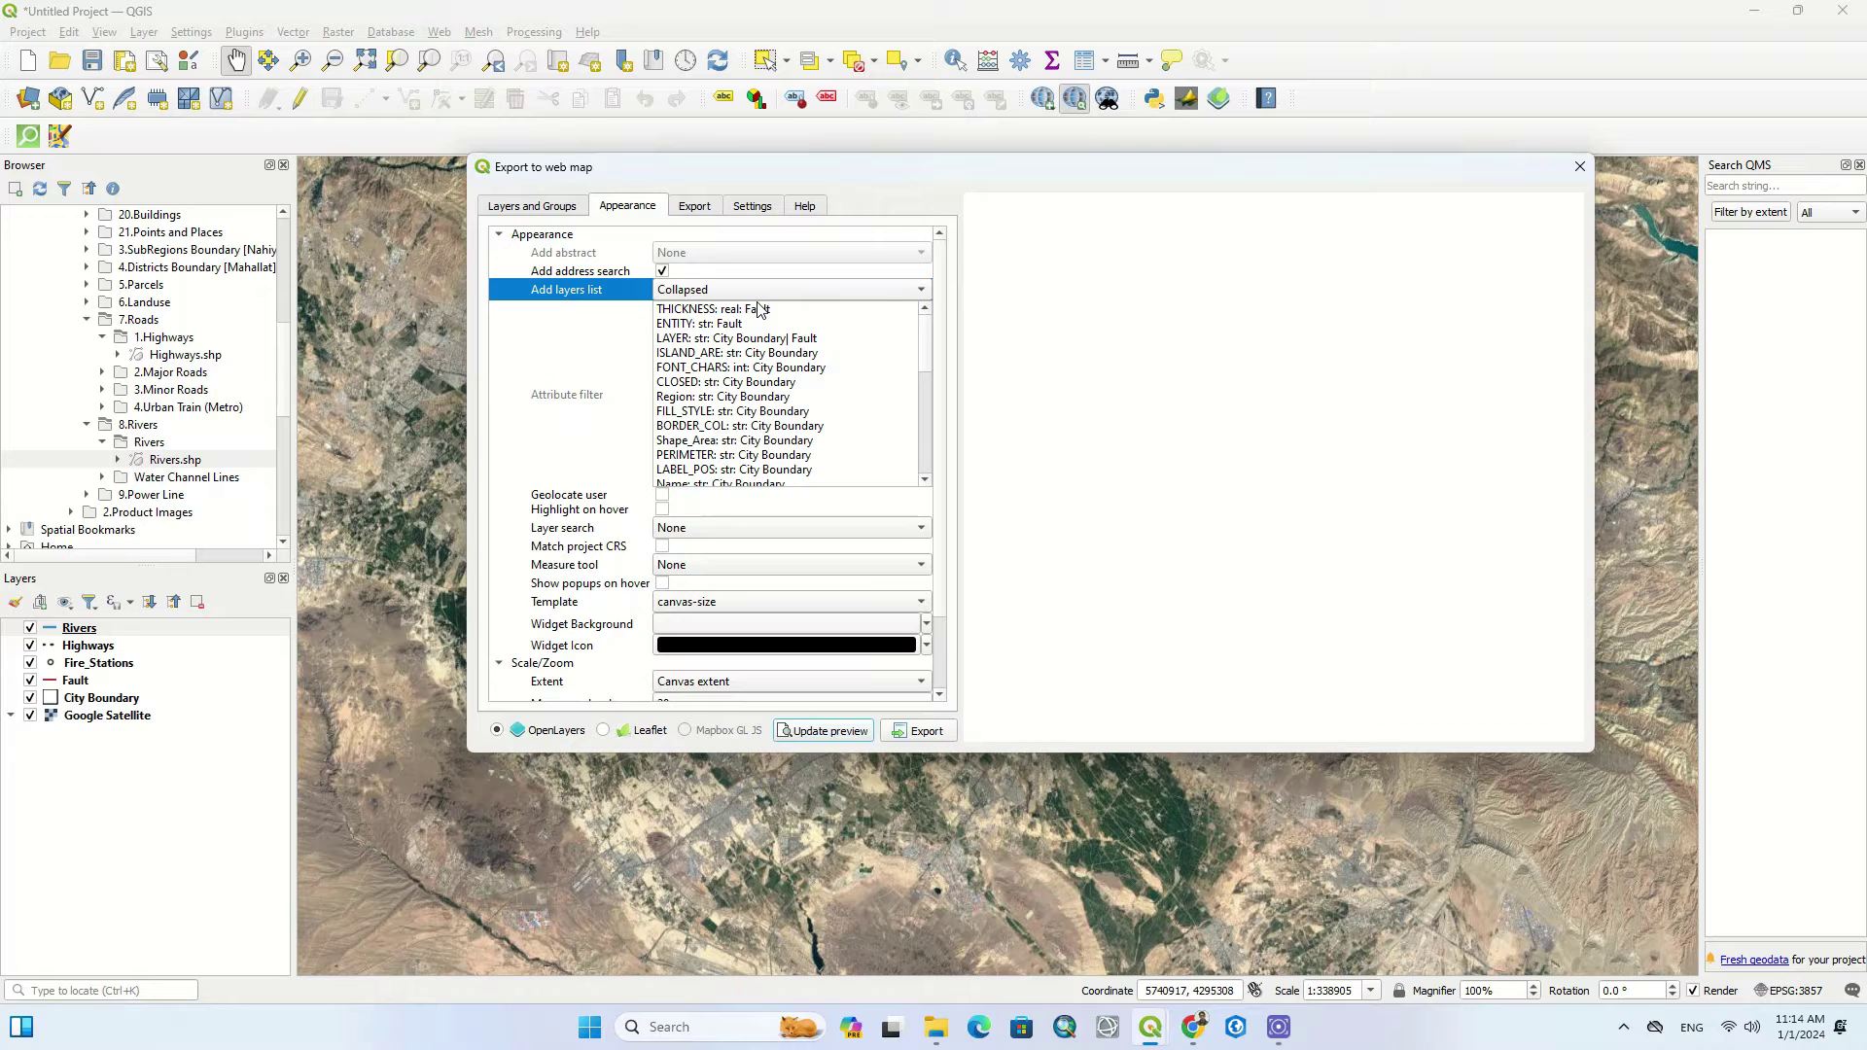
pyautogui.click(758, 292)
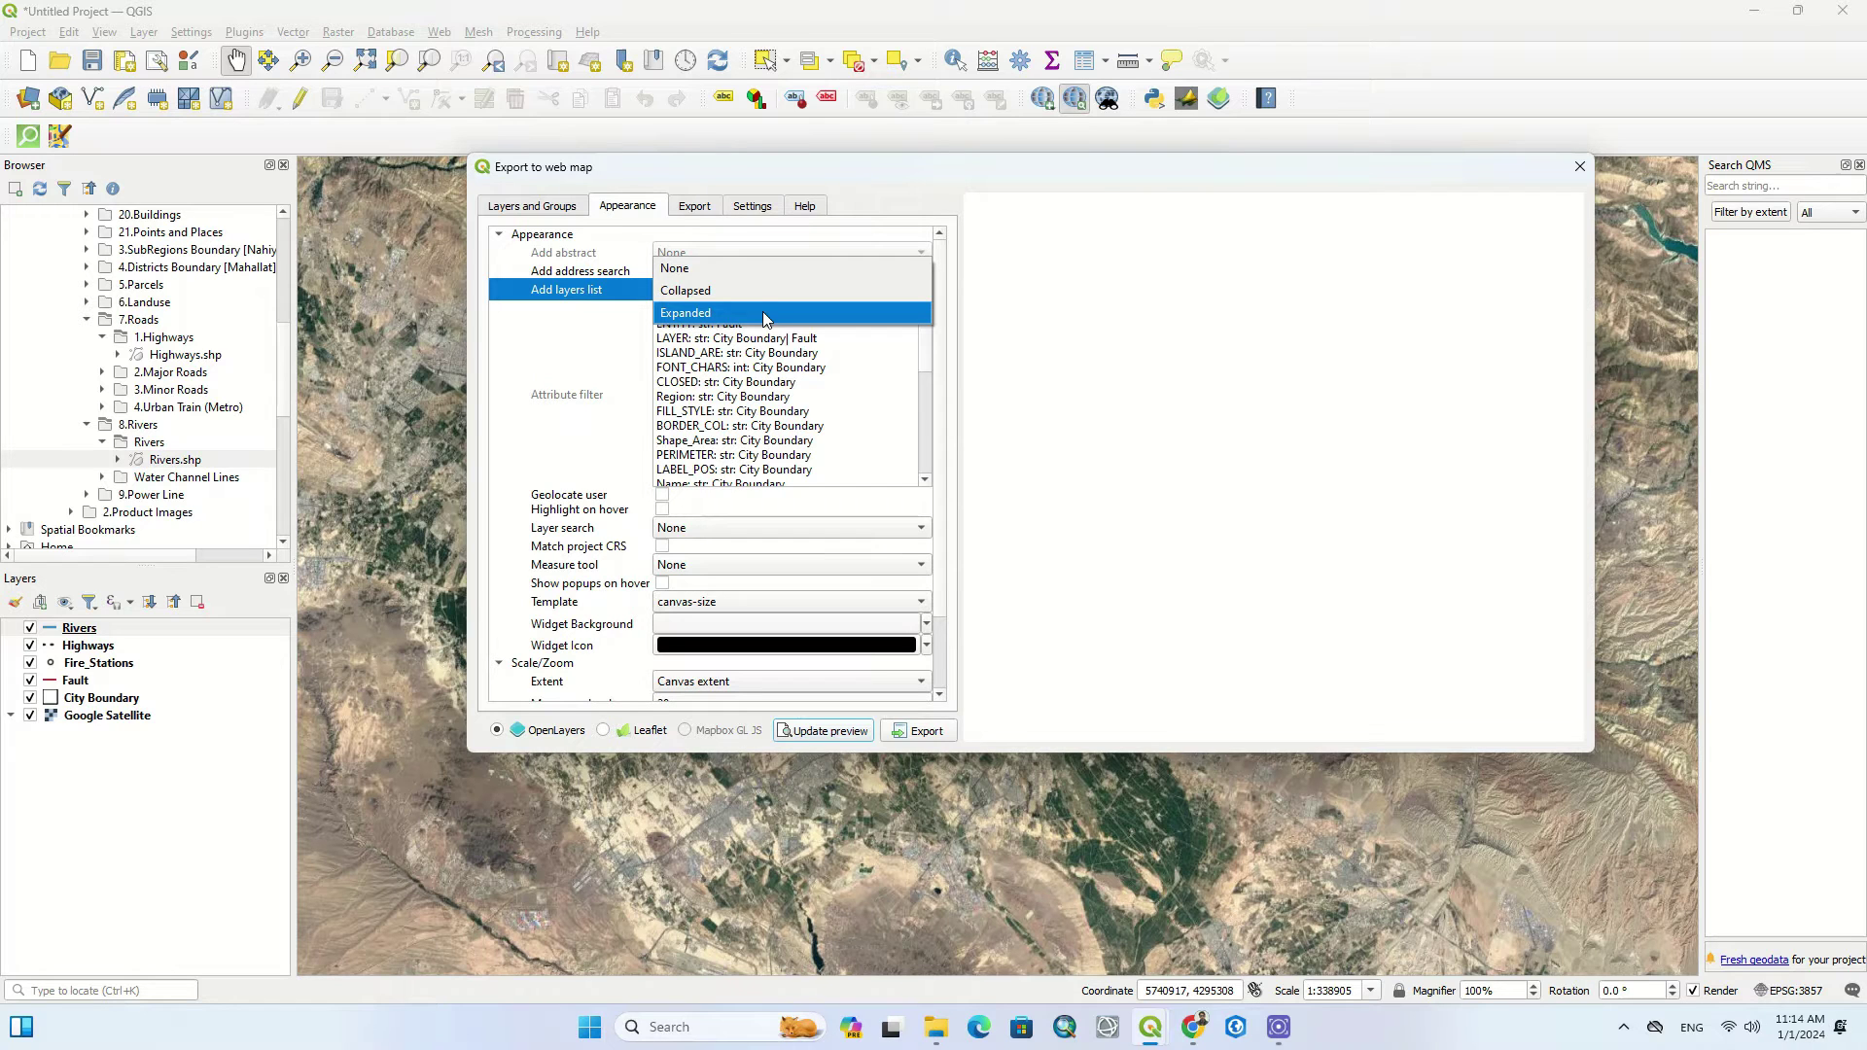
pyautogui.click(751, 291)
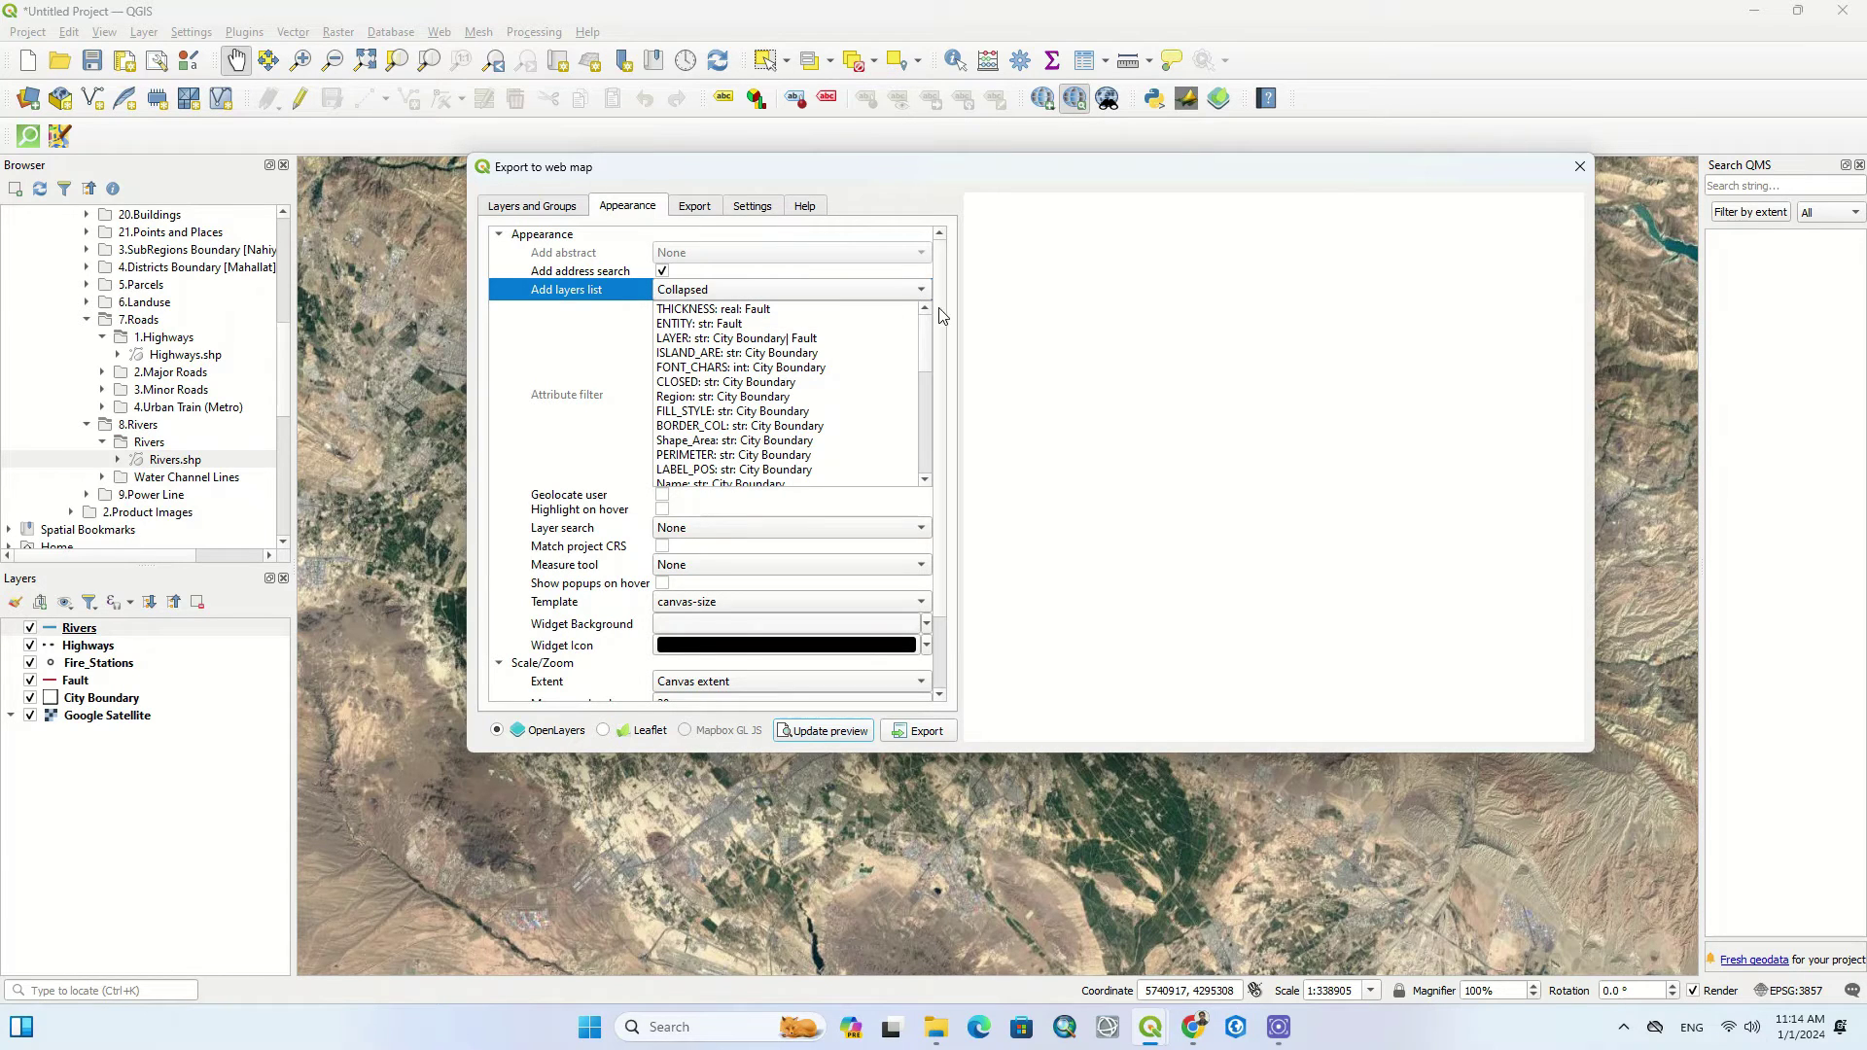
pyautogui.scroll(-1, 941, 326)
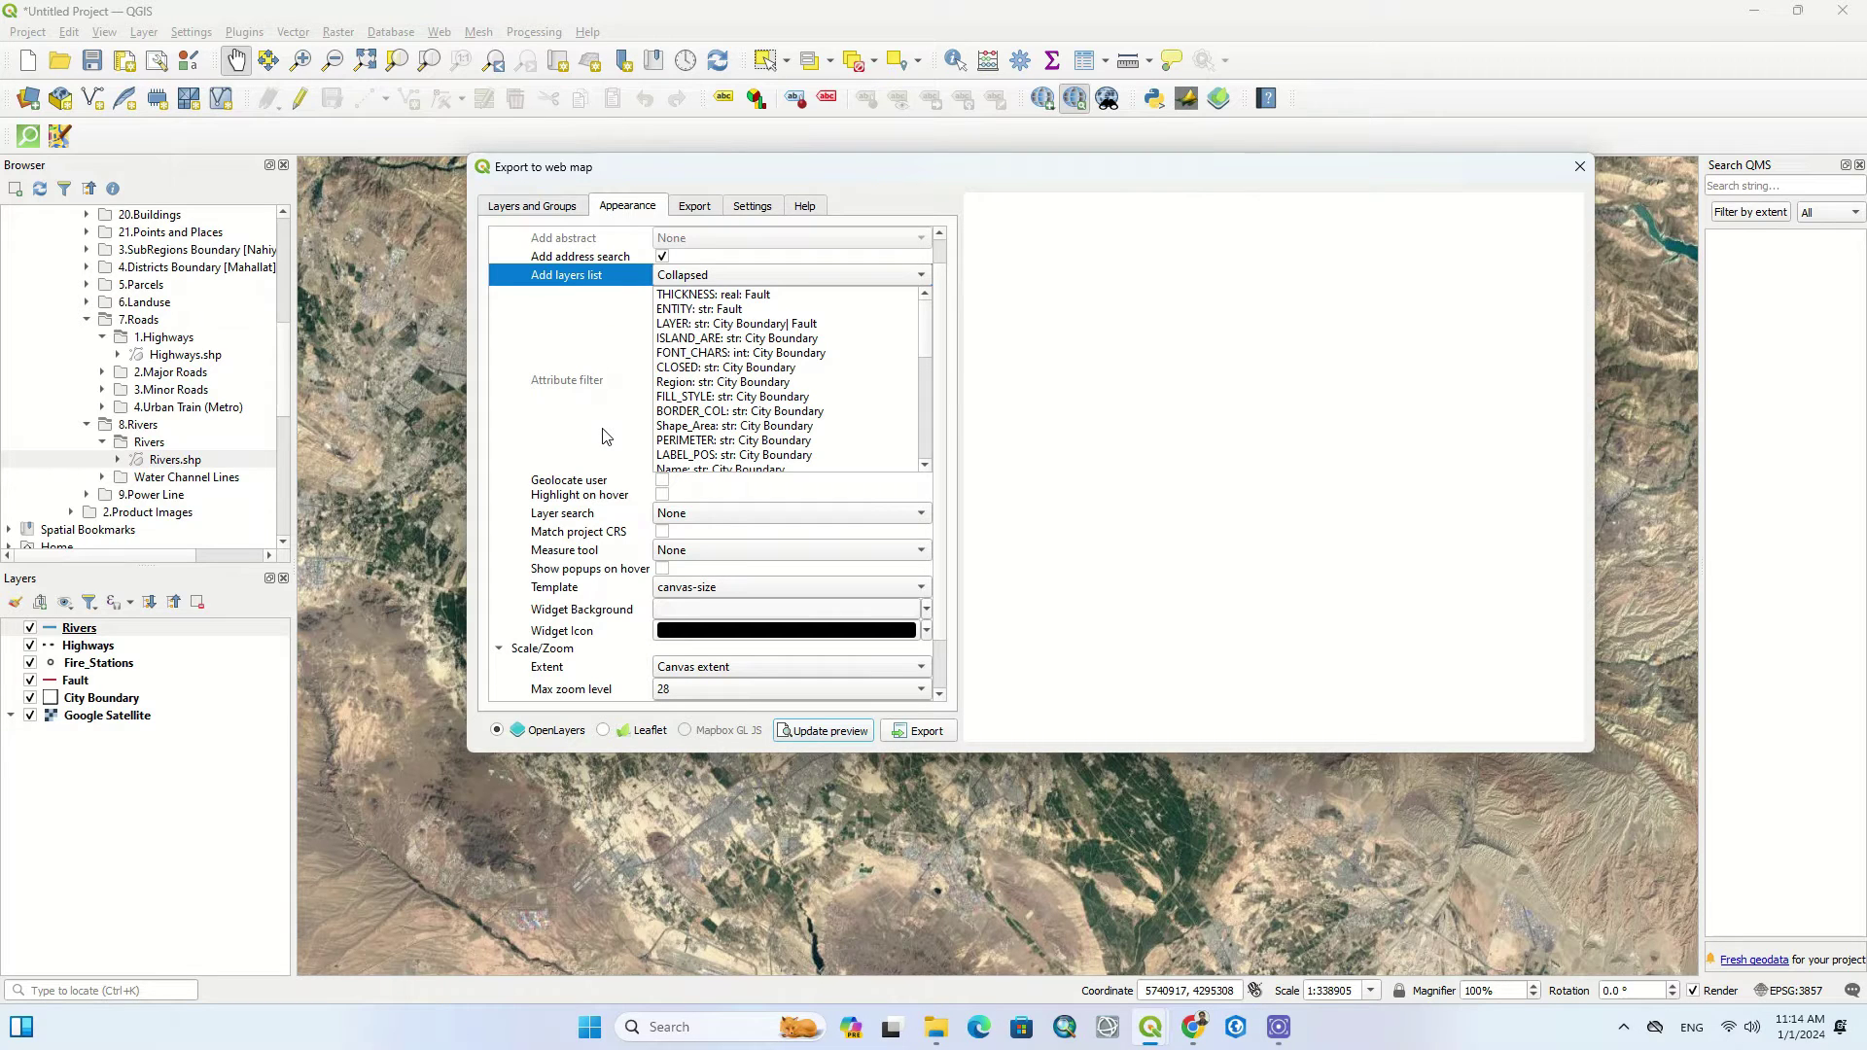
pyautogui.scroll(-3, 778, 424)
pyautogui.scroll(4, 778, 425)
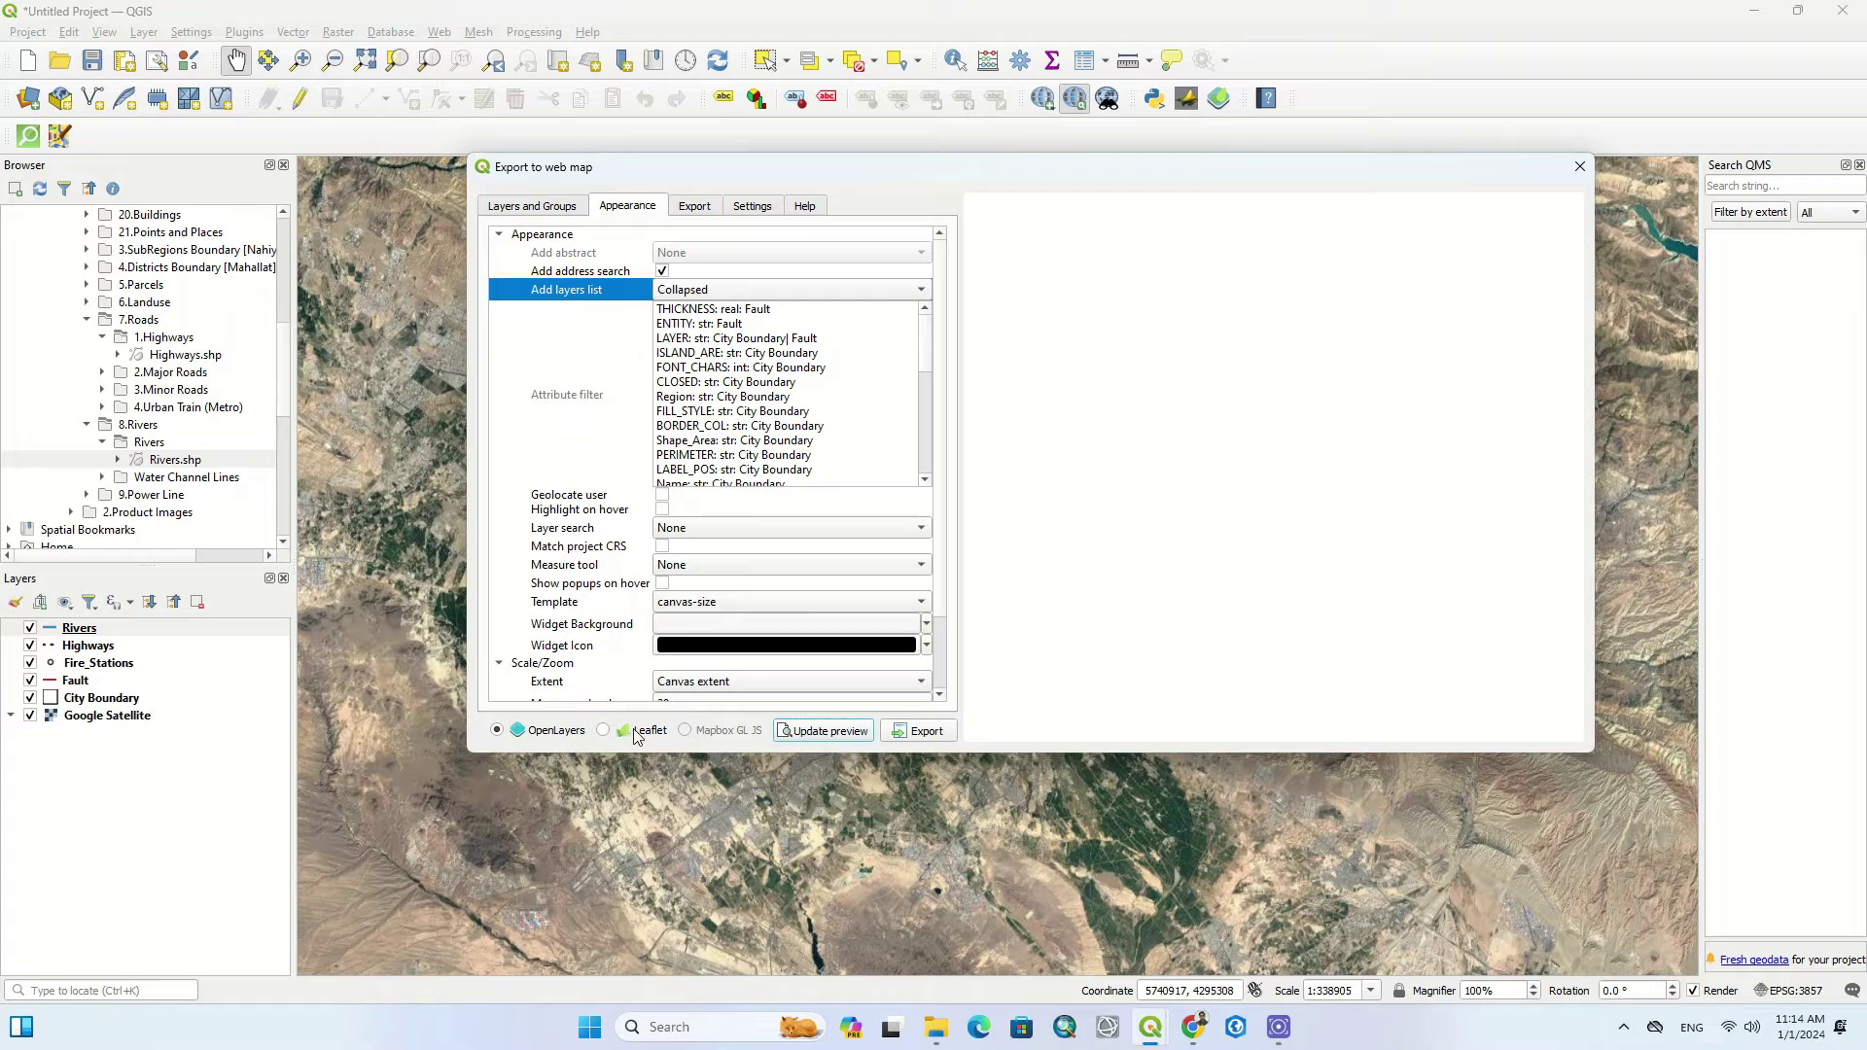
# Switch the export format to Leaflet and inspect the clustered fire stations in the map preview.
pyautogui.click(603, 730)
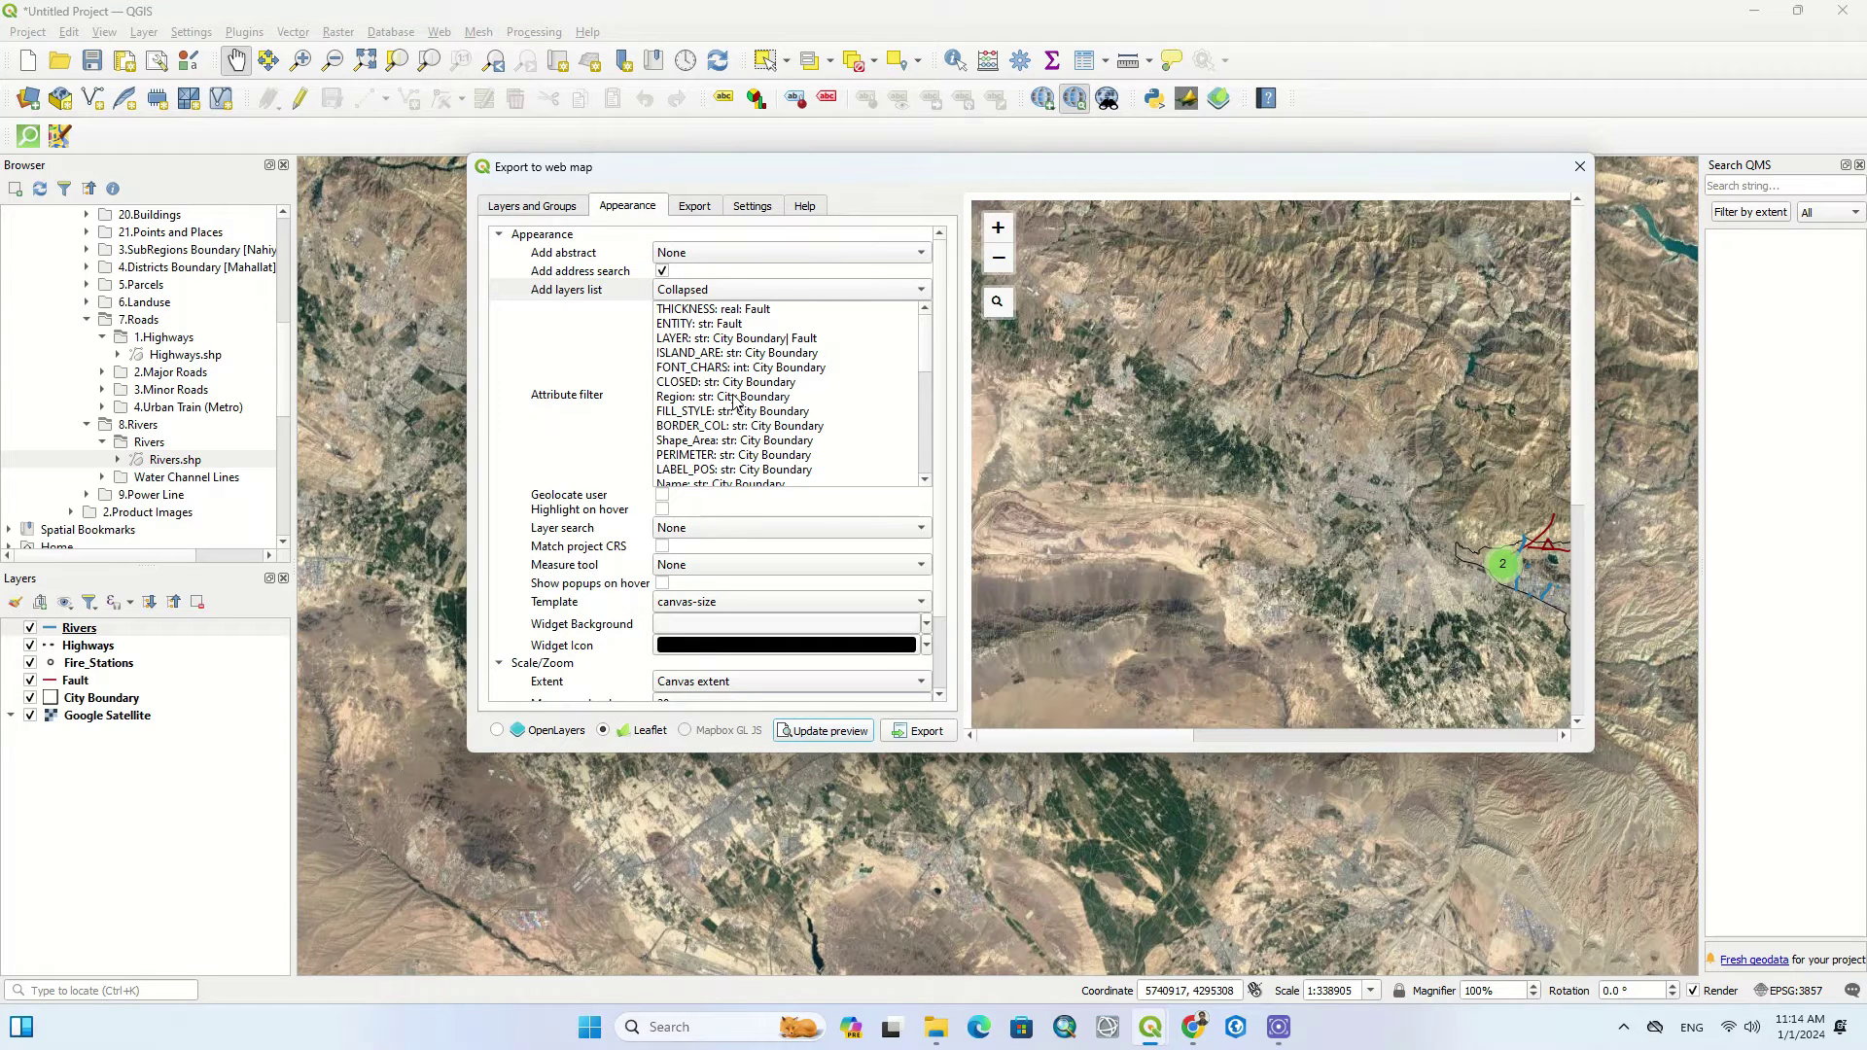
pyautogui.scroll(-1, 1161, 492)
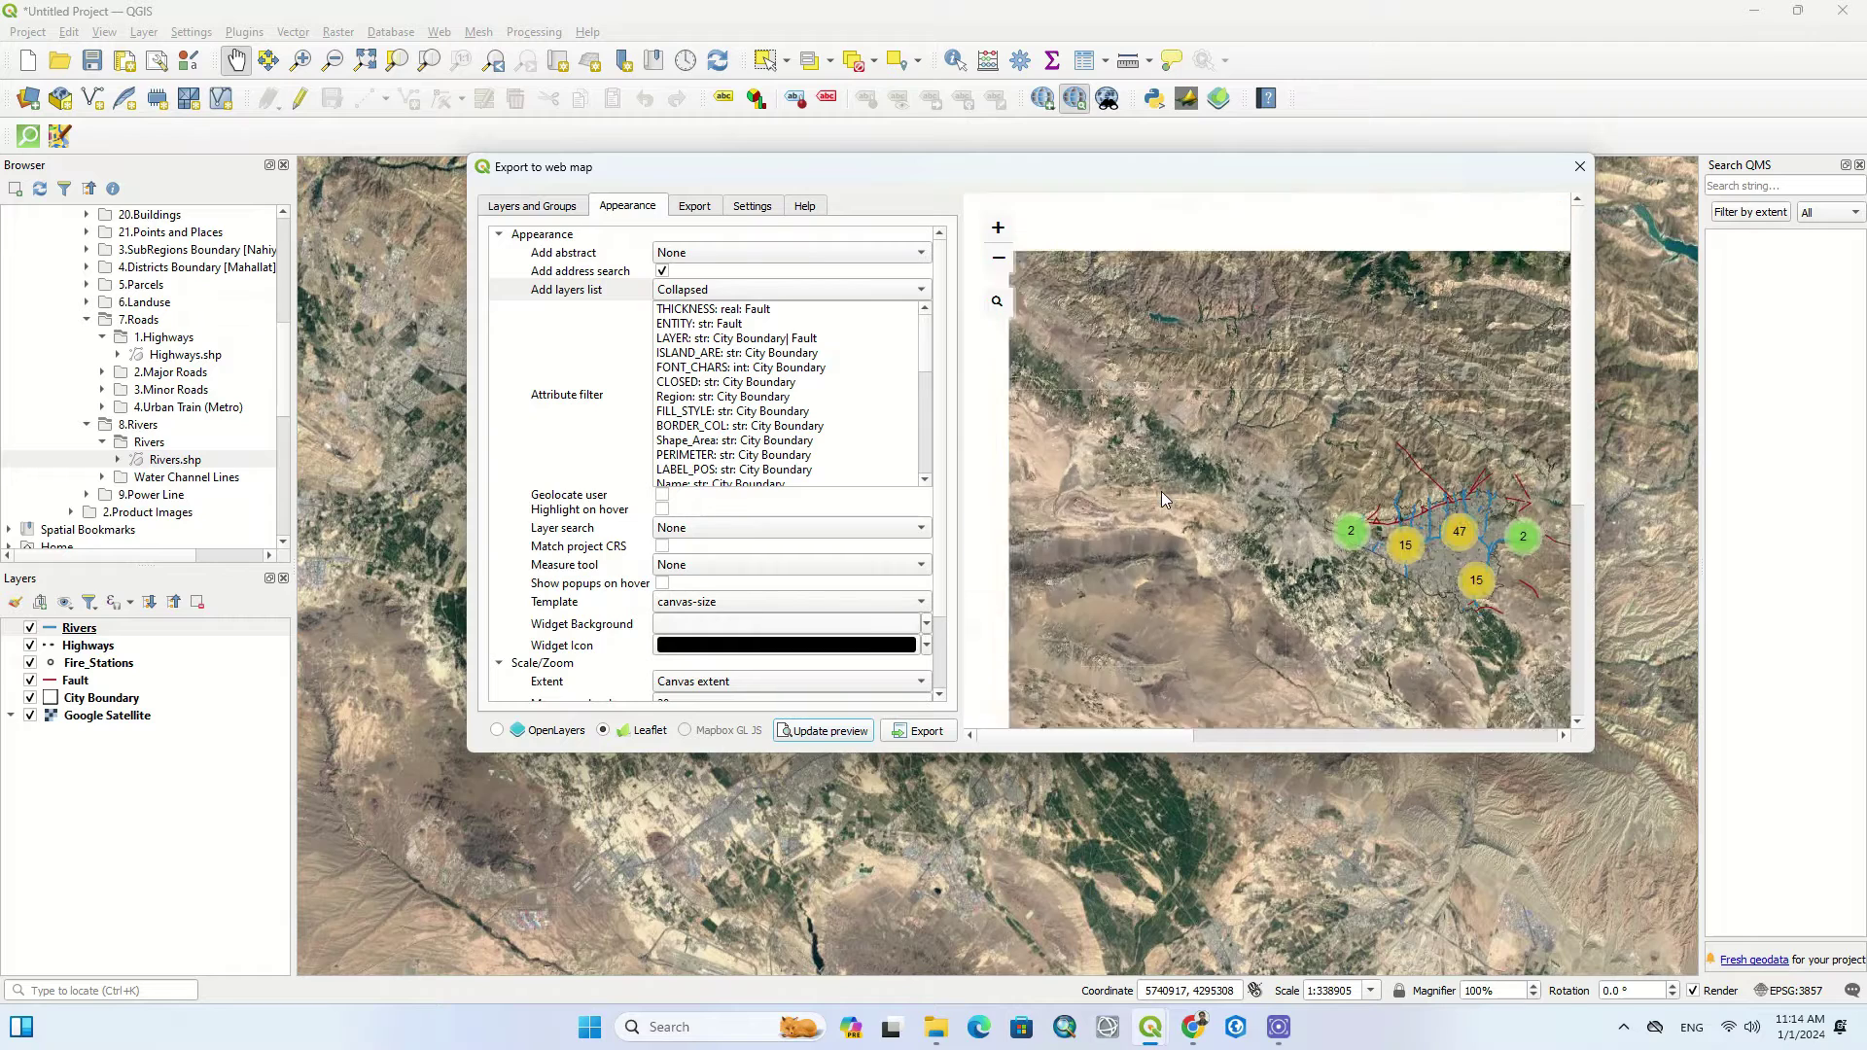
pyautogui.scroll(1, 1455, 576)
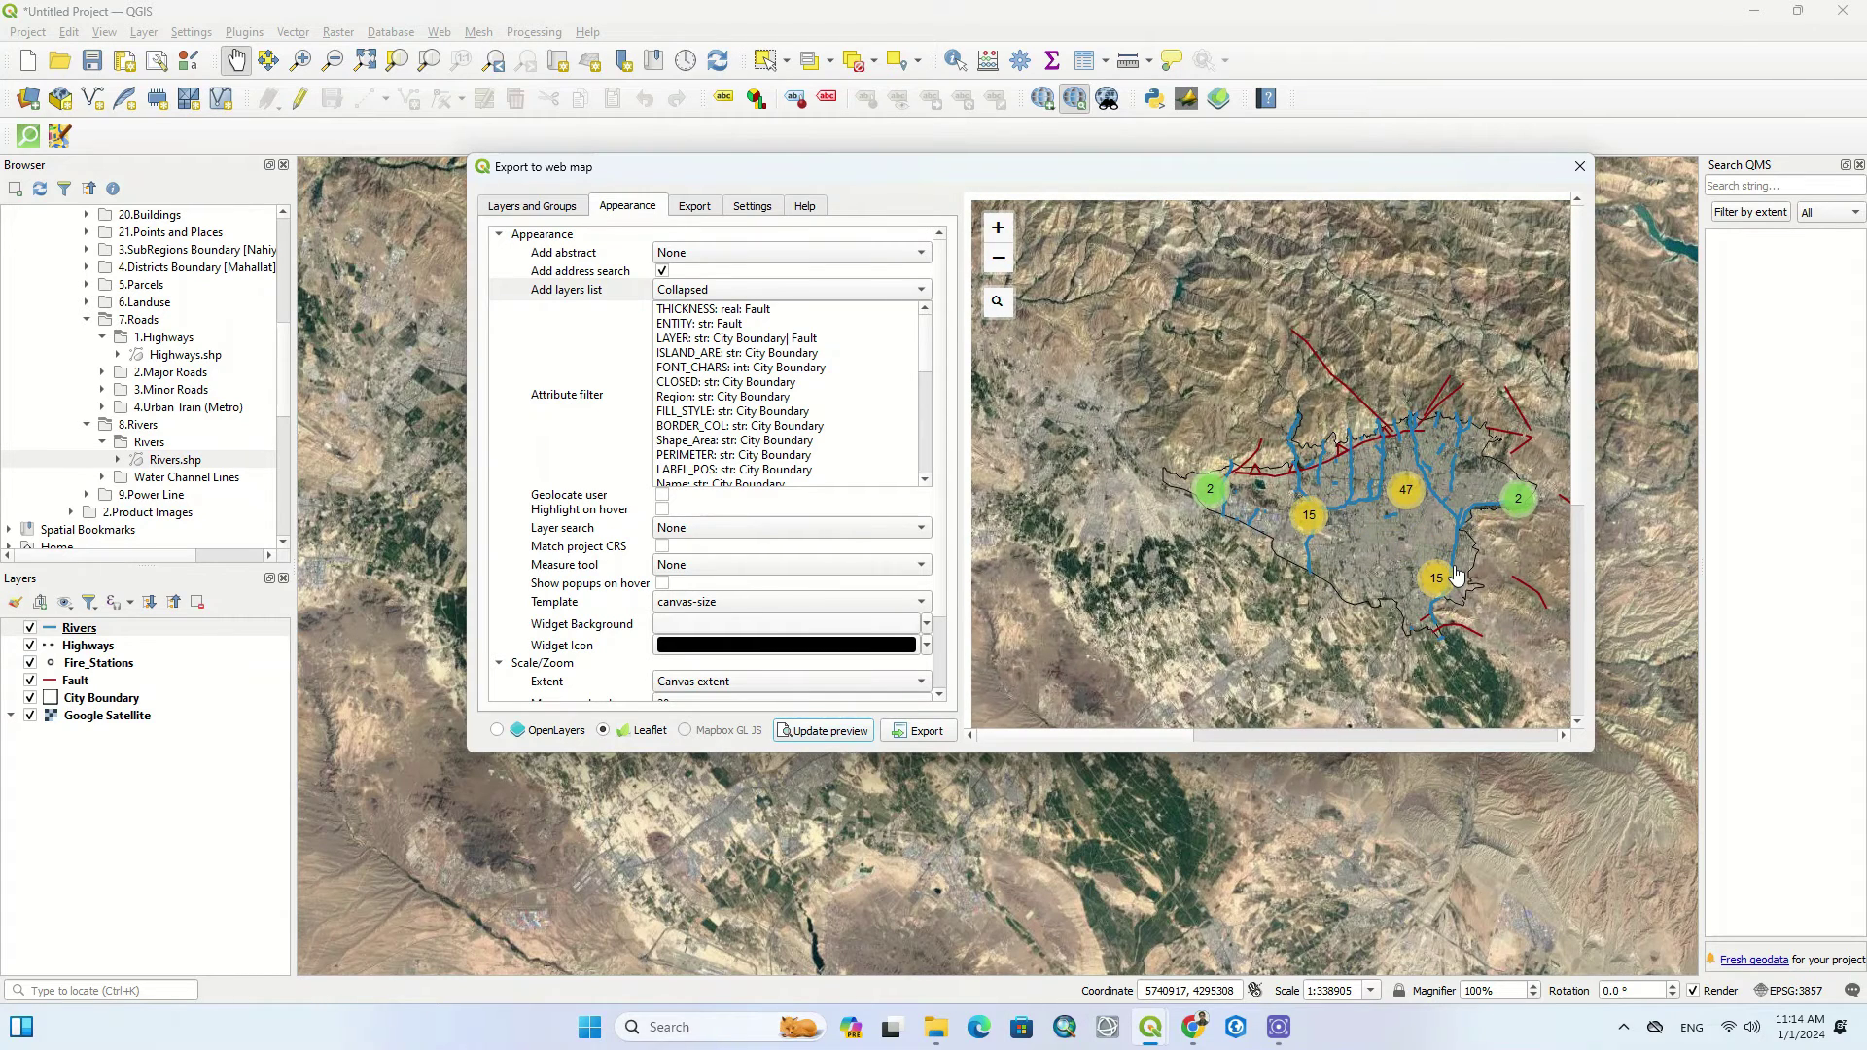
# Switch the export format back to OpenLayers and examine the layers over Tehran in the preview at different scales.
pyautogui.click(497, 730)
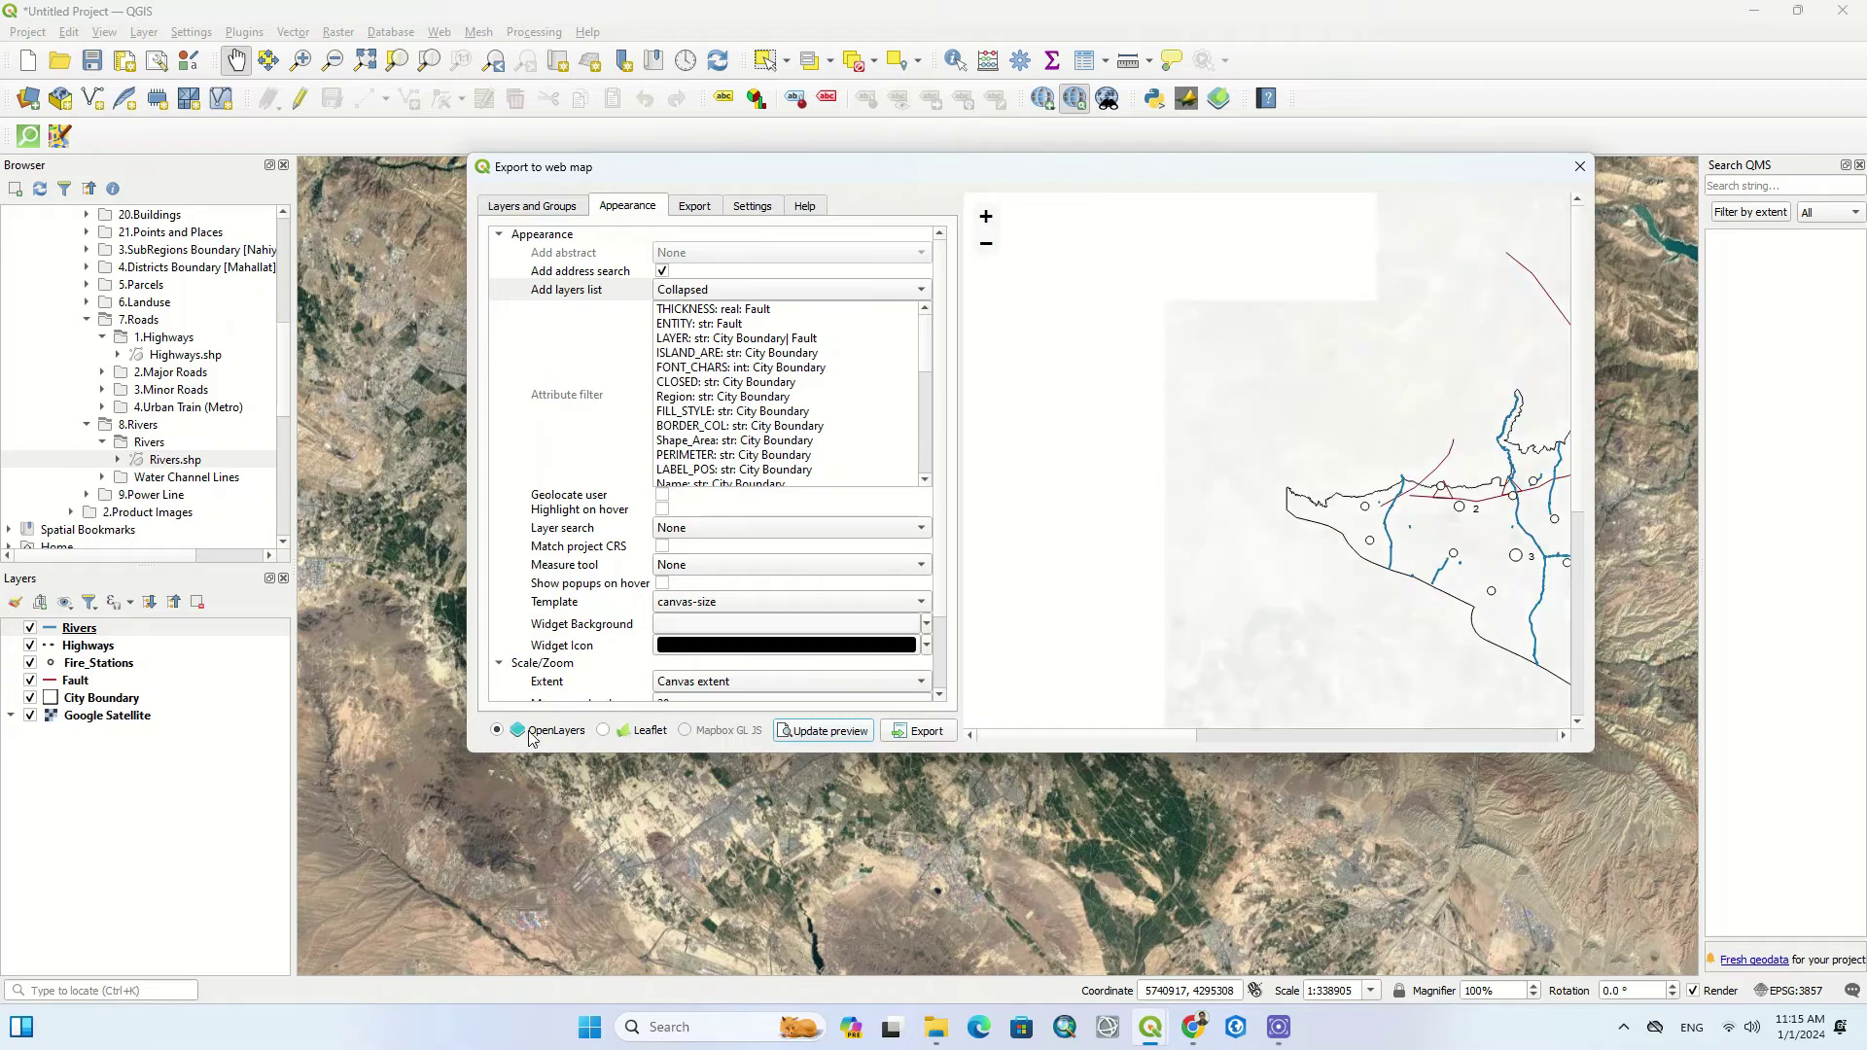
pyautogui.scroll(-1, 1157, 492)
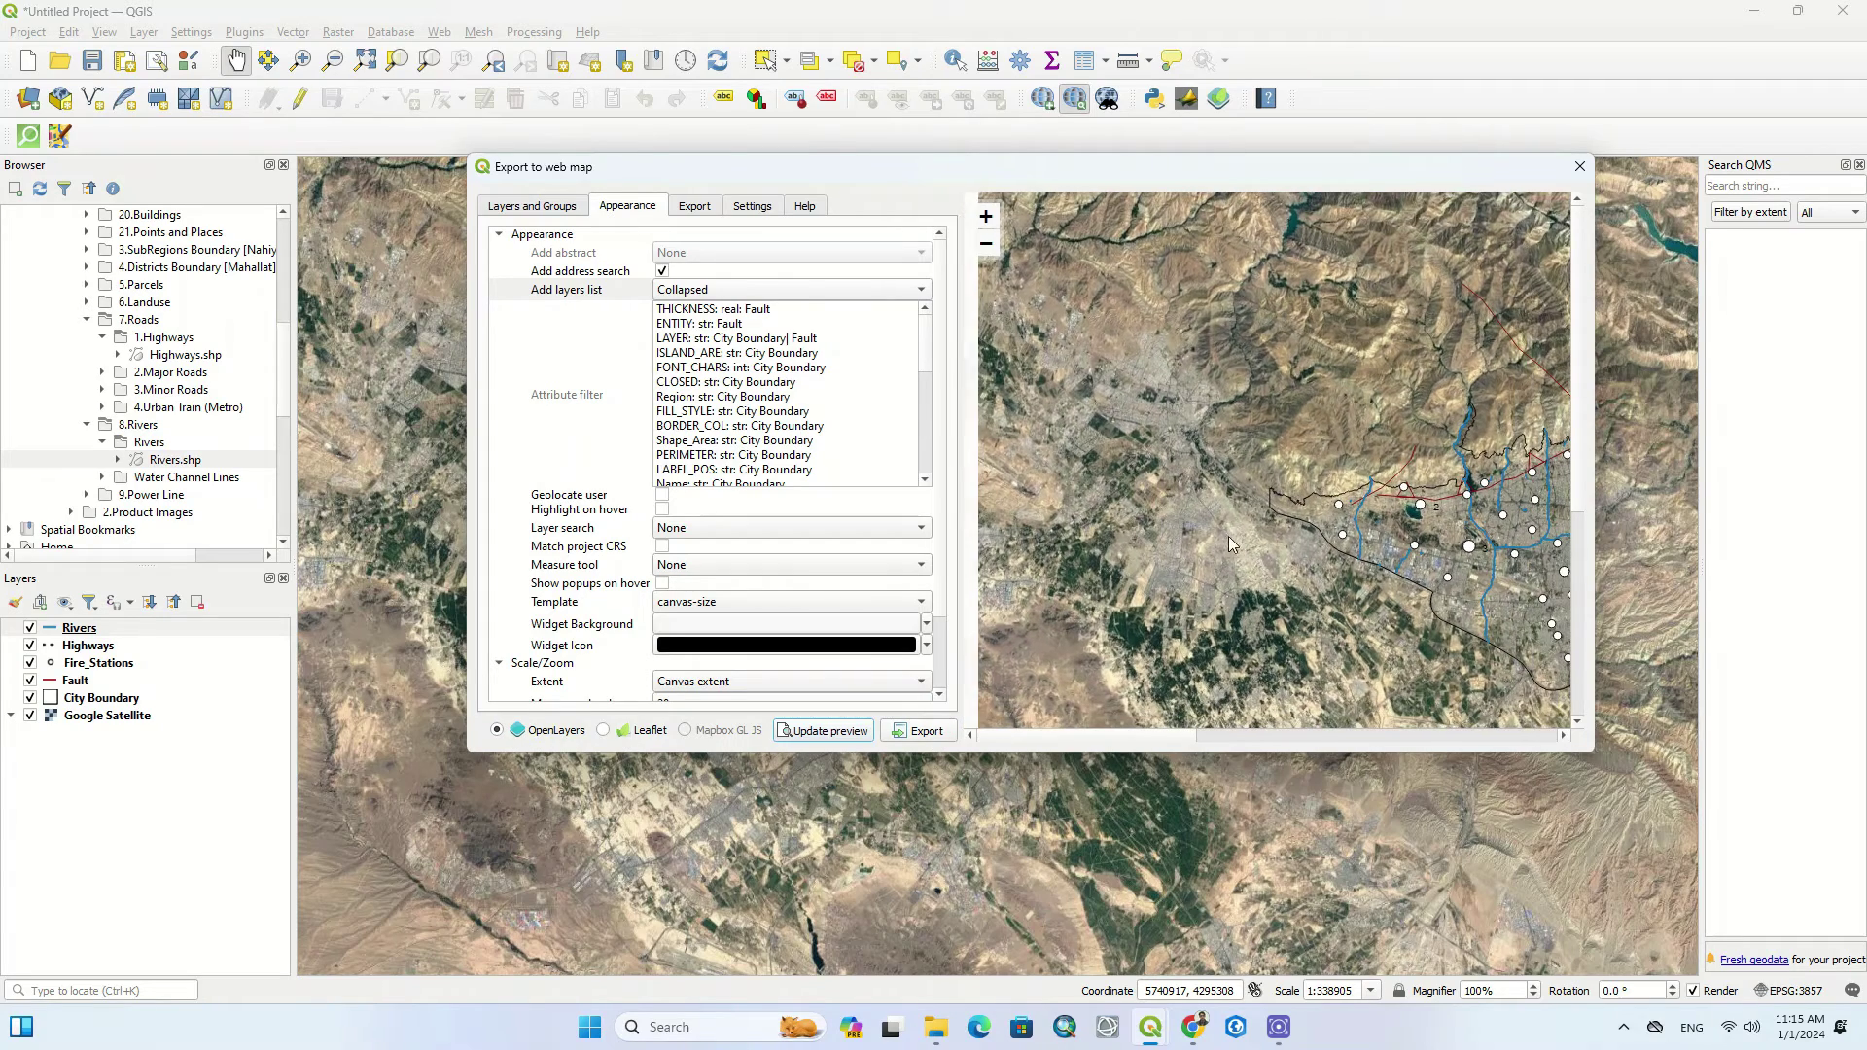
pyautogui.scroll(-1, 1123, 505)
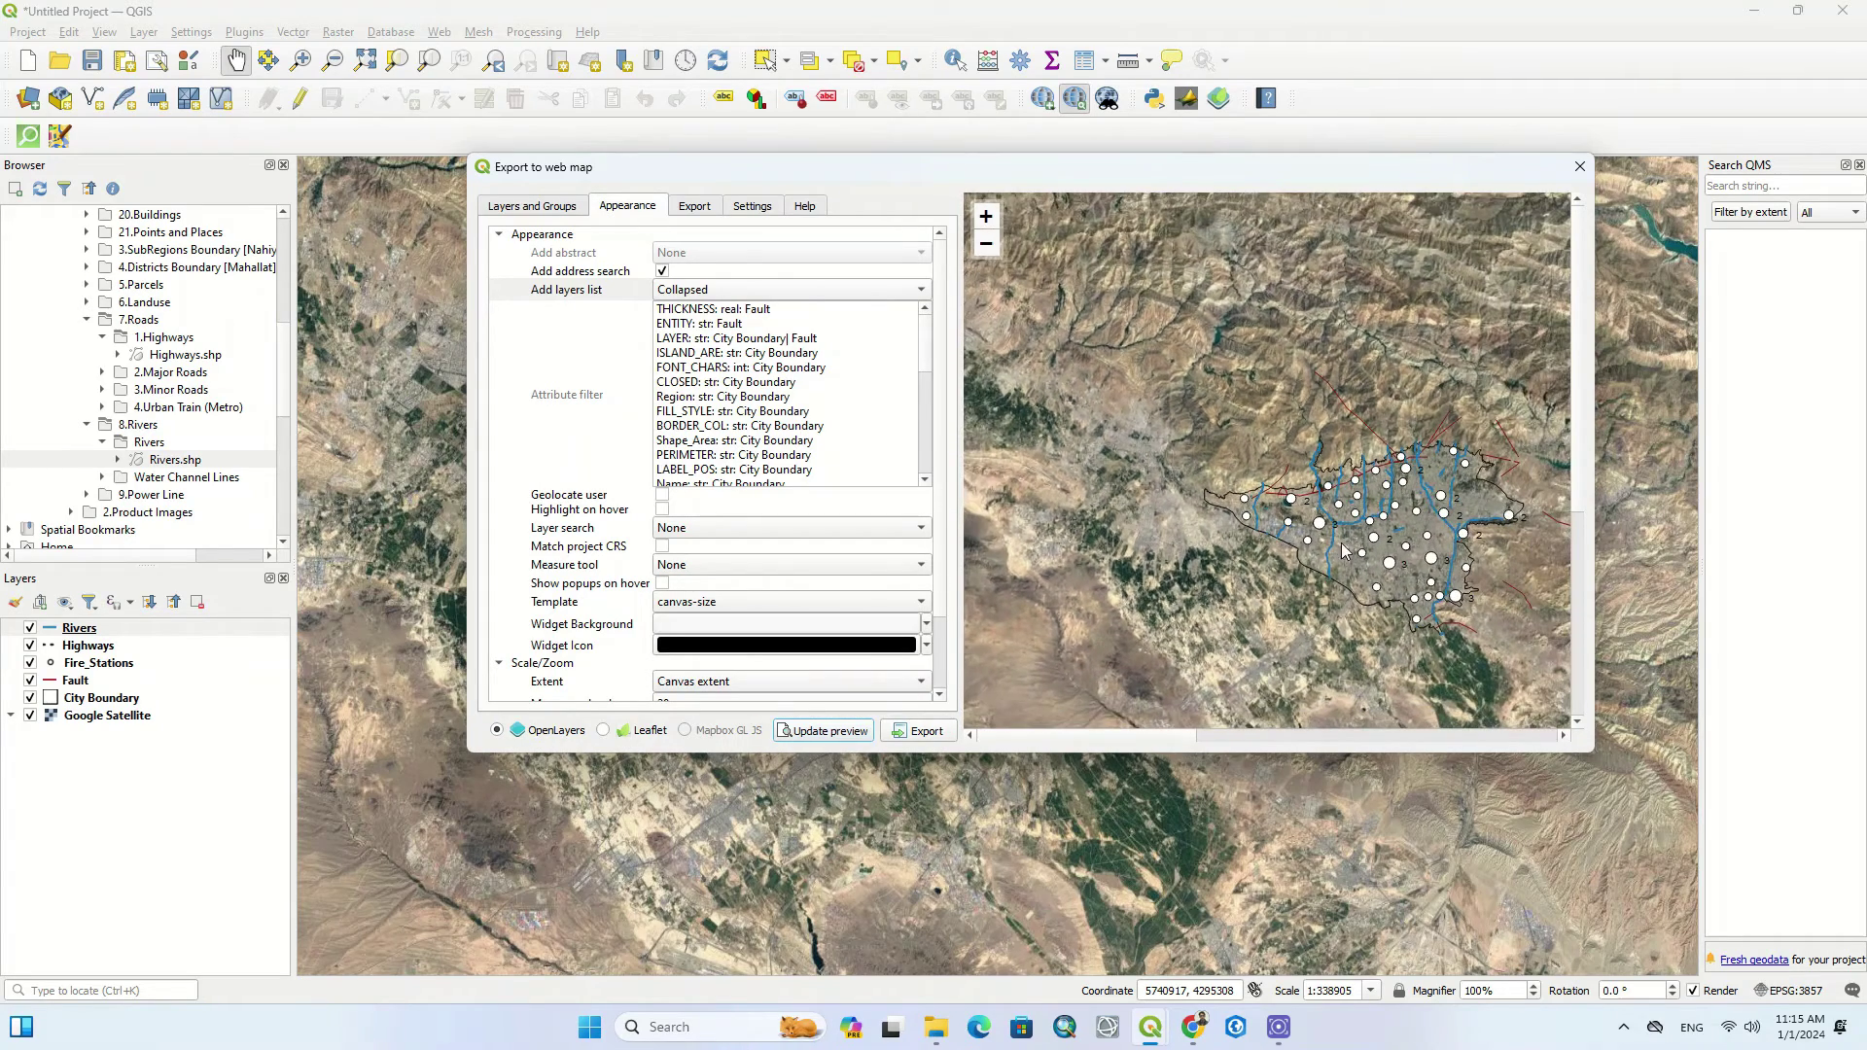
pyautogui.scroll(2, 1507, 556)
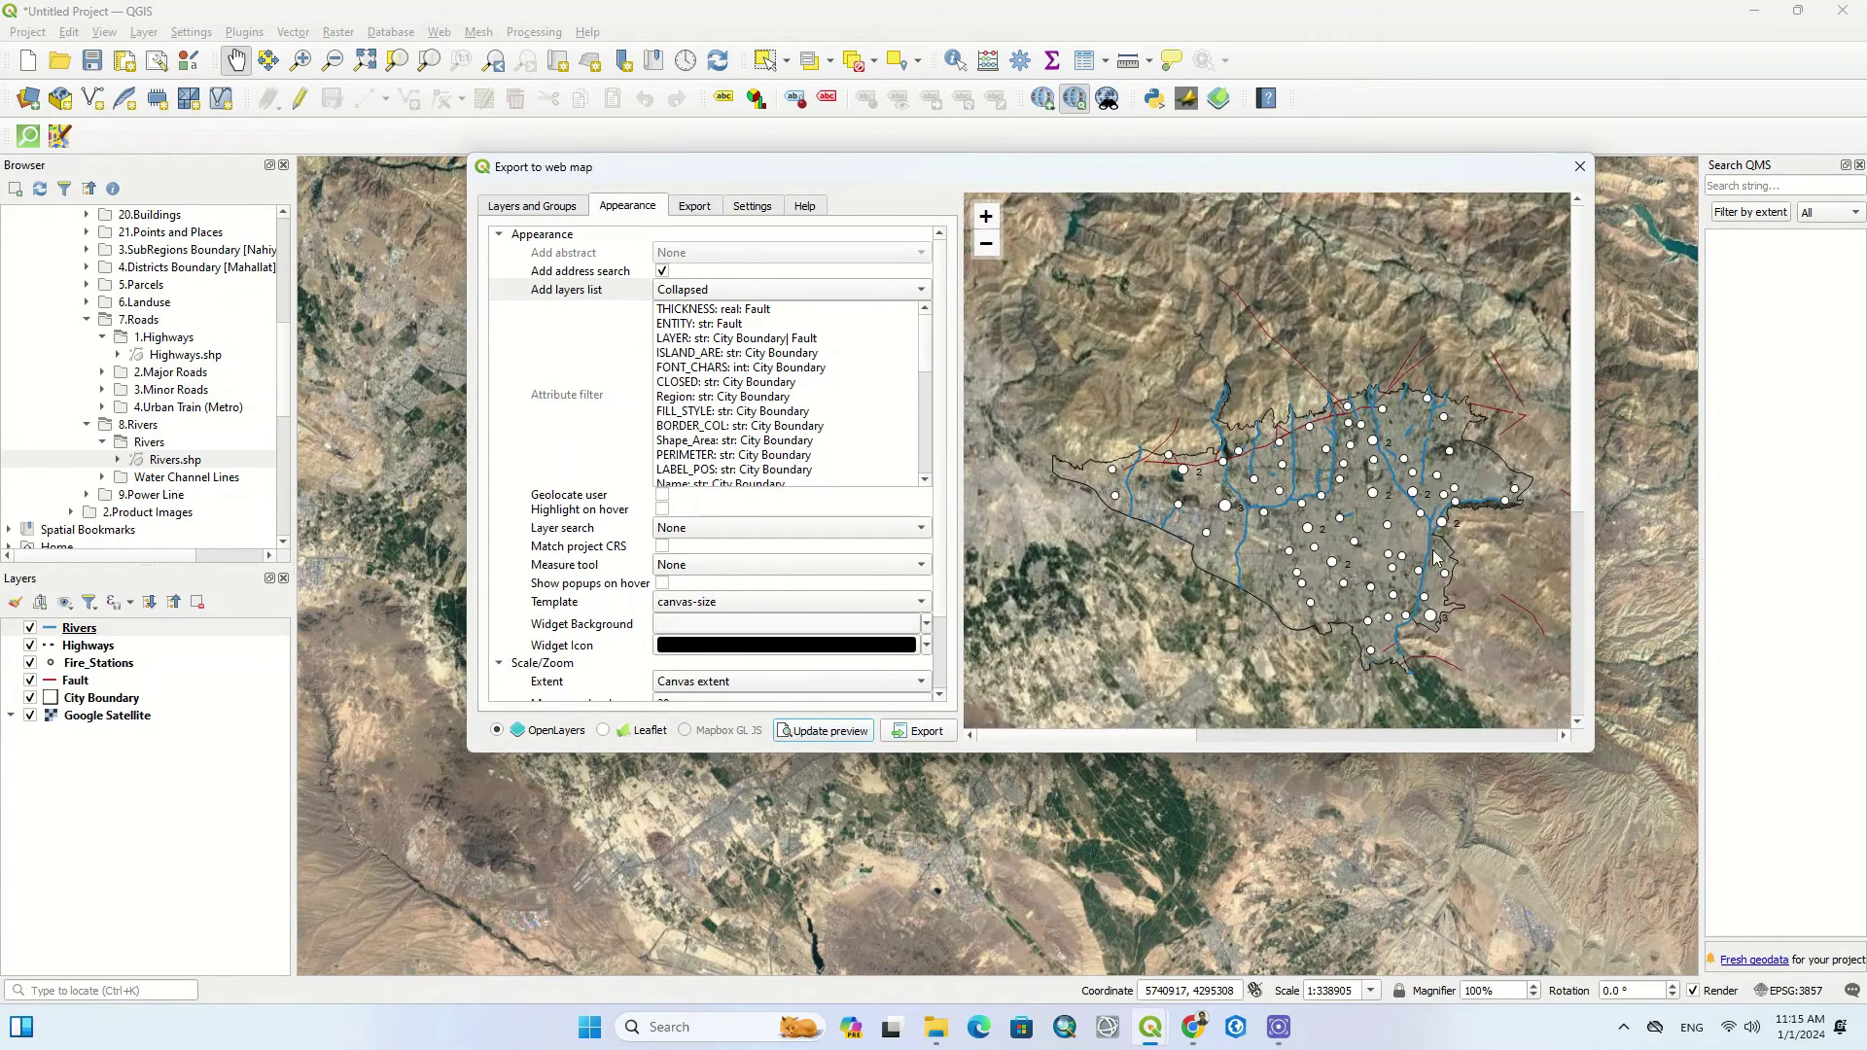
pyautogui.scroll(2, 1416, 539)
pyautogui.scroll(-2, 1313, 547)
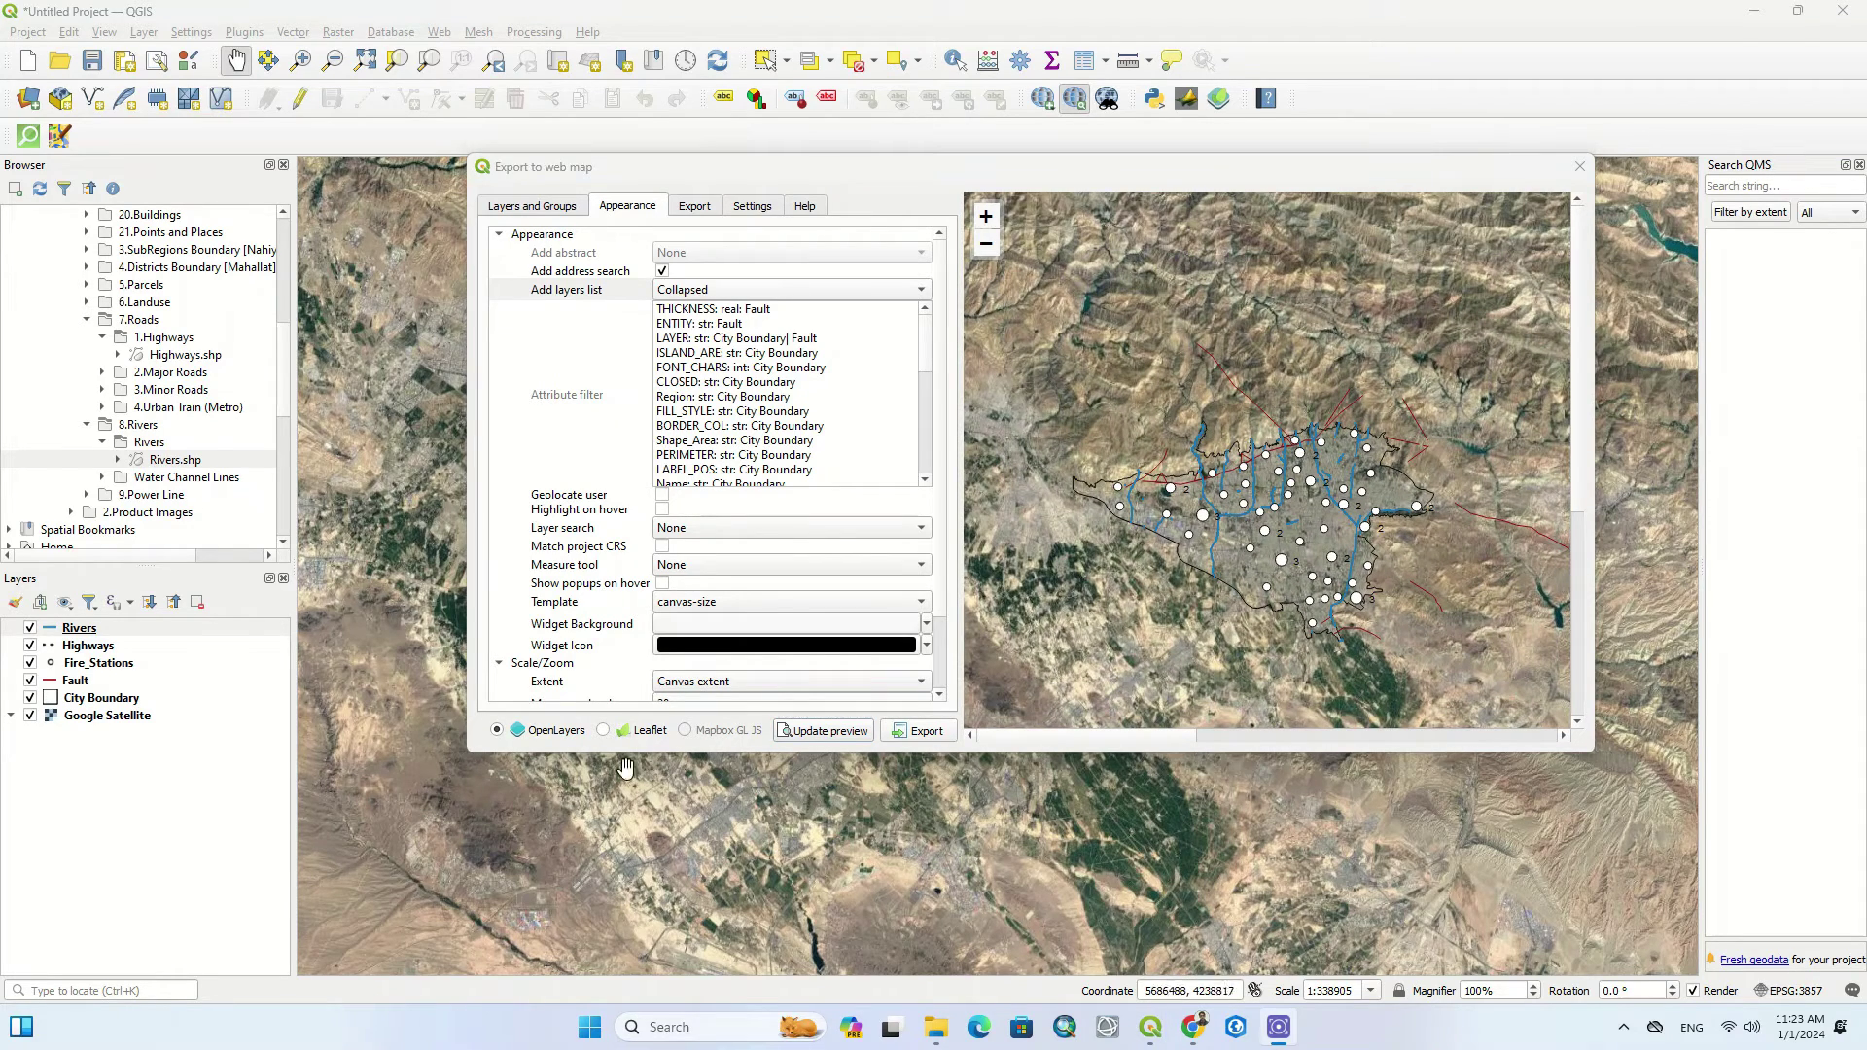
# Examine how the fire station clusters split and merge in the Leaflet preview, and return the export format to OpenLayers.
pyautogui.click(603, 730)
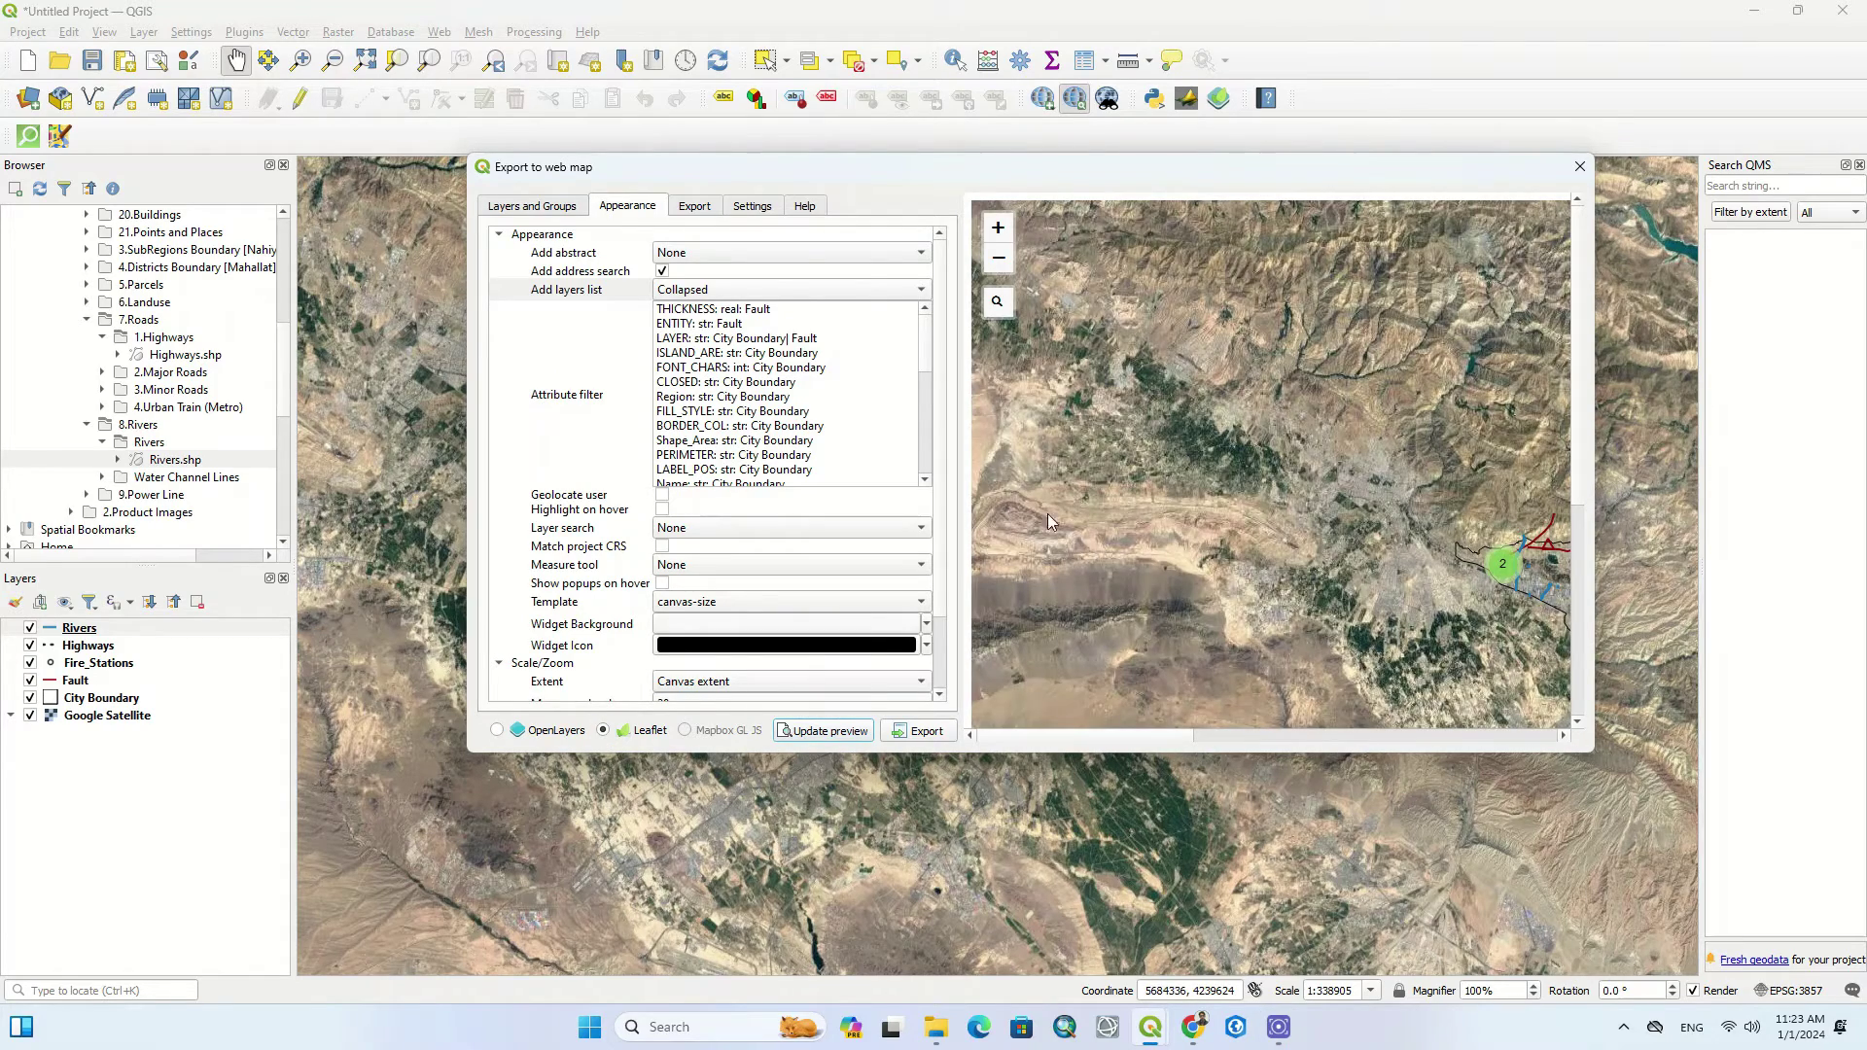
pyautogui.scroll(3, 1355, 534)
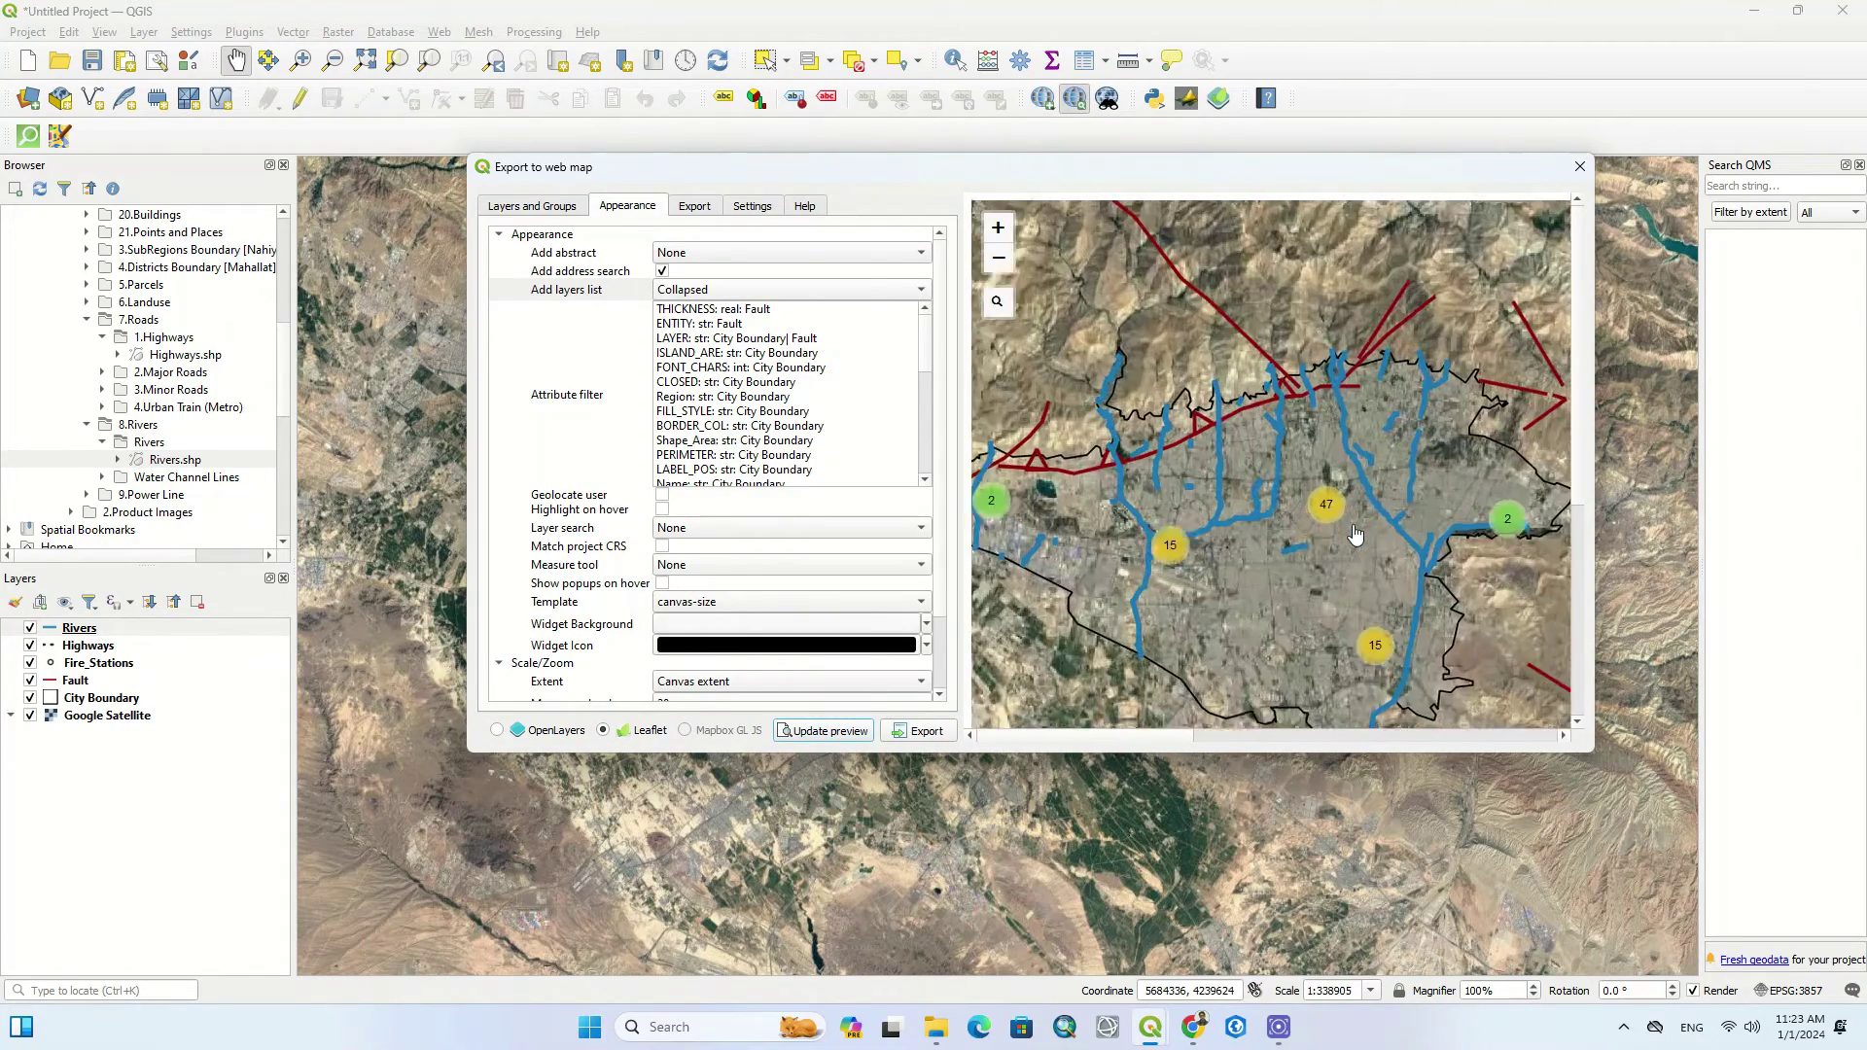
pyautogui.scroll(2, 1354, 534)
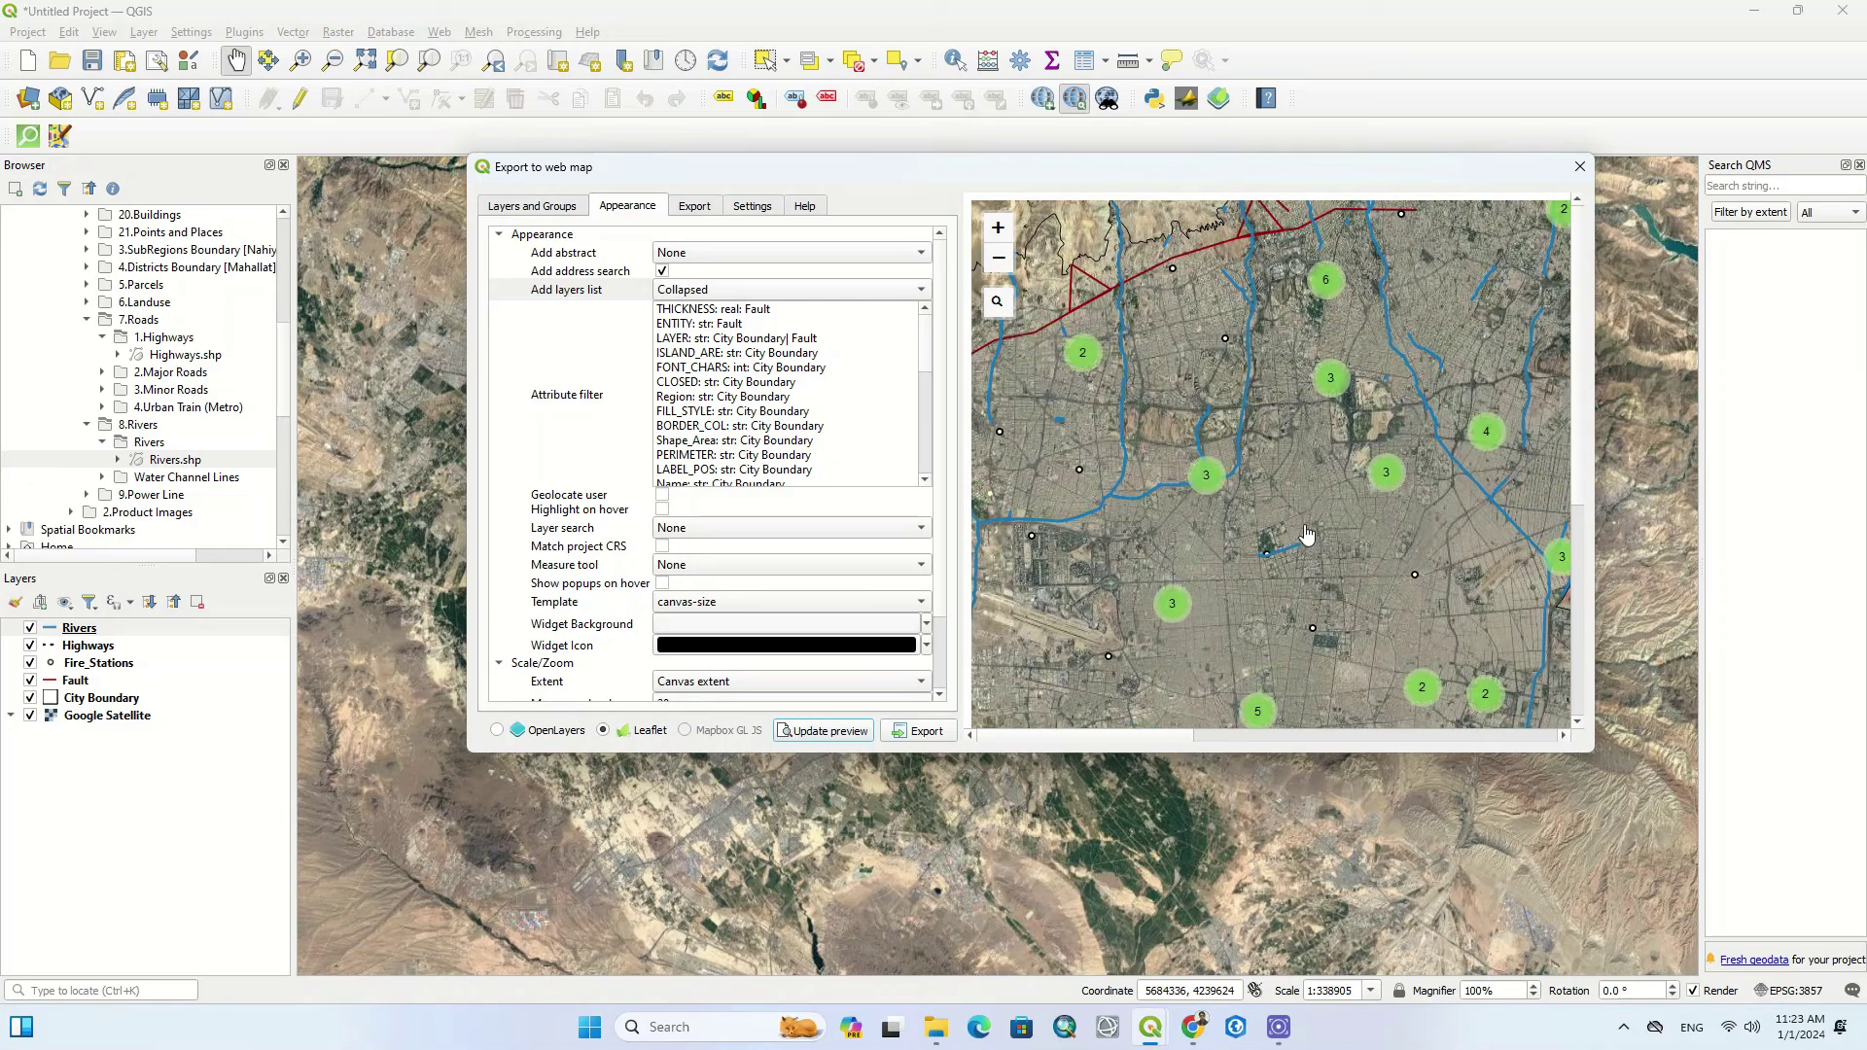
pyautogui.scroll(-3, 1306, 533)
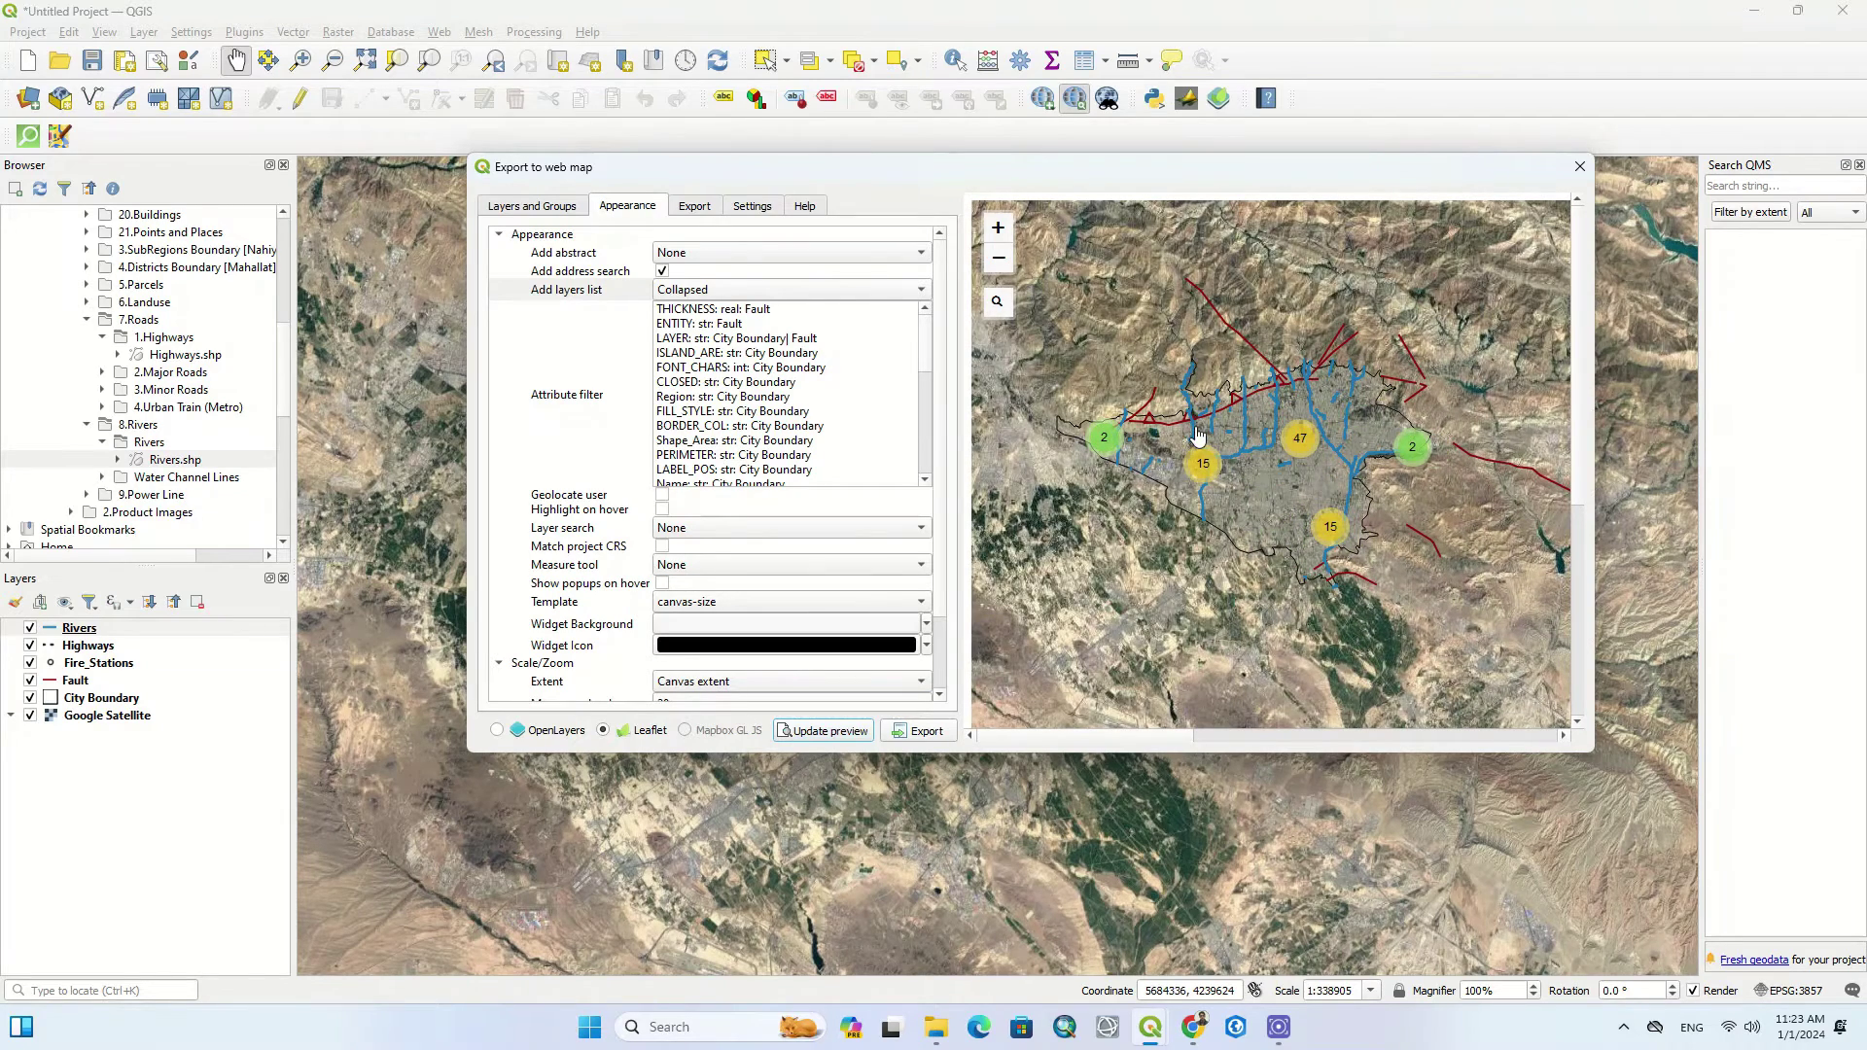
pyautogui.moveTo(1132, 362); pyautogui.dragTo(1151, 371)
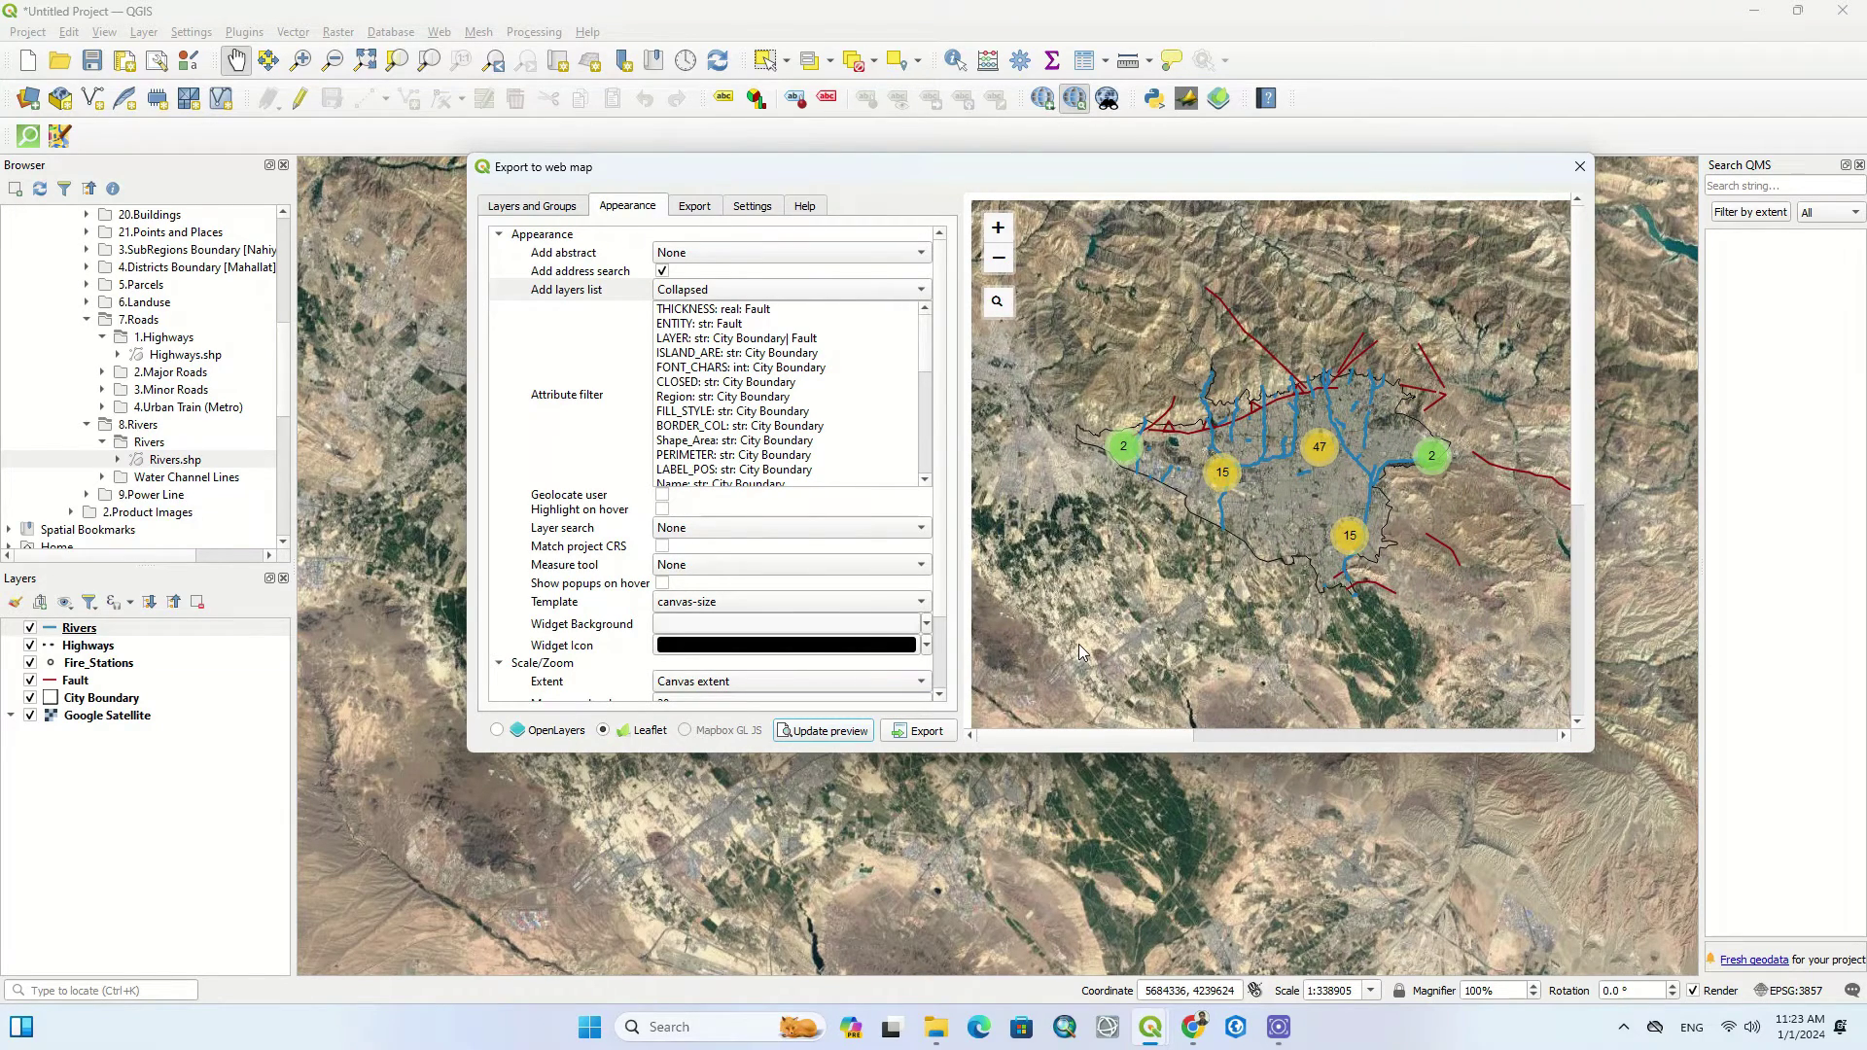
pyautogui.click(545, 730)
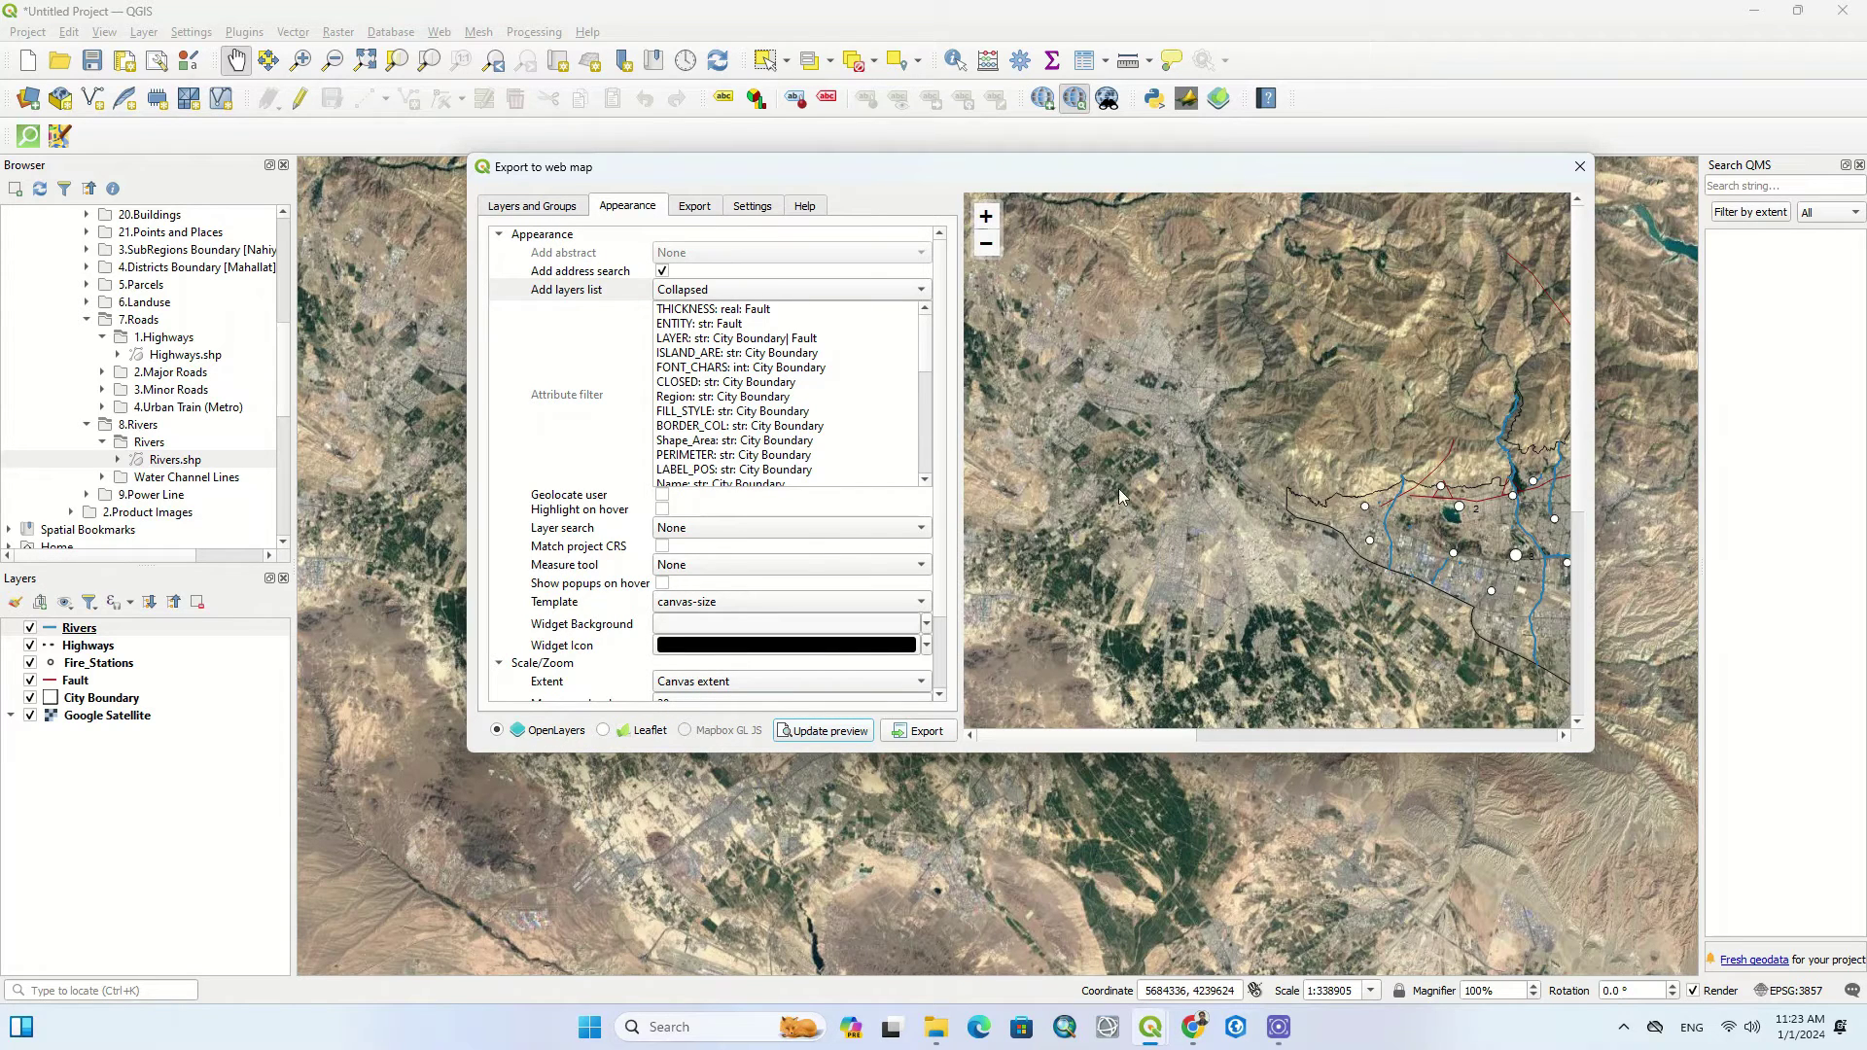
# Enable Highlight on hover and Match project CRS, keeping layer search at None and choosing Metric for the measure tool.
pyautogui.scroll(-1, 1094, 452)
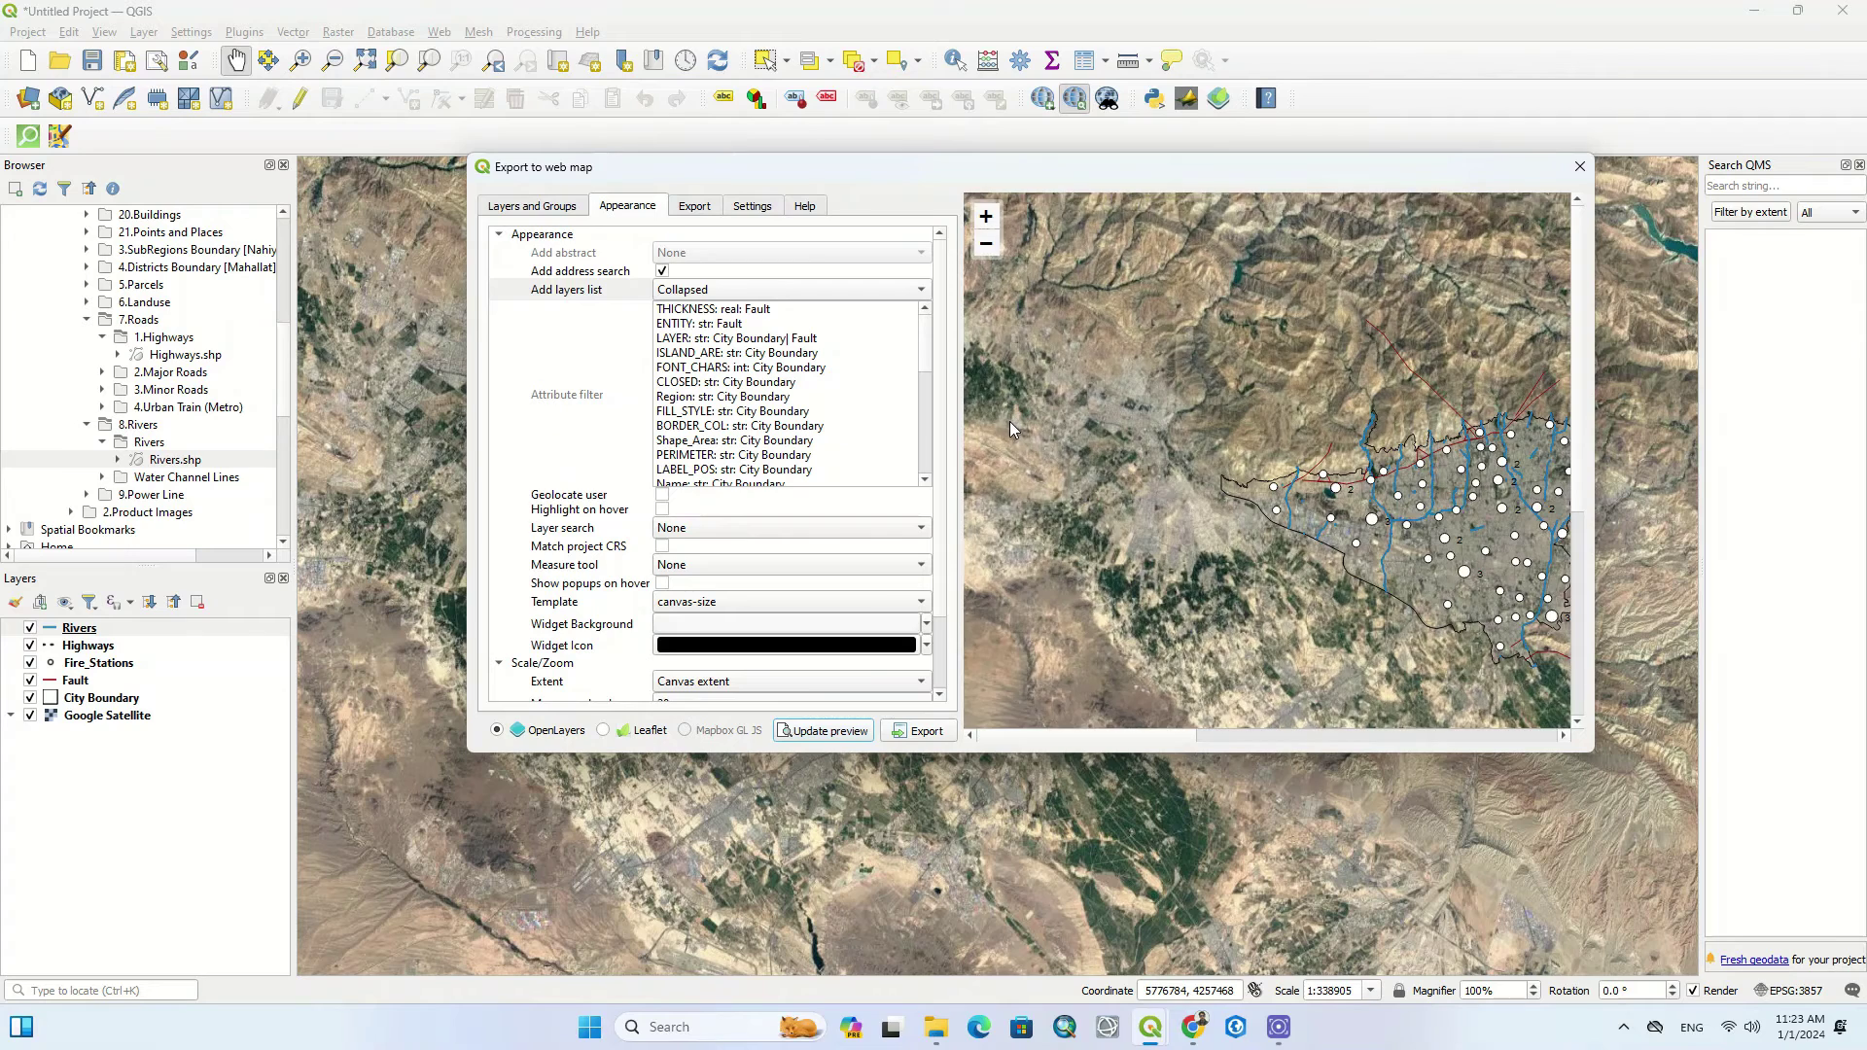
pyautogui.moveTo(1442, 533); pyautogui.dragTo(1296, 500)
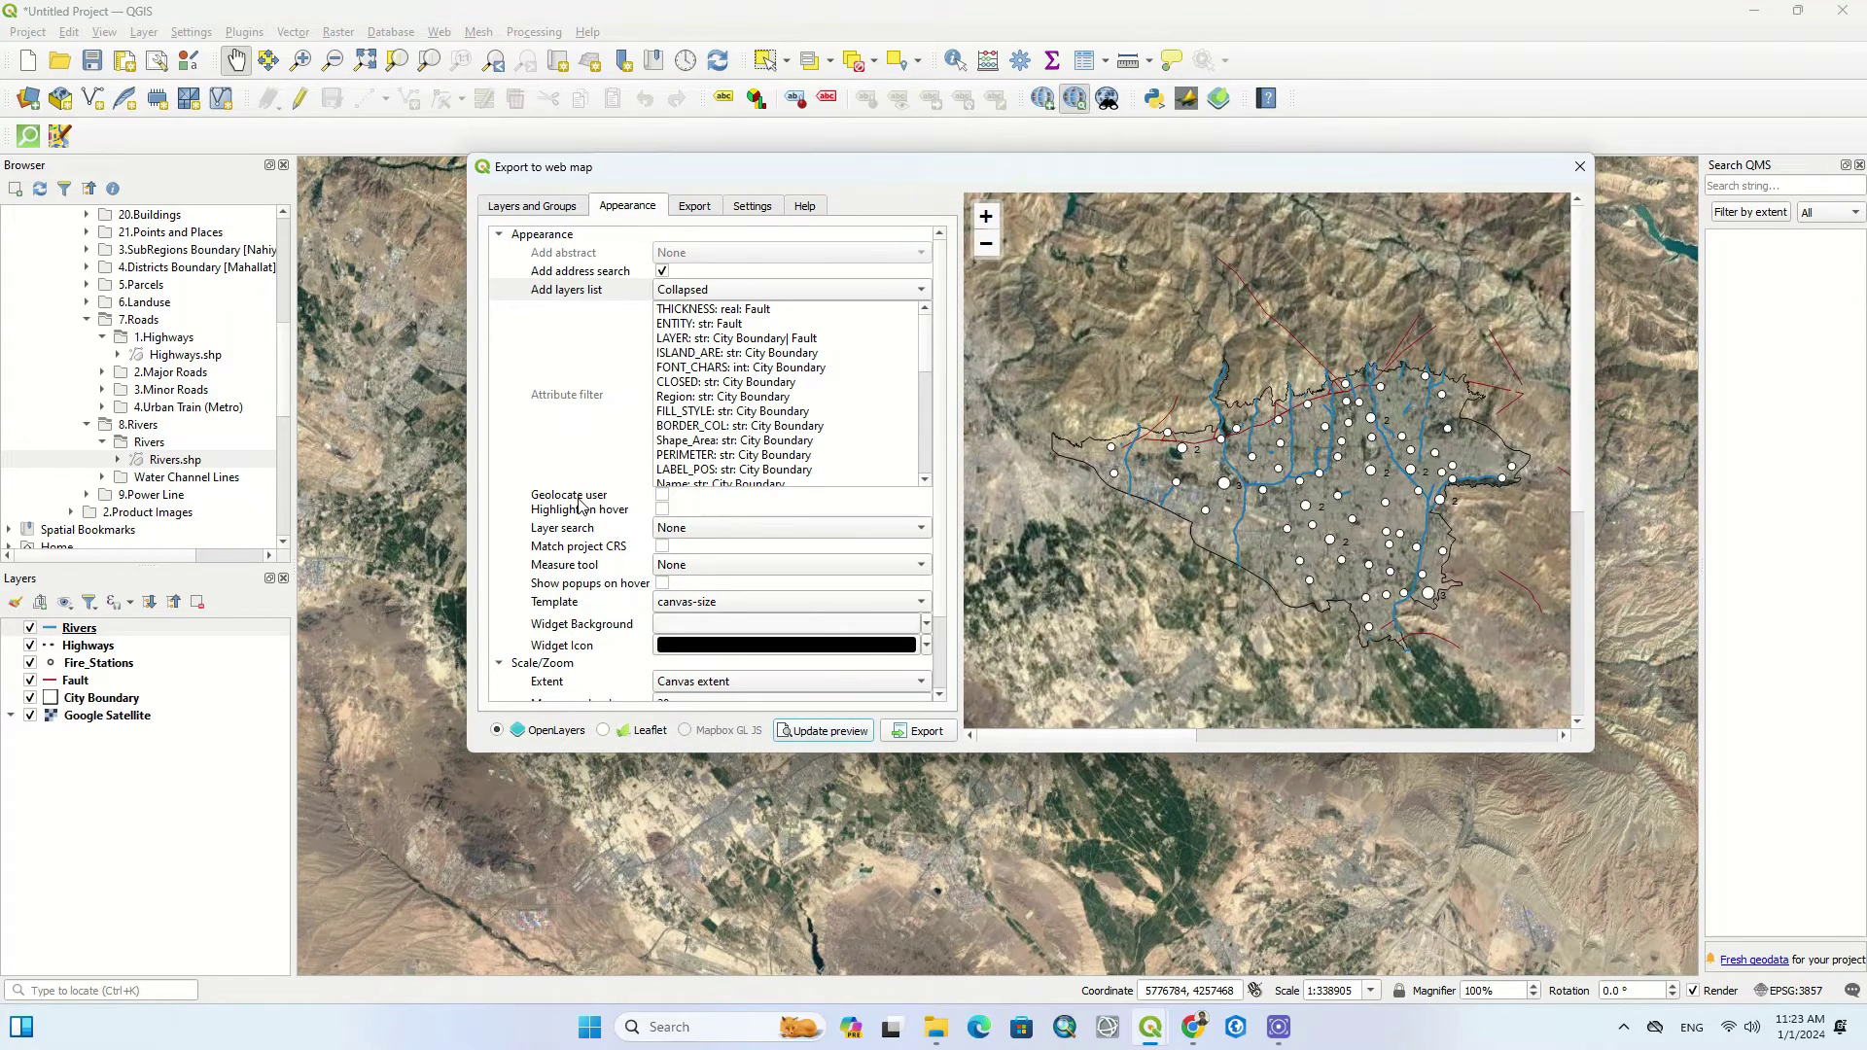
pyautogui.click(662, 511)
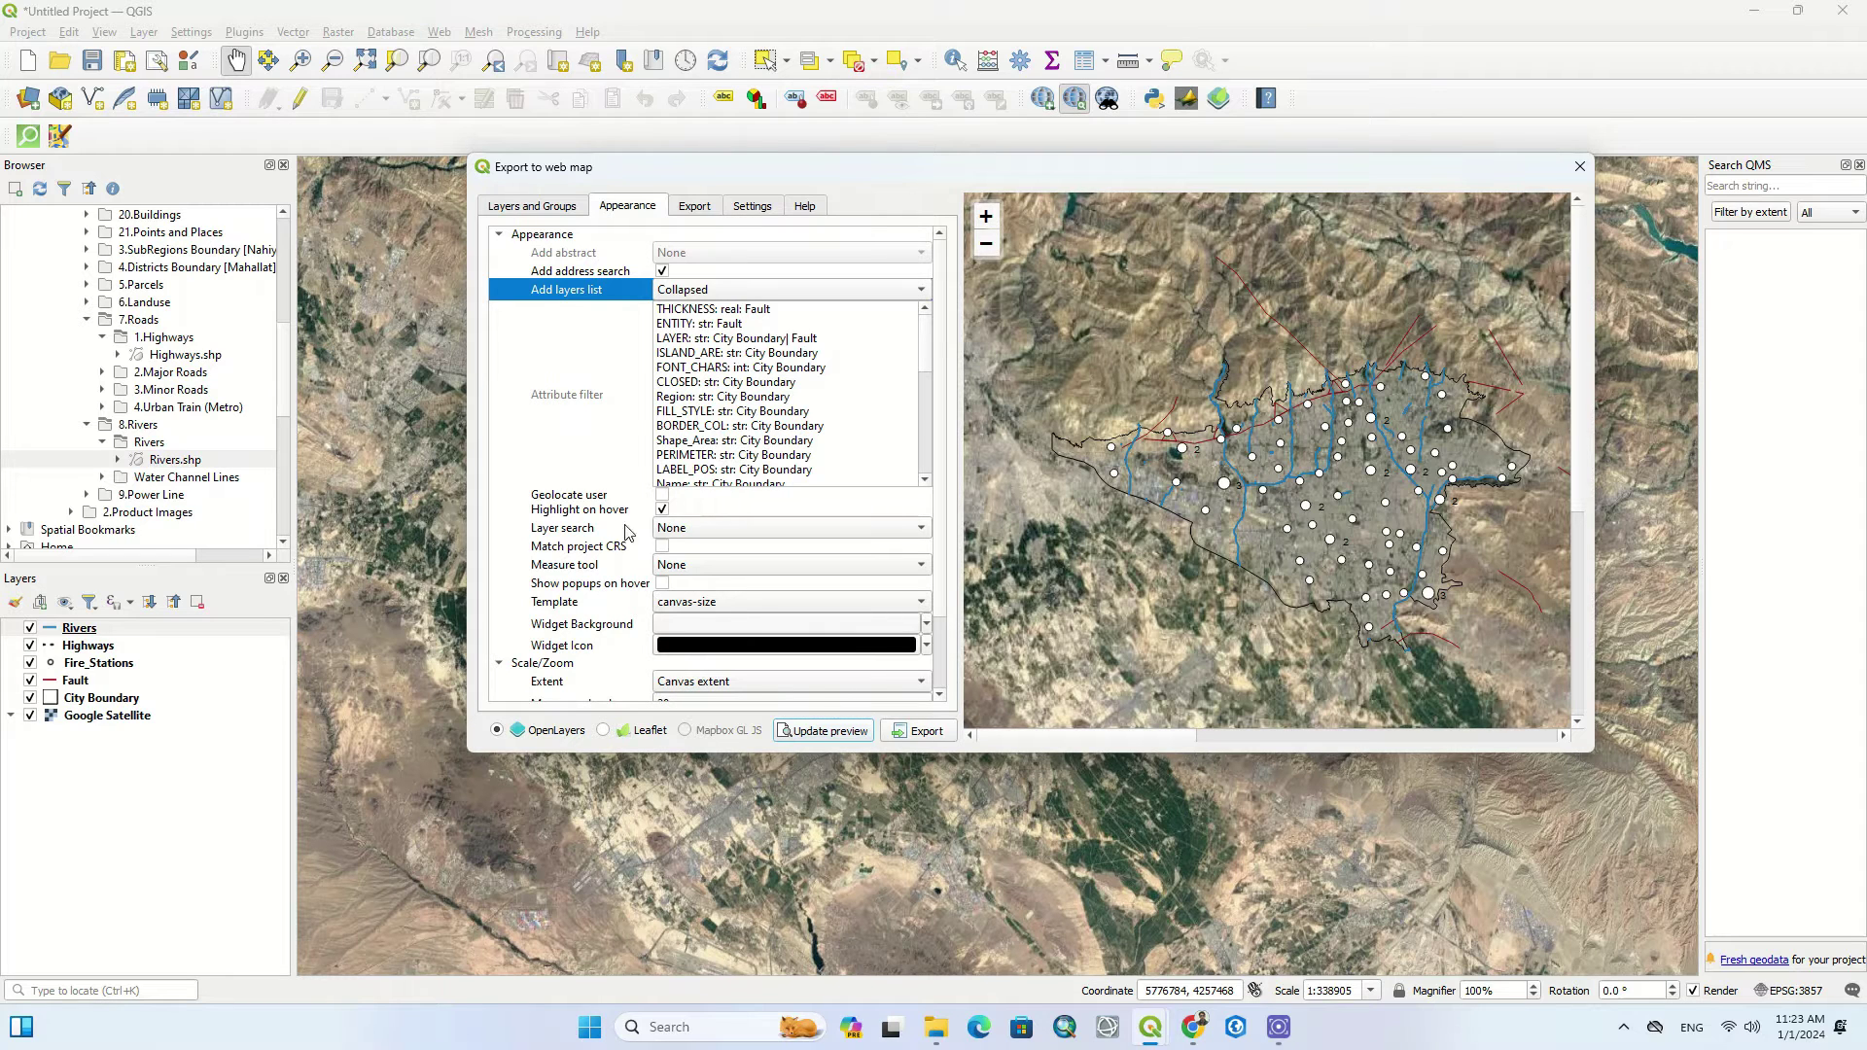
pyautogui.click(661, 527)
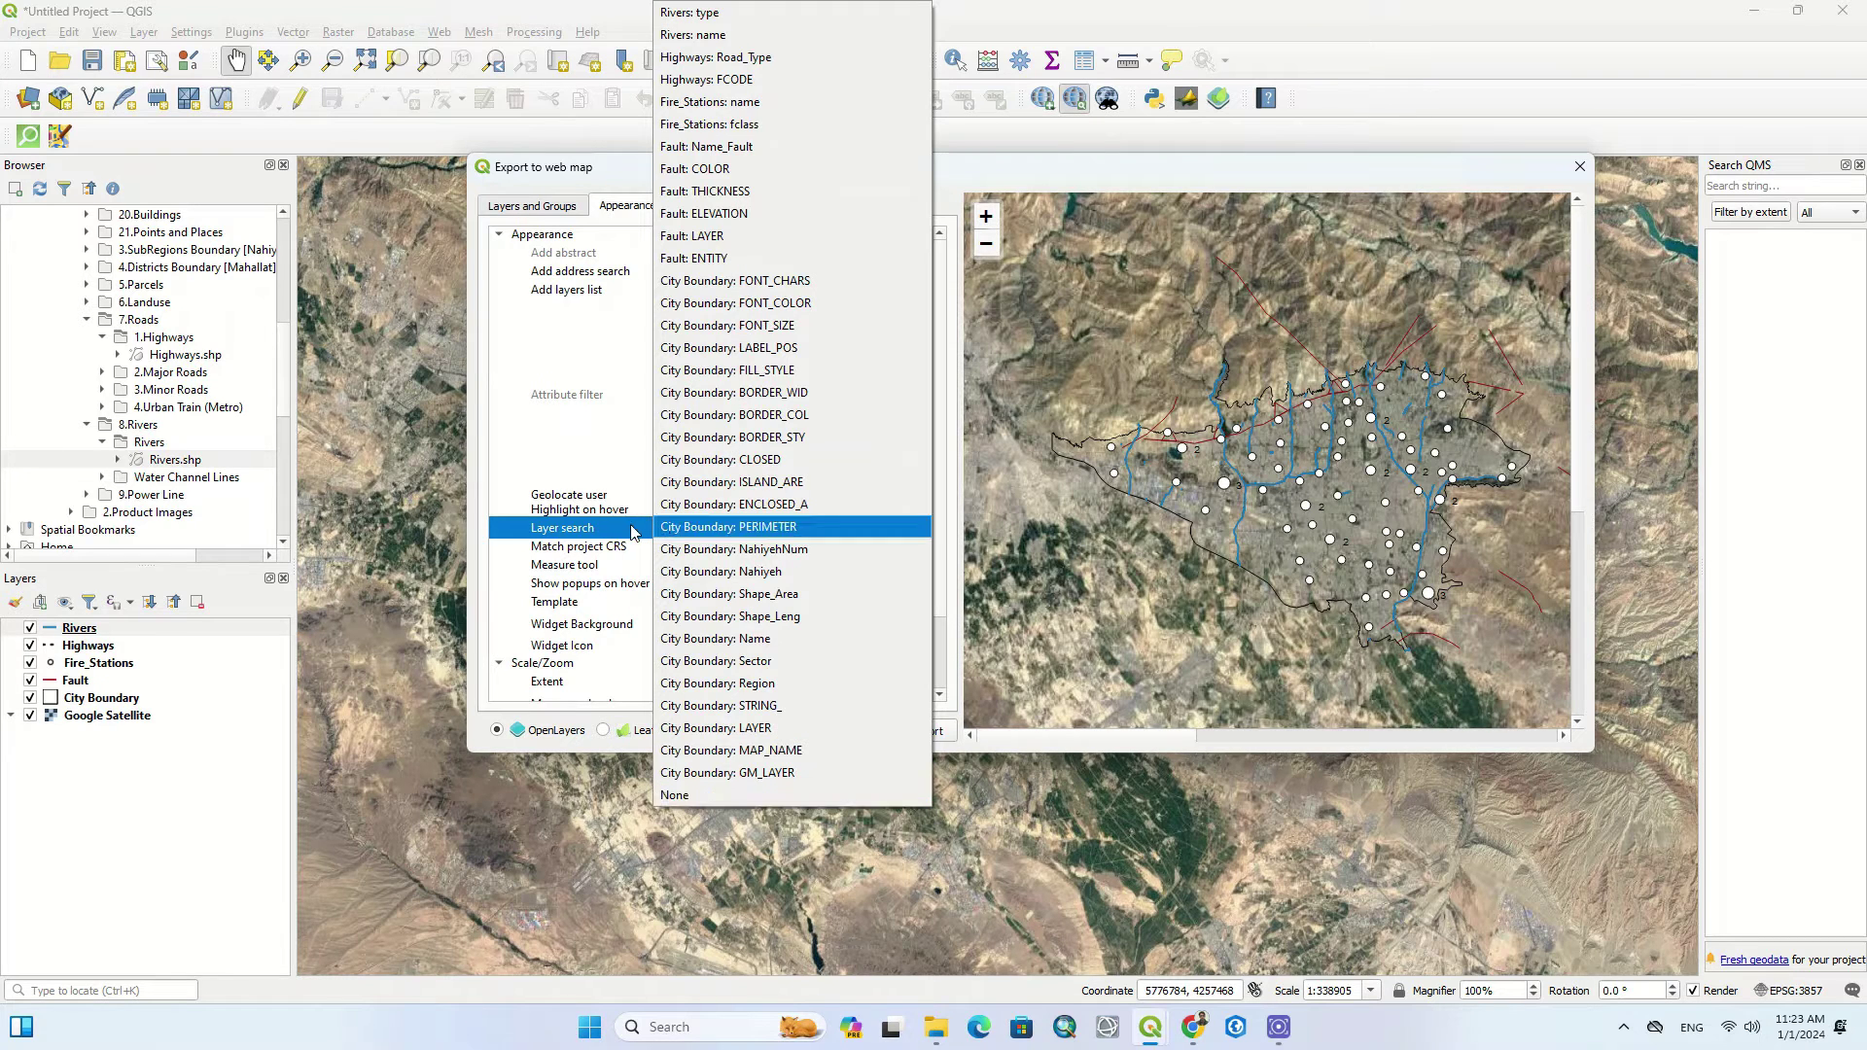
pyautogui.click(627, 532)
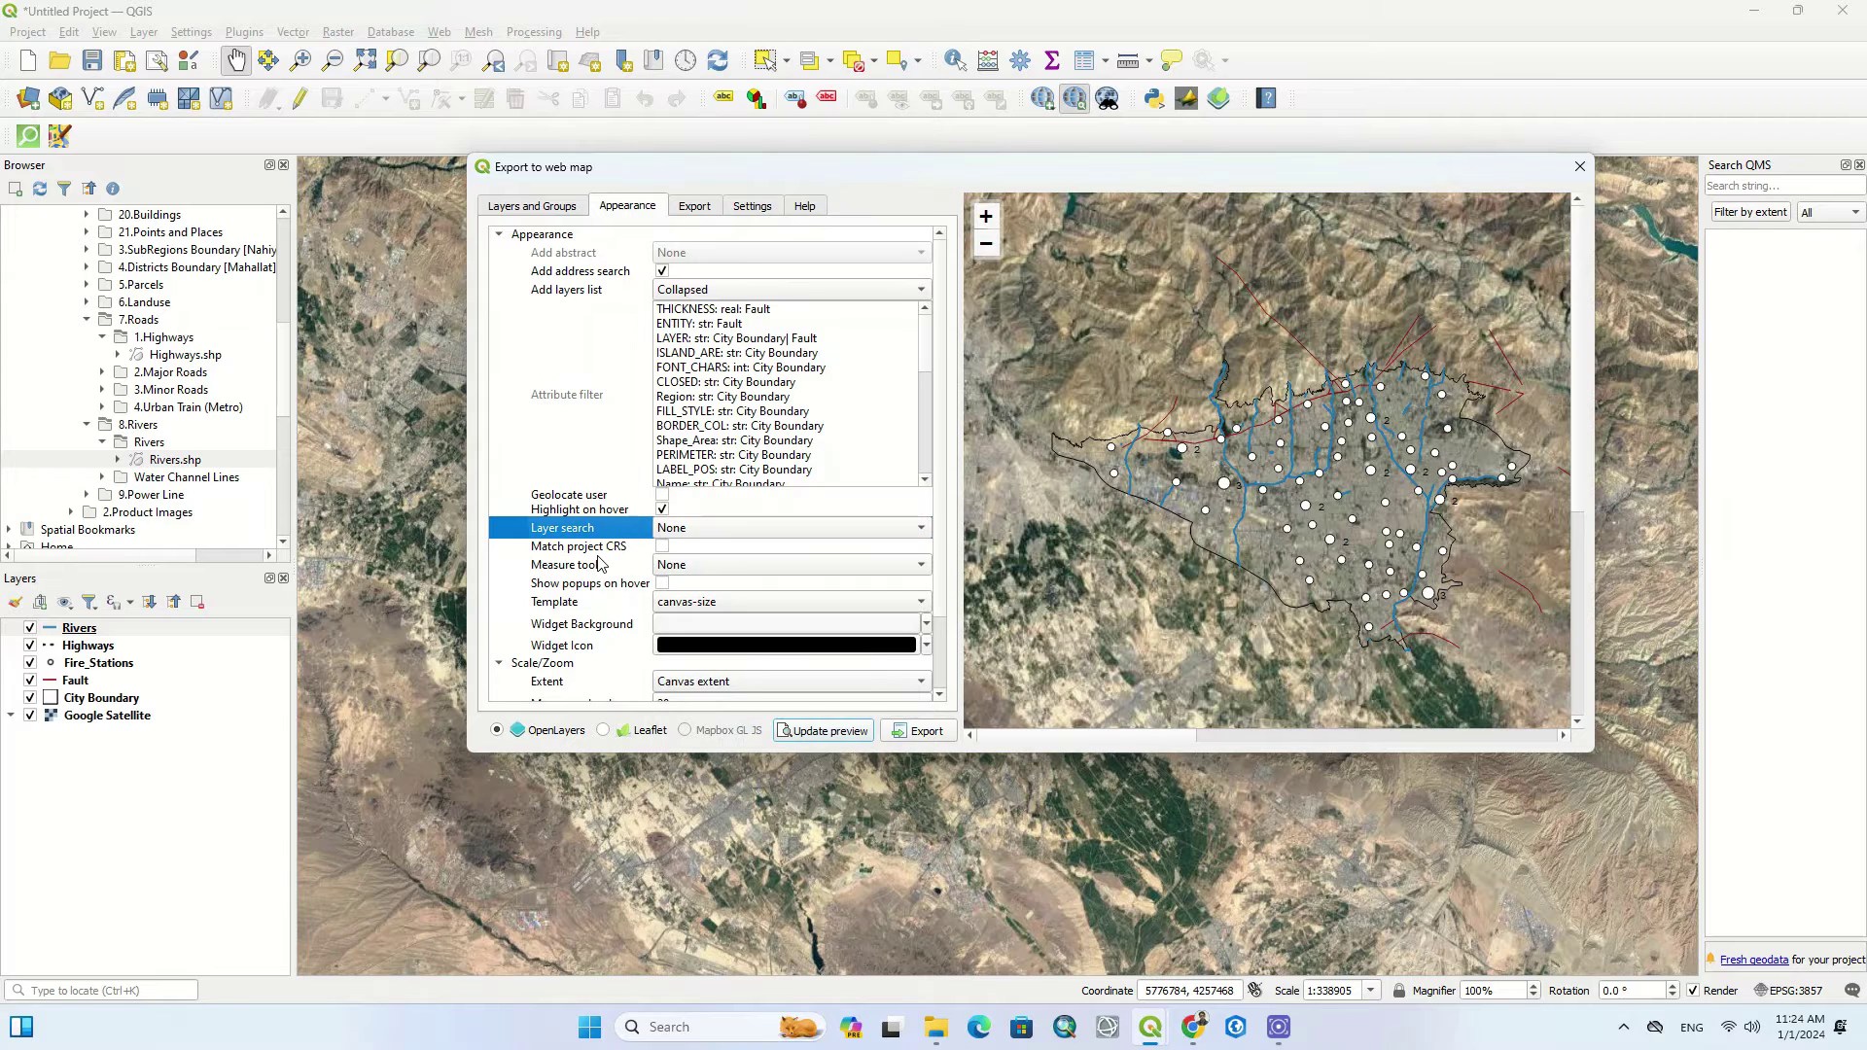
pyautogui.click(662, 546)
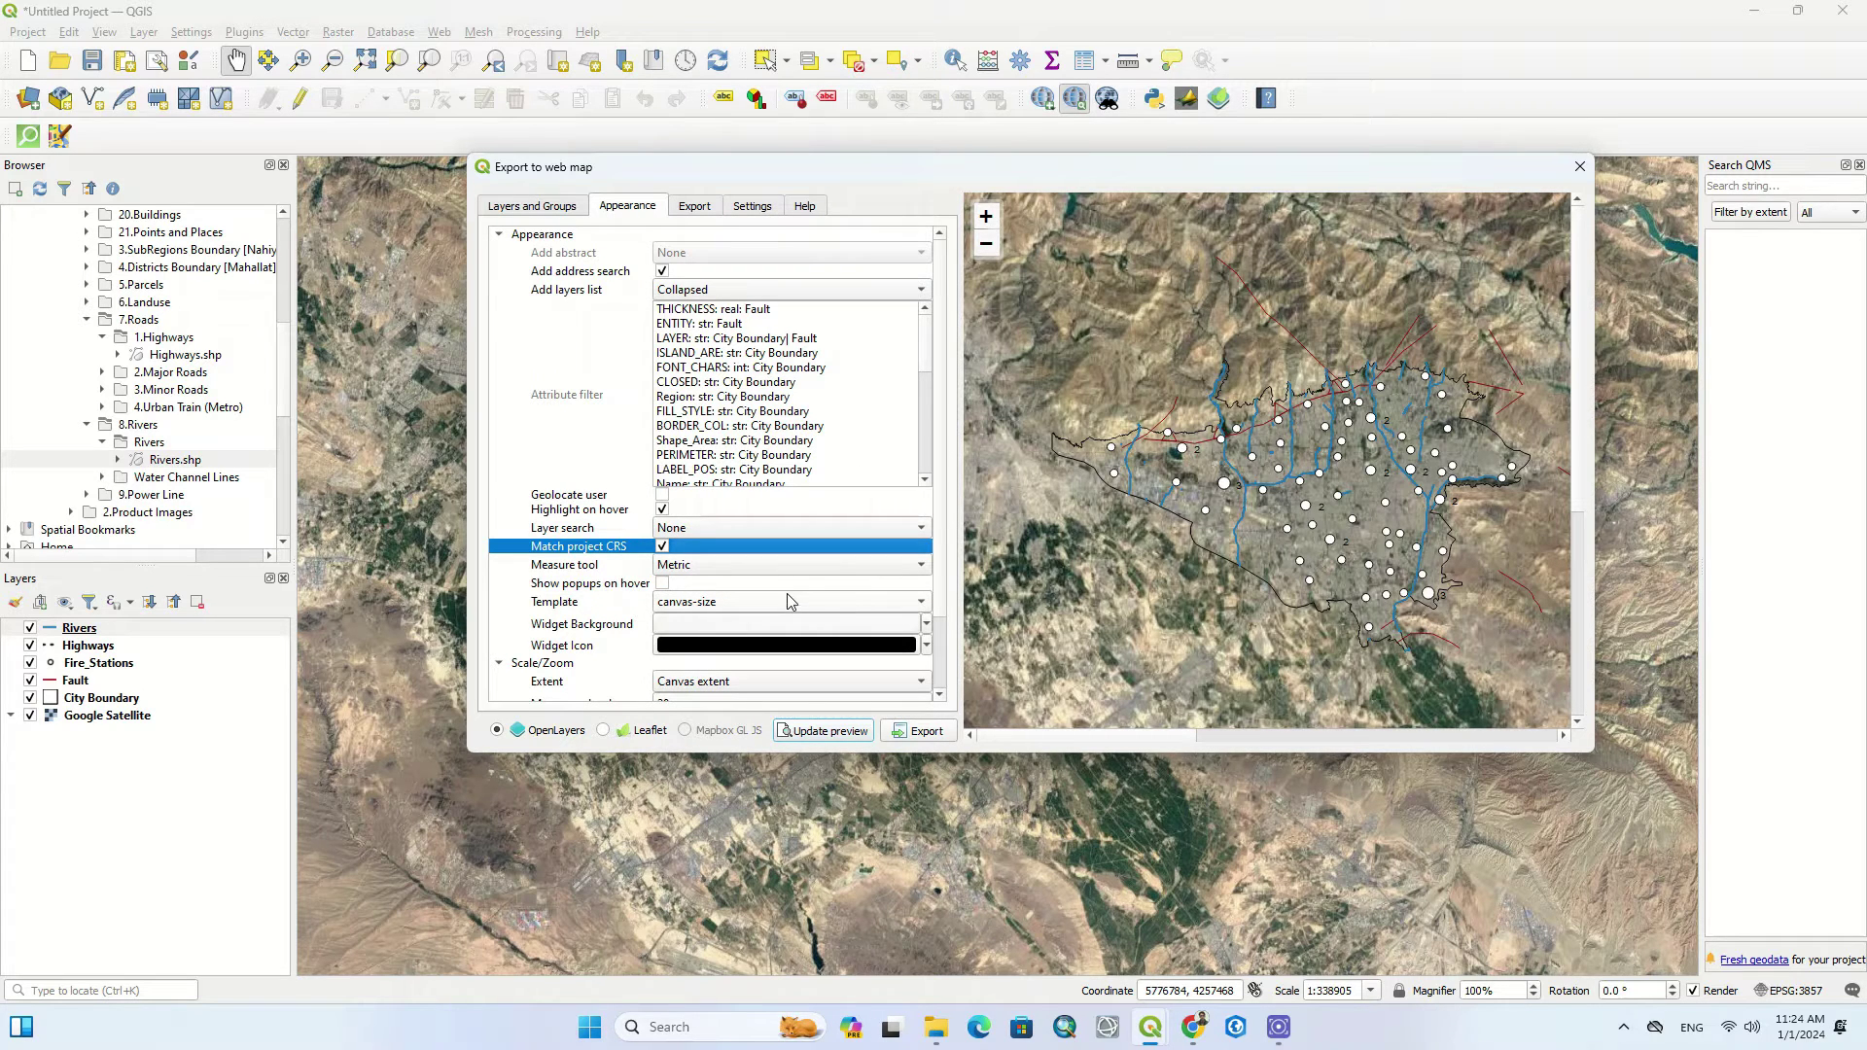
# Set the web map template to full-screen and keep the extent at Canvas extent.
pyautogui.click(583, 584)
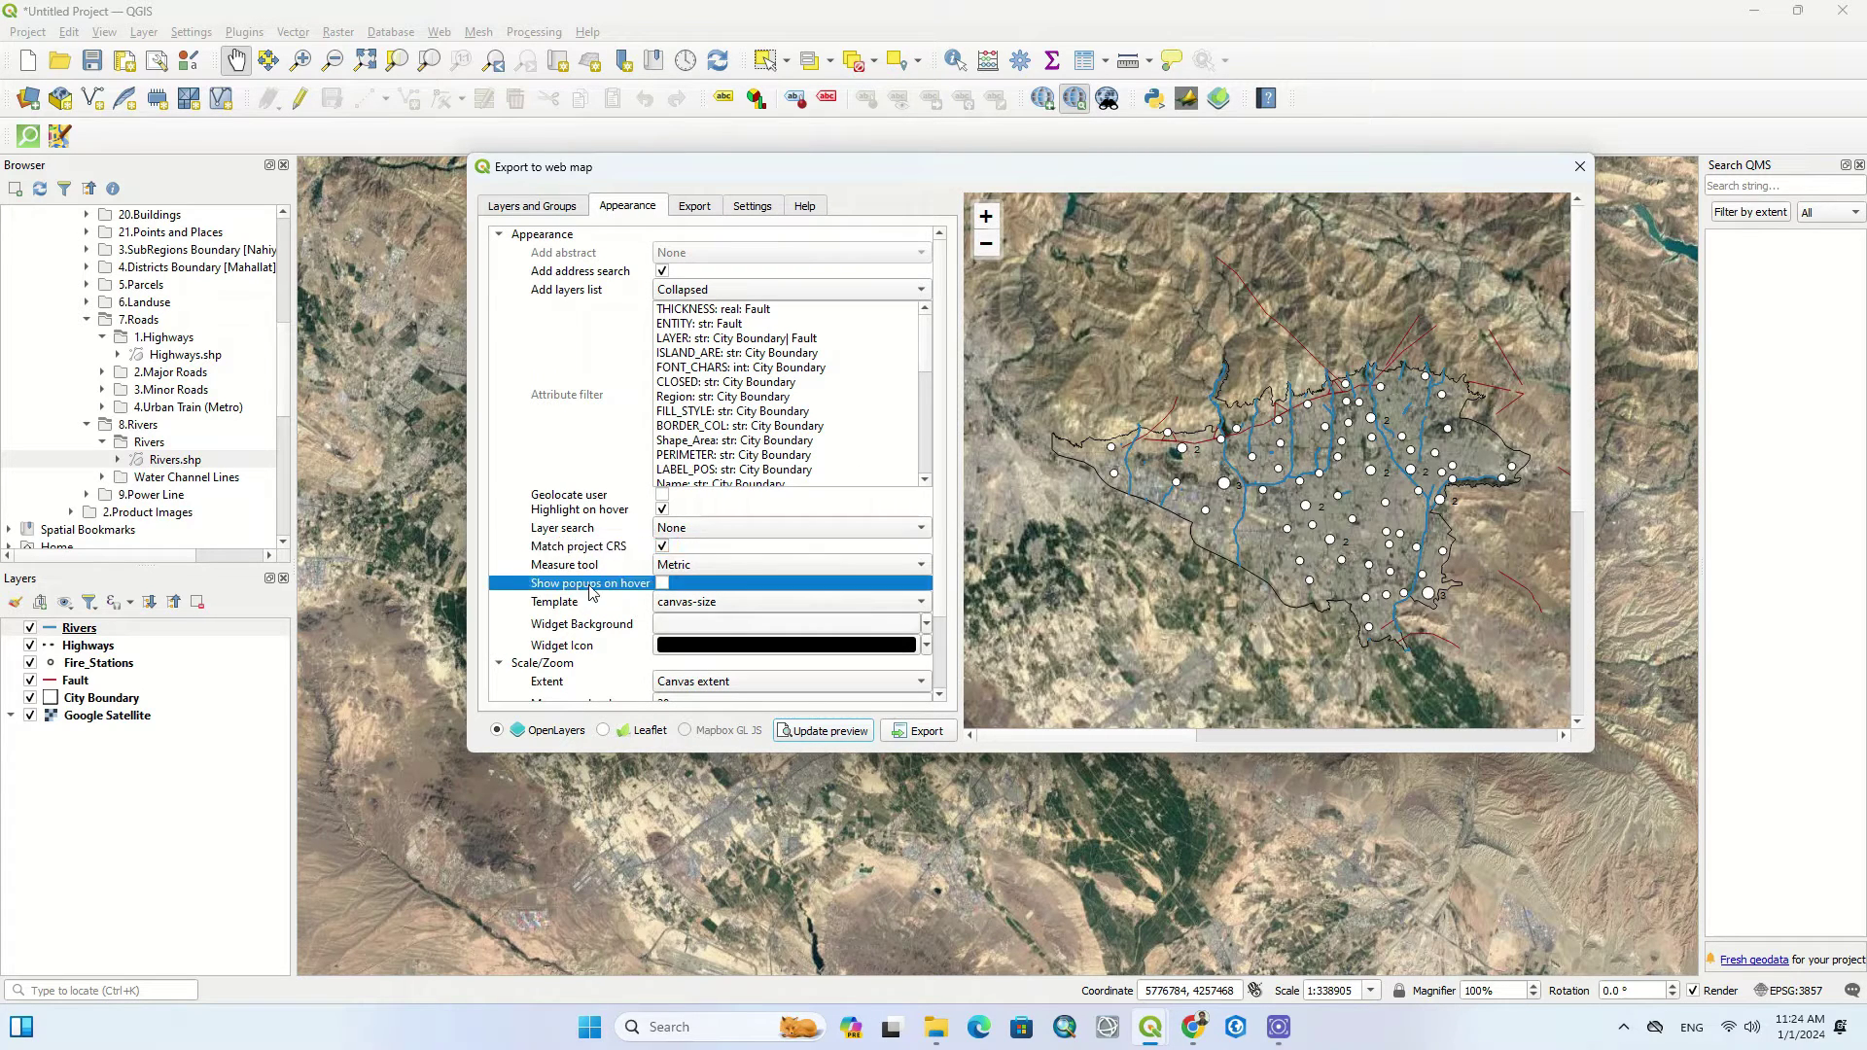
pyautogui.click(668, 604)
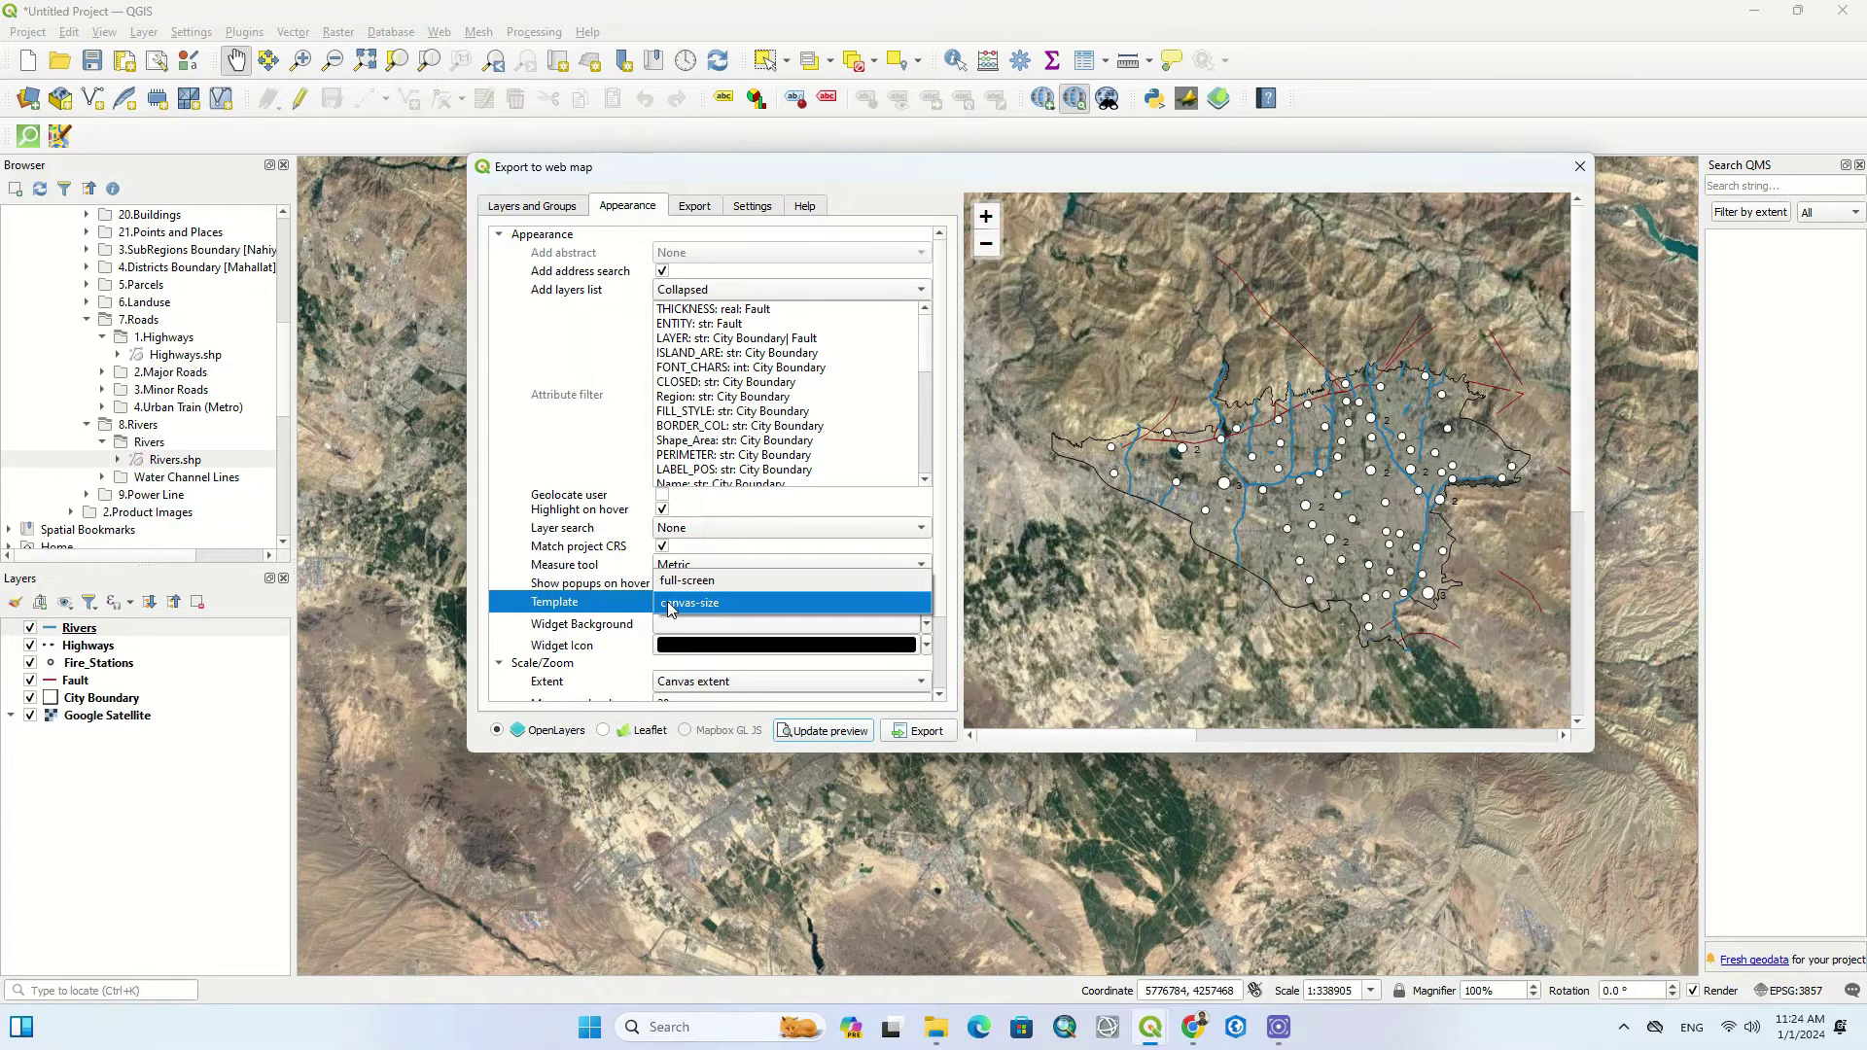
pyautogui.click(732, 581)
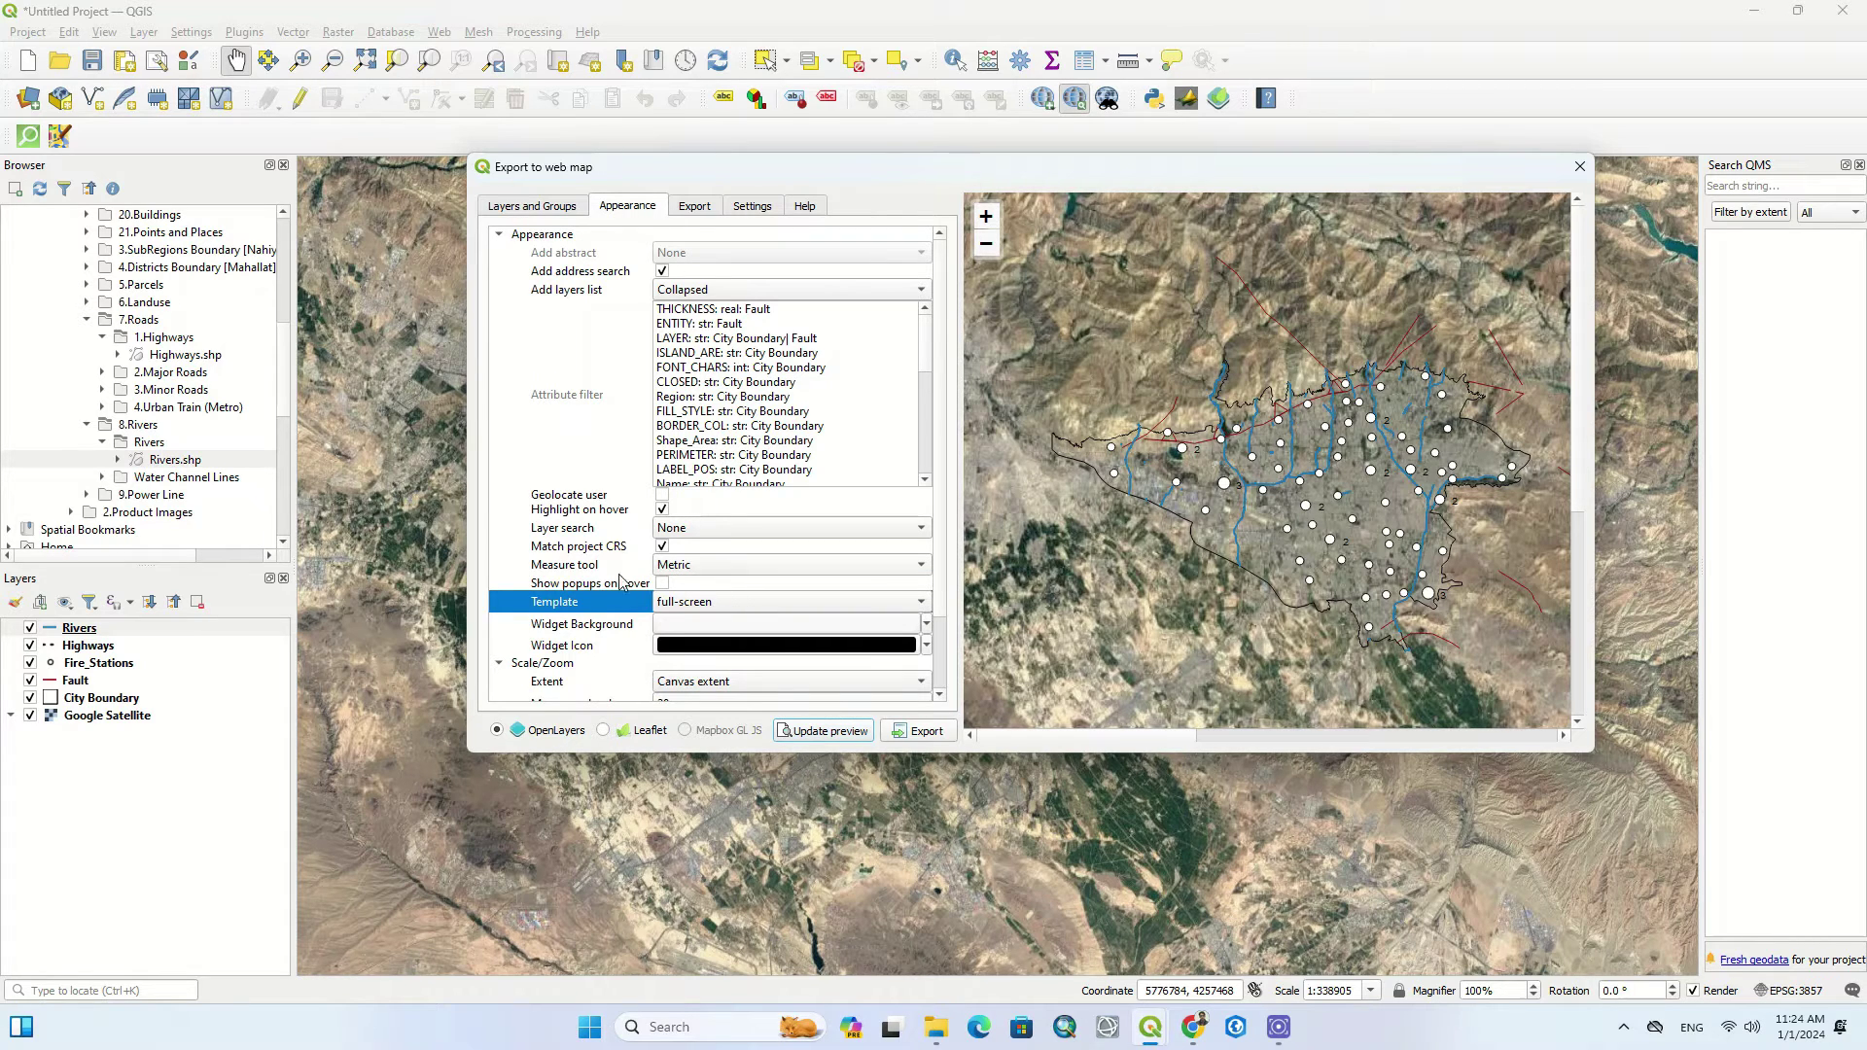
pyautogui.click(582, 627)
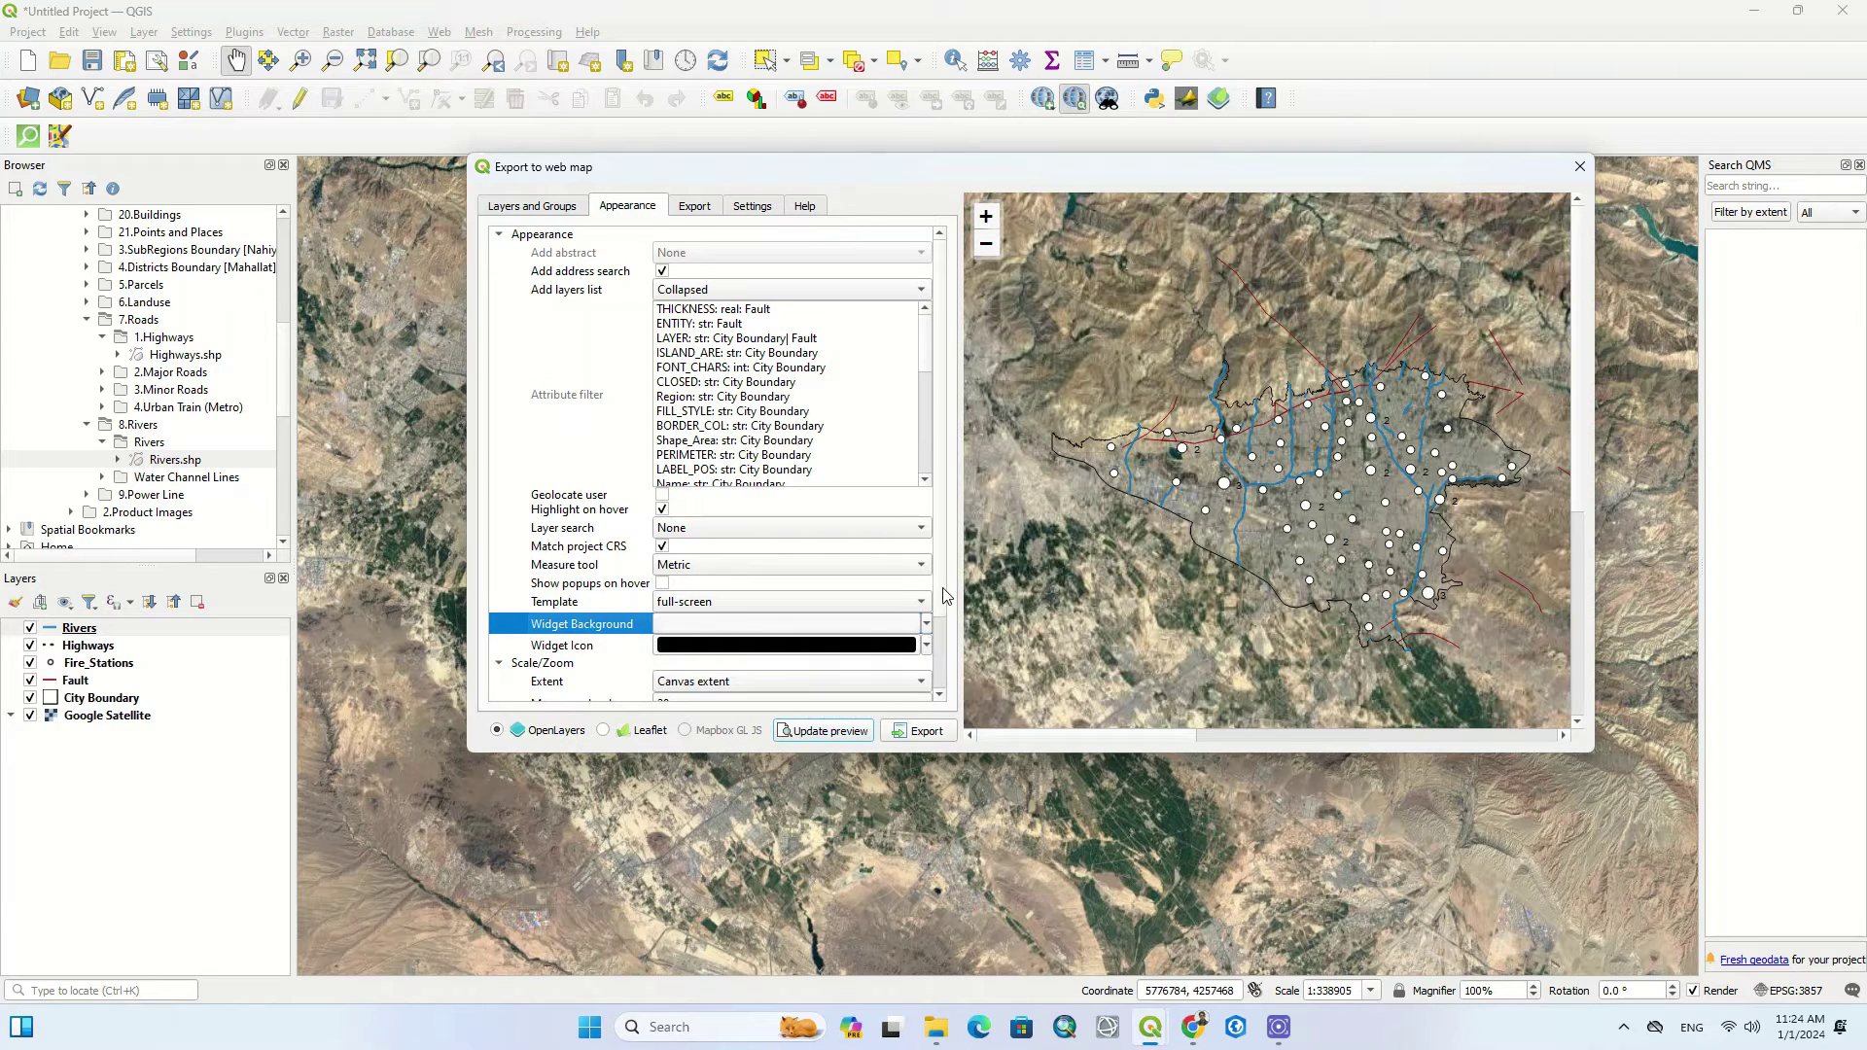
pyautogui.scroll(-3, 943, 595)
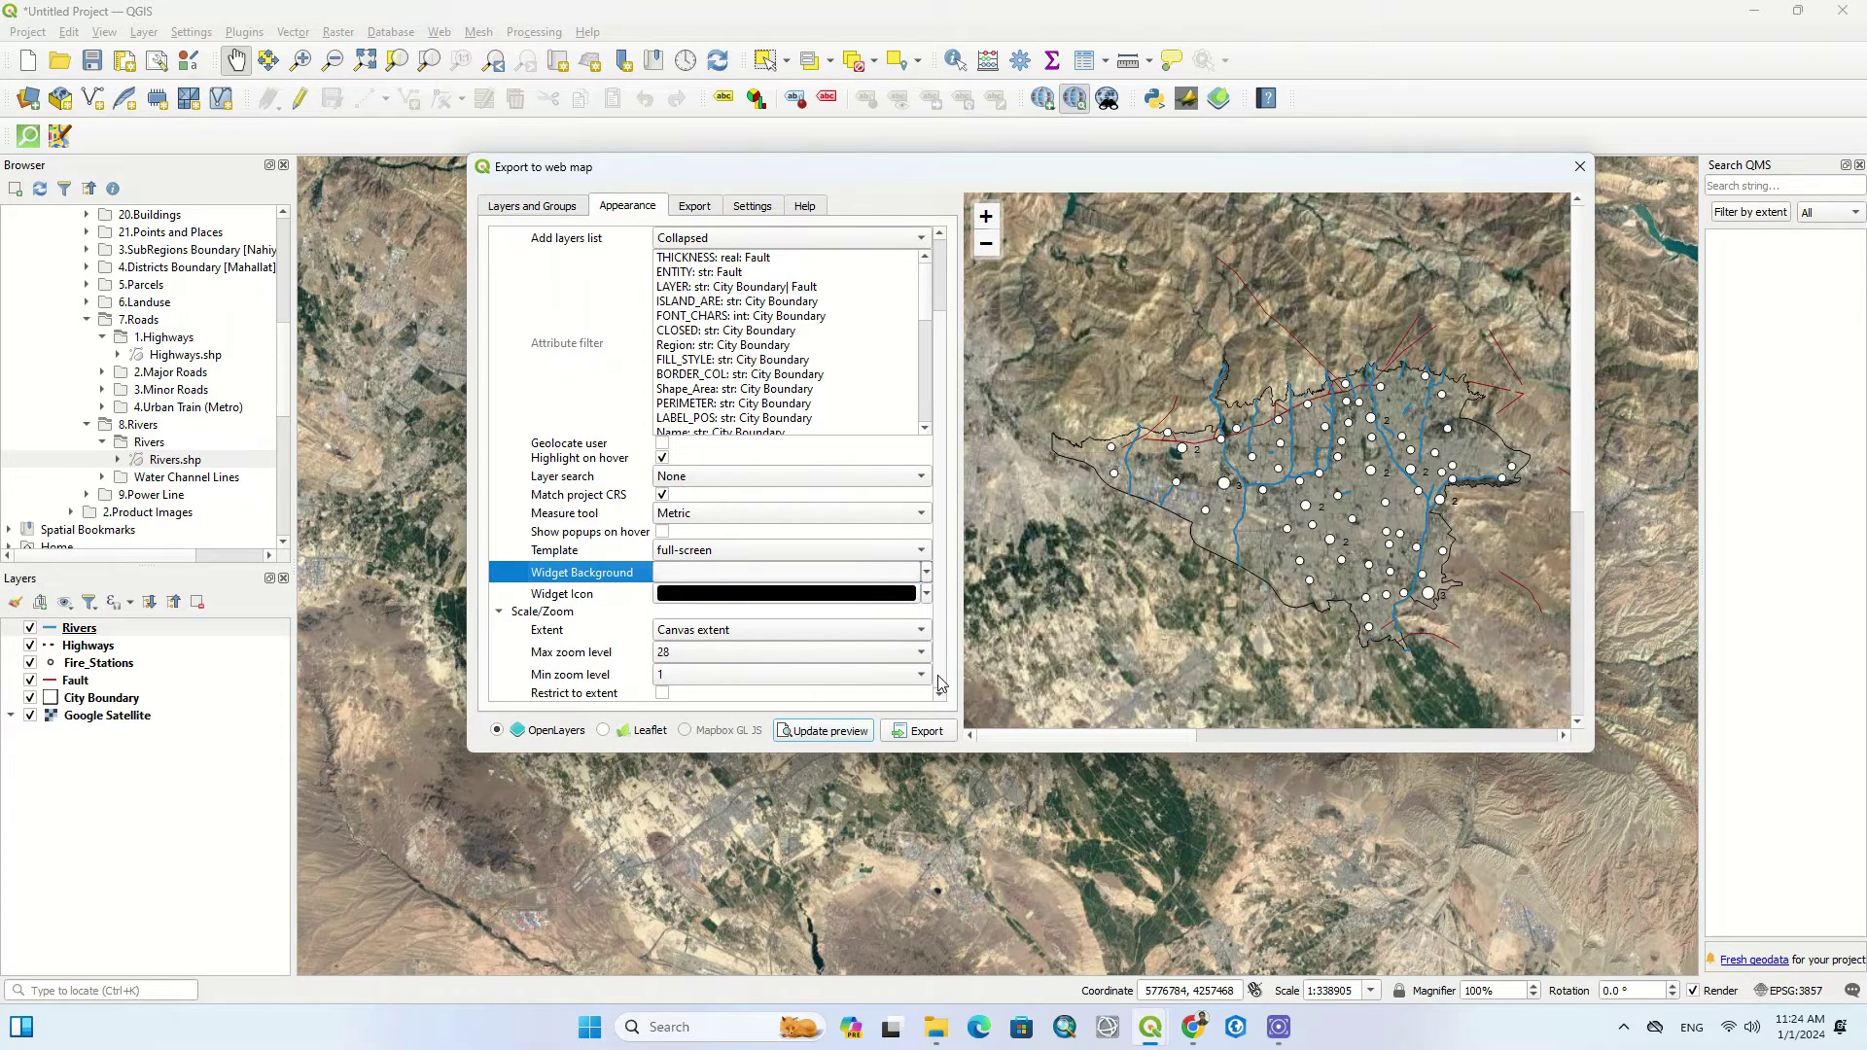
pyautogui.click(687, 632)
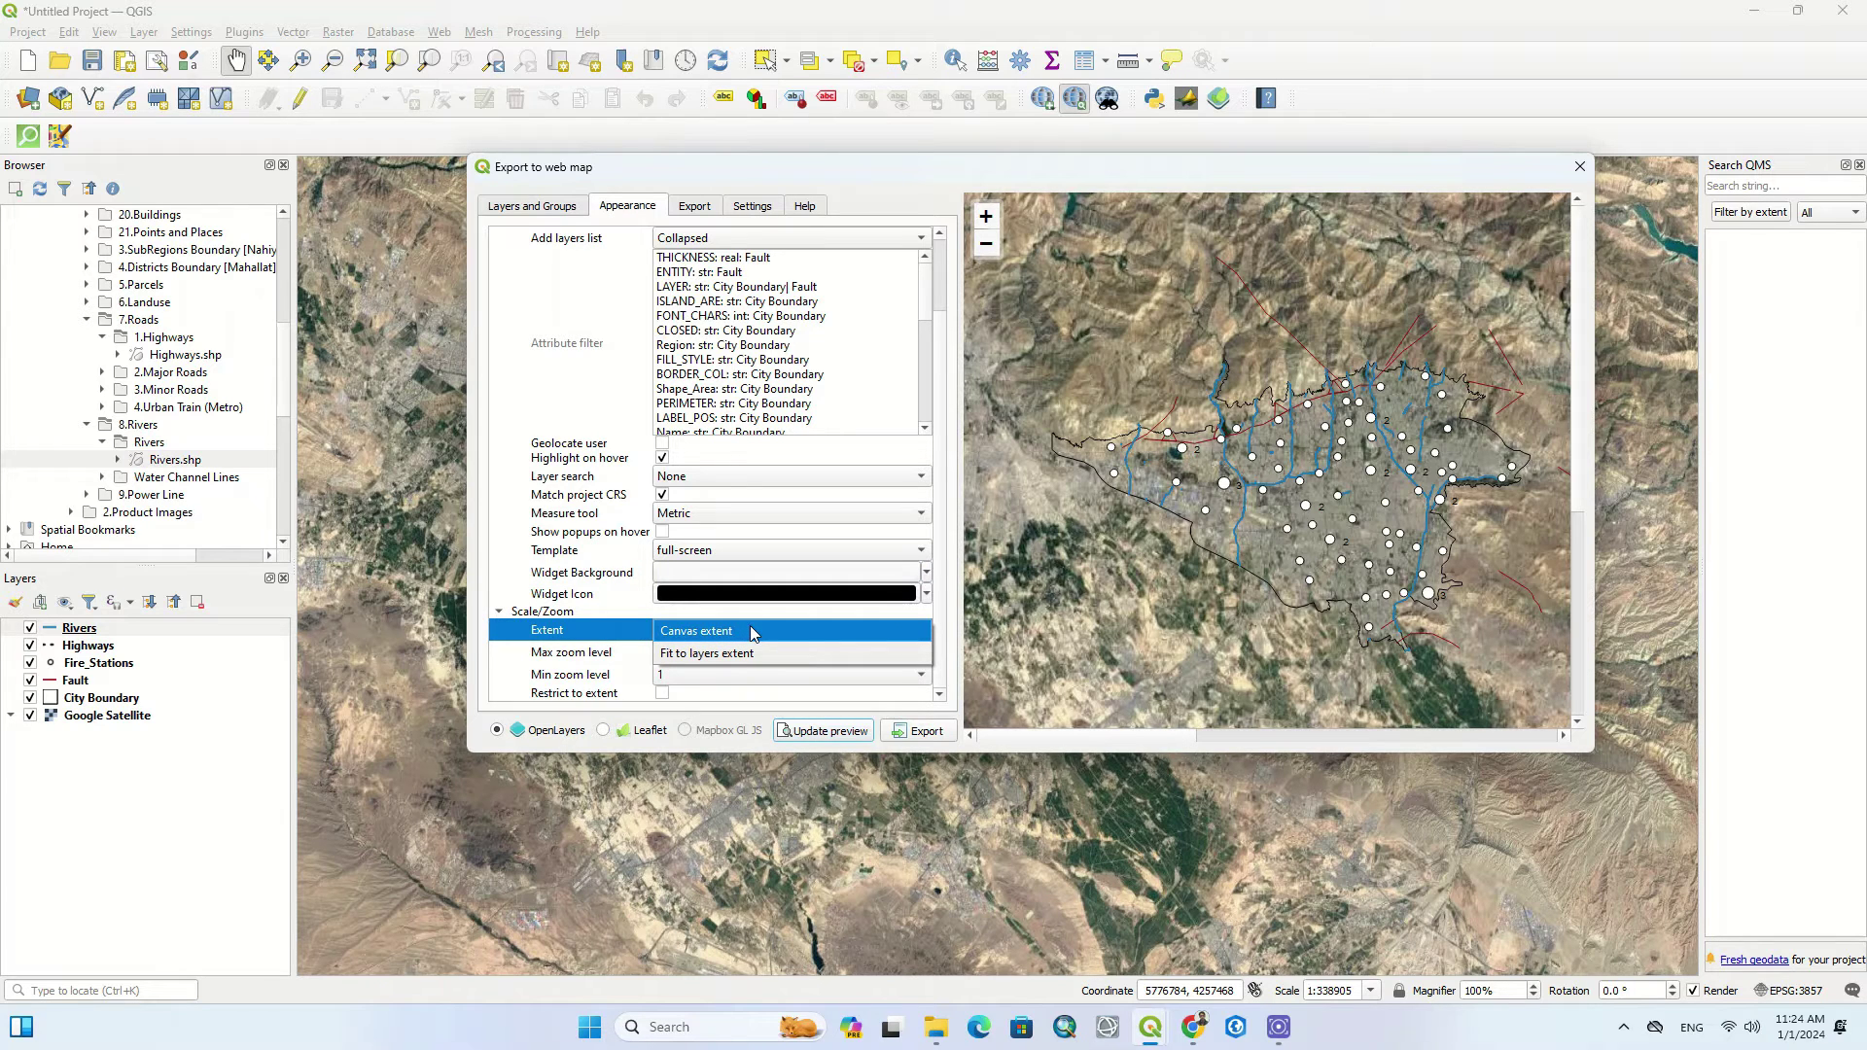
pyautogui.click(750, 630)
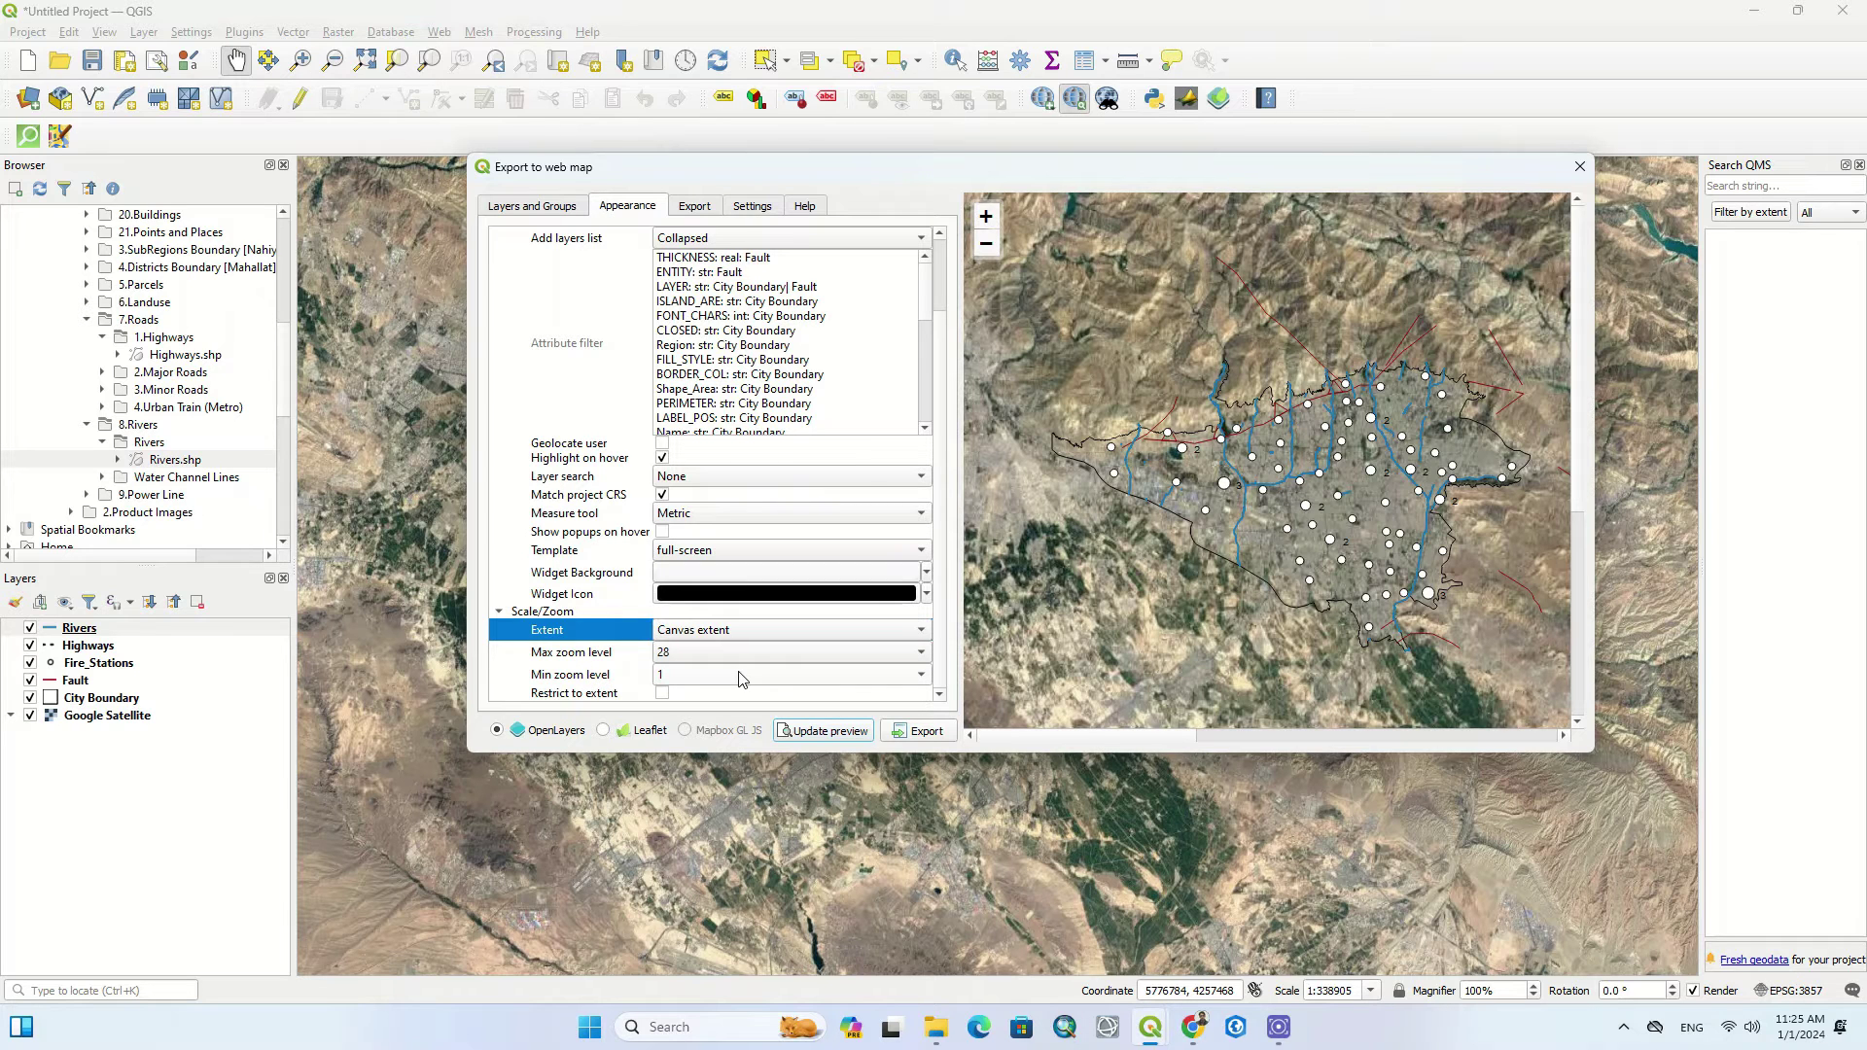
# Keep the exporter at Export to folder and browse for its destination to the personal subfolder of DataSet on the Data (J:) drive.
pyautogui.click(689, 206)
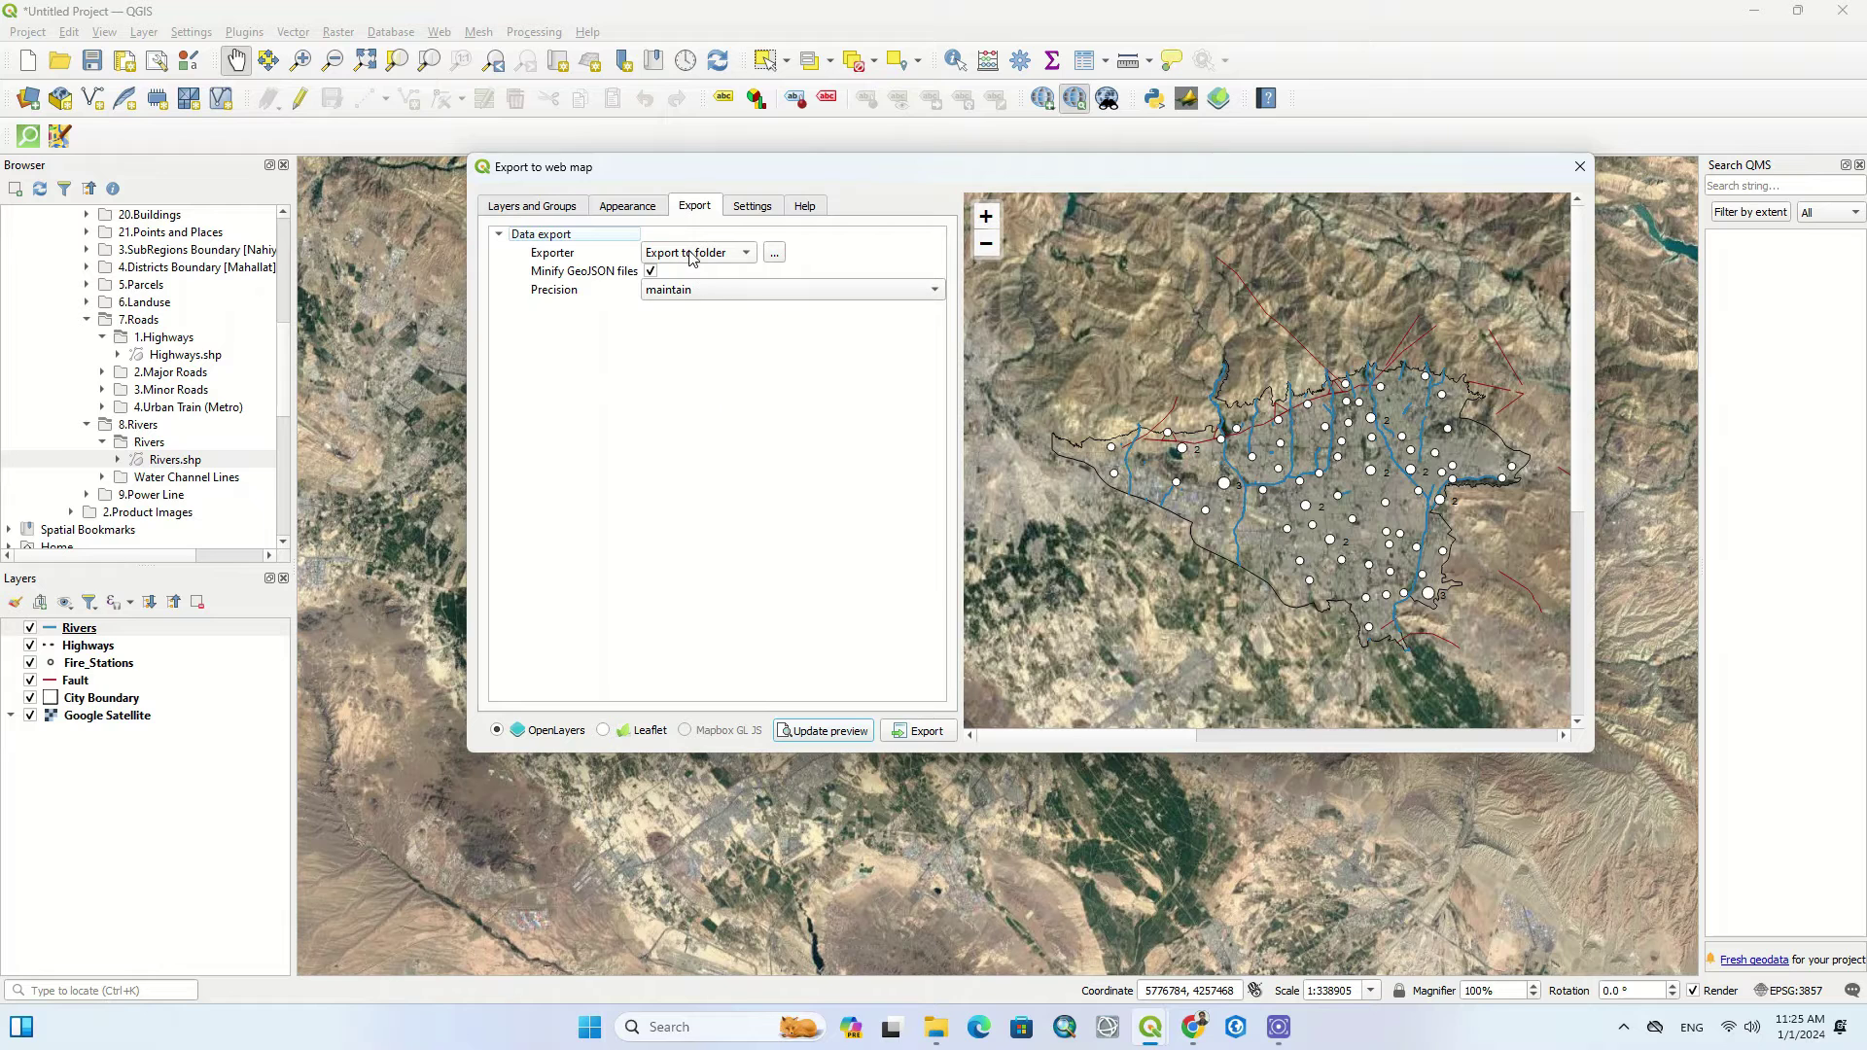
pyautogui.click(721, 254)
pyautogui.click(720, 254)
pyautogui.click(773, 253)
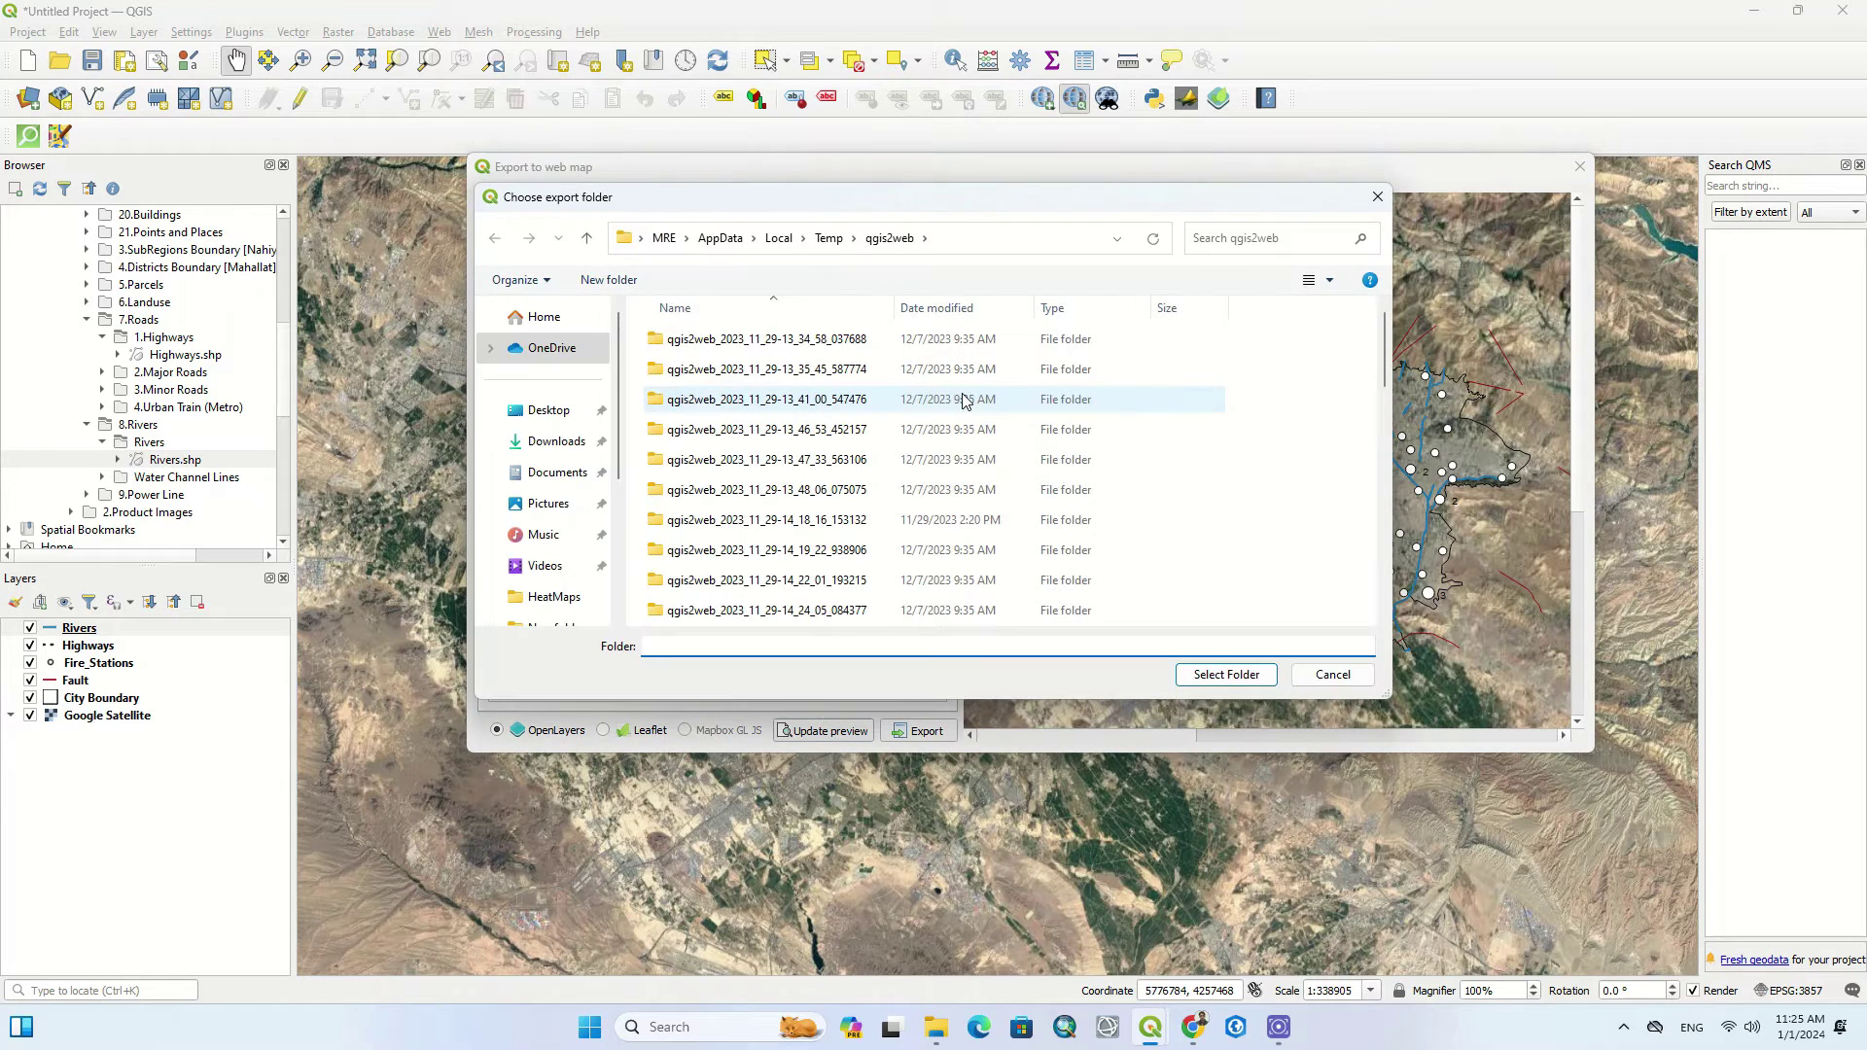
pyautogui.scroll(-3, 544, 438)
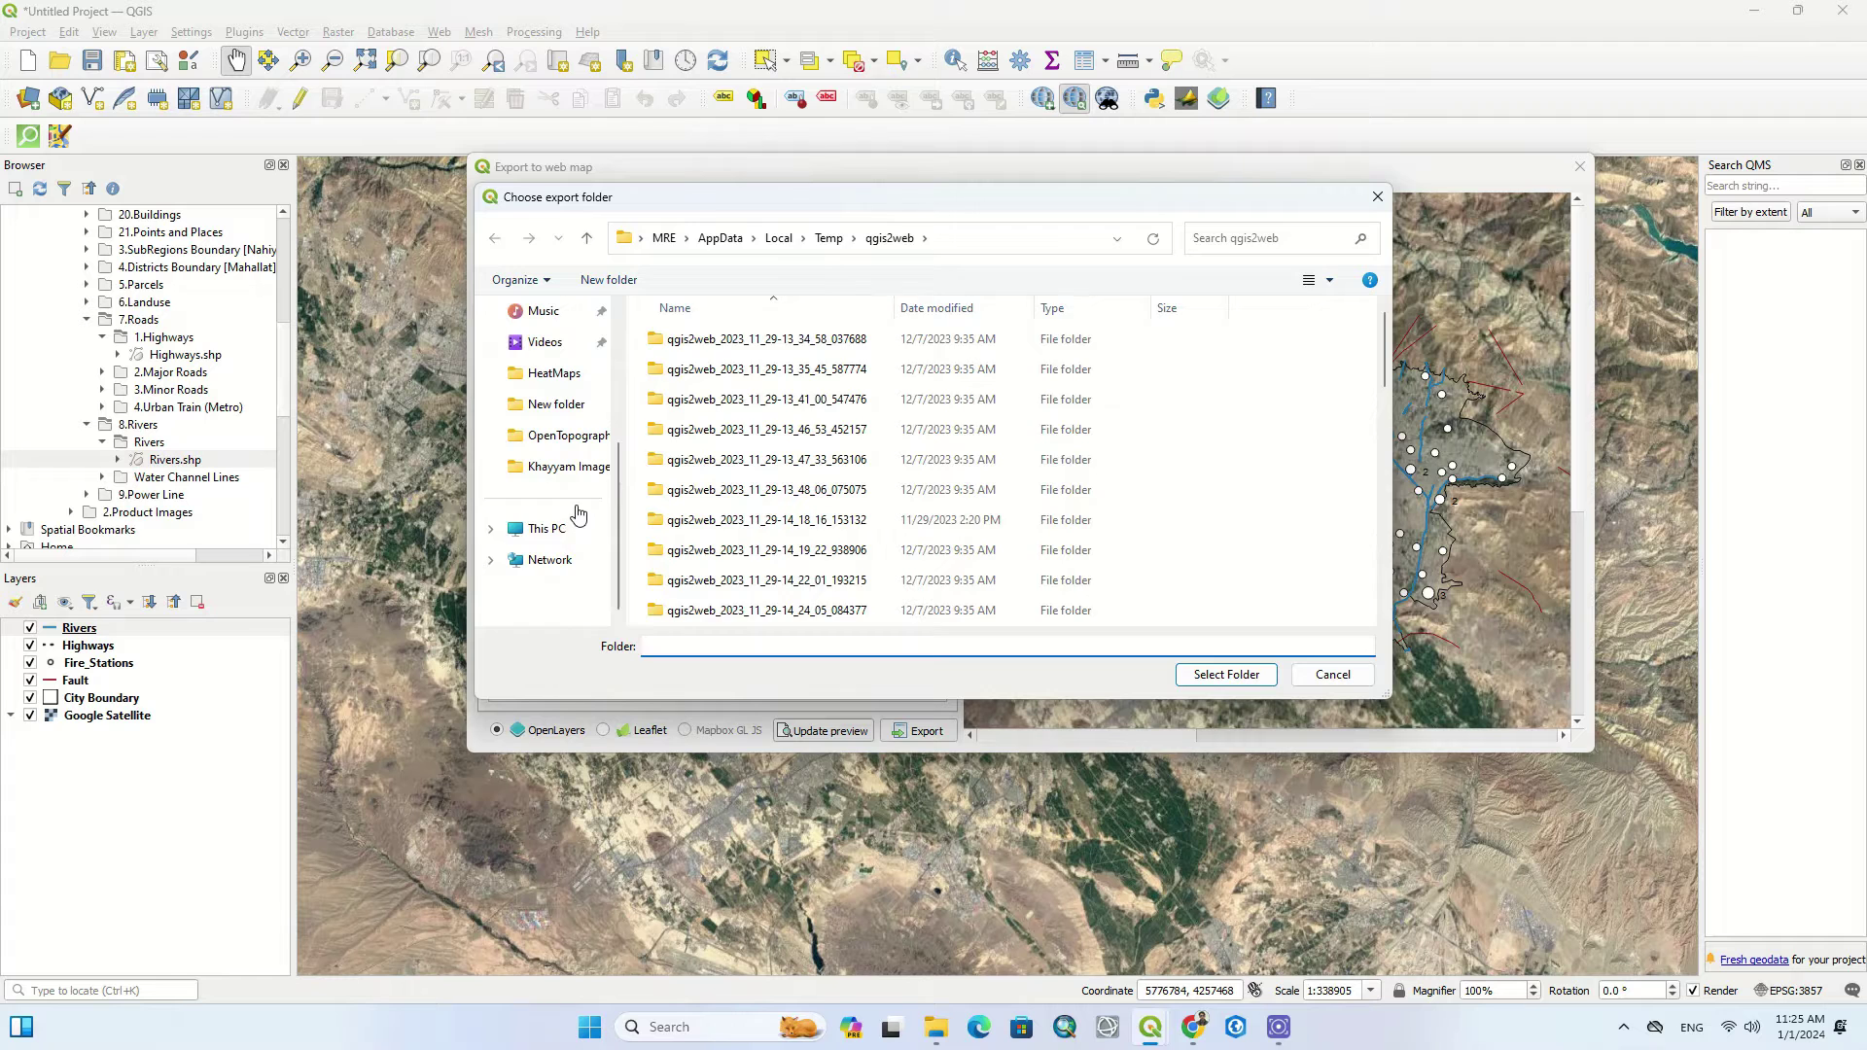
pyautogui.click(544, 528)
pyautogui.doubleClick(1255, 409)
pyautogui.scroll(-1, 749, 588)
pyautogui.doubleClick(739, 530)
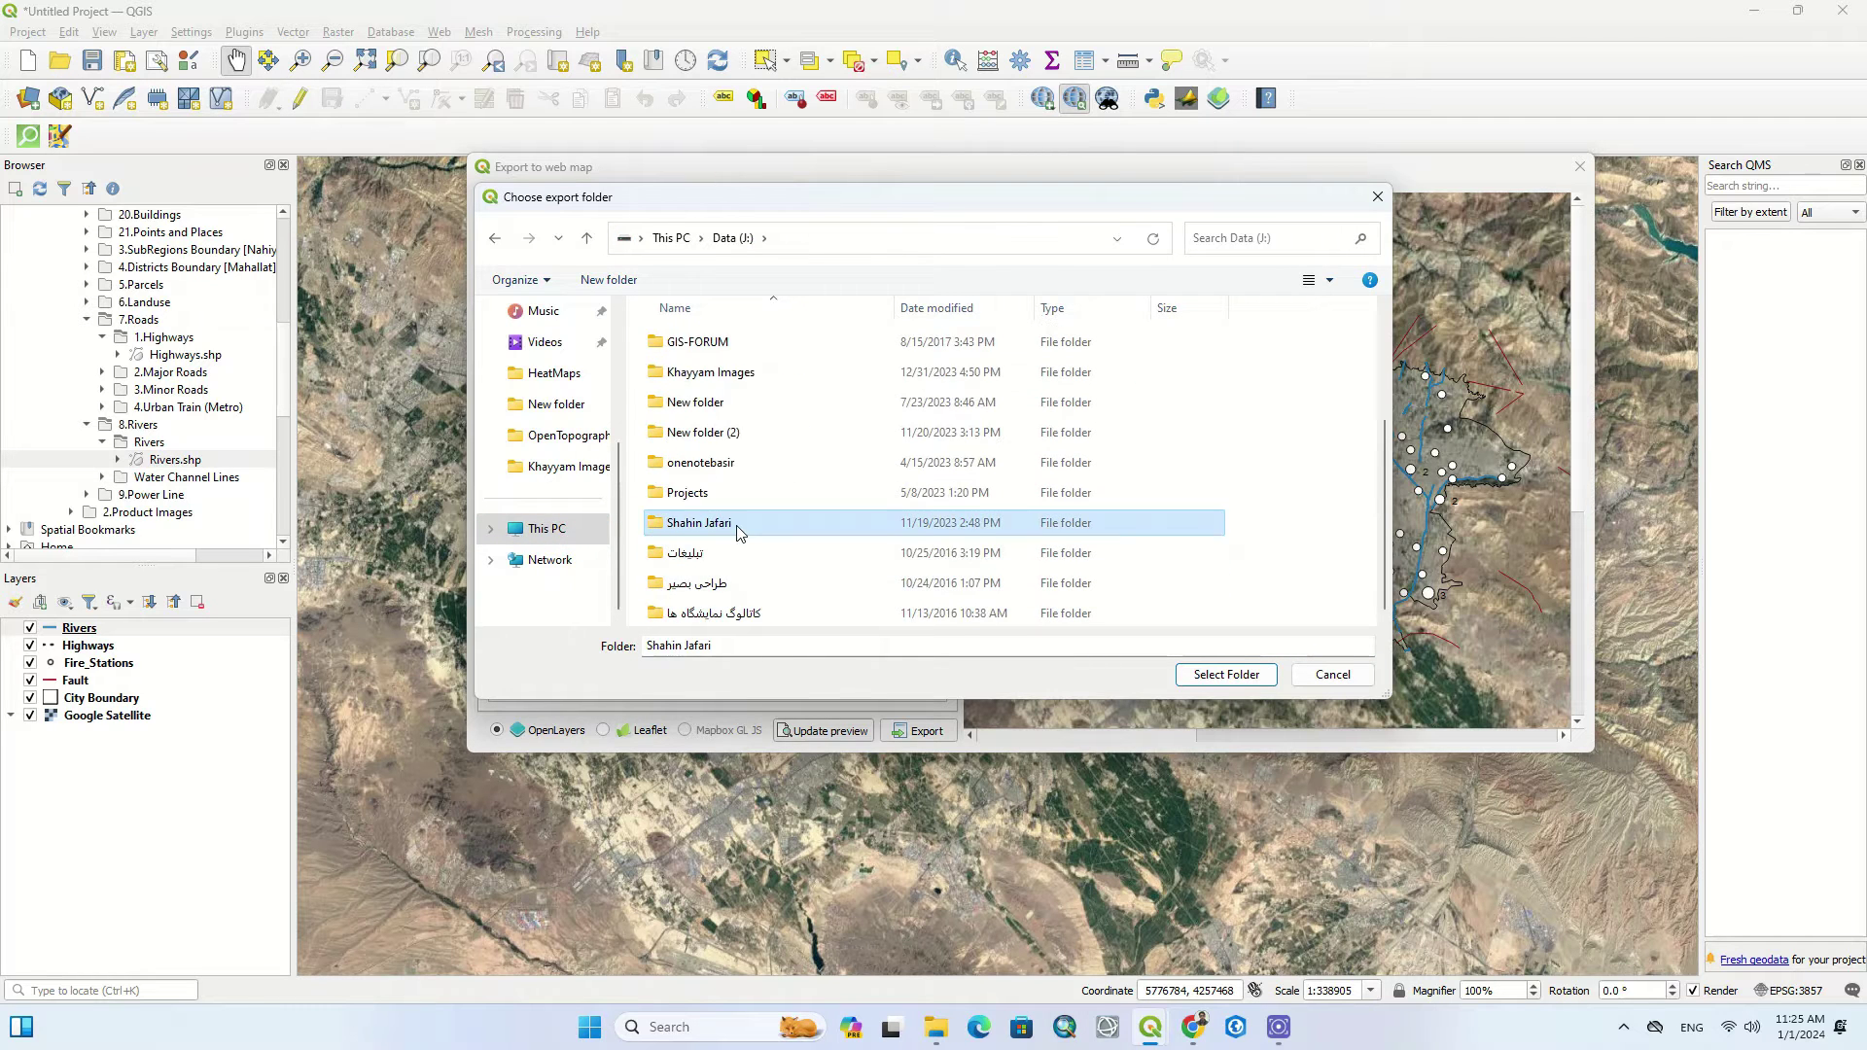
pyautogui.doubleClick(731, 461)
pyautogui.doubleClick(739, 431)
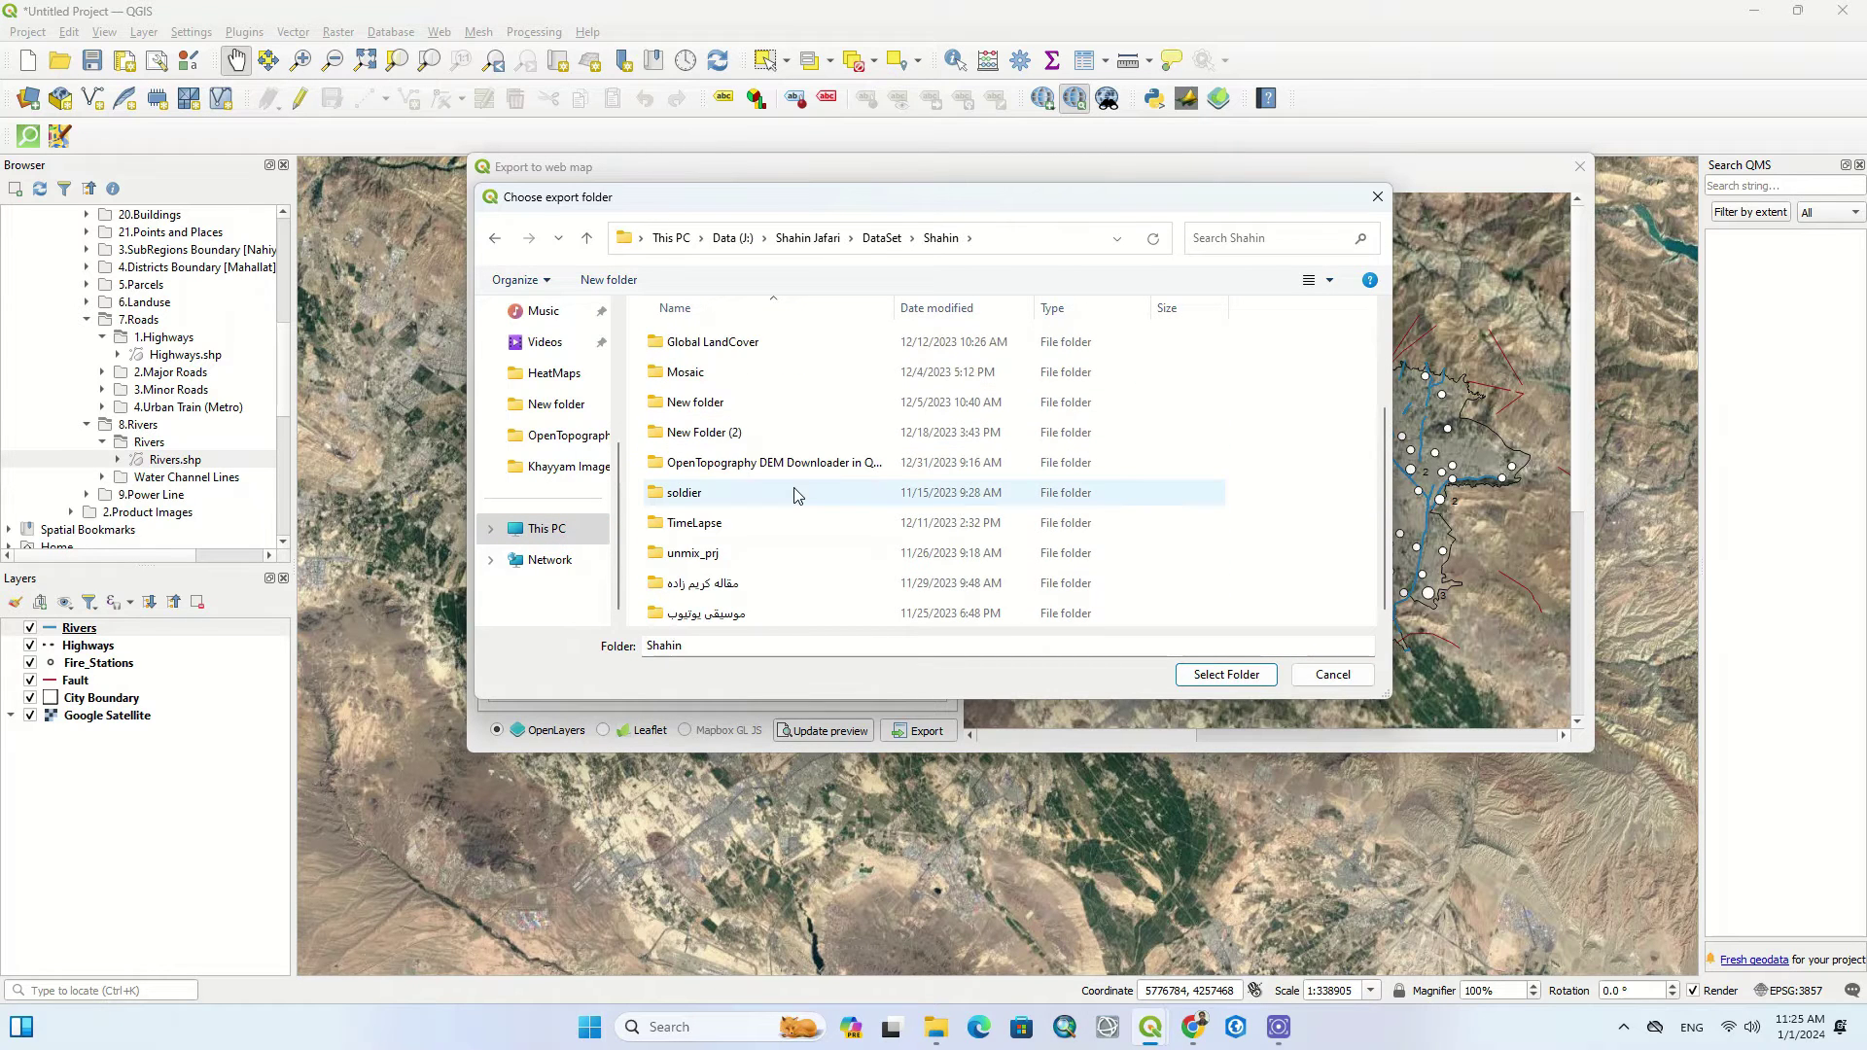
# Create a new folder named WebGIS and select it as the export folder.
pyautogui.scroll(2, 791, 483)
pyautogui.click(609, 280)
pyautogui.write('Web')
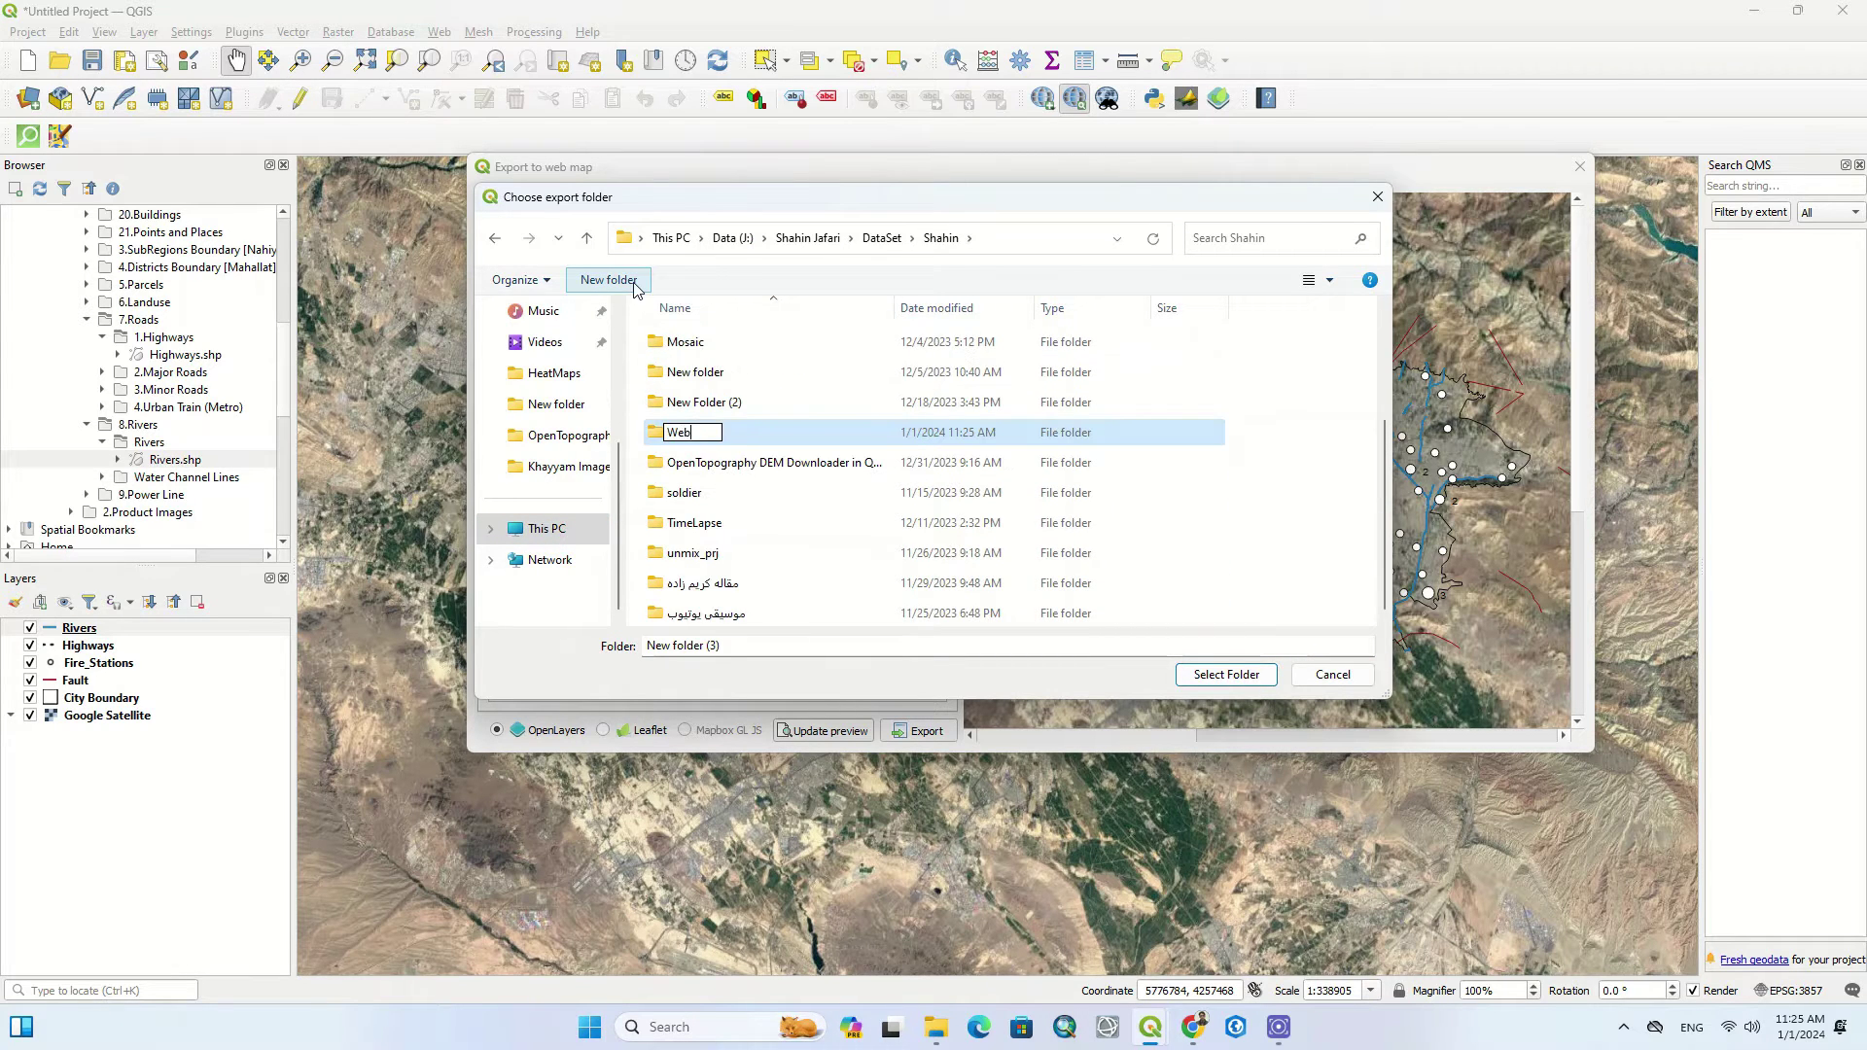
pyautogui.write('GIS')
pyautogui.click(750, 431)
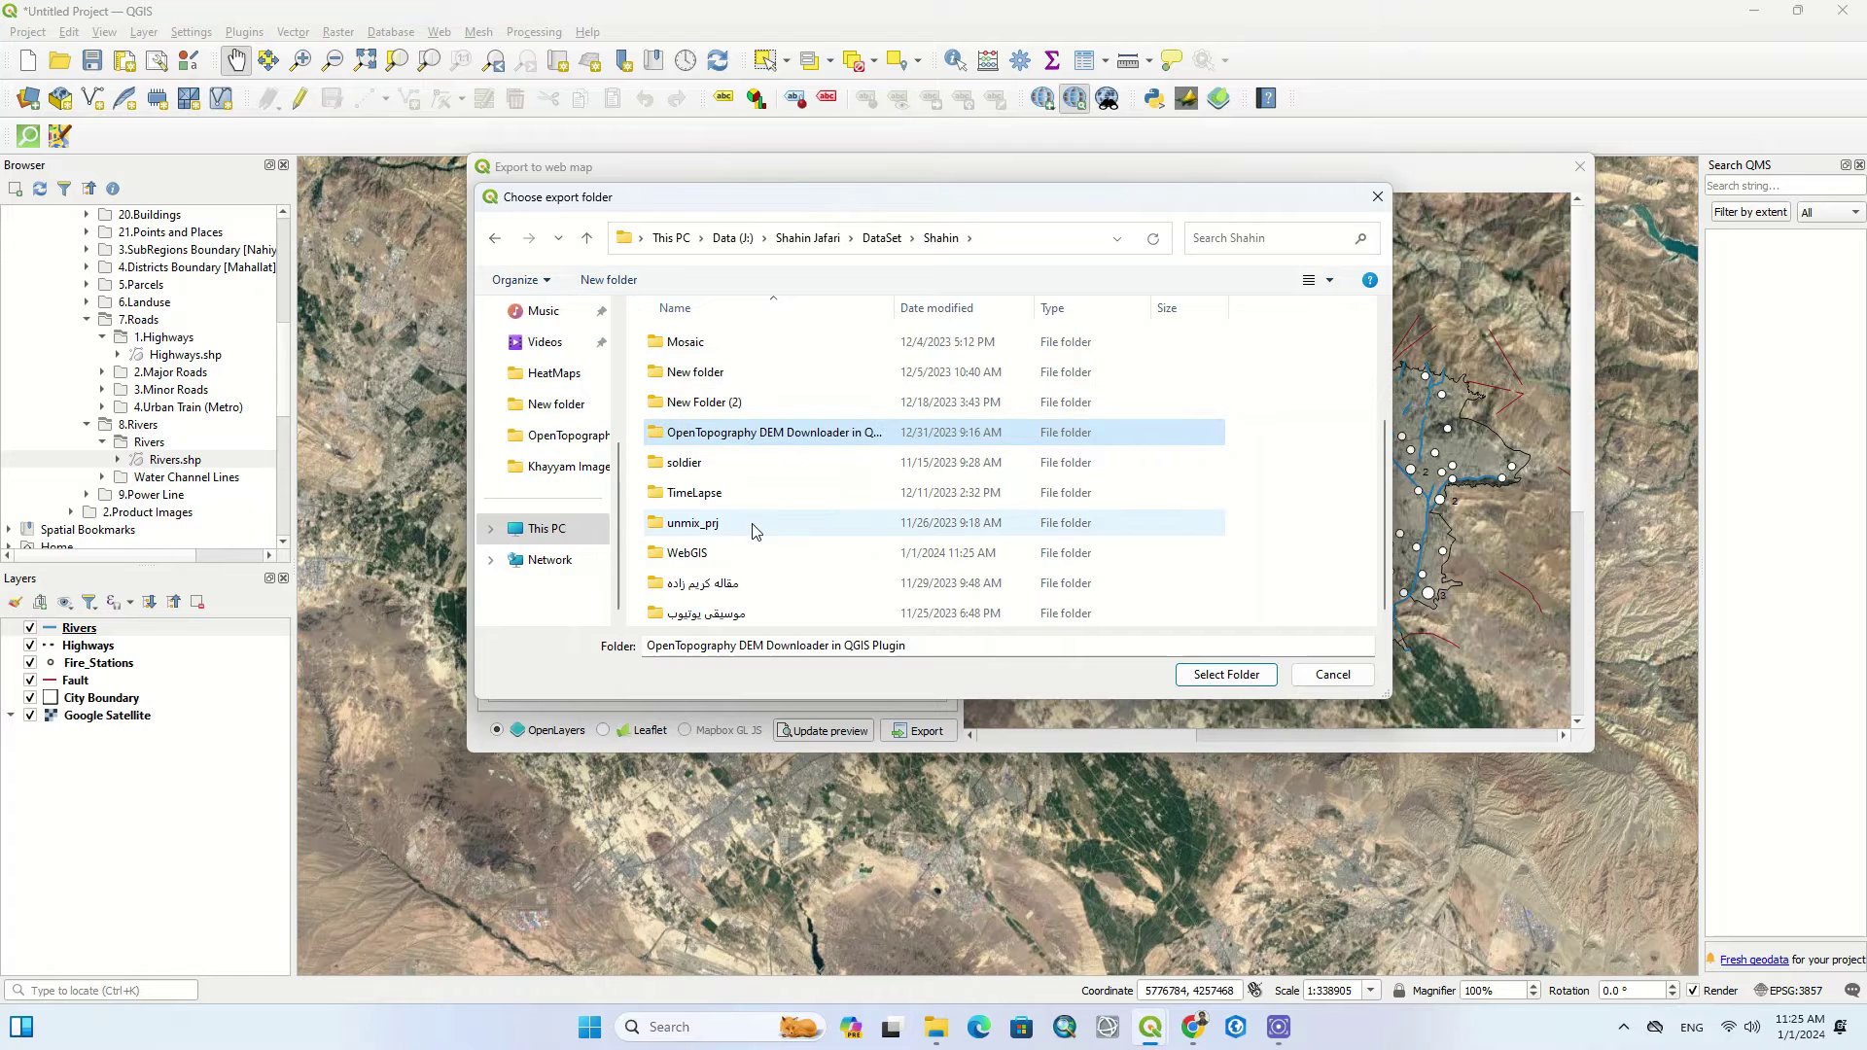
pyautogui.doubleClick(702, 554)
pyautogui.click(1227, 675)
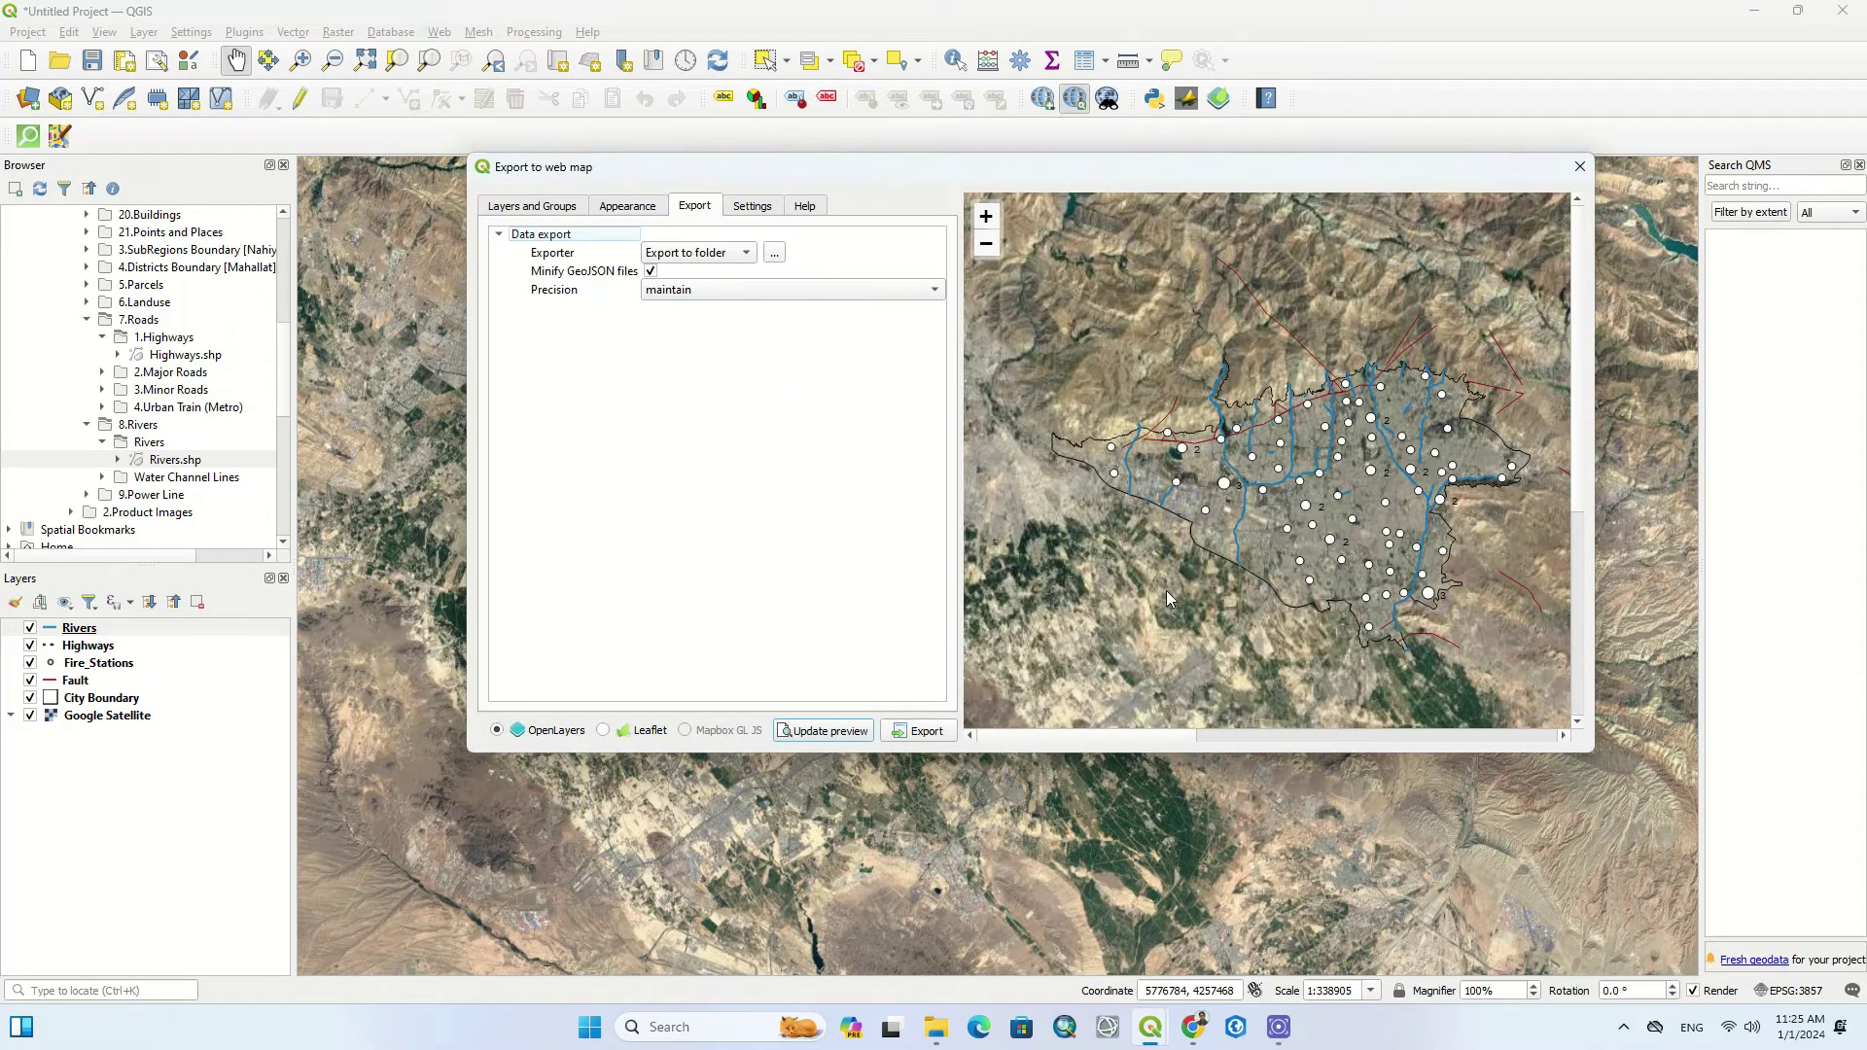
# Refresh the web map preview with the current settings and export the map in OpenLayers format.
pyautogui.click(808, 730)
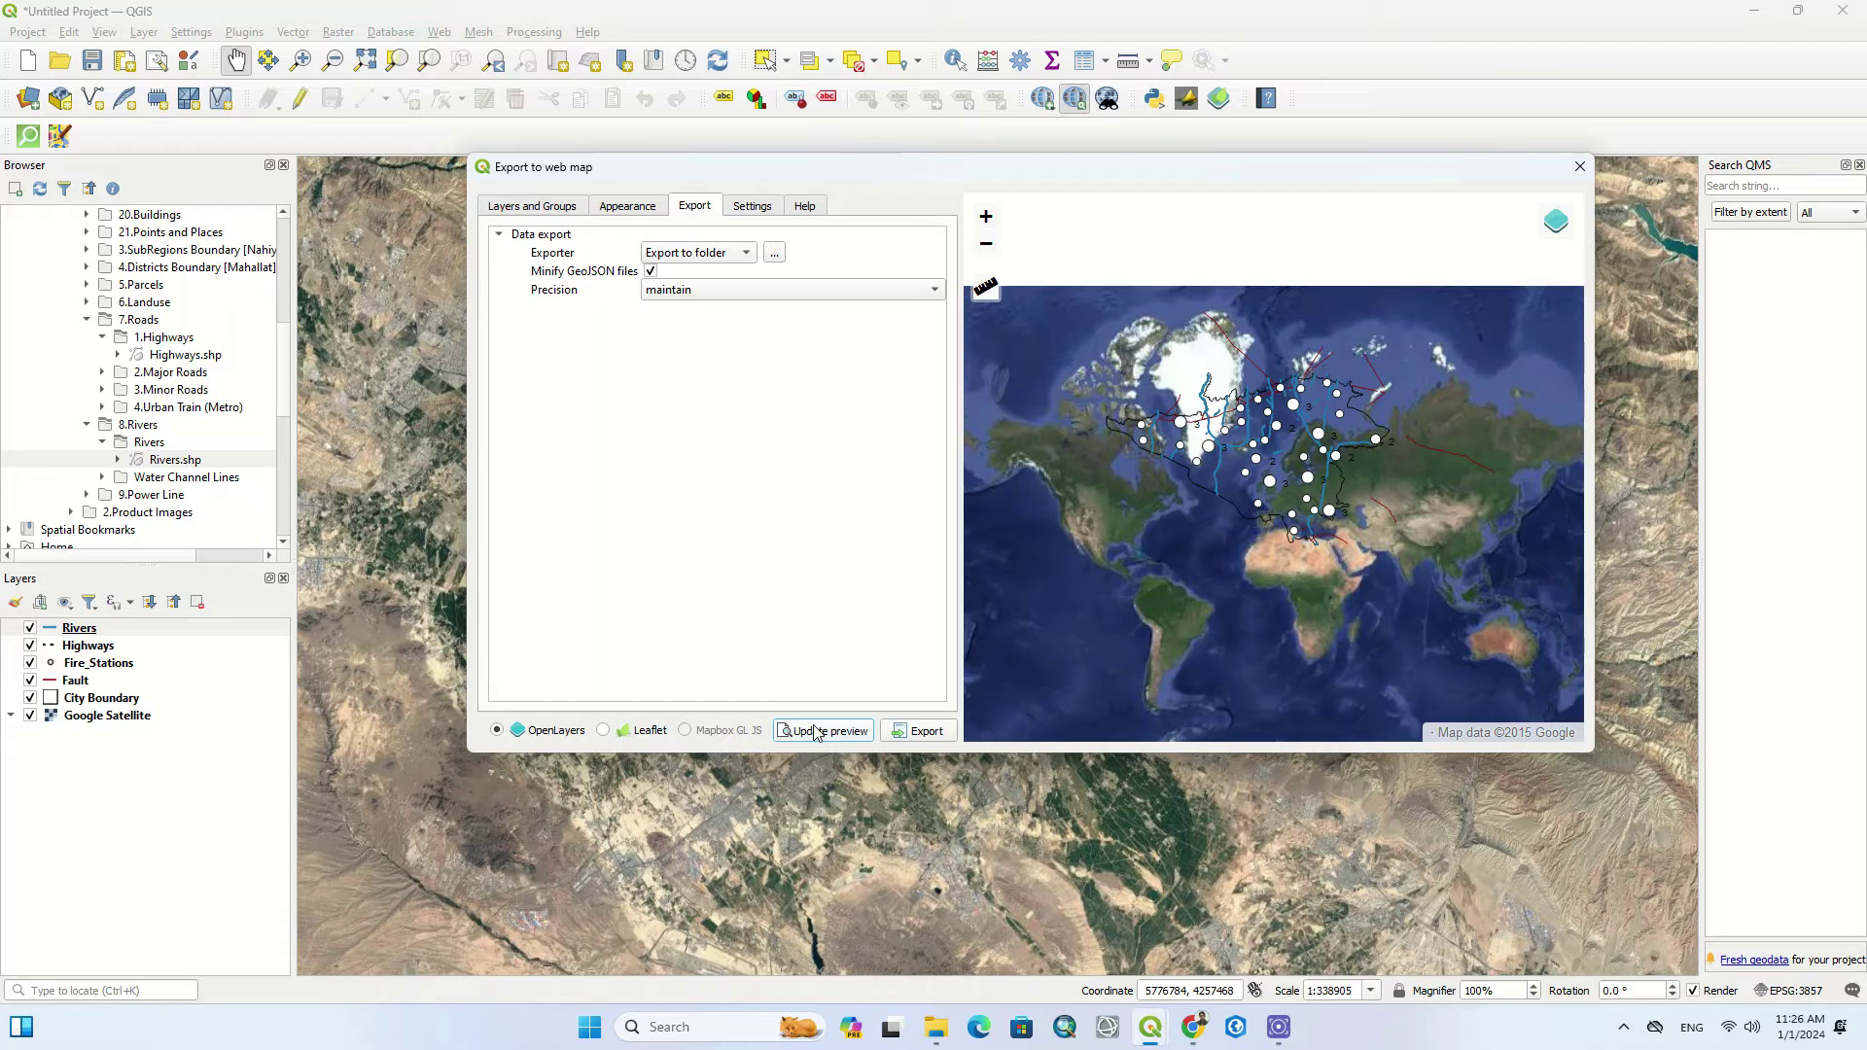
pyautogui.click(815, 731)
pyautogui.scroll(2, 1264, 445)
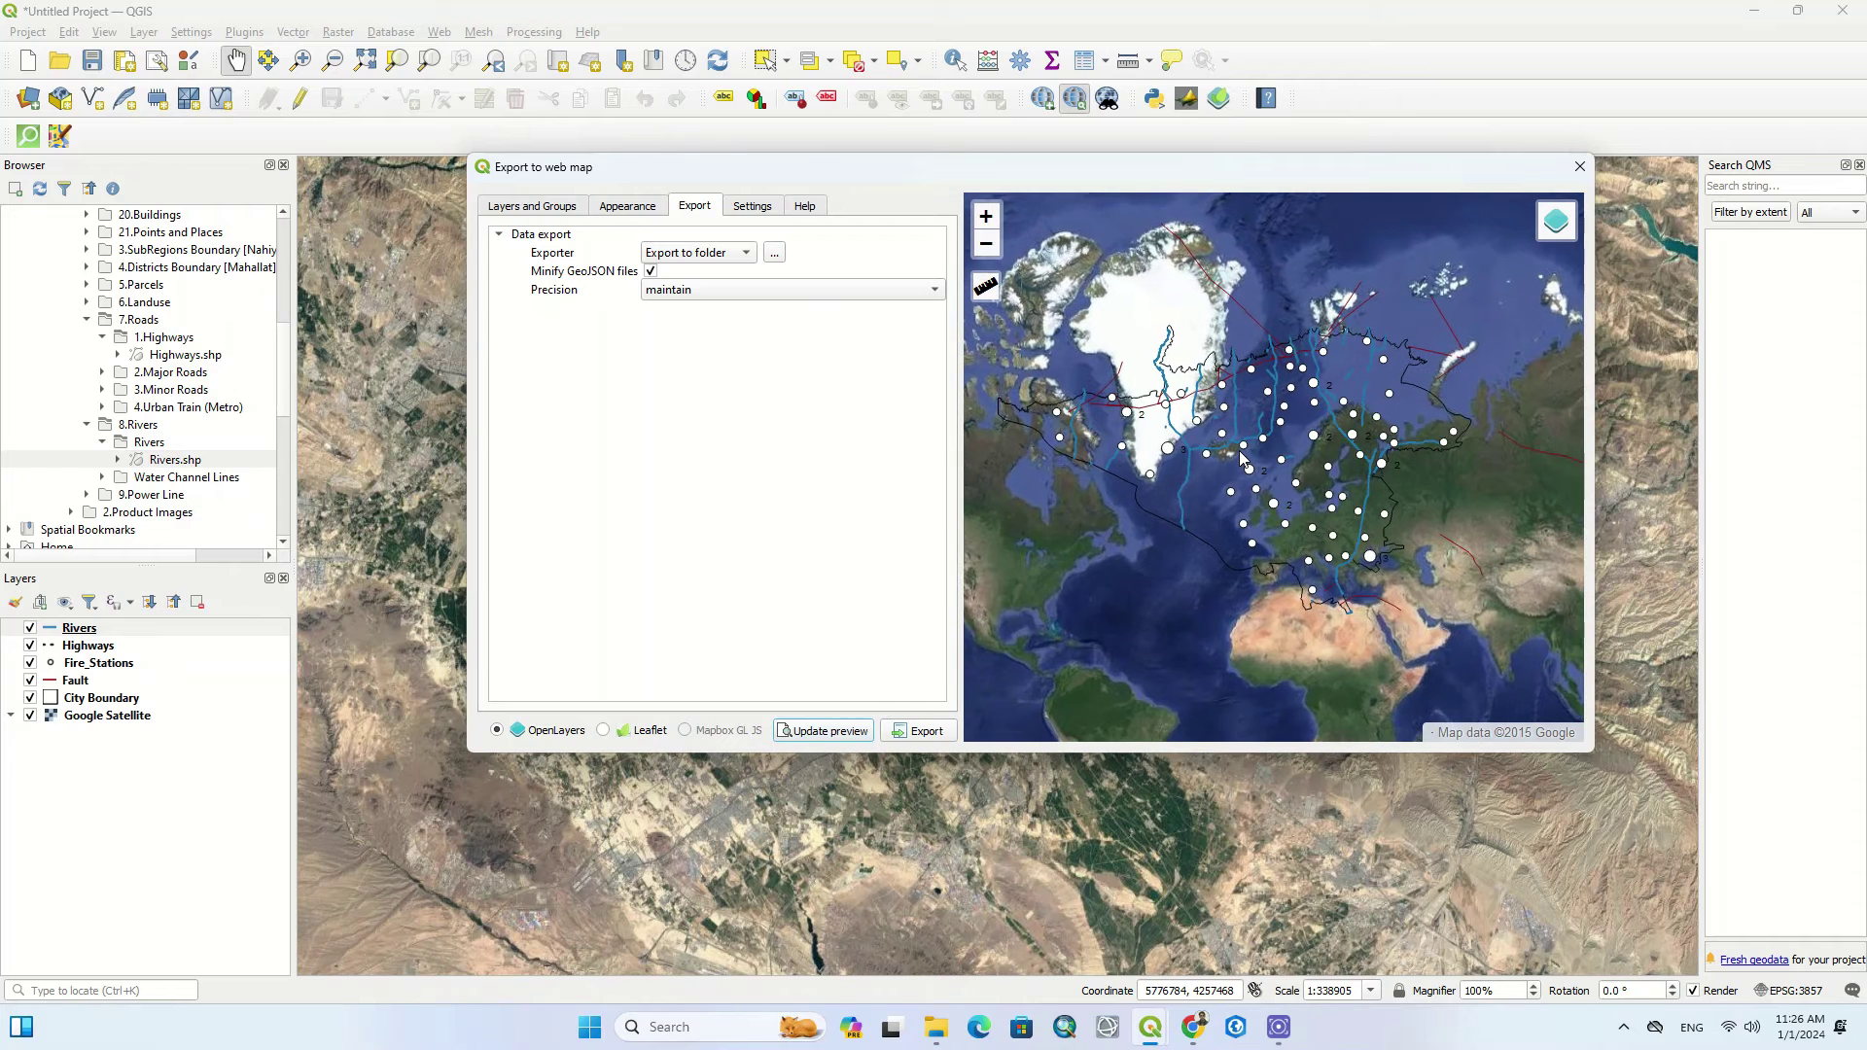
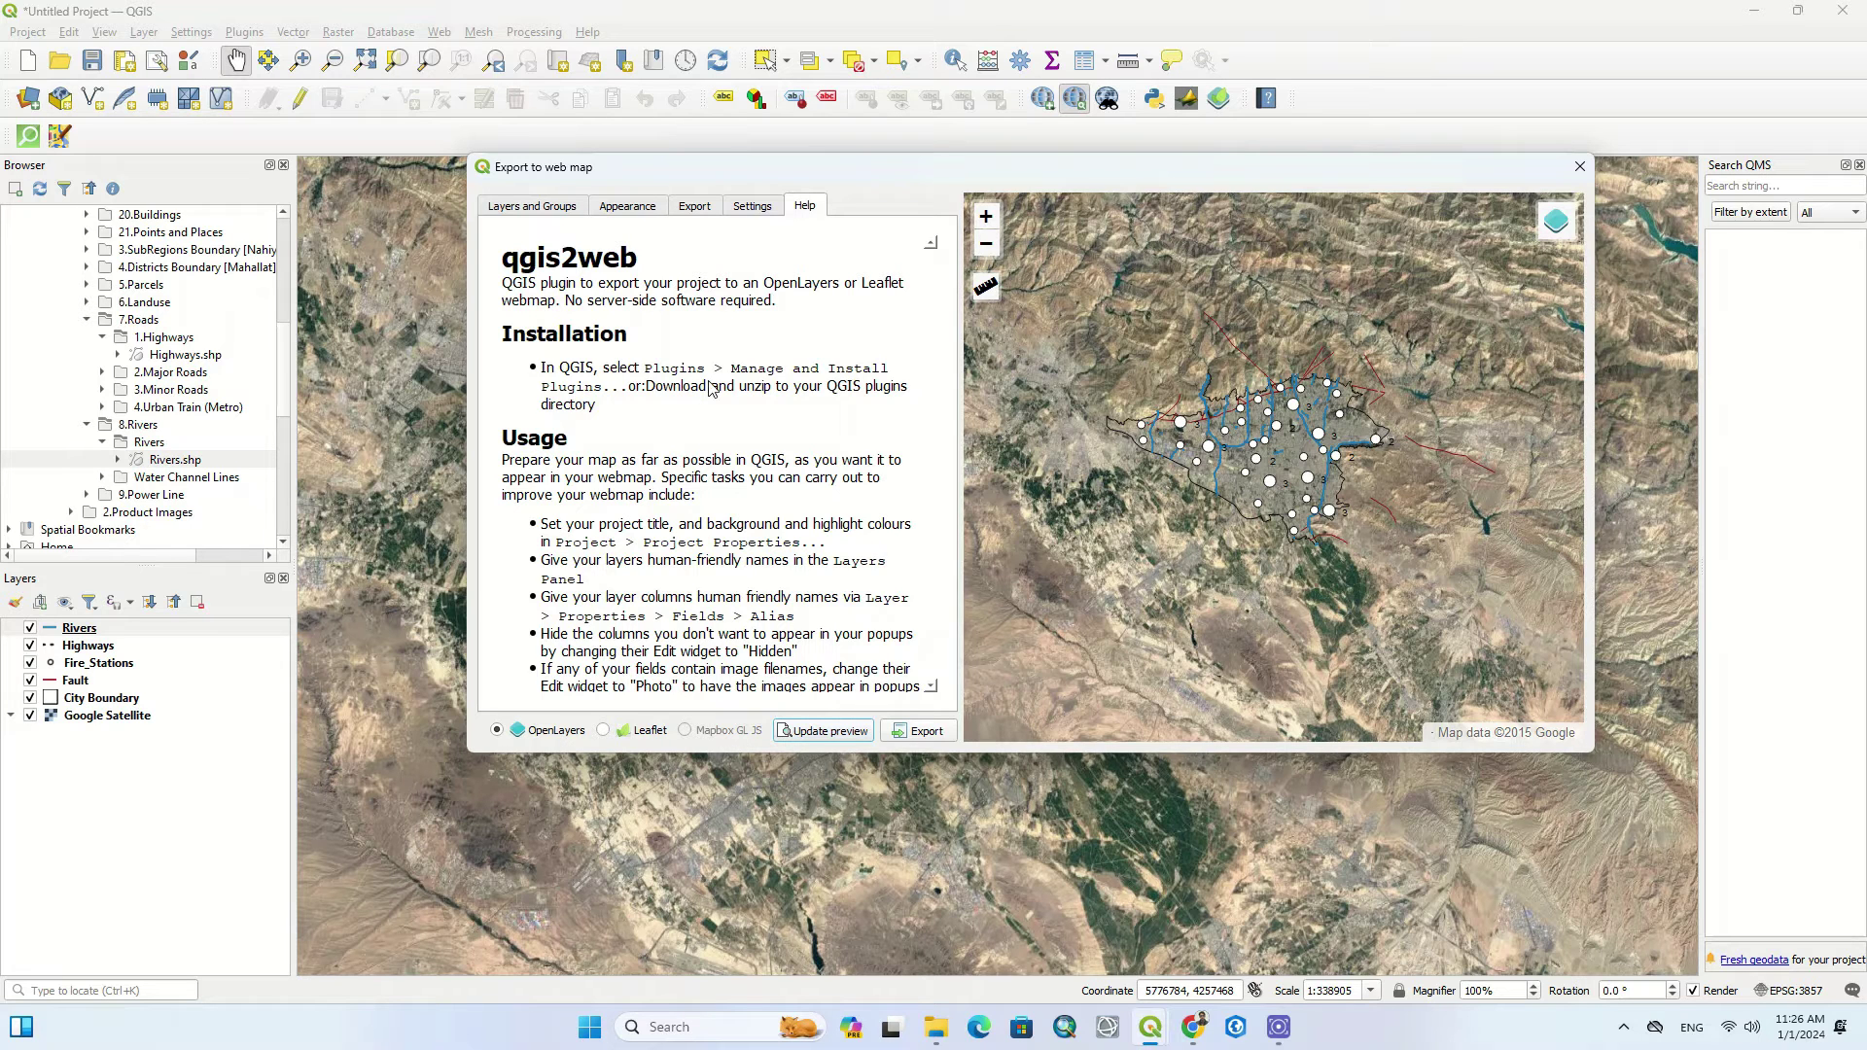
pyautogui.click(696, 207)
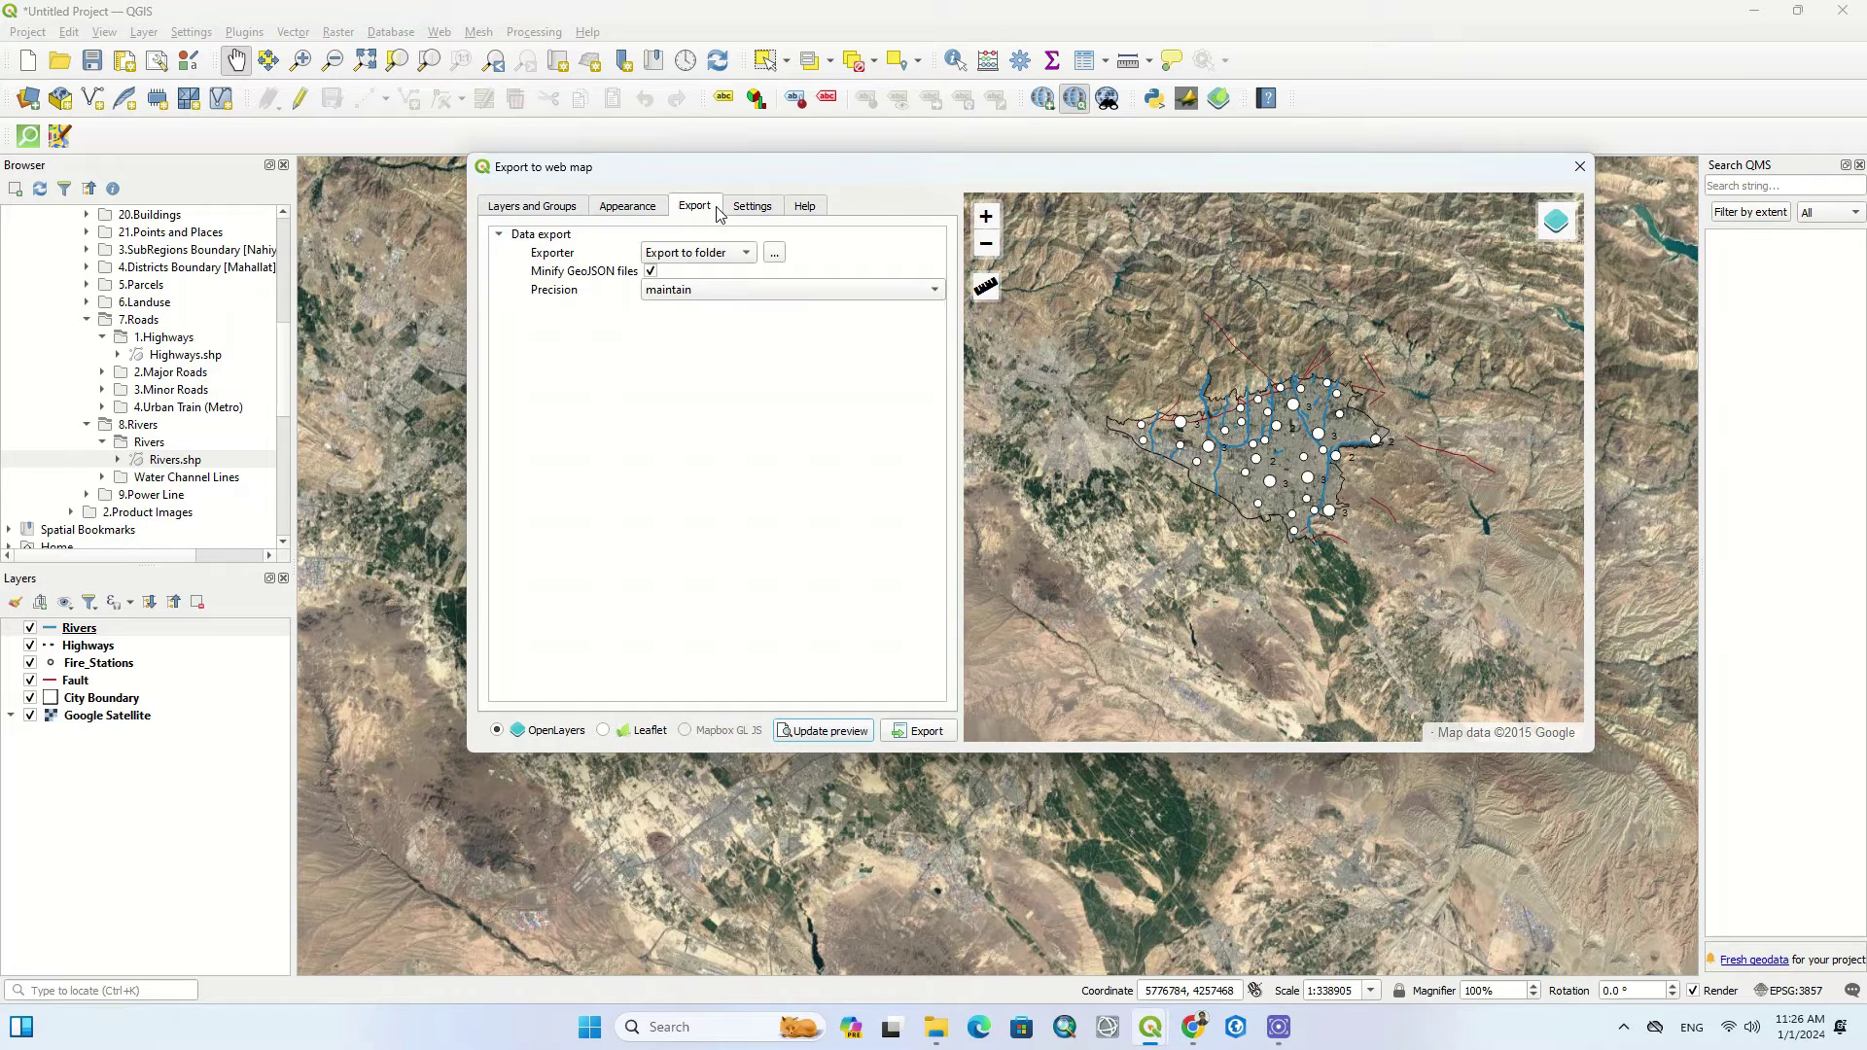
pyautogui.click(916, 731)
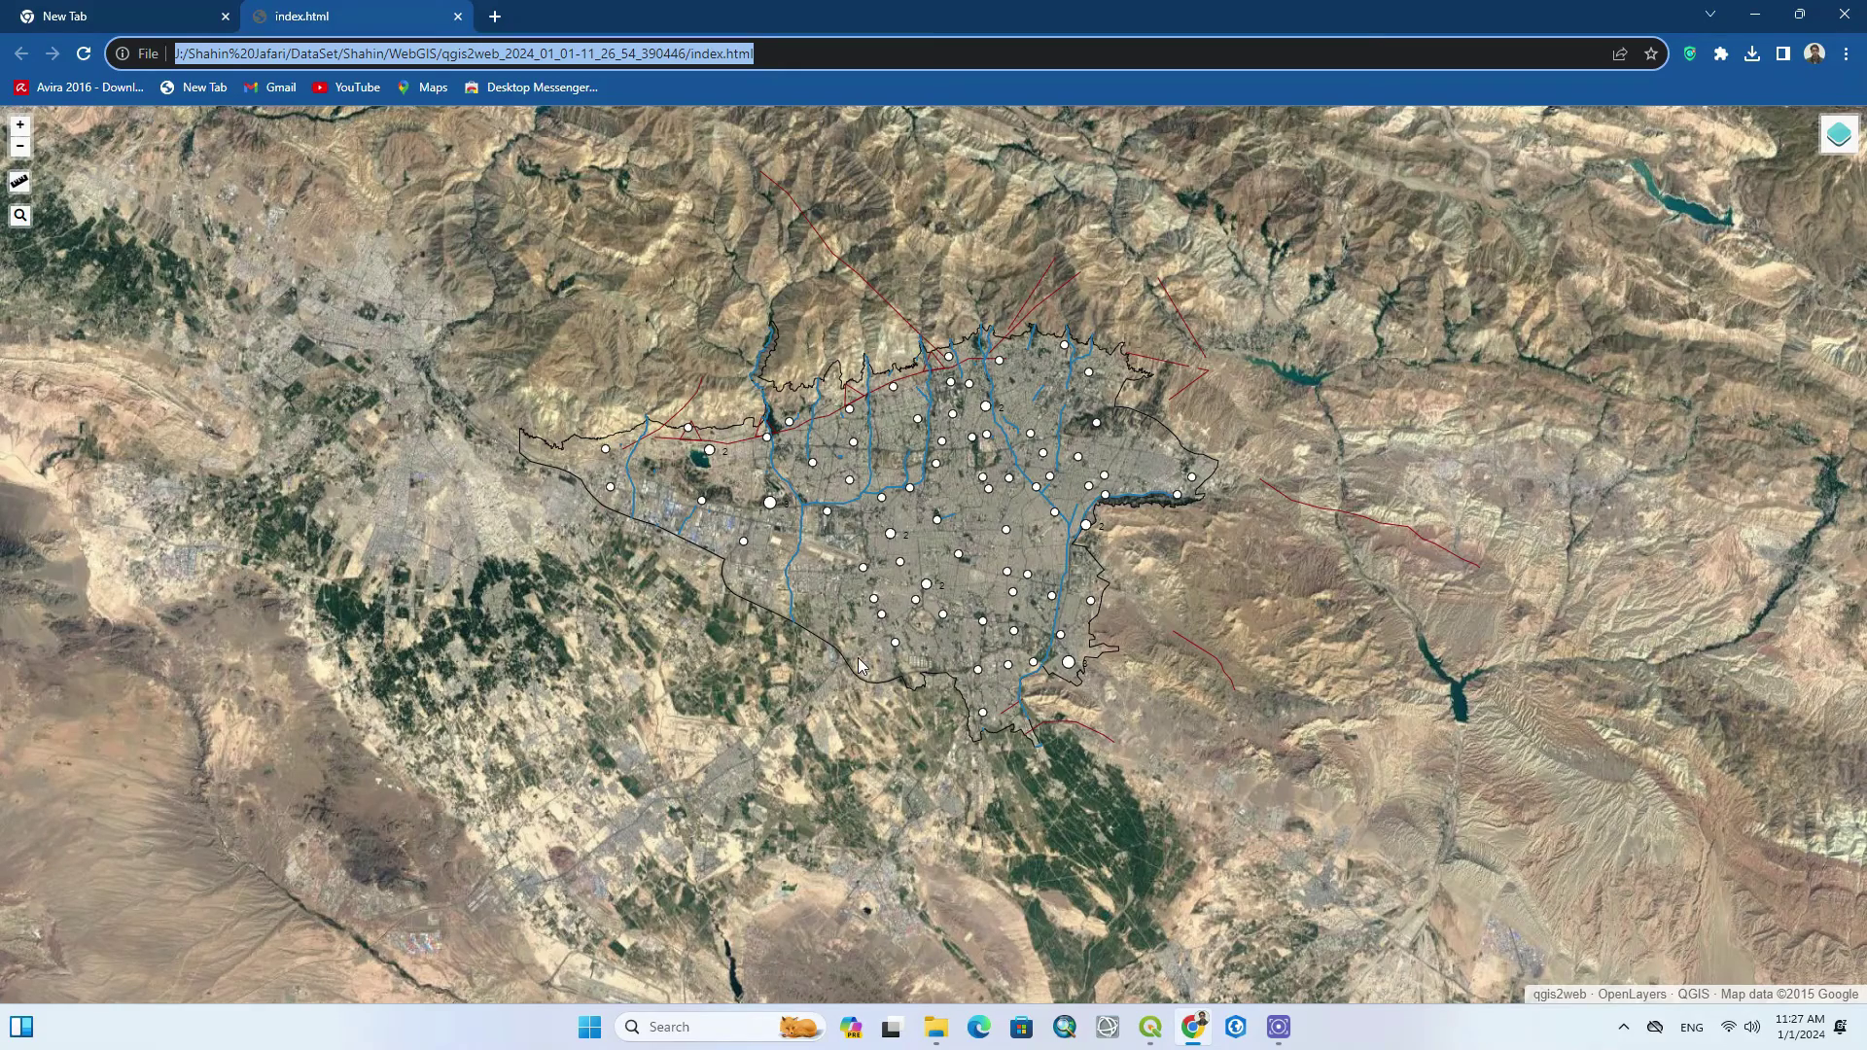
# Examine the exported web map in the browser at several scales to see how the fire station clusters behave.
pyautogui.scroll(-1, 889, 543)
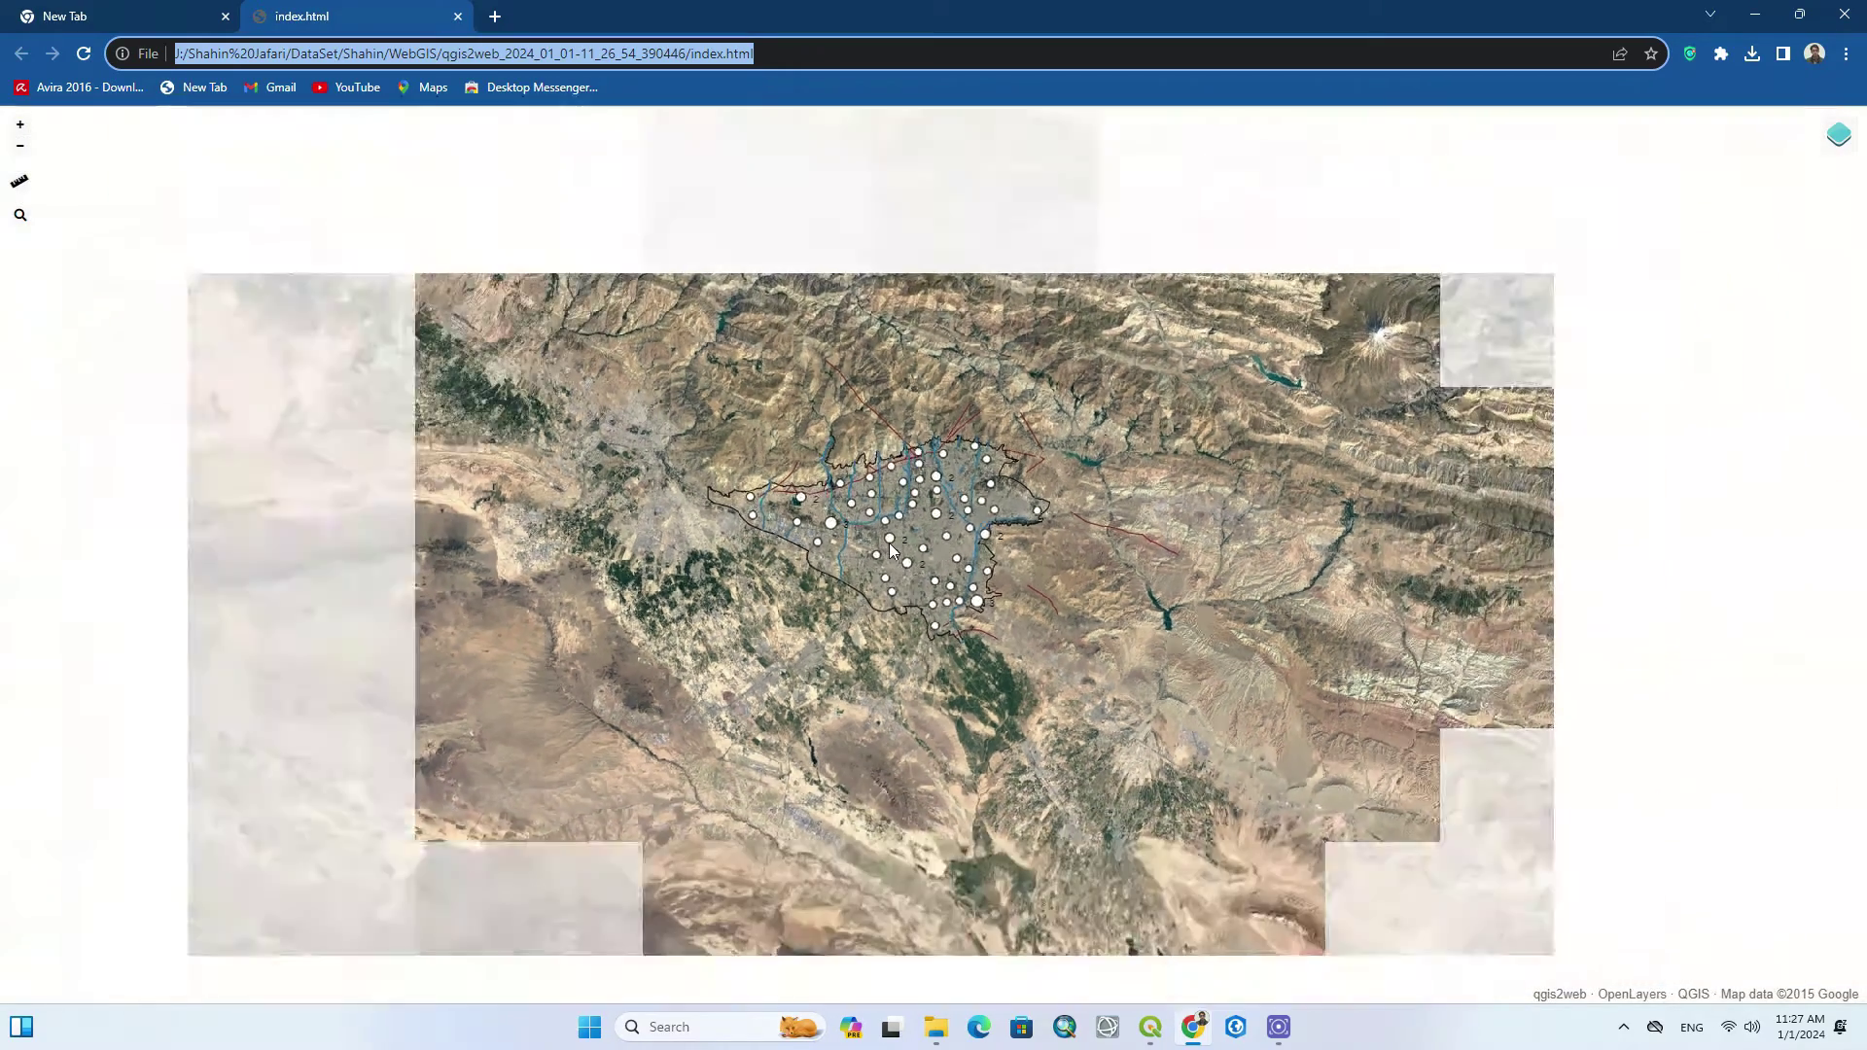
pyautogui.scroll(-1, 891, 550)
pyautogui.scroll(-1, 891, 549)
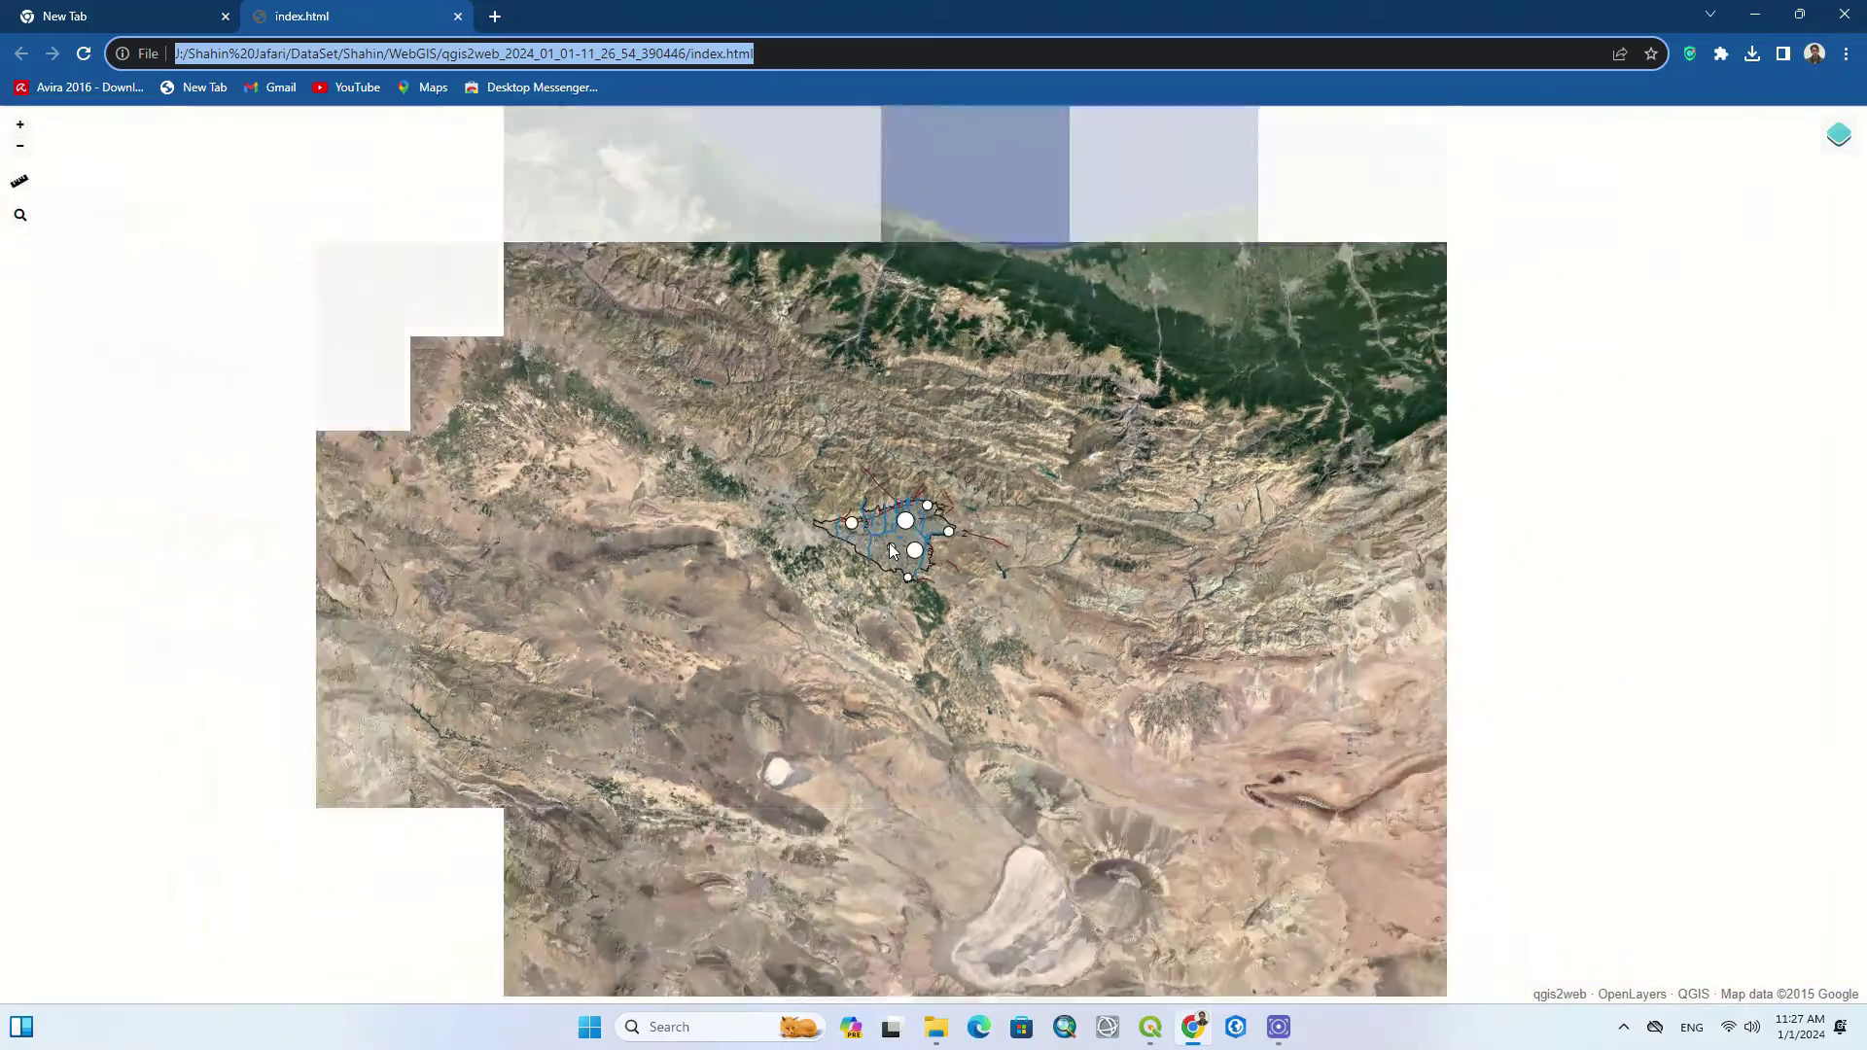
pyautogui.scroll(1, 890, 559)
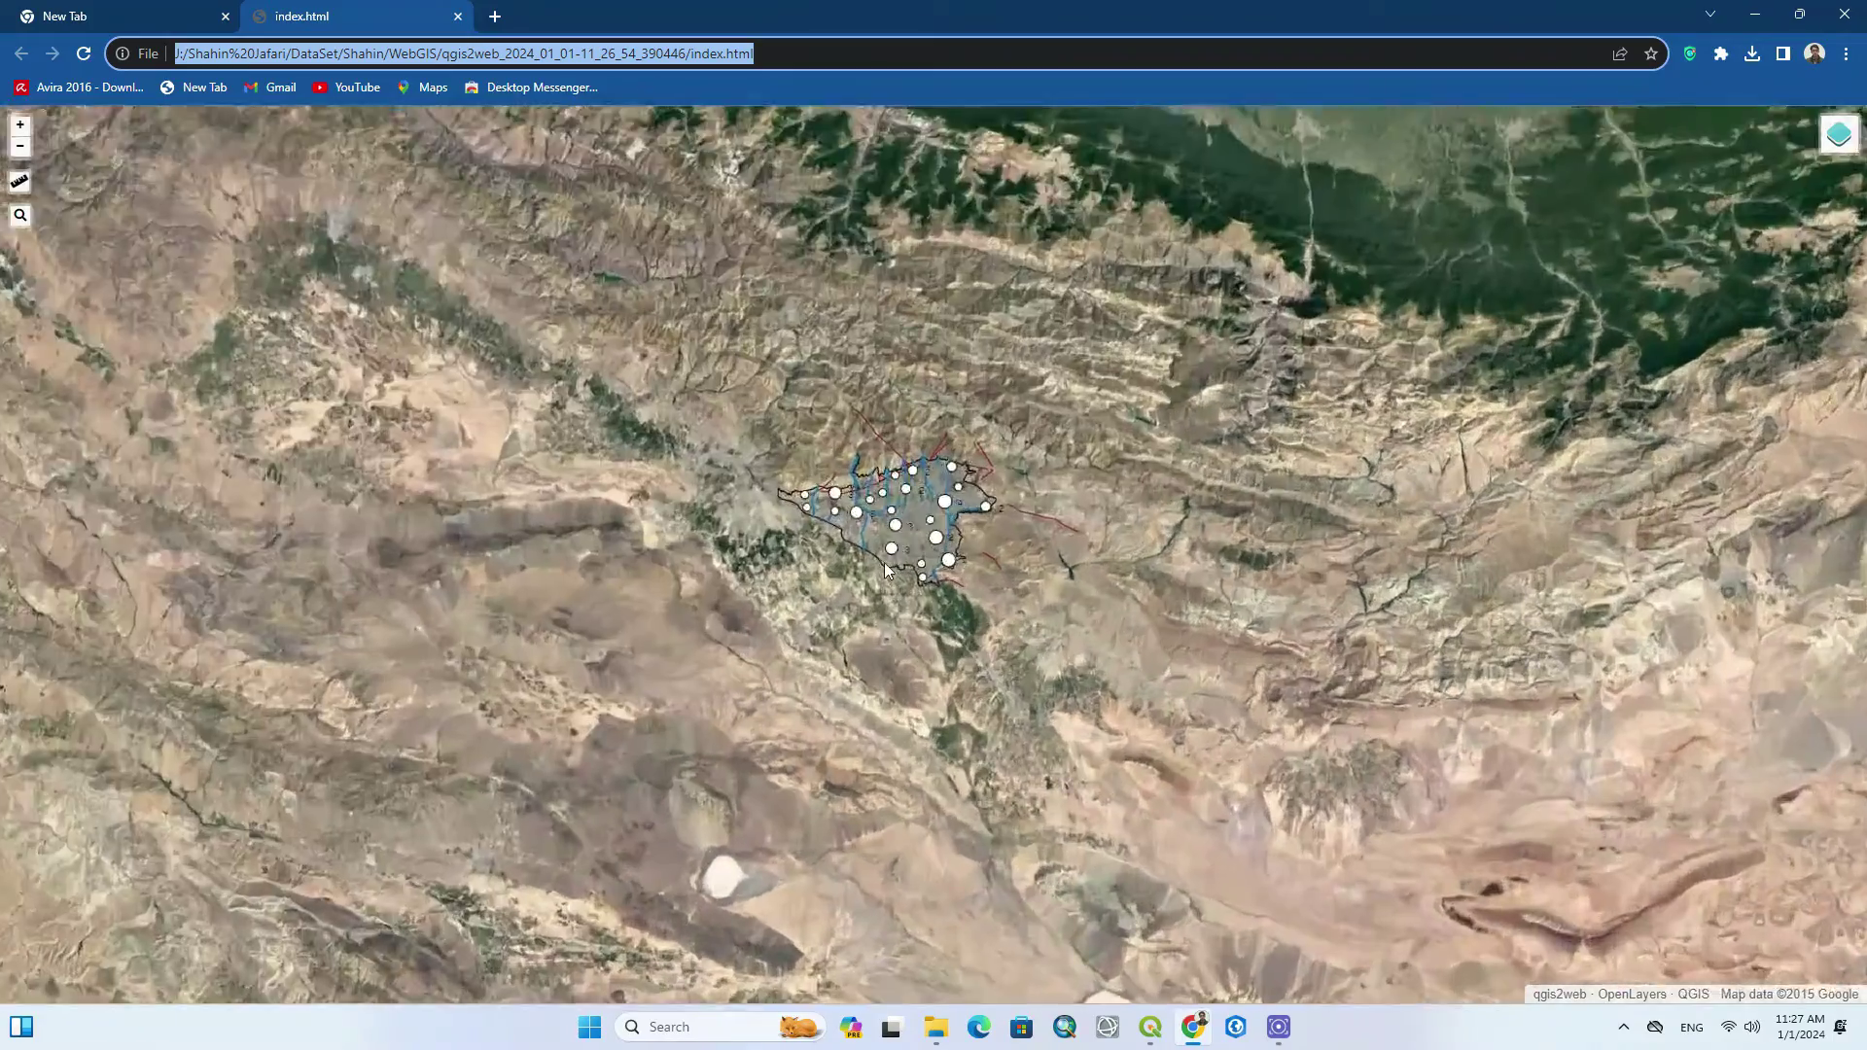
pyautogui.scroll(1, 887, 569)
pyautogui.scroll(1, 901, 416)
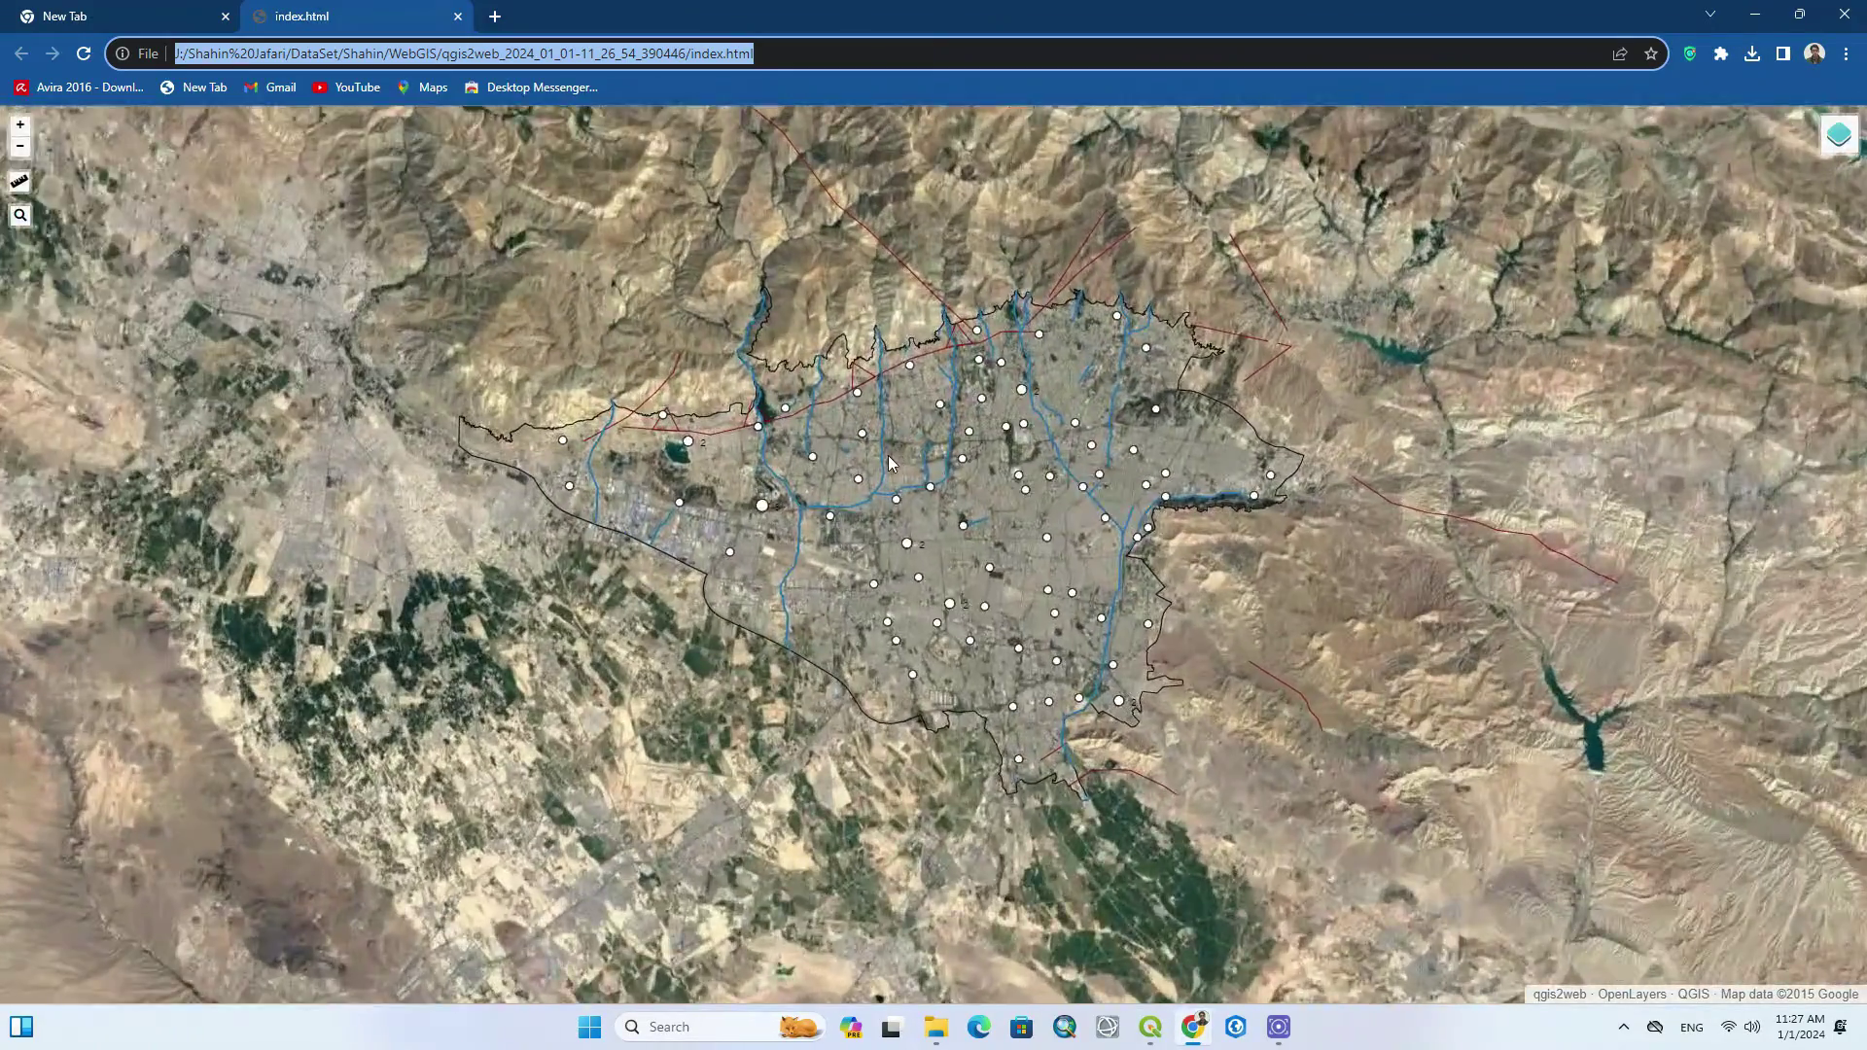
pyautogui.scroll(-1, 888, 457)
pyautogui.click(21, 127)
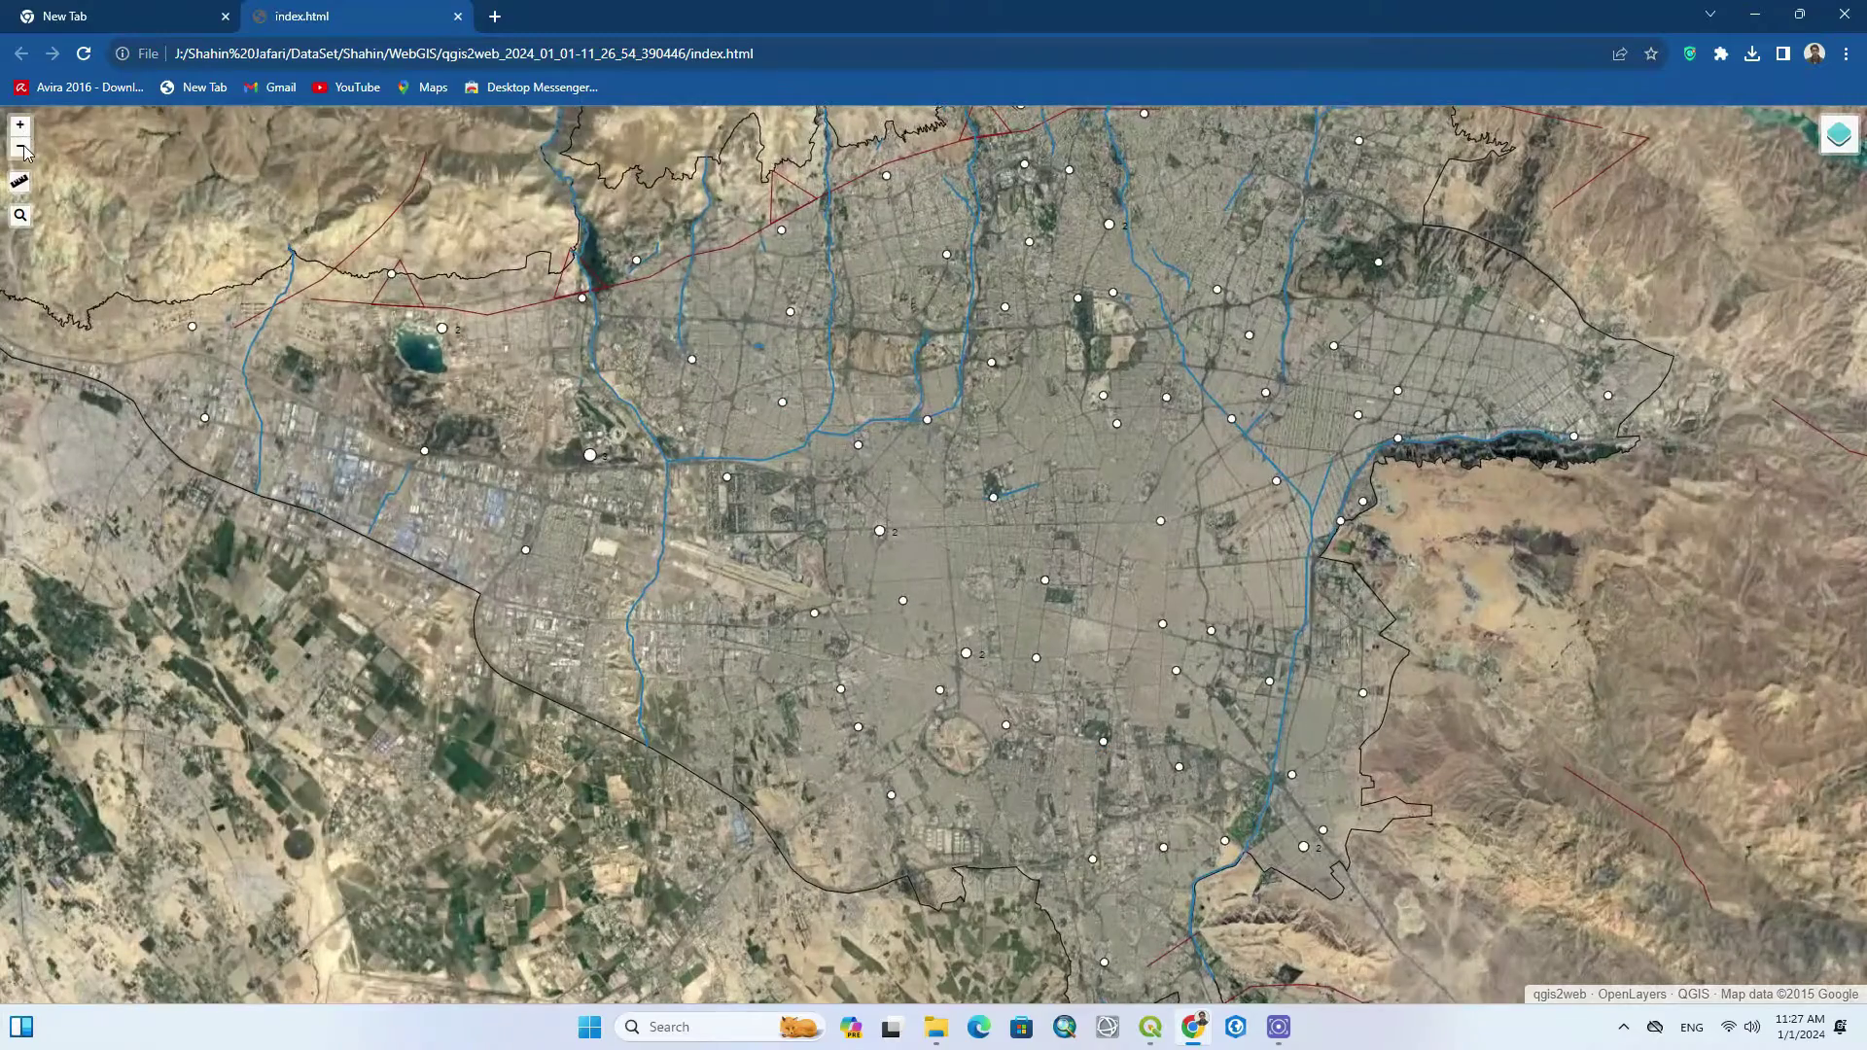
pyautogui.click(21, 148)
# Toggle a layer's visibility off and back on in the exported map's layers list.
pyautogui.moveTo(1838, 137)
pyautogui.click(1734, 143)
pyautogui.click(1733, 143)
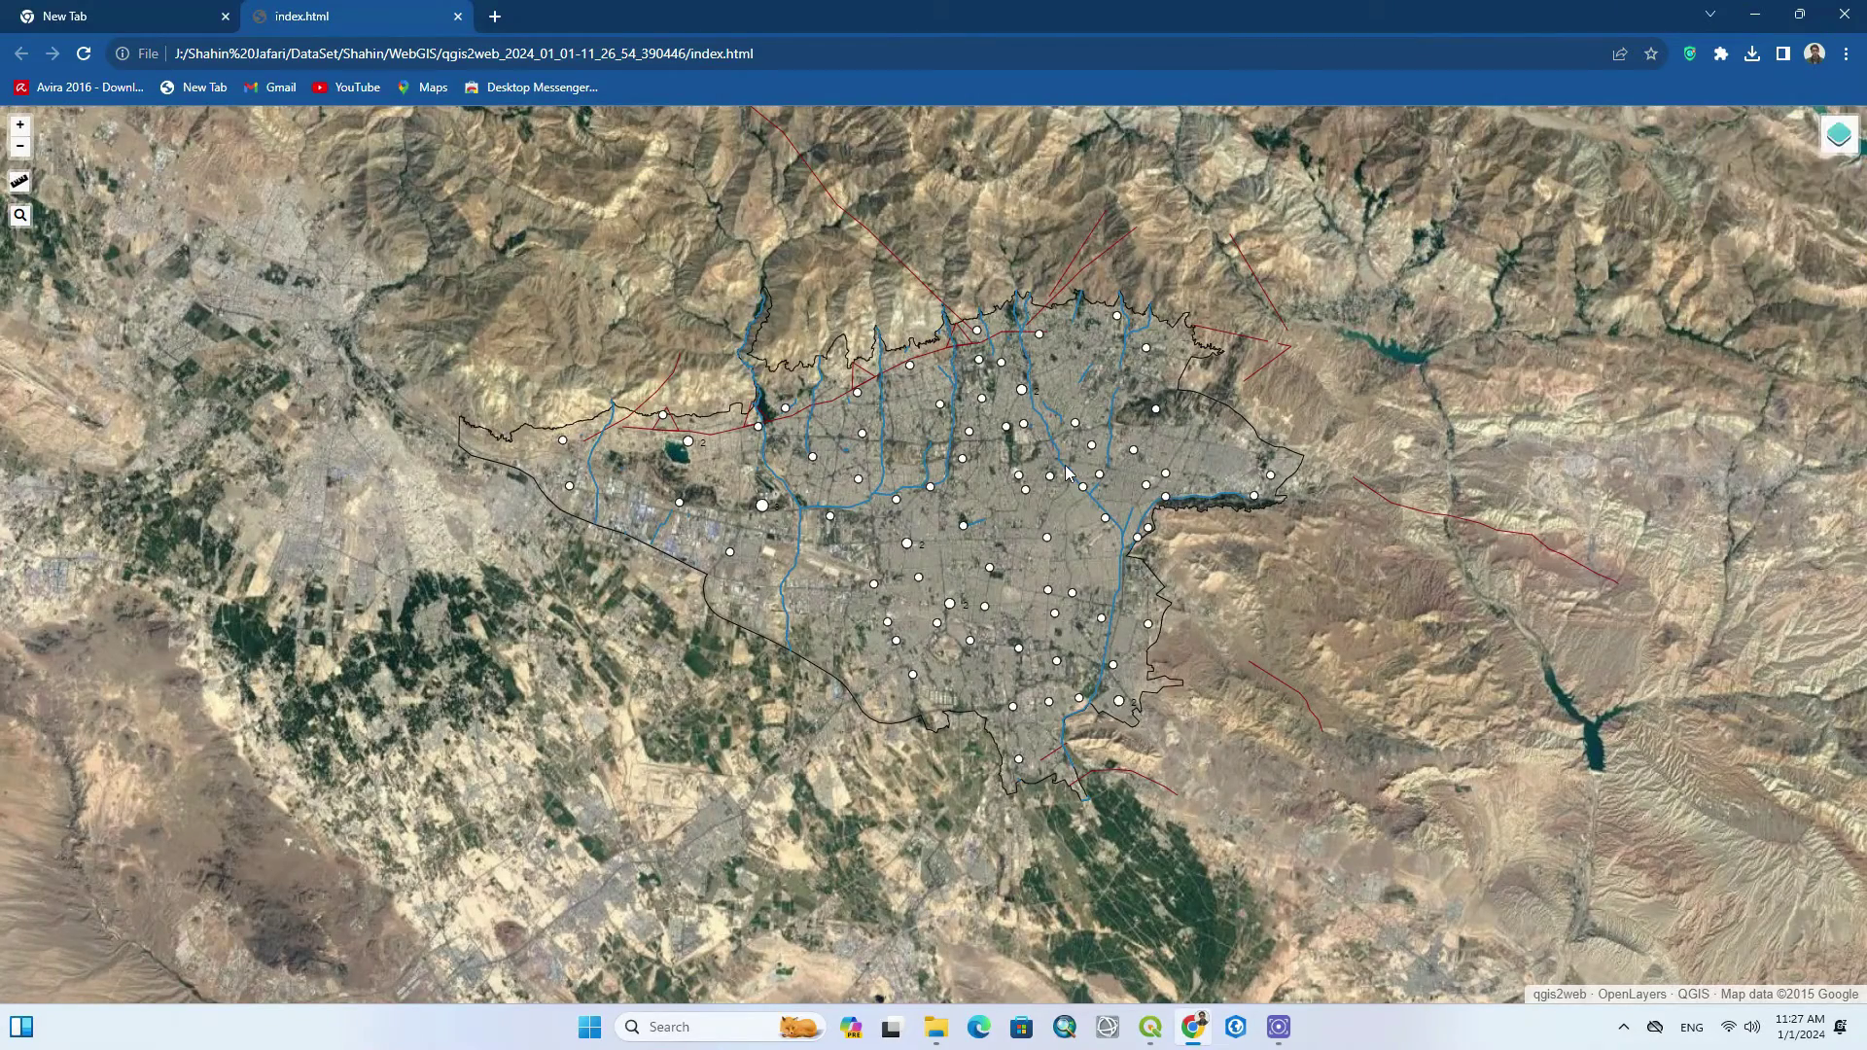
# Show the attribute popup of the river line running through northeastern Tehran.
pyautogui.scroll(1, 1067, 473)
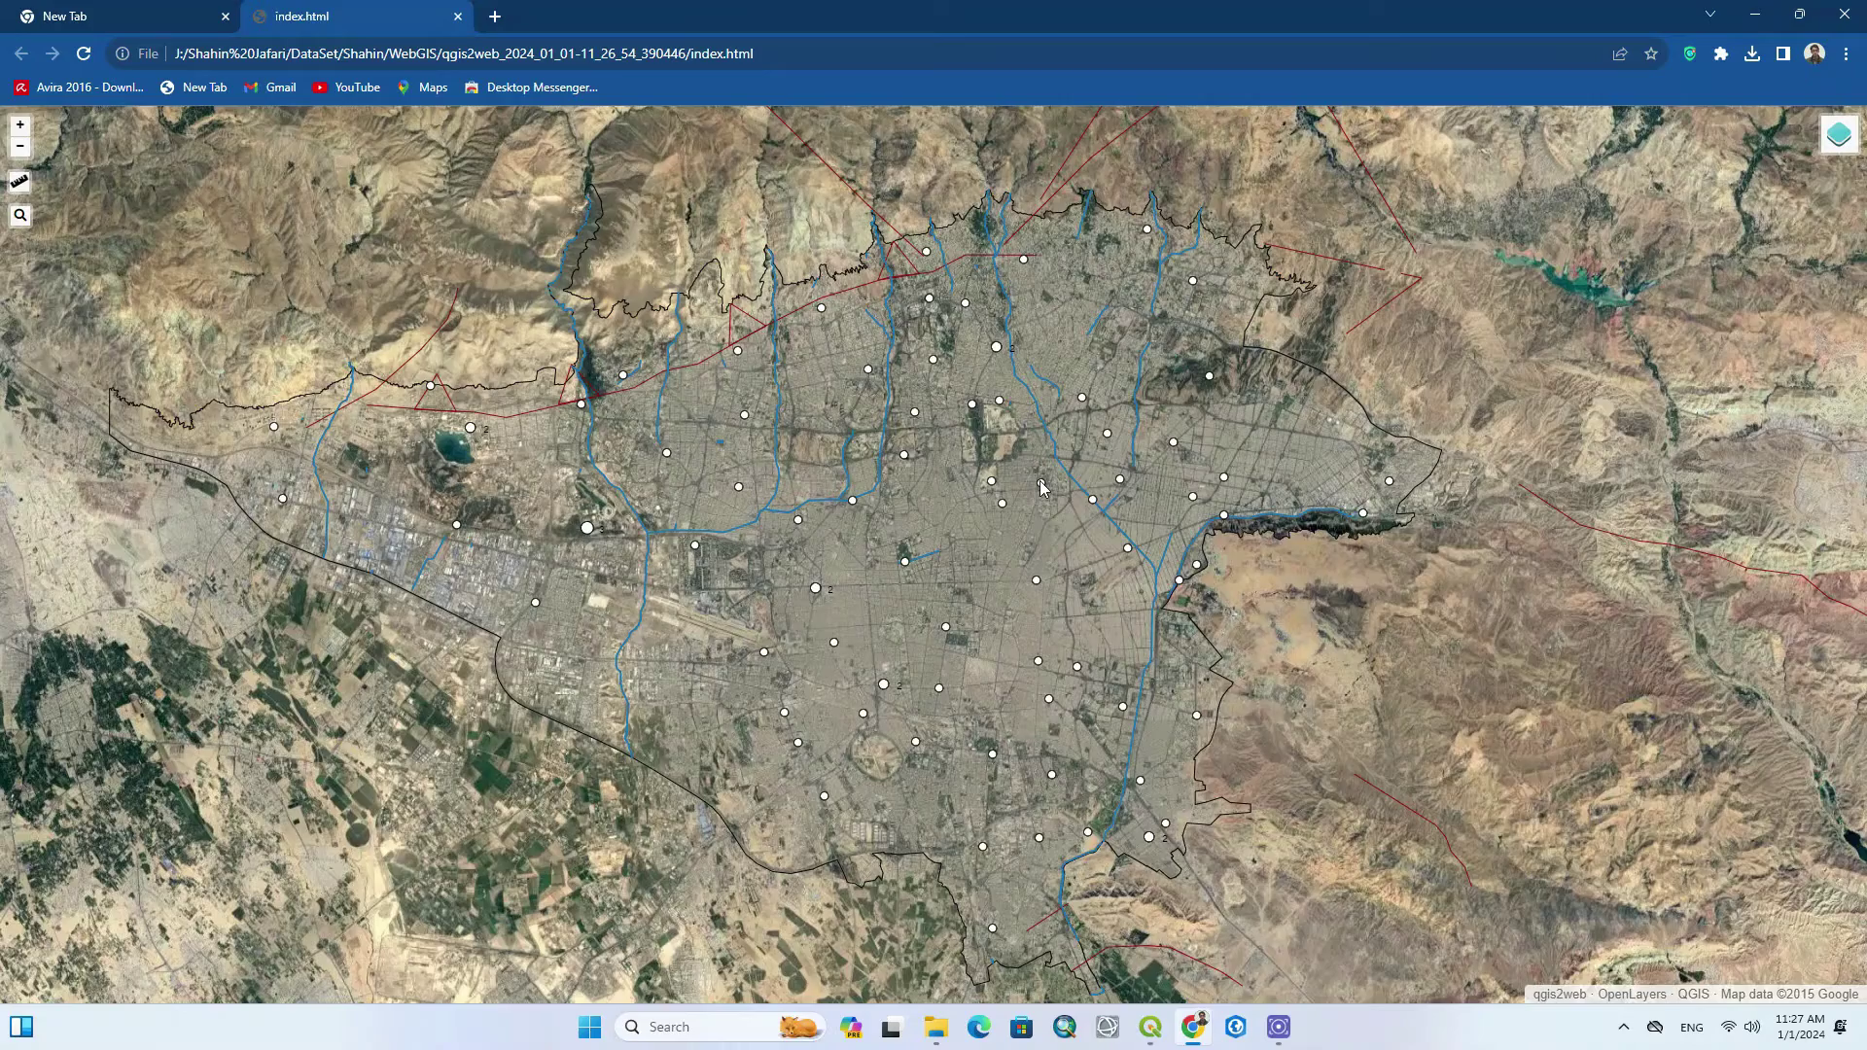
pyautogui.scroll(1, 1040, 486)
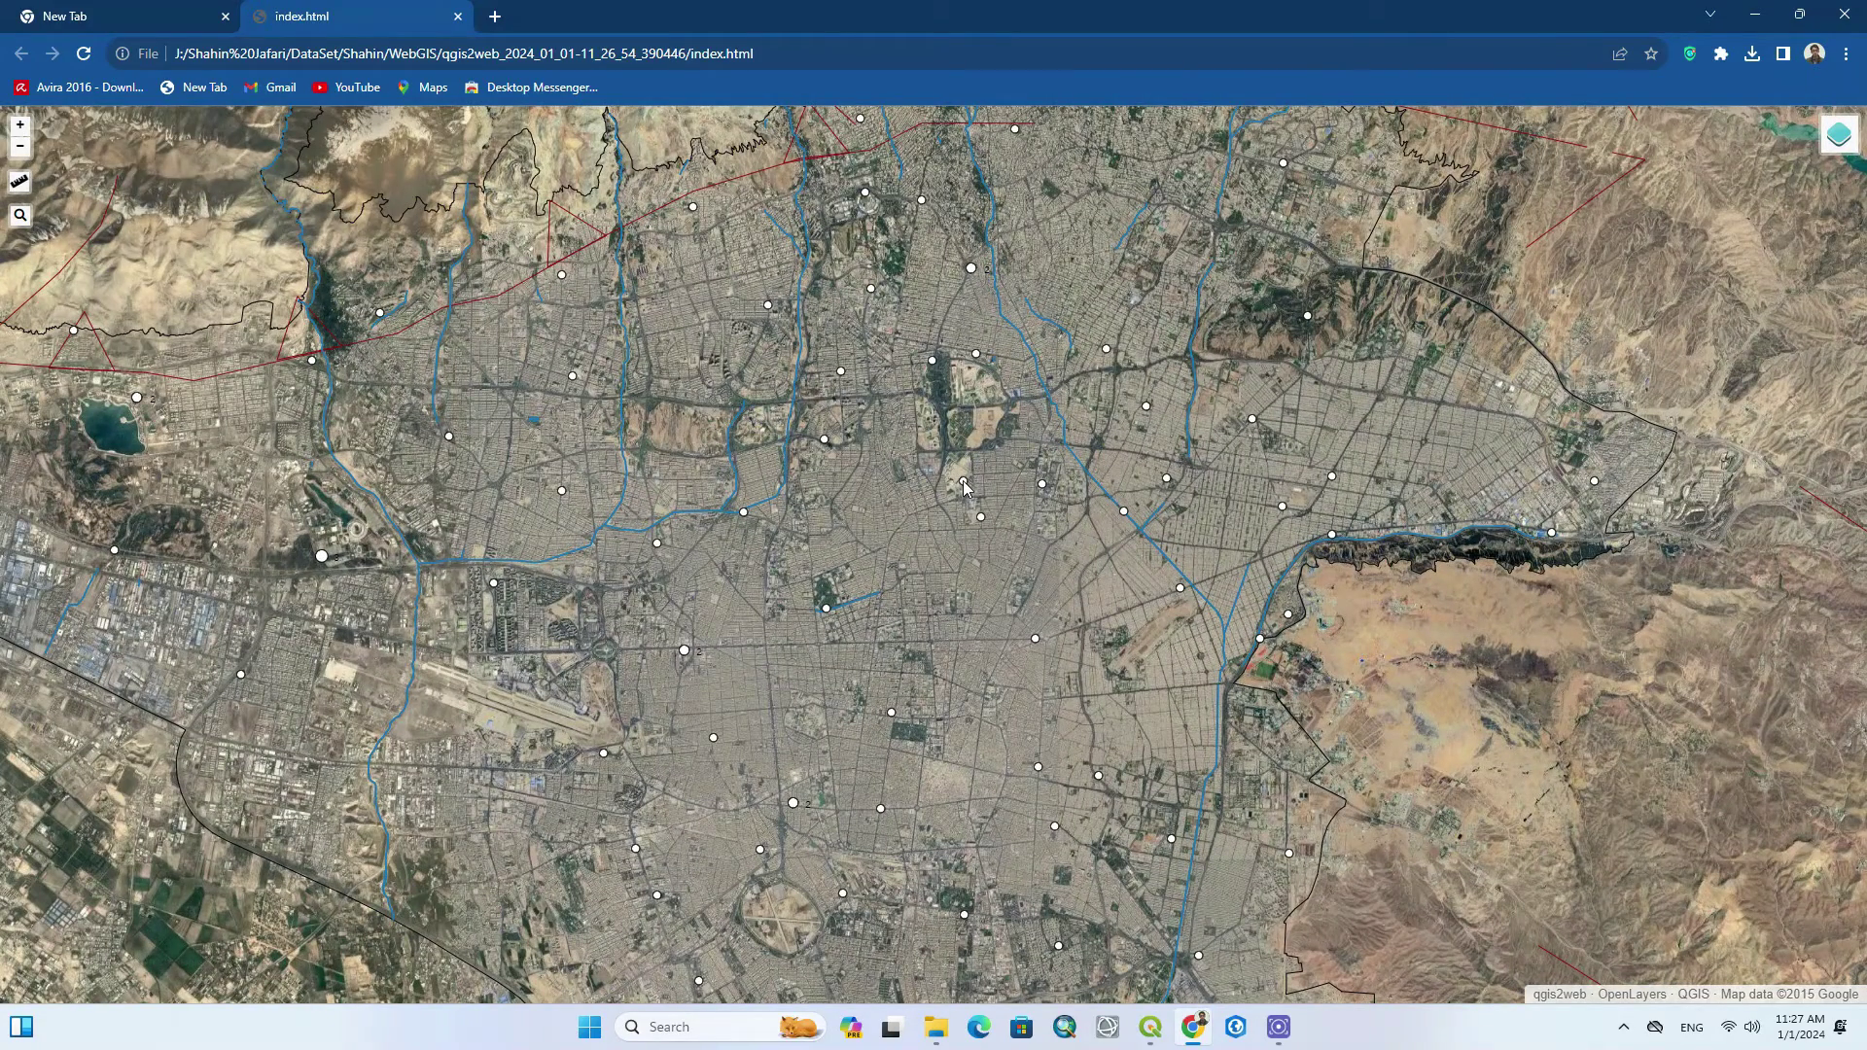
pyautogui.click(1089, 471)
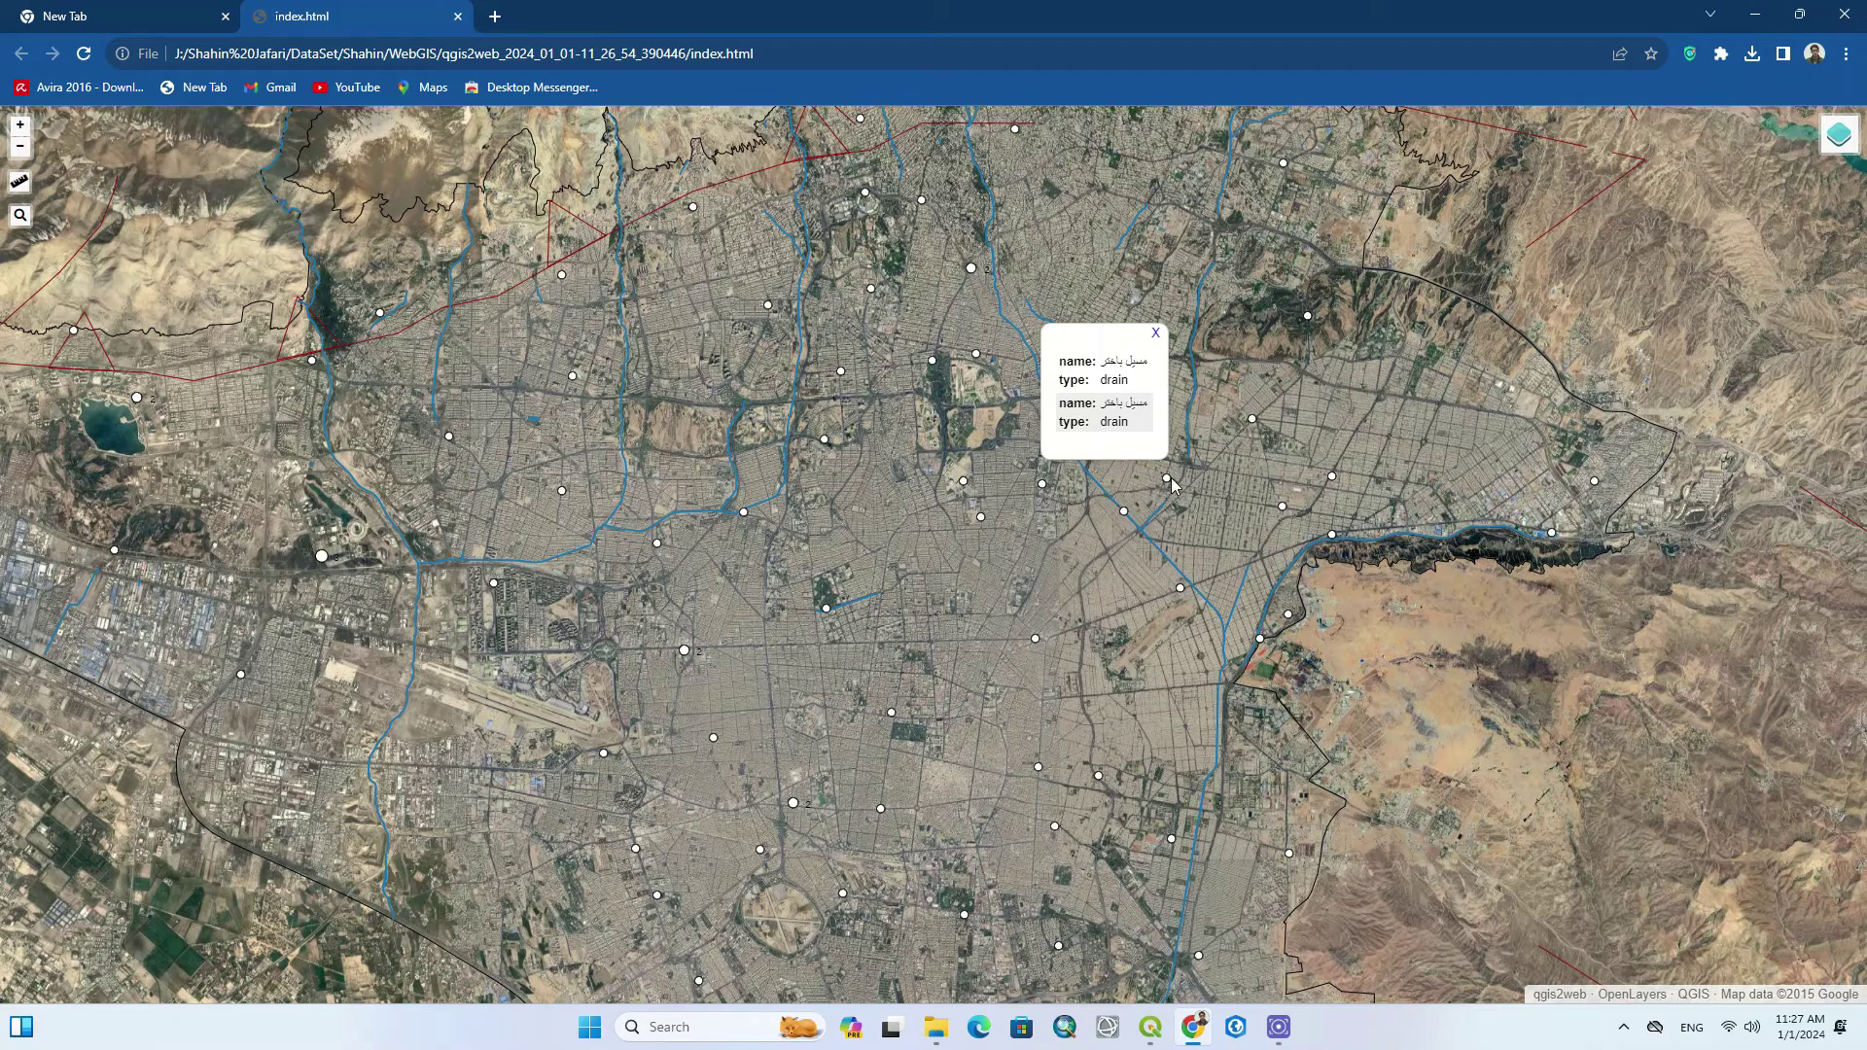
# Show the attribute popups of the canal and stream in northeastern Tehran and of the fault line along the northern edge.
pyautogui.click(1192, 445)
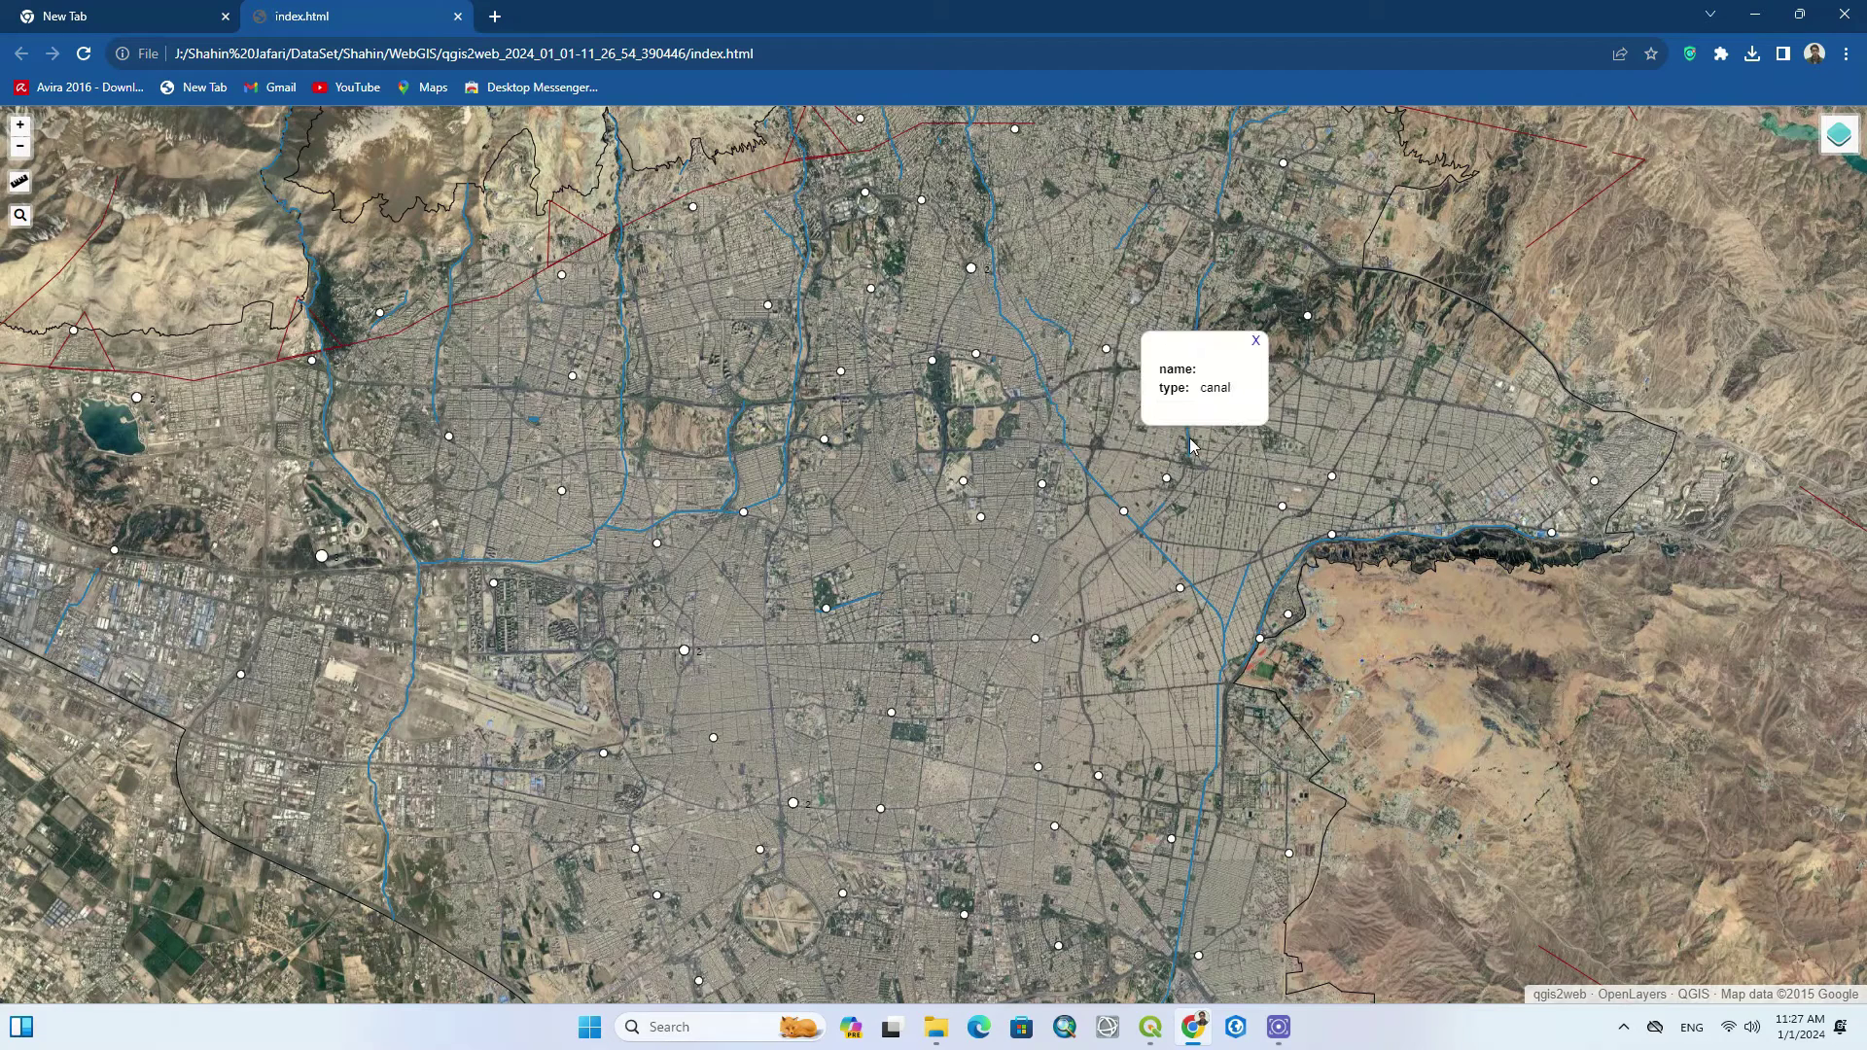
pyautogui.click(1136, 226)
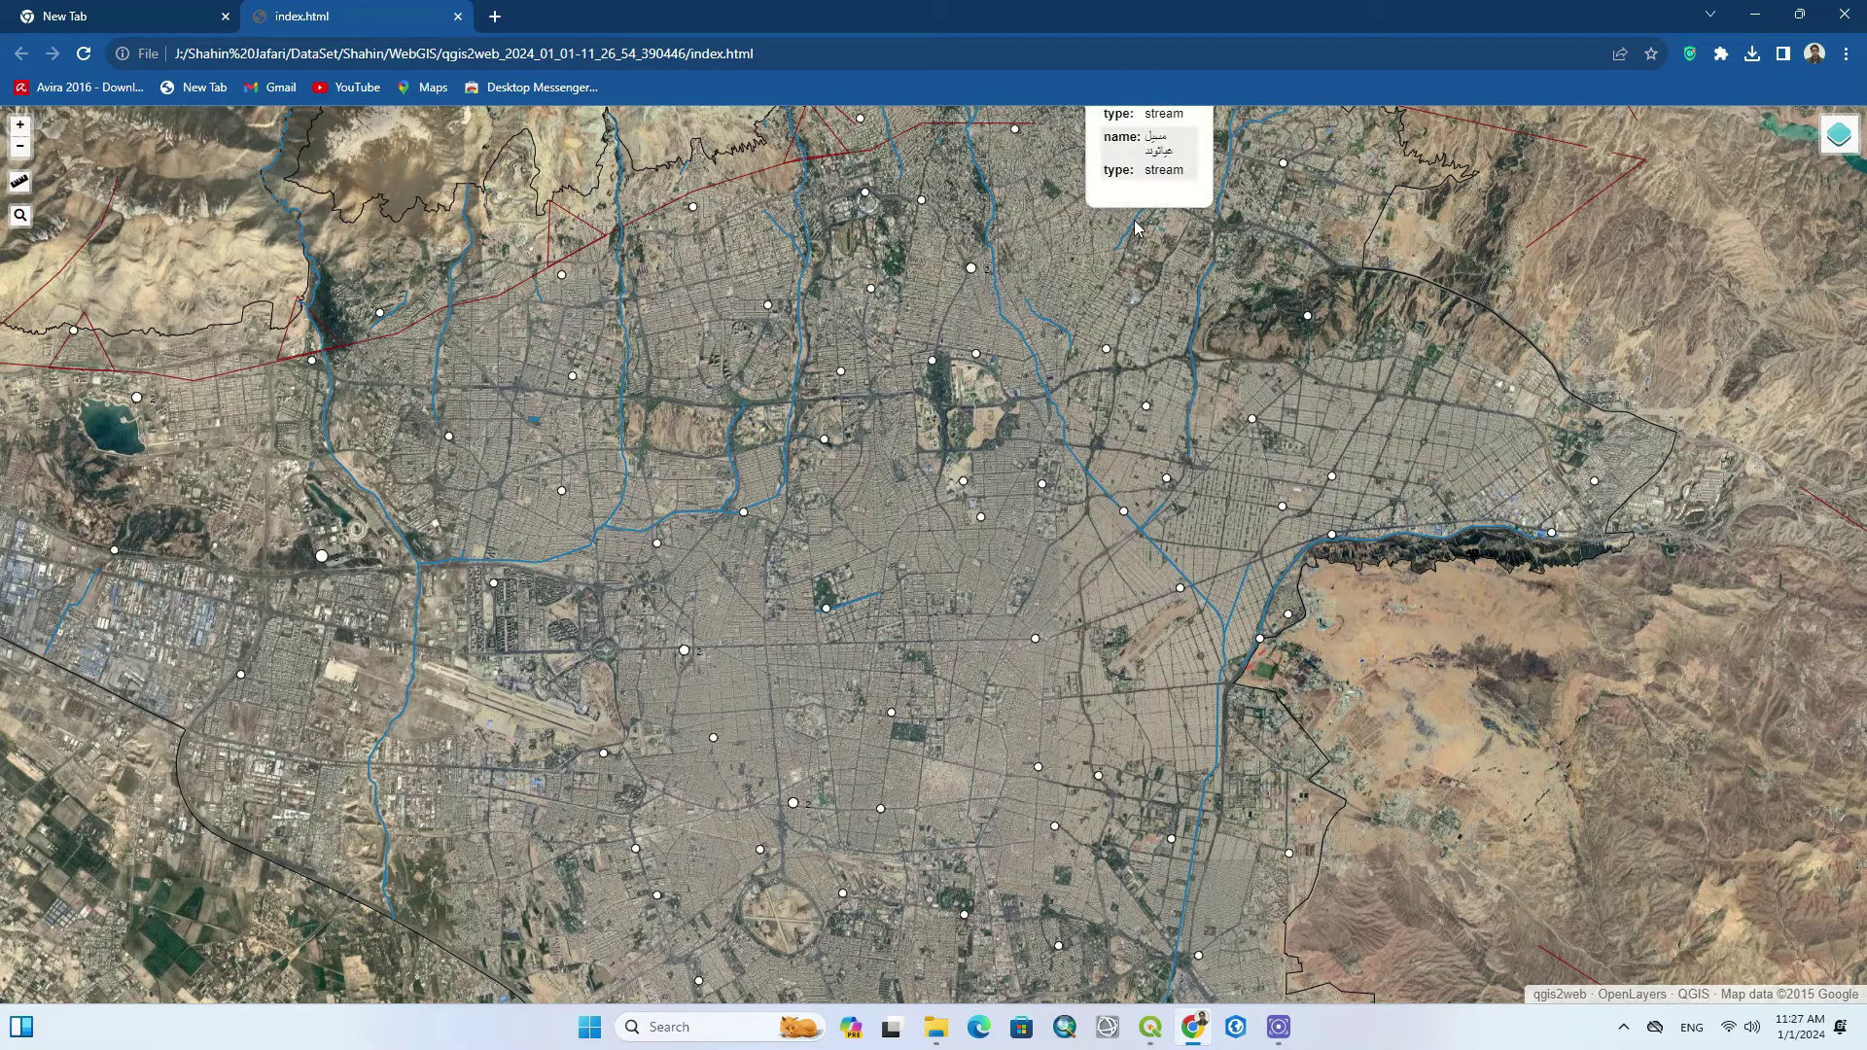
pyautogui.click(600, 247)
pyautogui.scroll(-1, 968, 744)
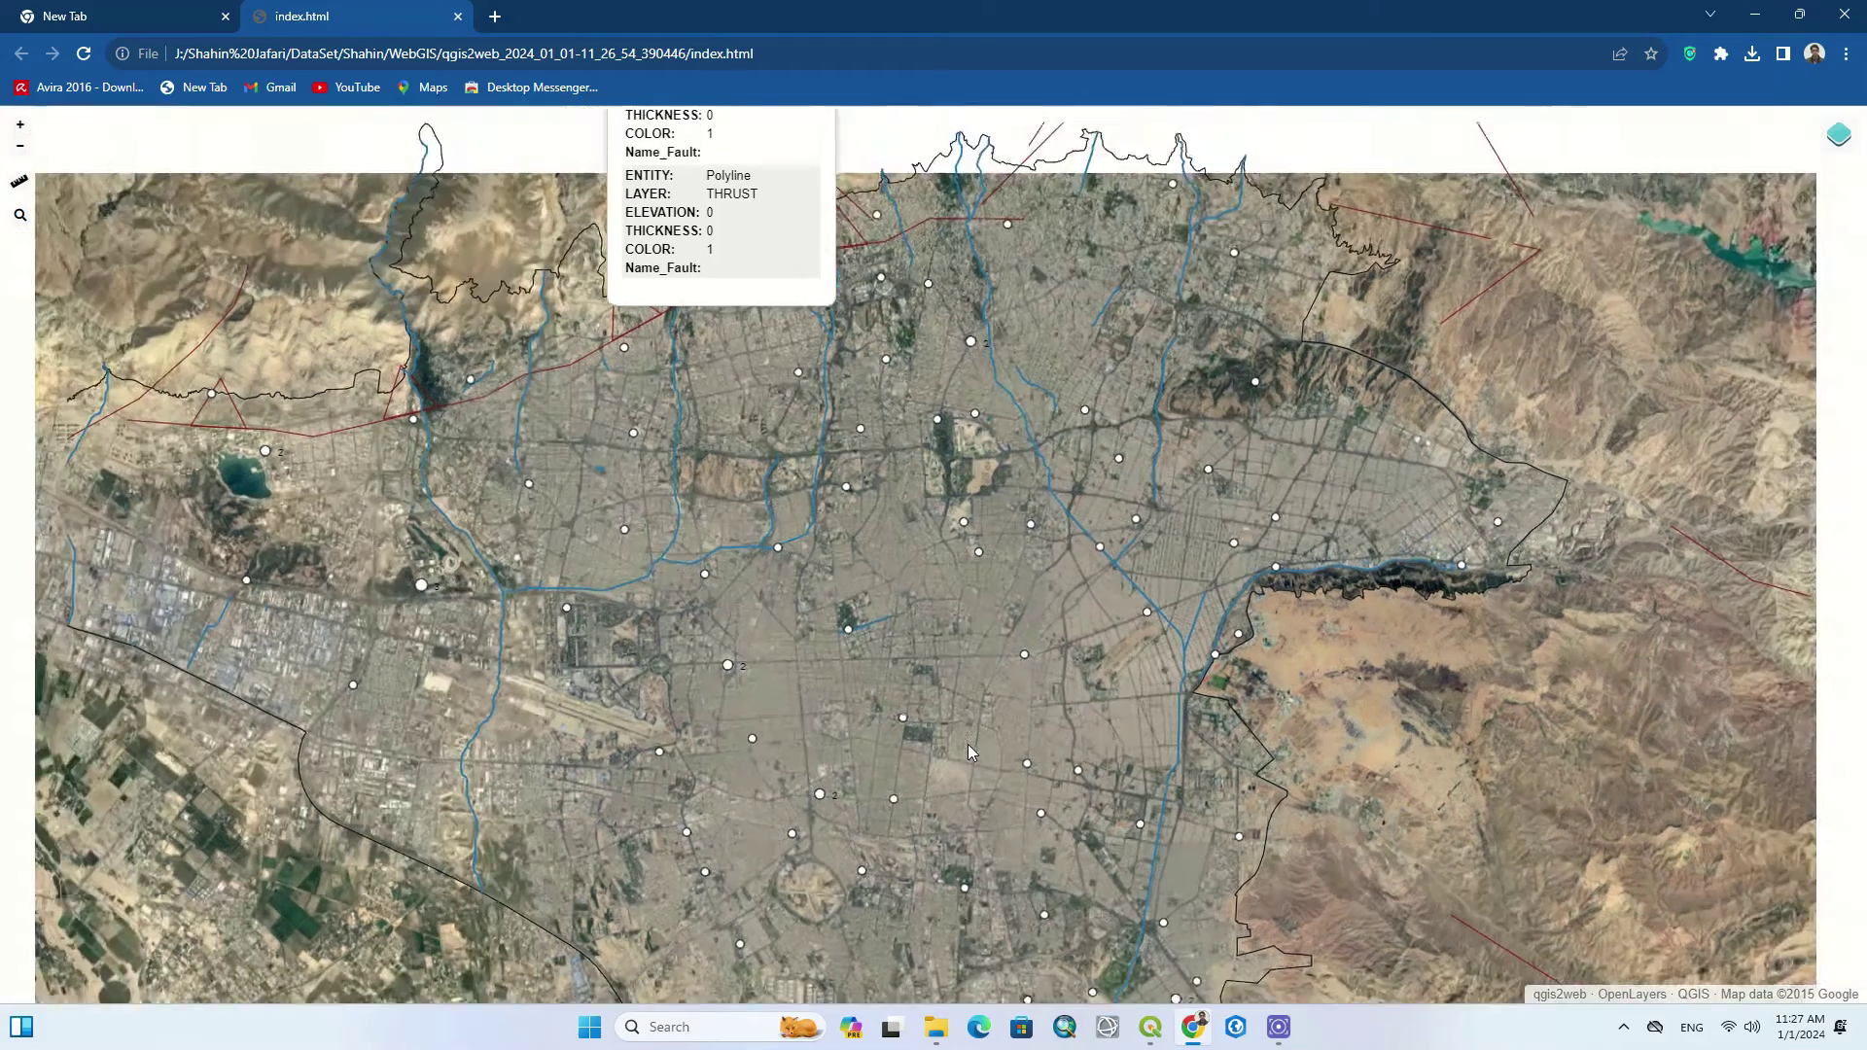
# Show the attribute popups of the northwestern fault line and of two fire station clusters in western Tehran.
pyautogui.click(526, 419)
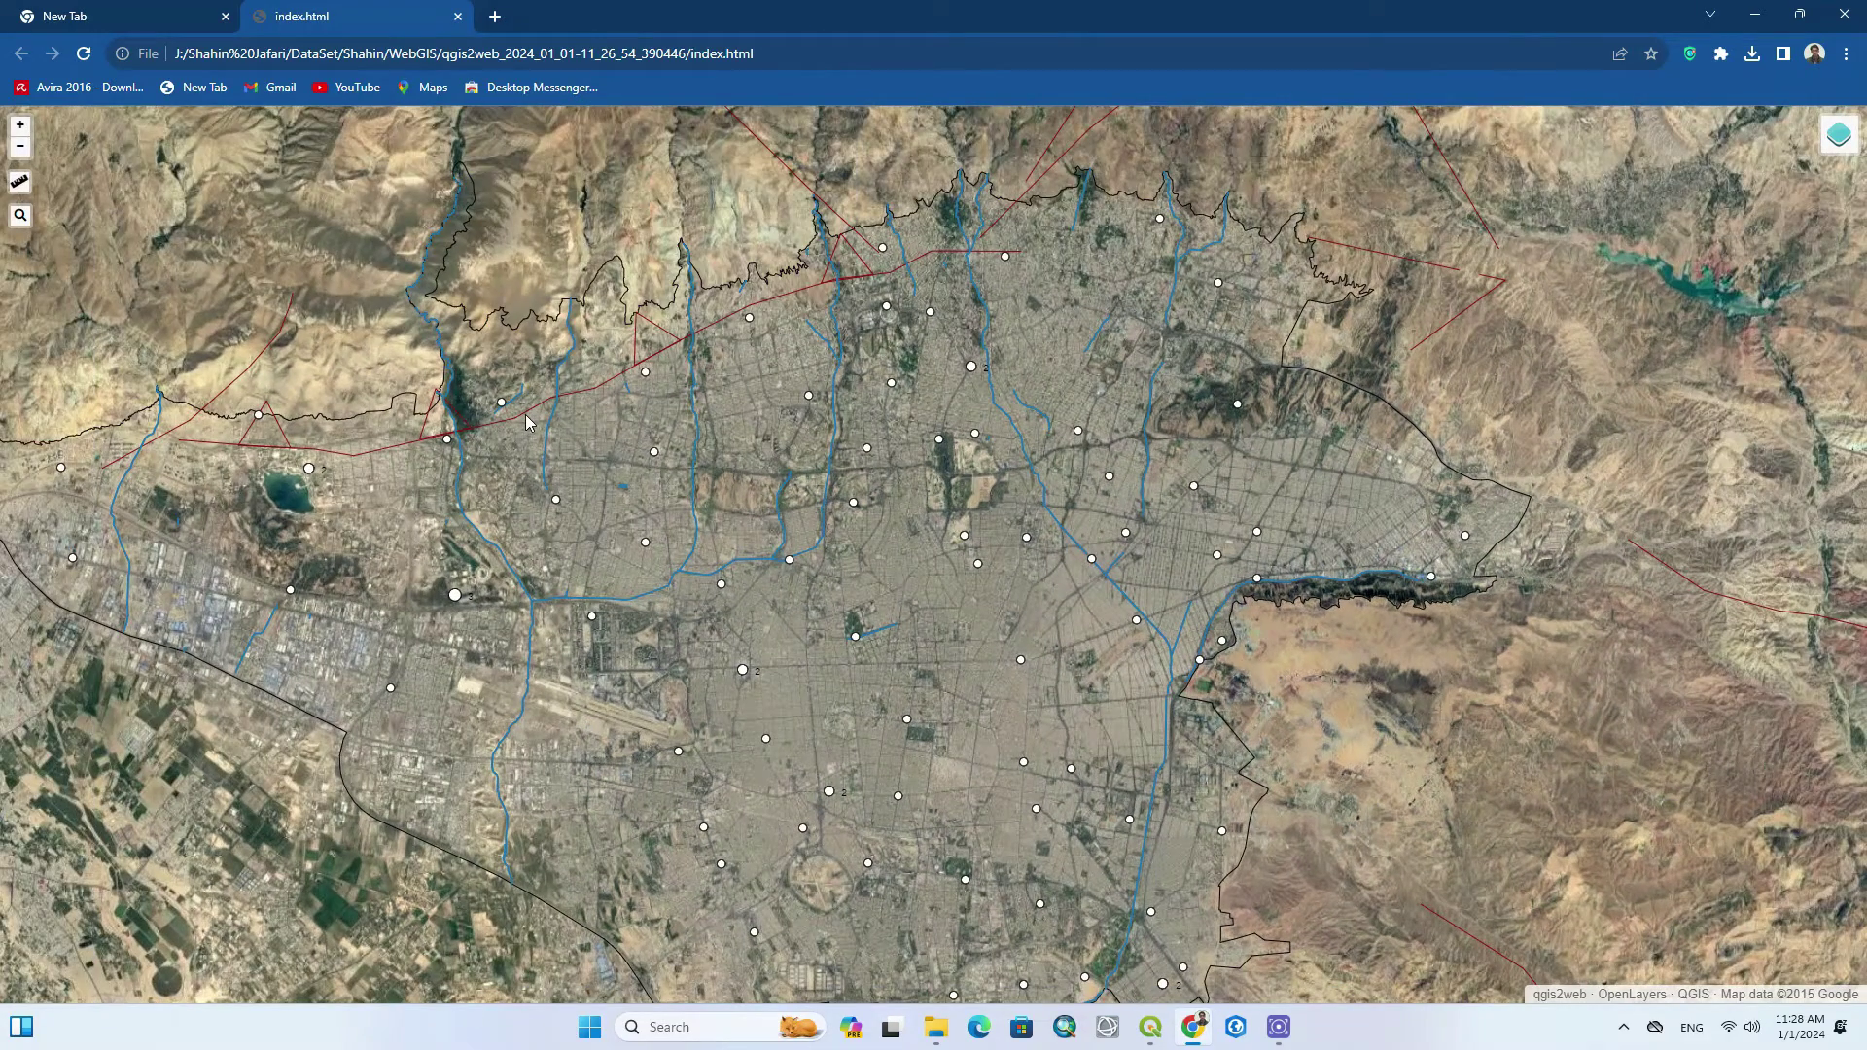
pyautogui.click(470, 435)
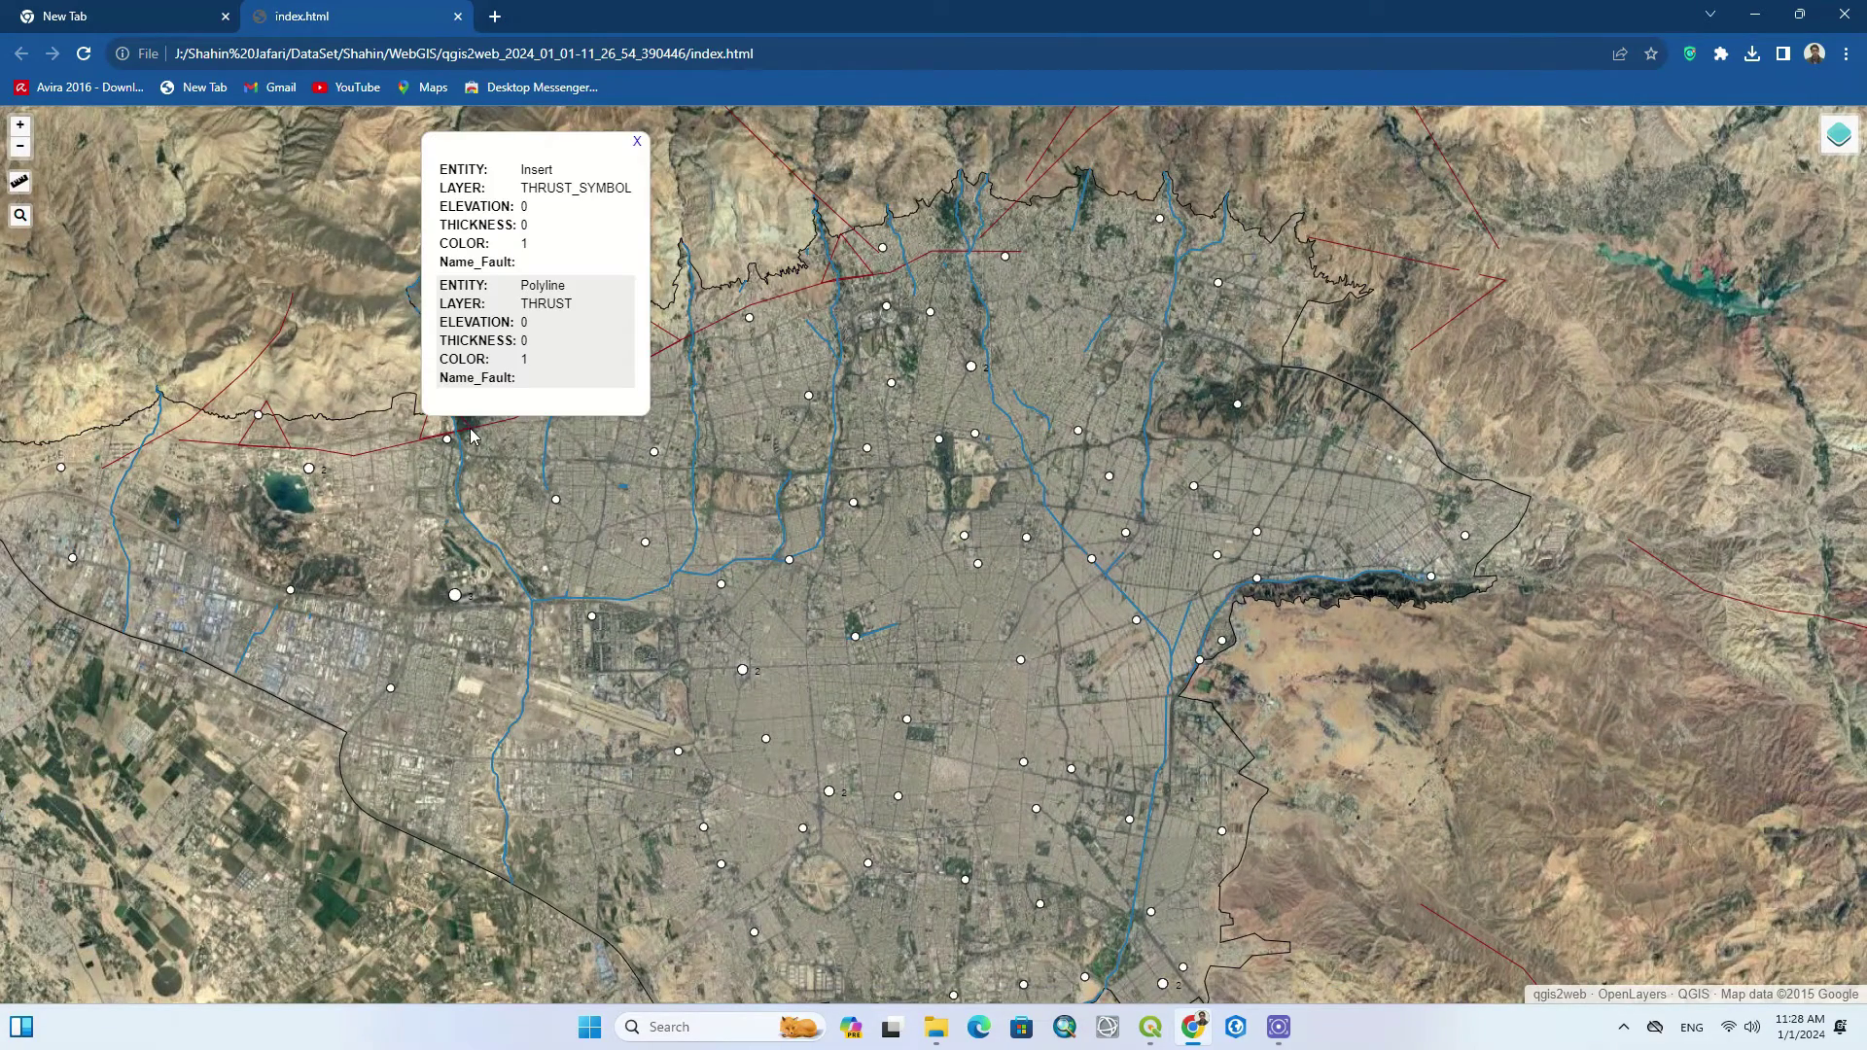
pyautogui.click(456, 596)
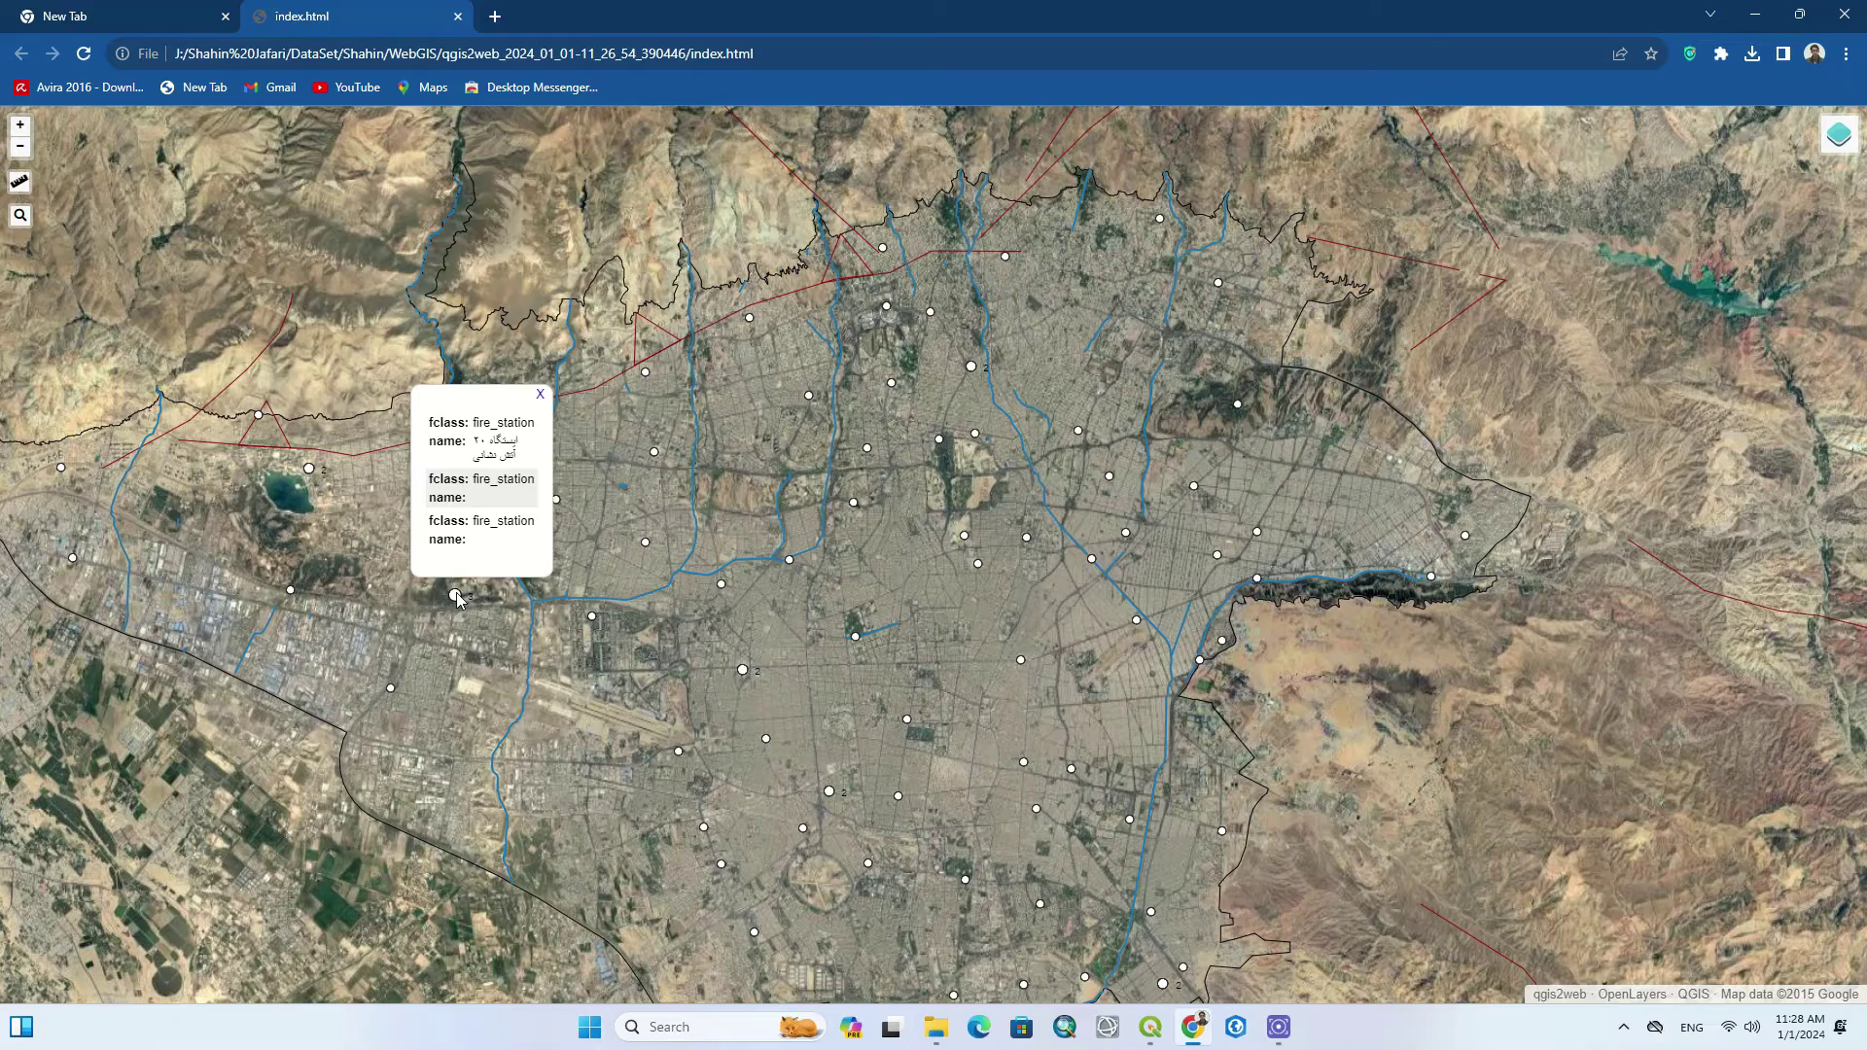
pyautogui.click(311, 470)
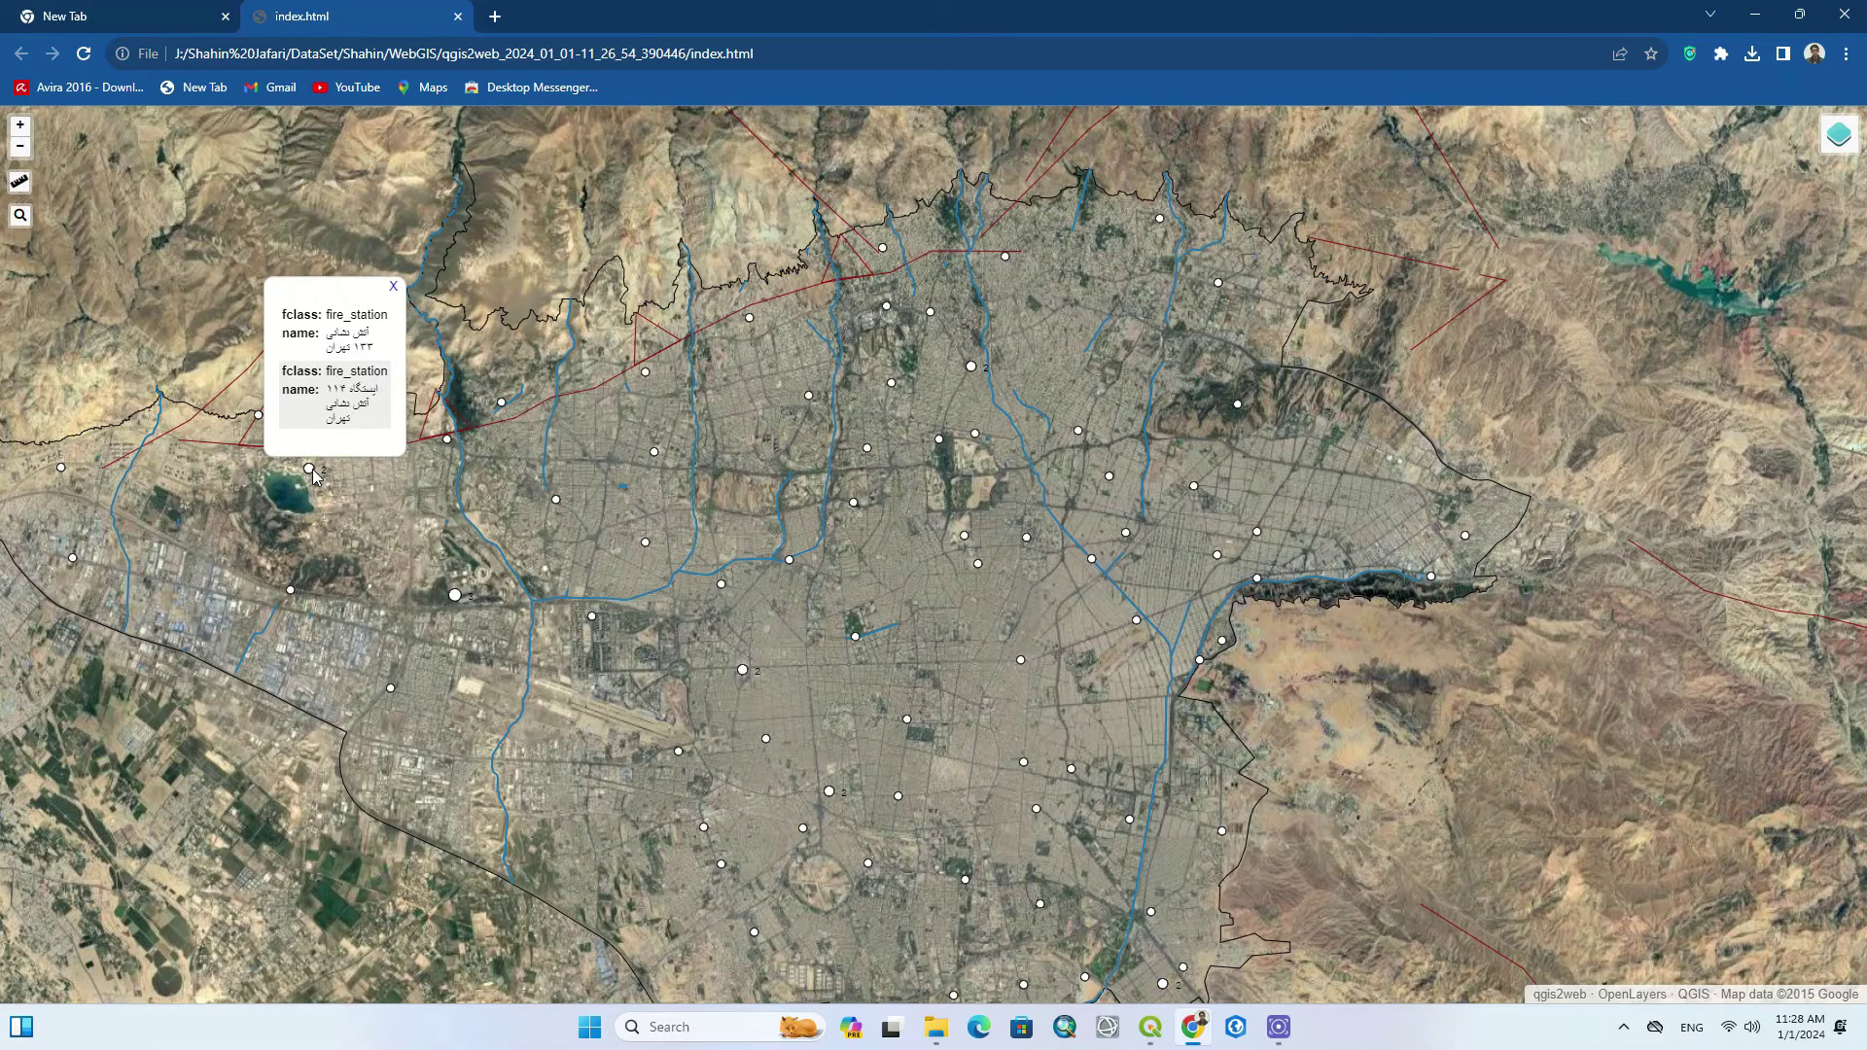
# Toggle the Rivers, Fire_Stations, Fault and City Boundary layers off and back on in the exported map.
pyautogui.scroll(-2, 925, 410)
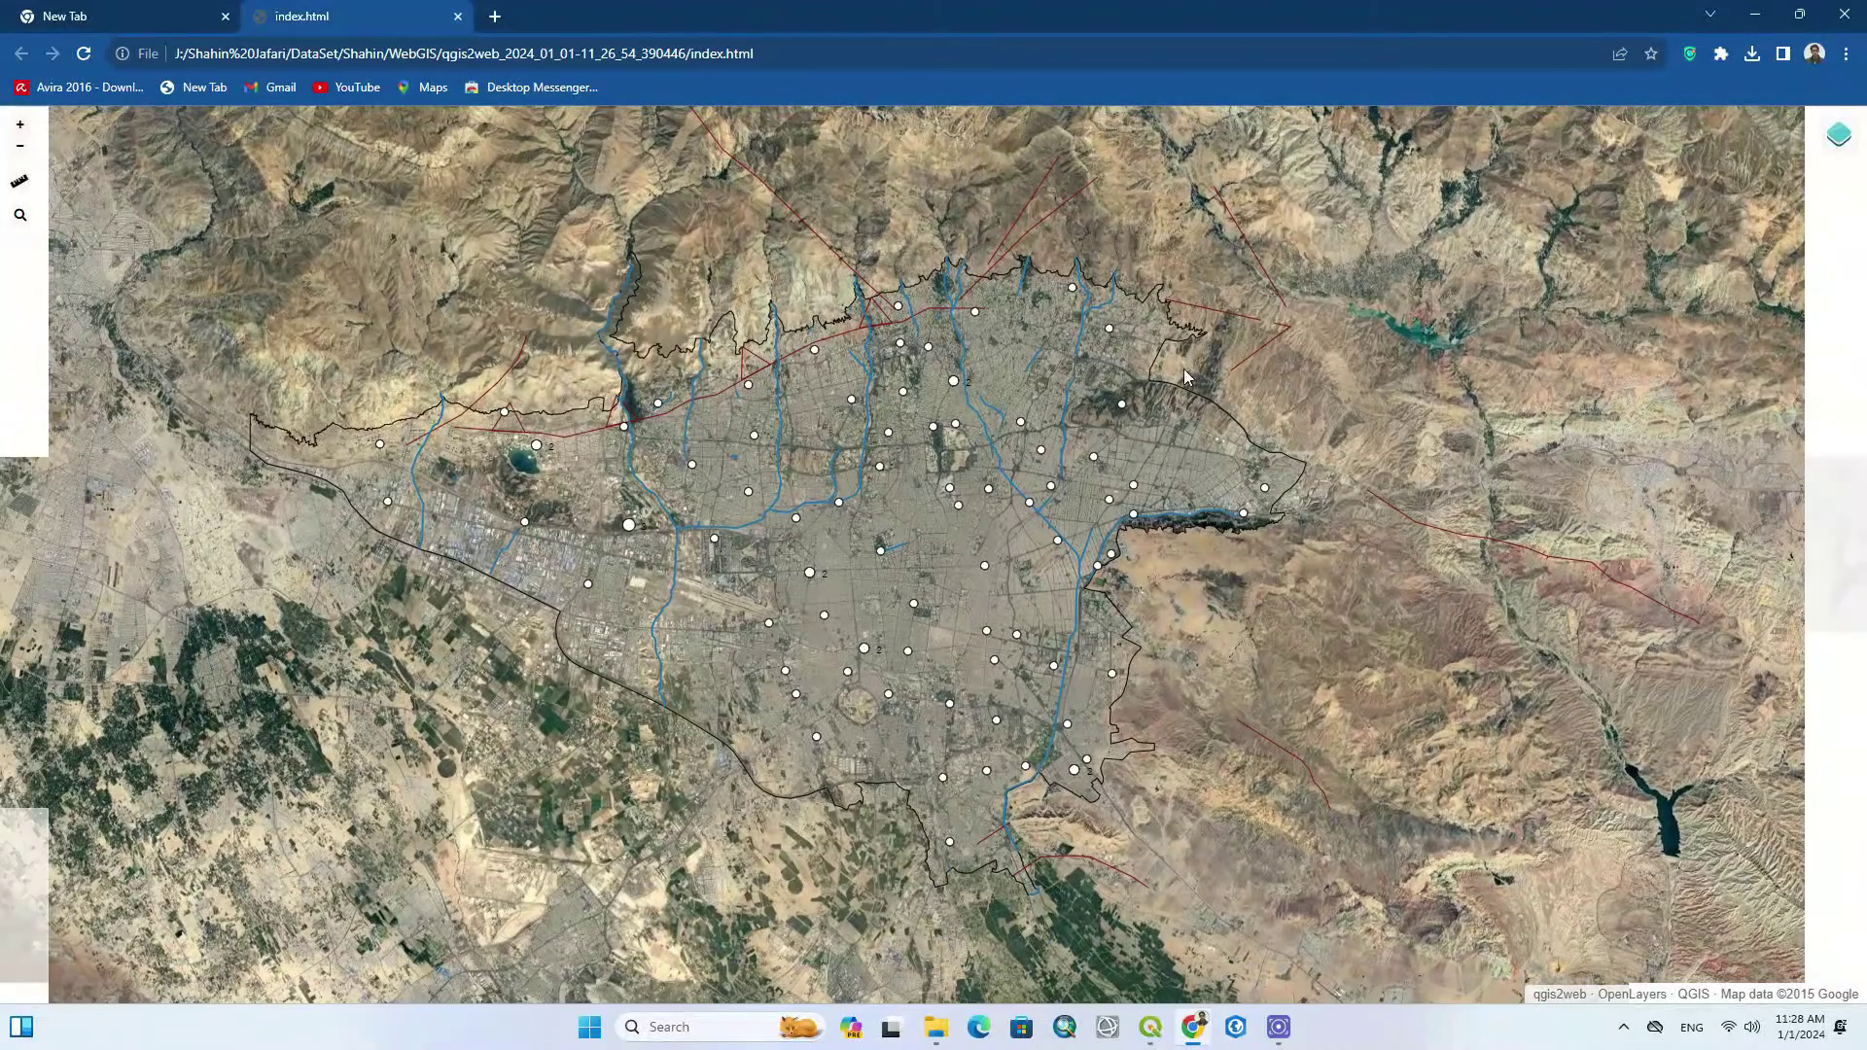
pyautogui.moveTo(1838, 136)
pyautogui.click(1733, 143)
pyautogui.click(1733, 143)
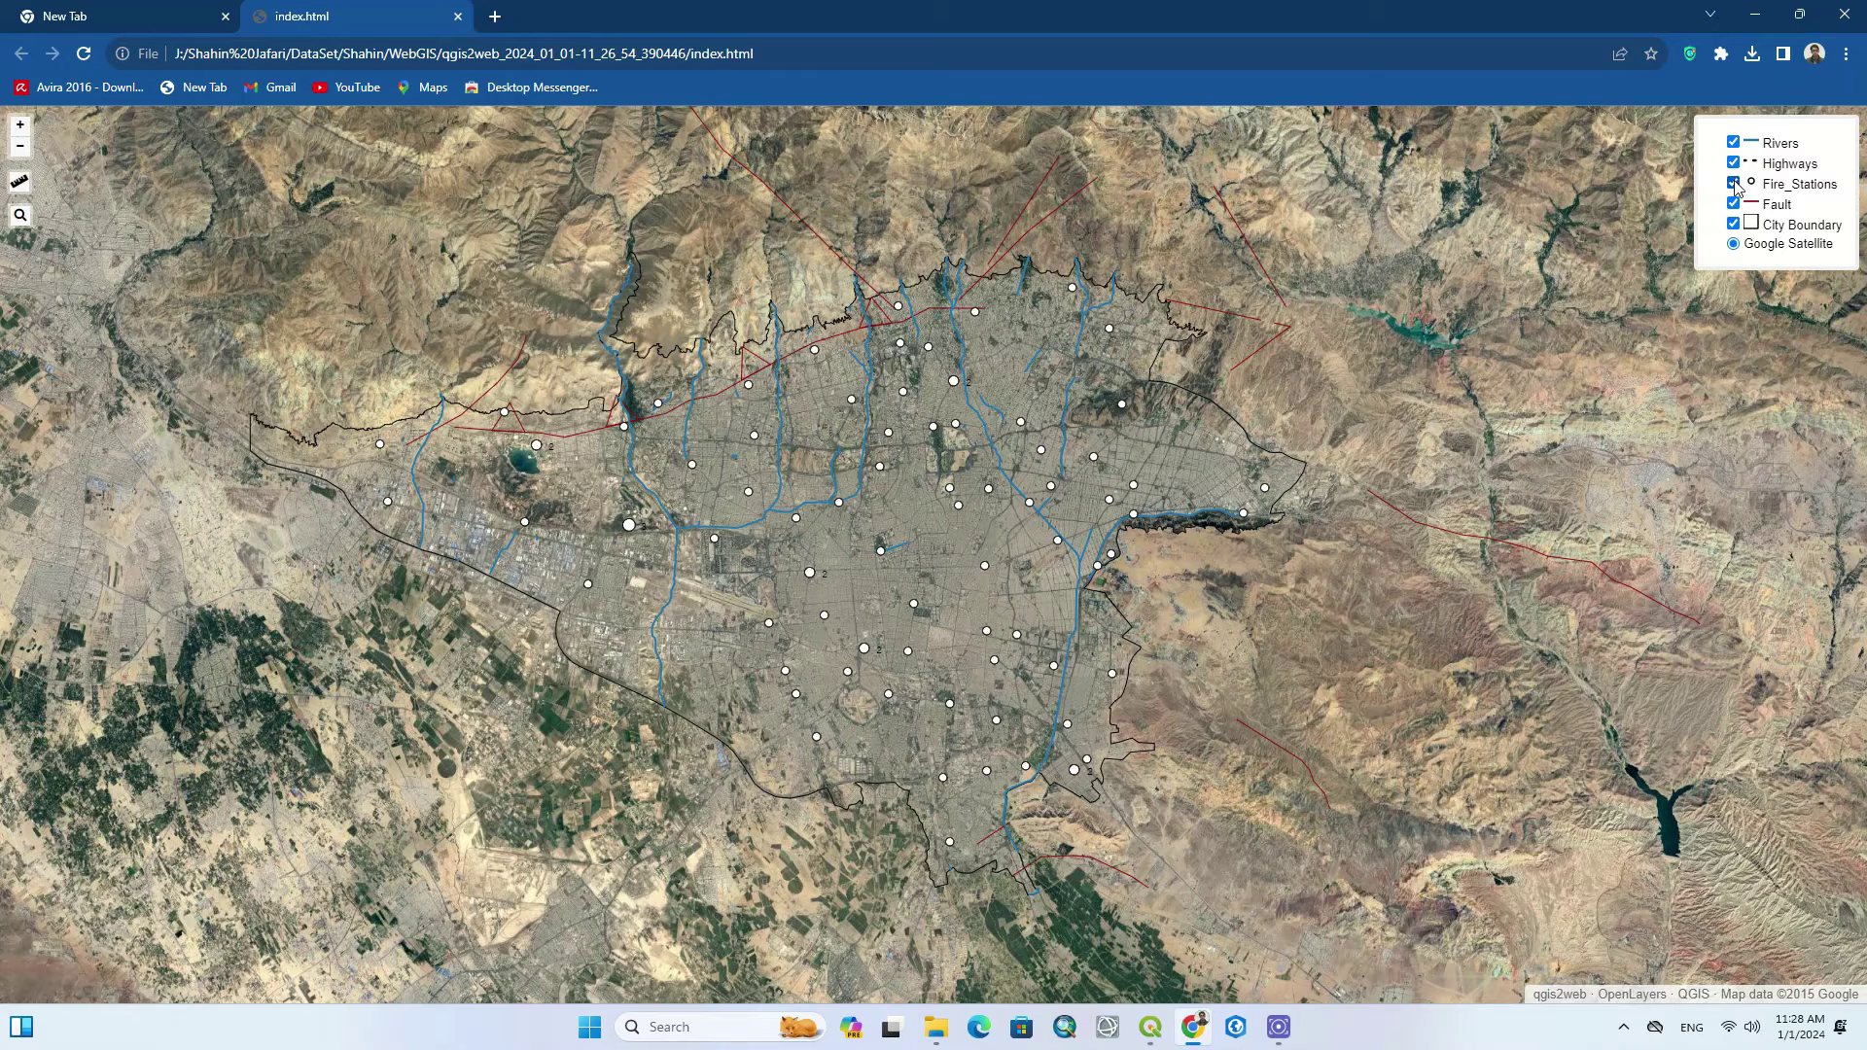
pyautogui.click(1734, 183)
pyautogui.click(1734, 184)
pyautogui.click(1734, 204)
pyautogui.click(1736, 206)
pyautogui.click(1735, 226)
pyautogui.click(1735, 226)
pyautogui.click(1734, 226)
pyautogui.click(1735, 225)
# Measure a length along a multi-segment line running eastward above Tehran's northern boundary.
pyautogui.scroll(-1, 1096, 489)
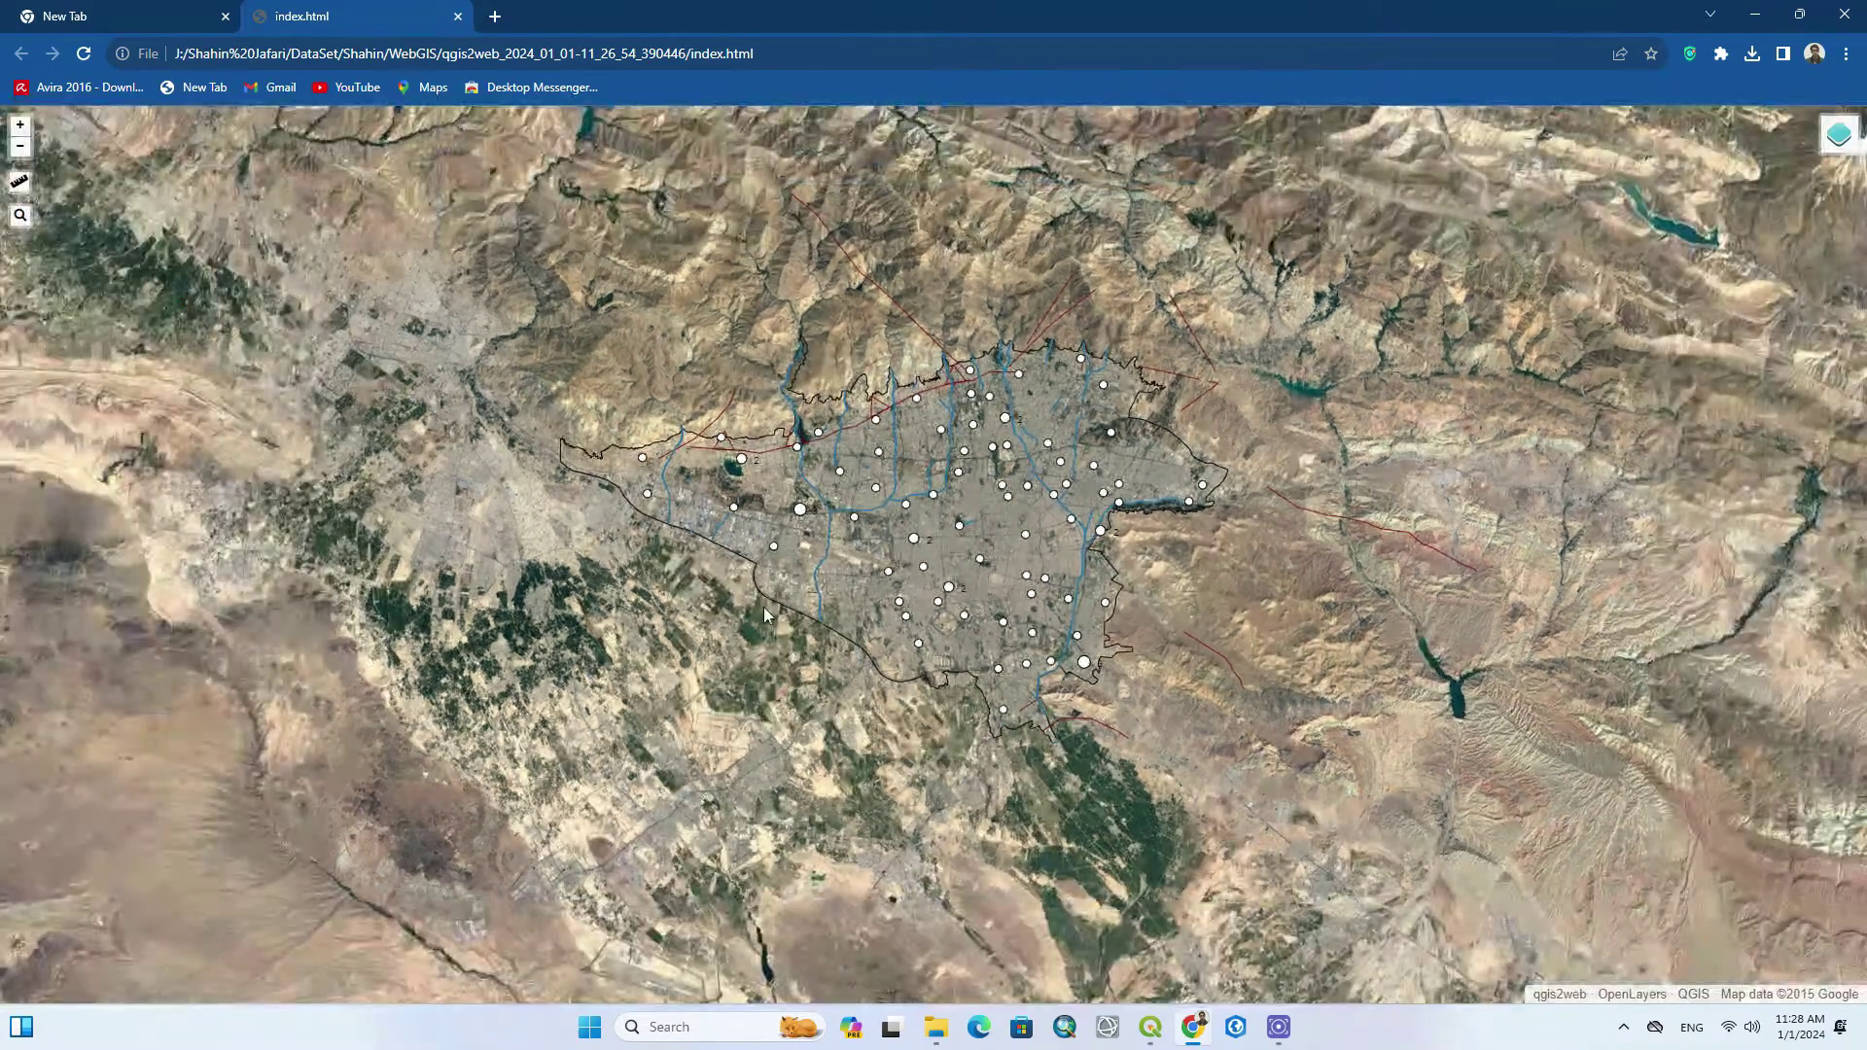
pyautogui.click(18, 181)
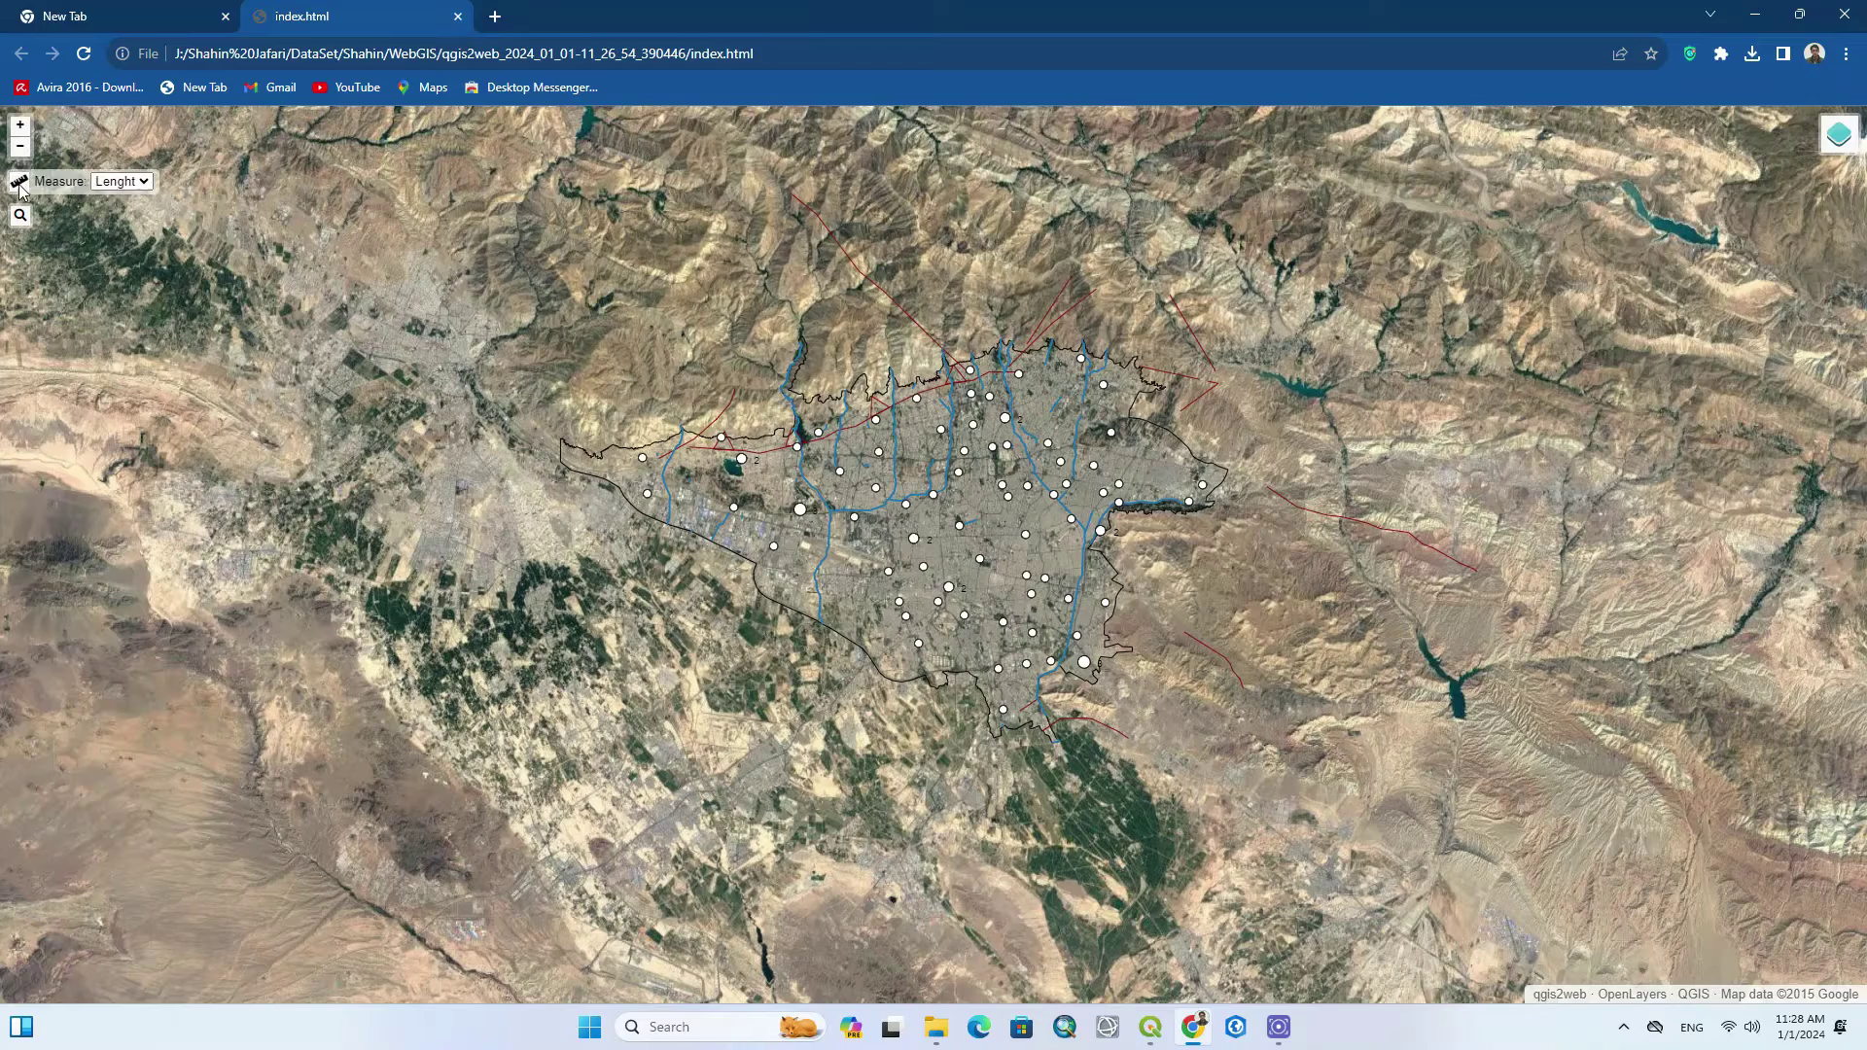
pyautogui.click(600, 416)
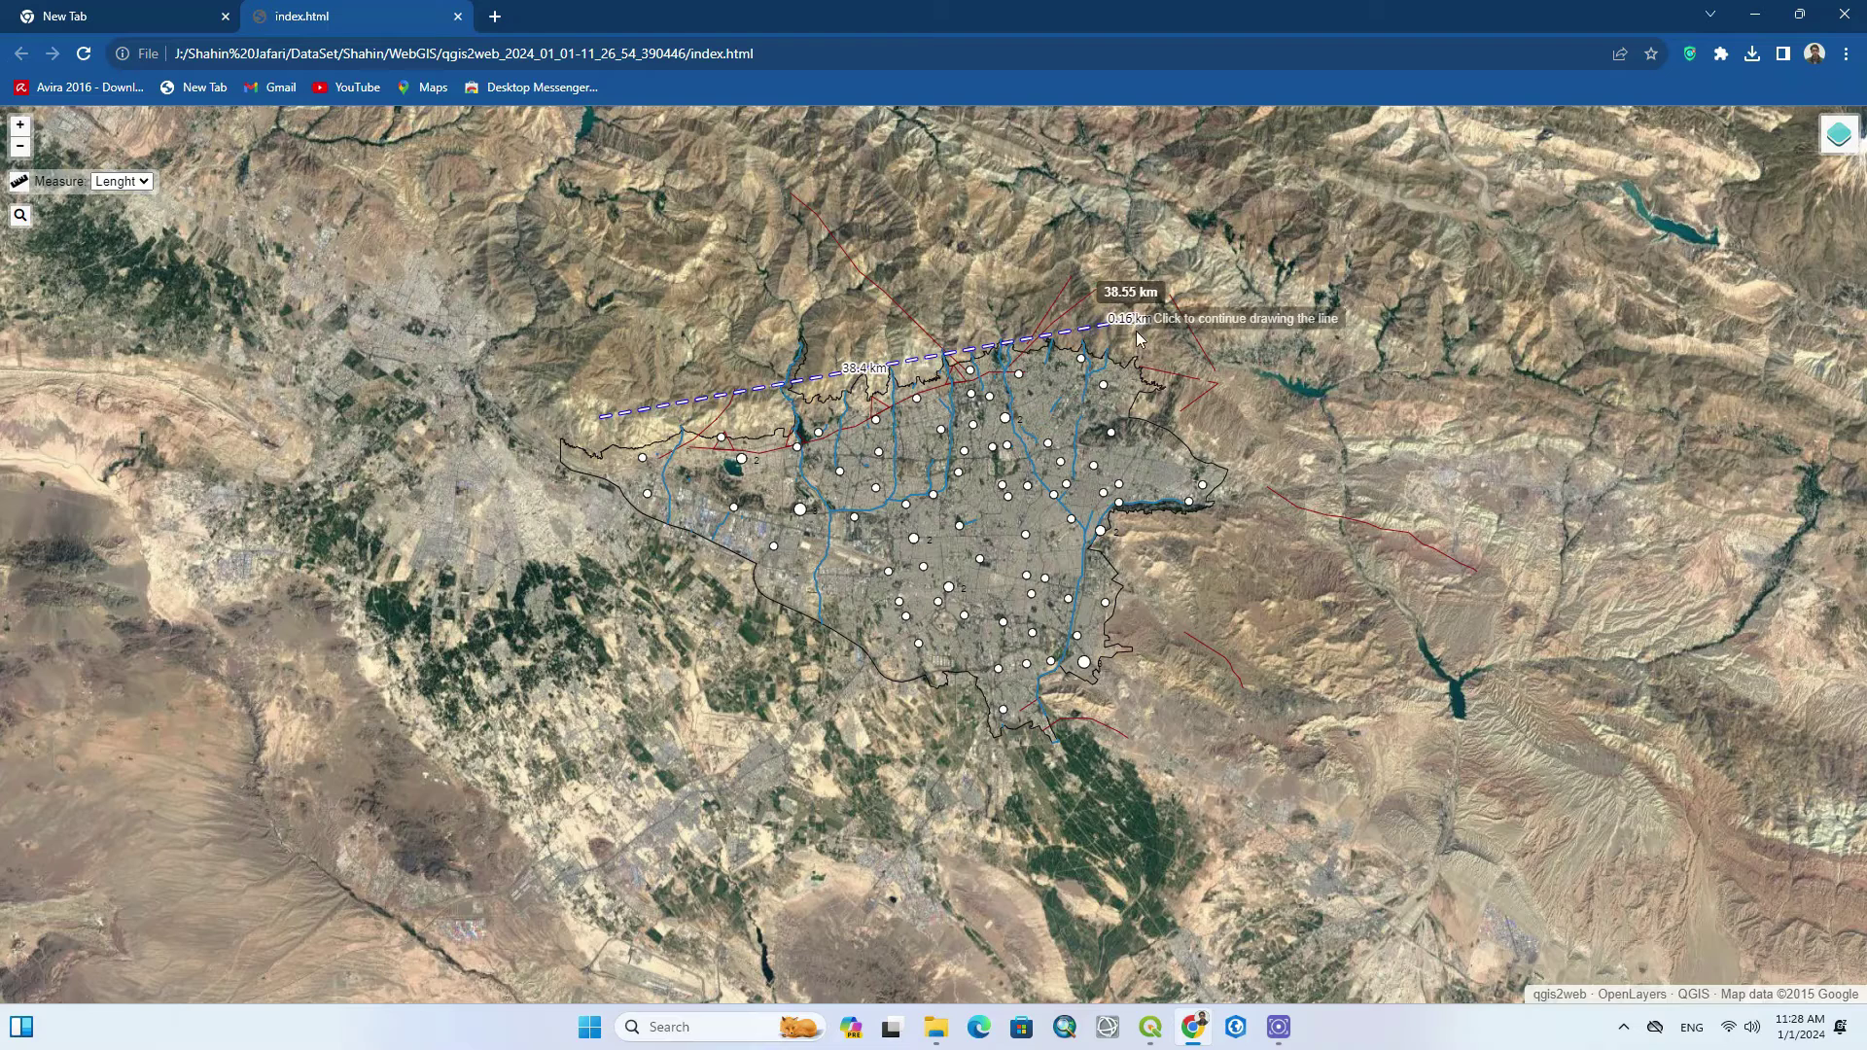
pyautogui.doubleClick(1261, 304)
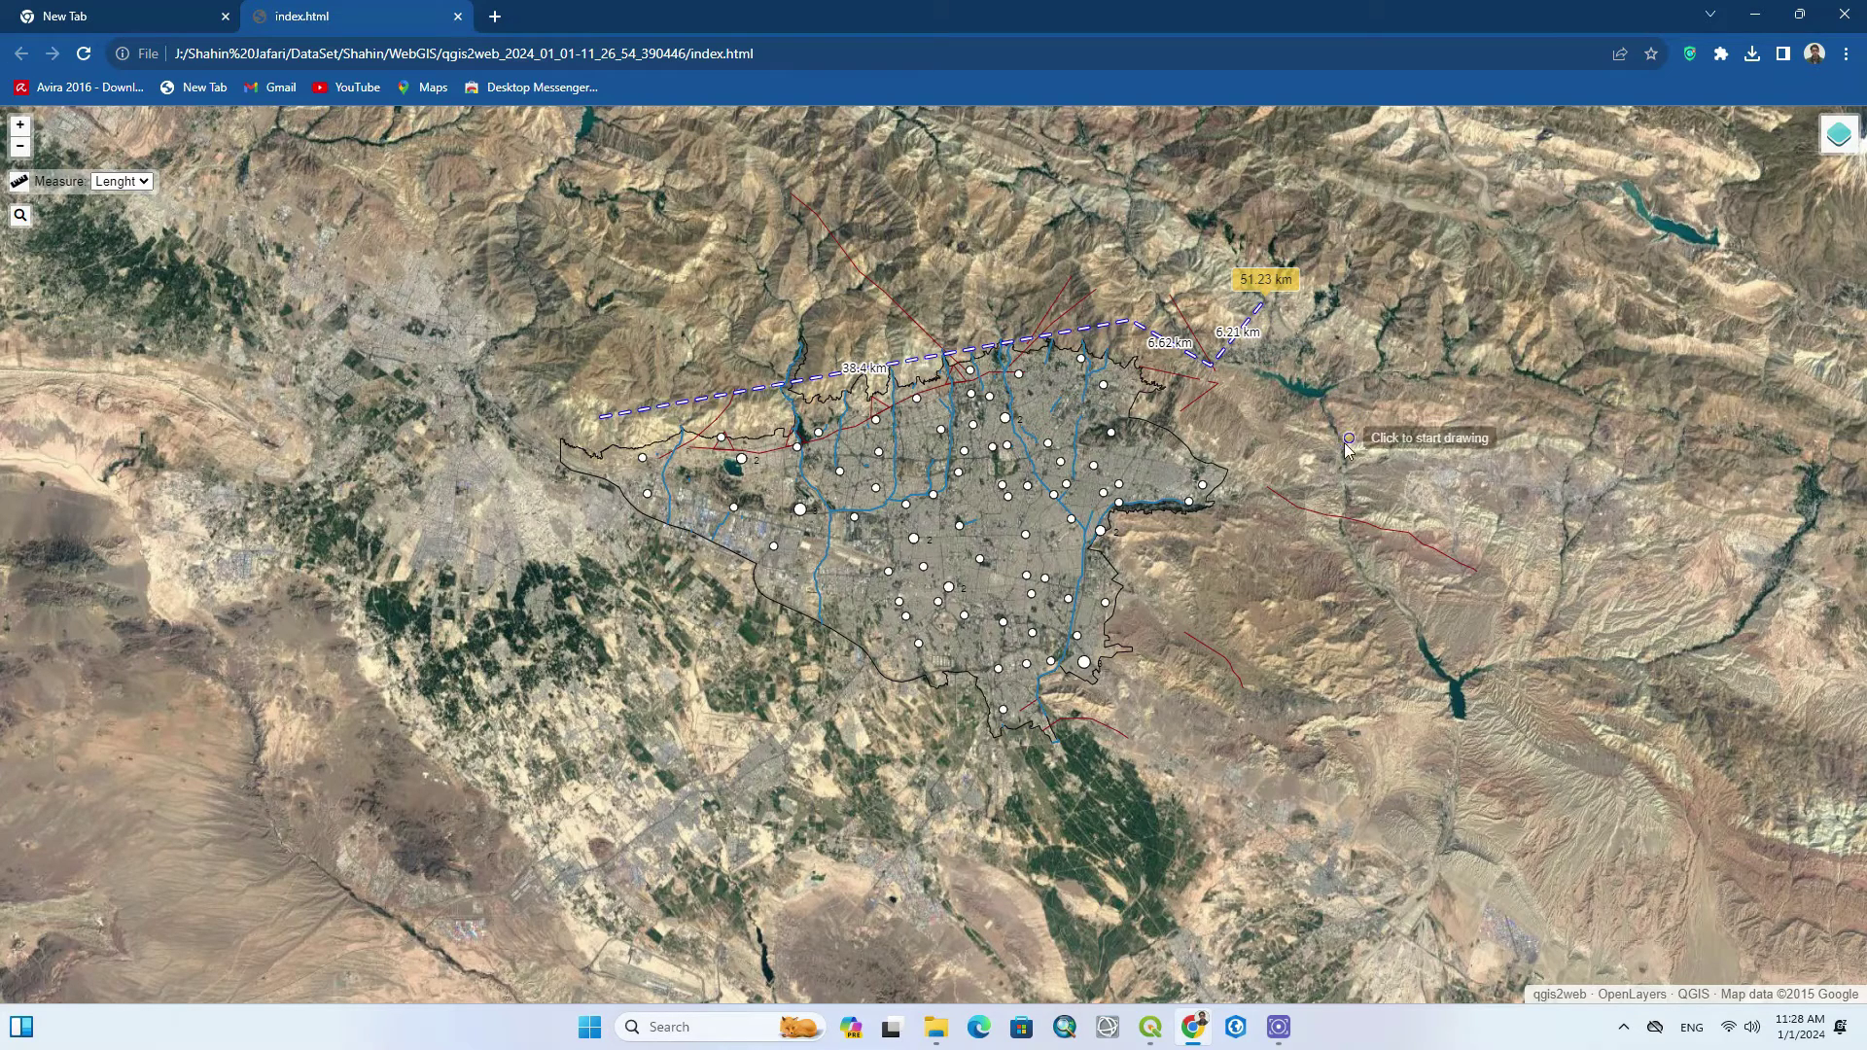
# Measure the length of the fault line east of Tehran by tracing it from its eastern to its western end.
pyautogui.scroll(3, 1429, 542)
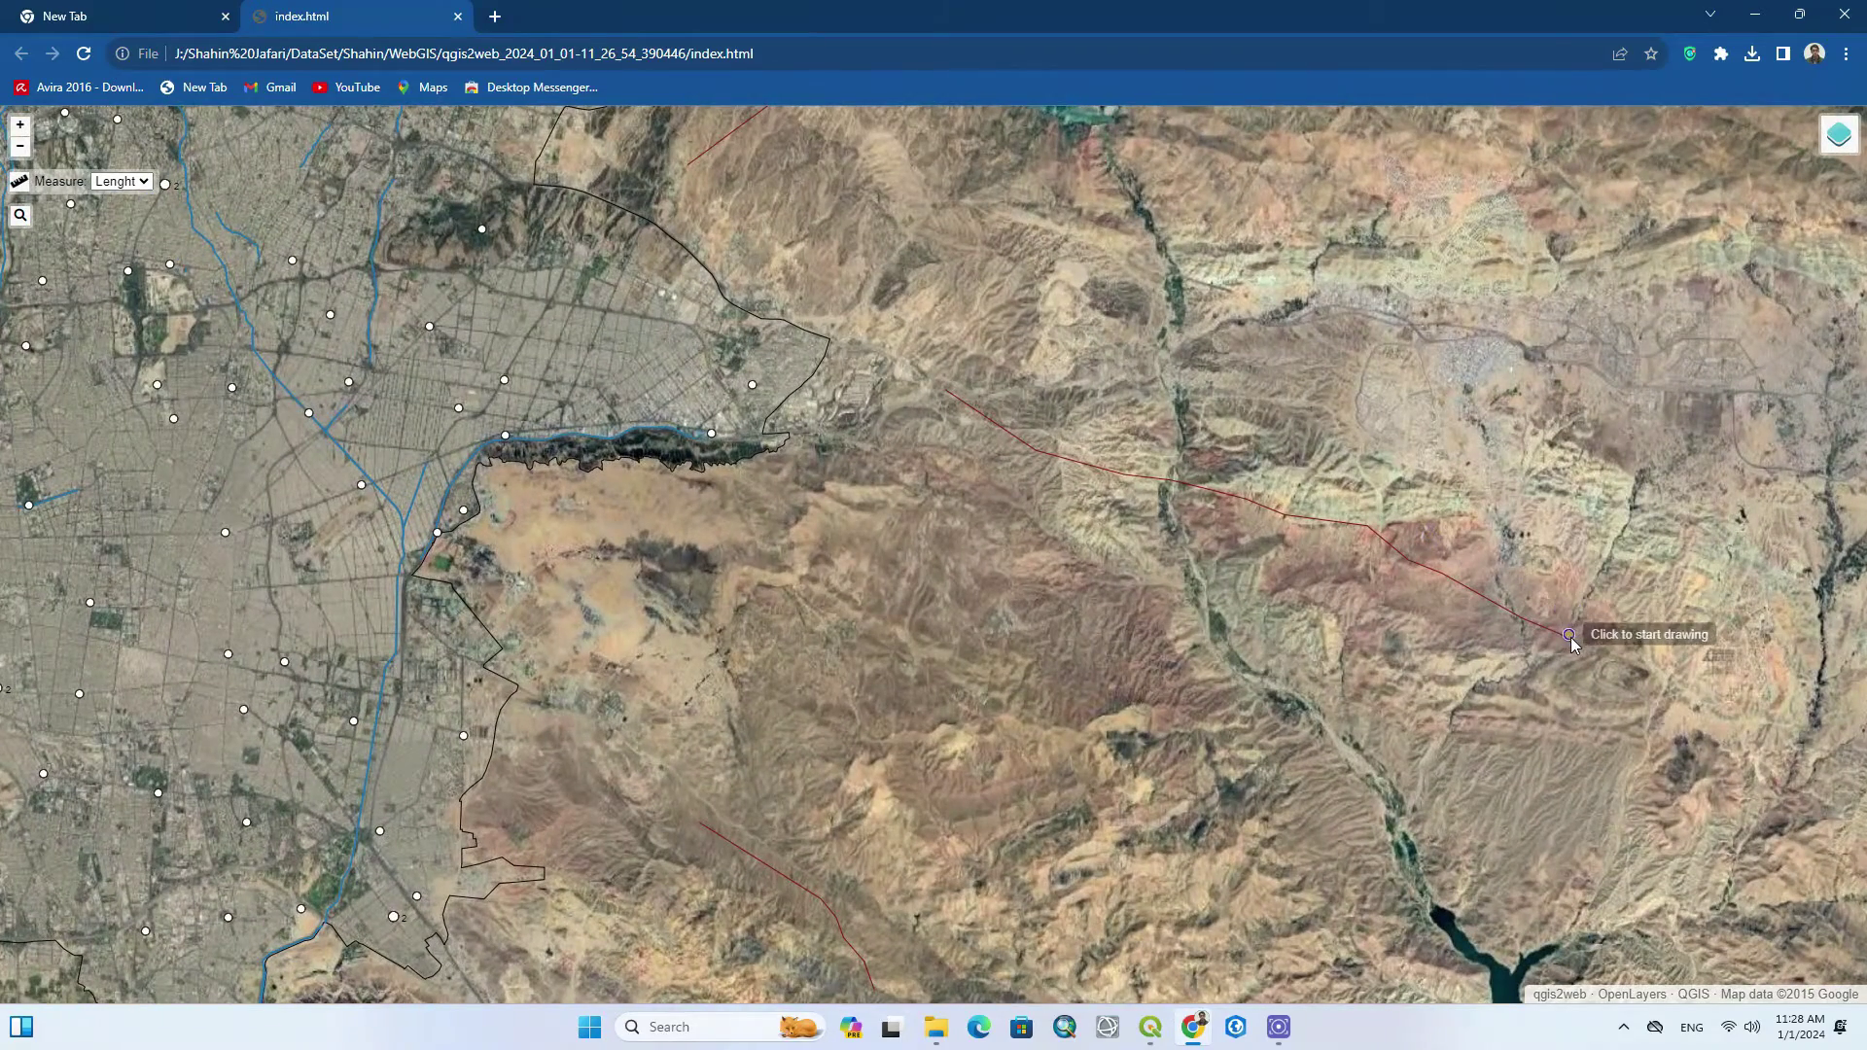
pyautogui.click(1569, 636)
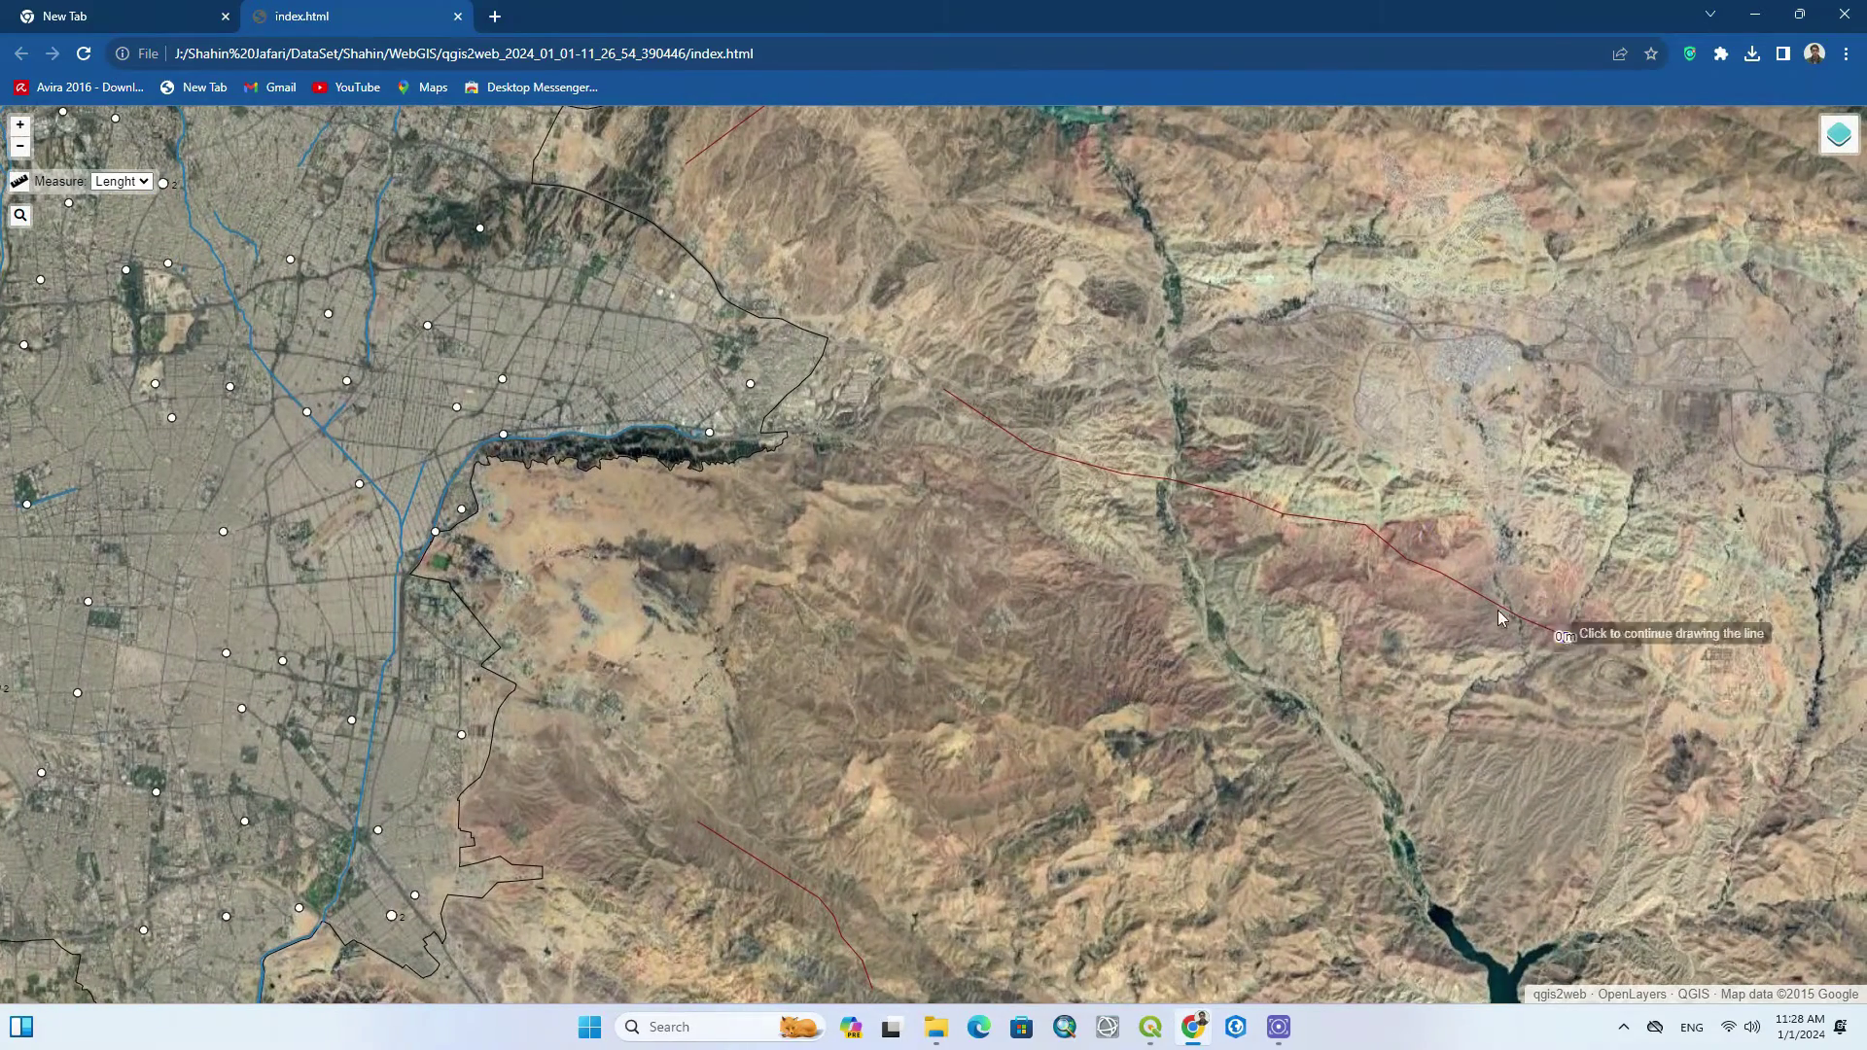
pyautogui.click(1289, 518)
pyautogui.click(1128, 475)
pyautogui.doubleClick(951, 391)
pyautogui.scroll(-3, 1281, 444)
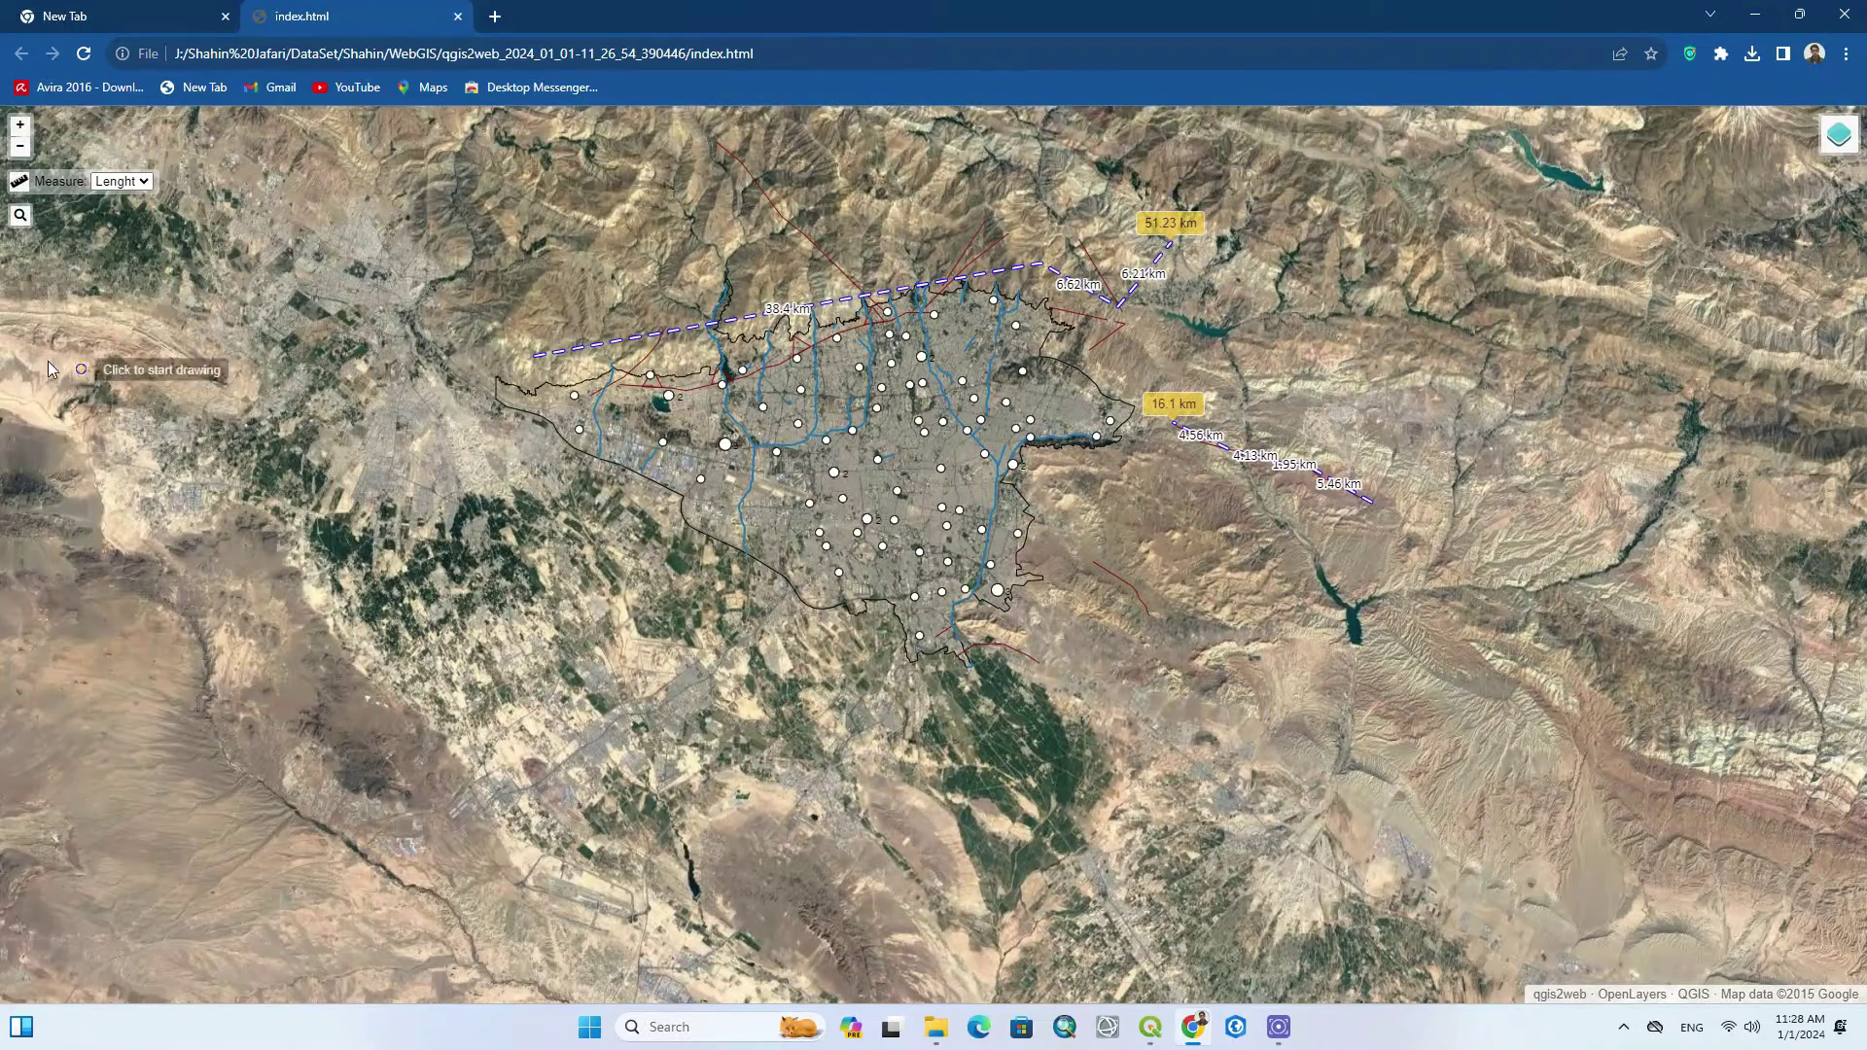
# Try out the map's search box and turn off length measuring to clear the measured lines.
pyautogui.click(20, 215)
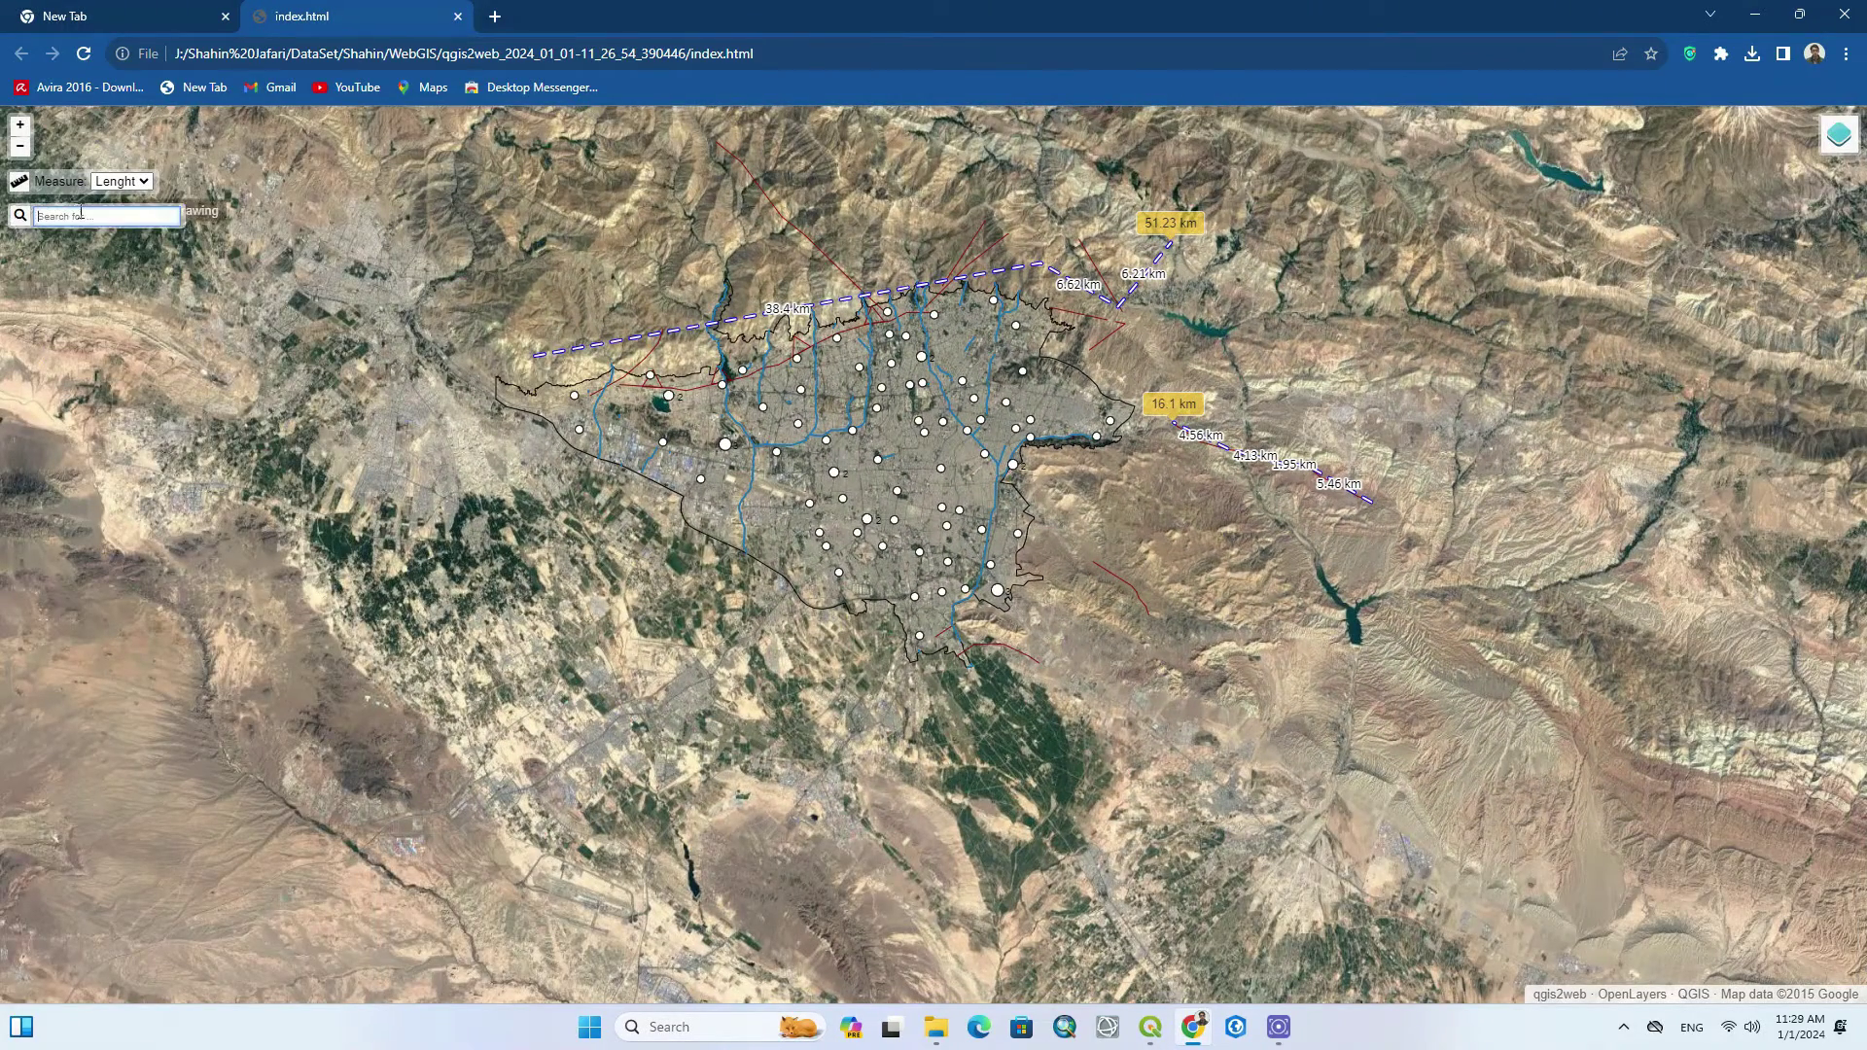
pyautogui.click(19, 181)
pyautogui.click(20, 216)
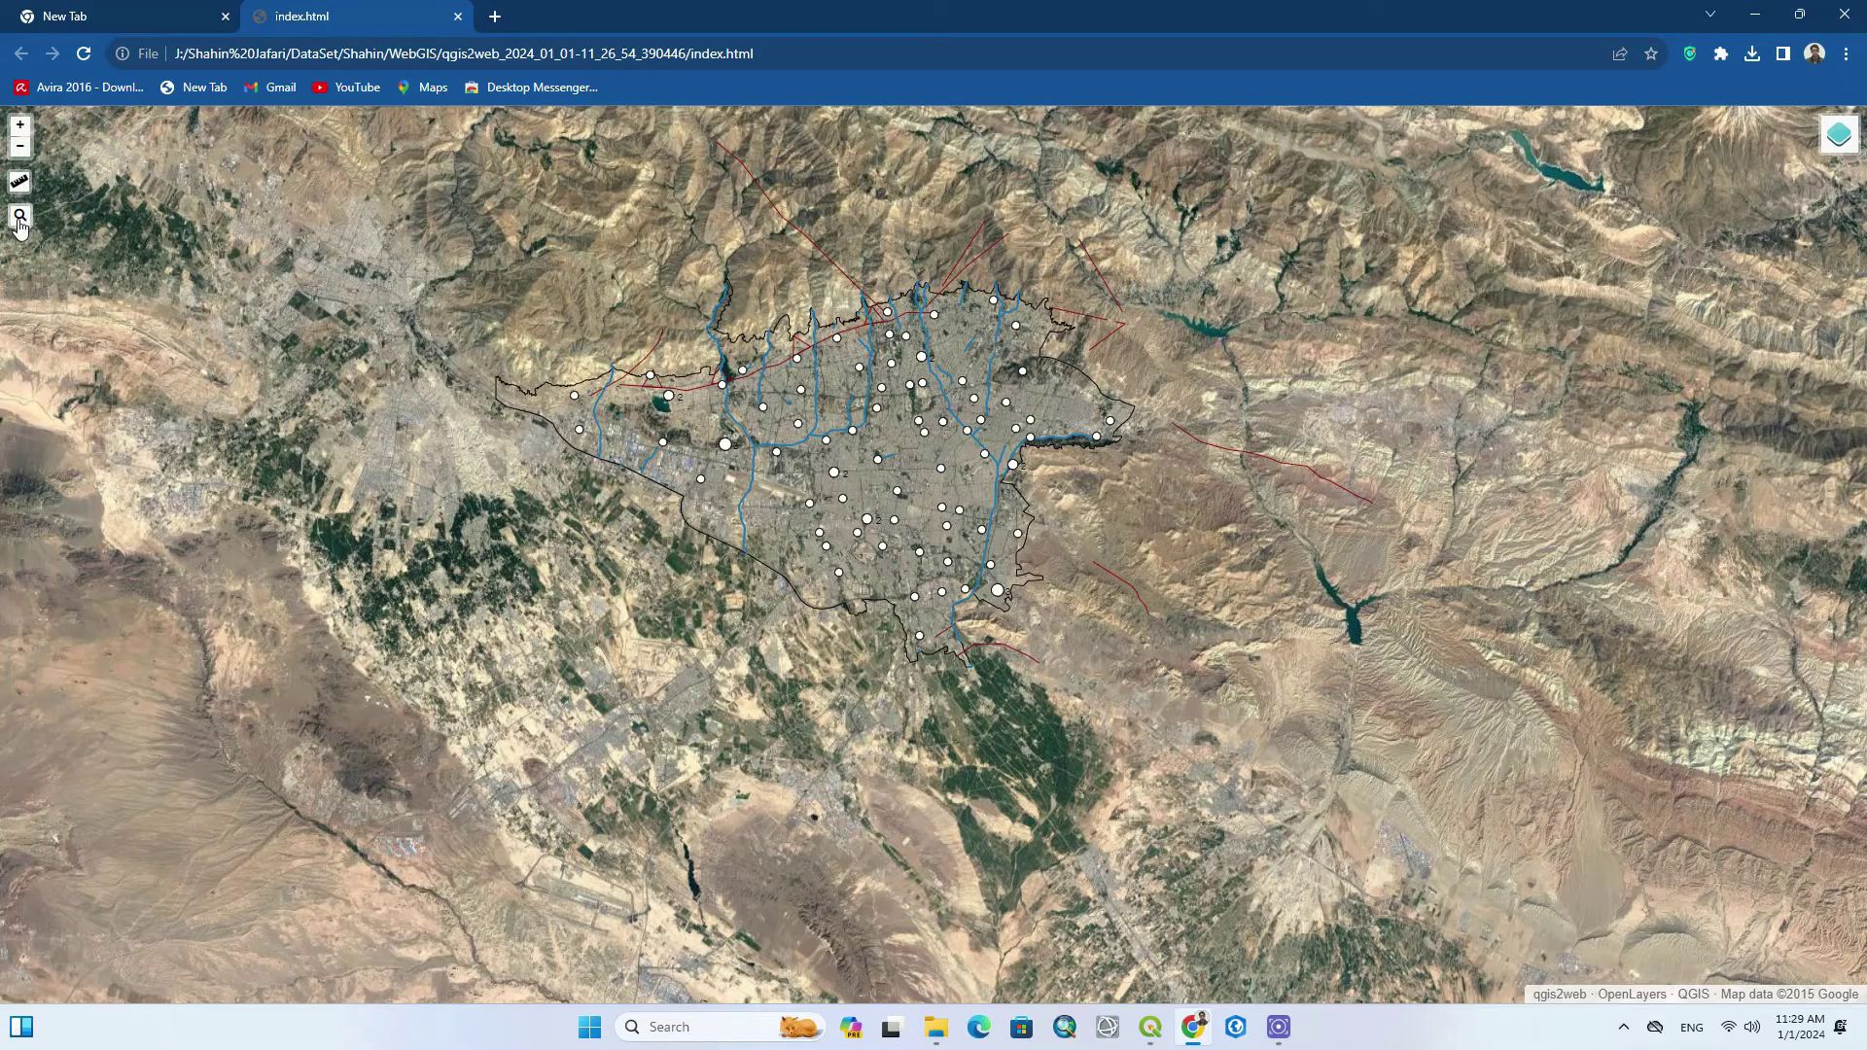
pyautogui.click(20, 148)
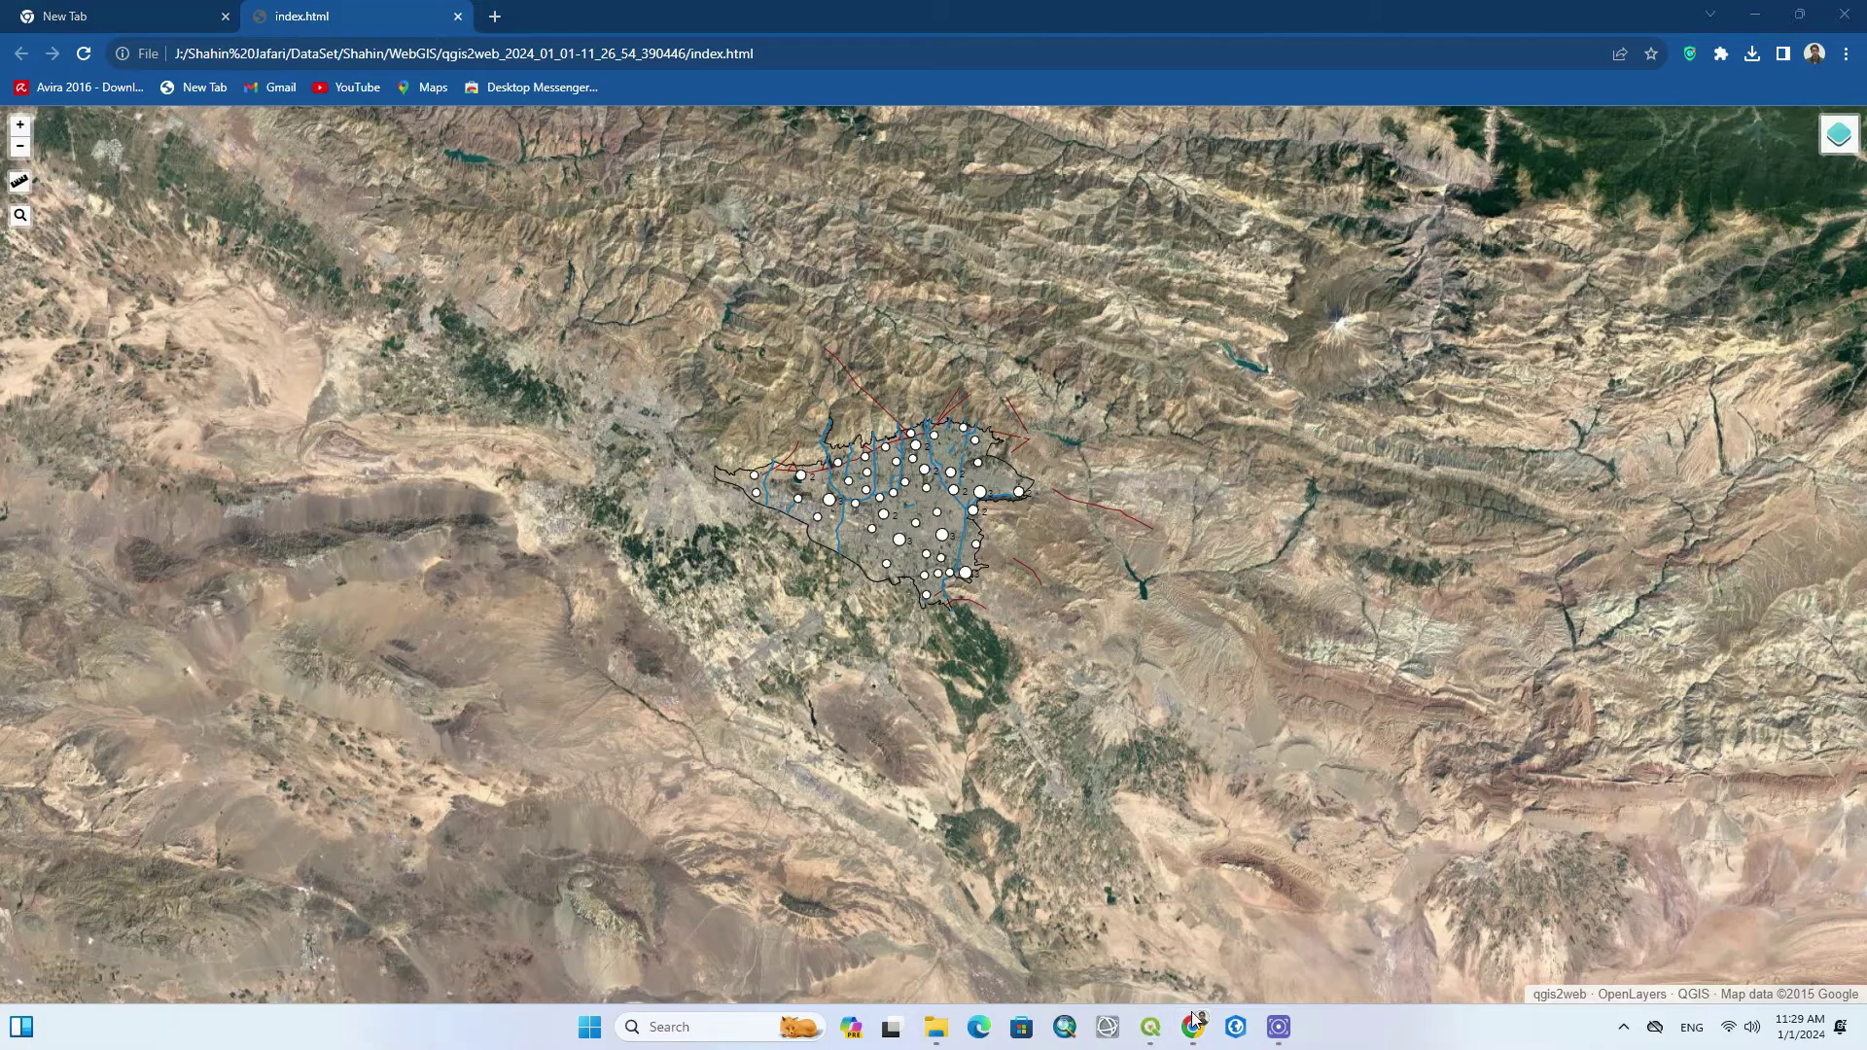
# Switch to the web map export window in QGIS, preview the map in Leaflet format and export it.
pyautogui.moveTo(1150, 1027)
pyautogui.click(1210, 949)
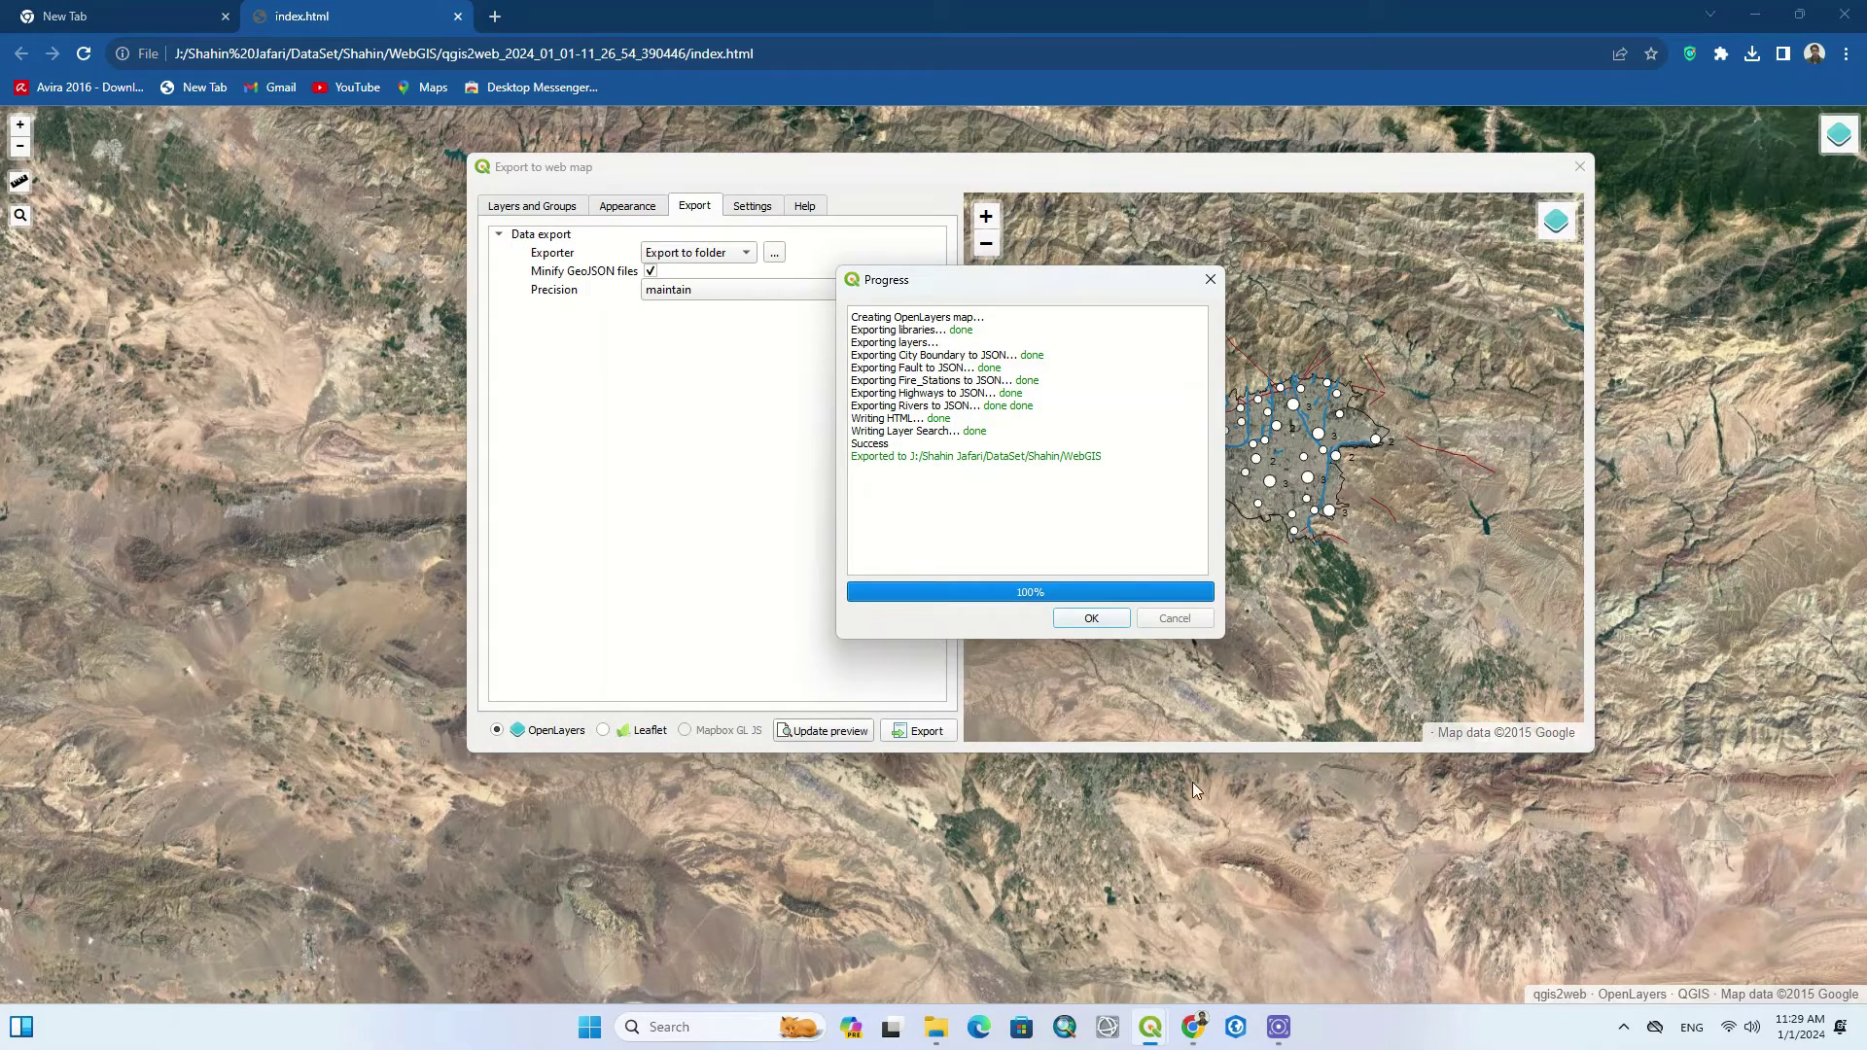
pyautogui.click(1092, 619)
pyautogui.click(604, 730)
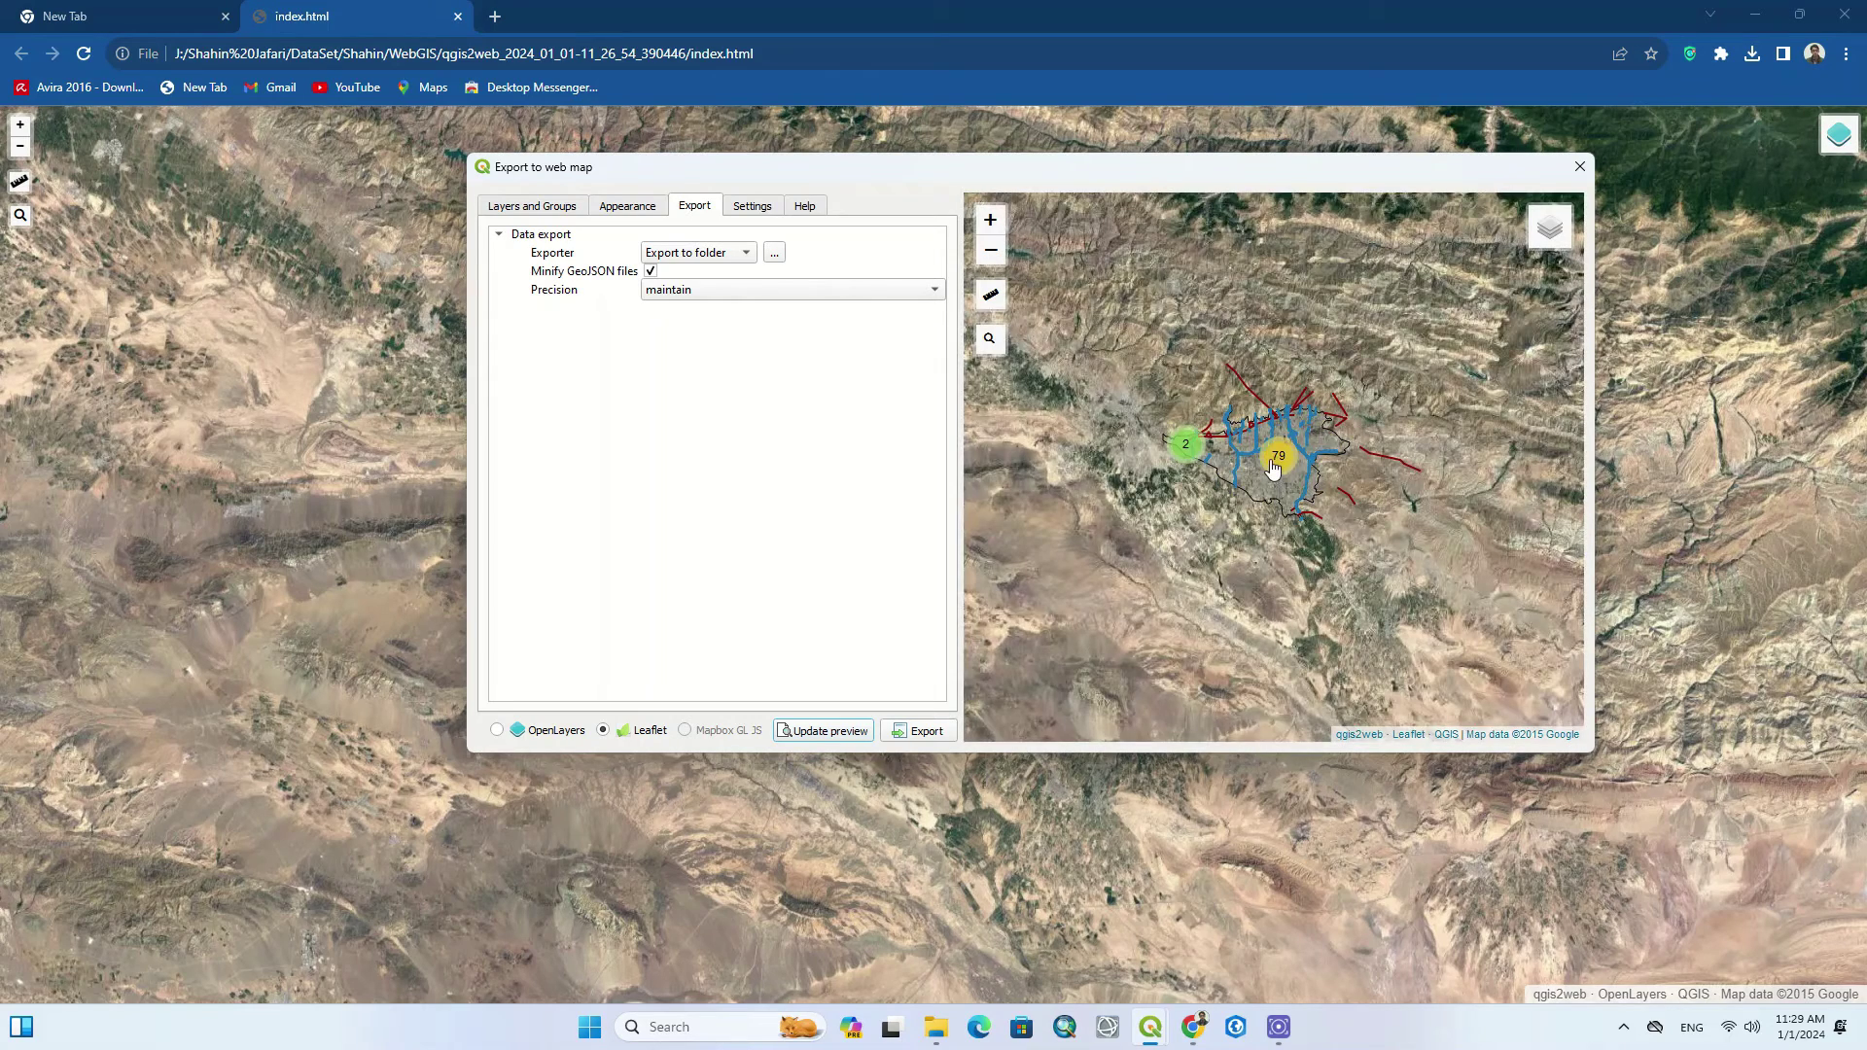
pyautogui.scroll(1, 1274, 468)
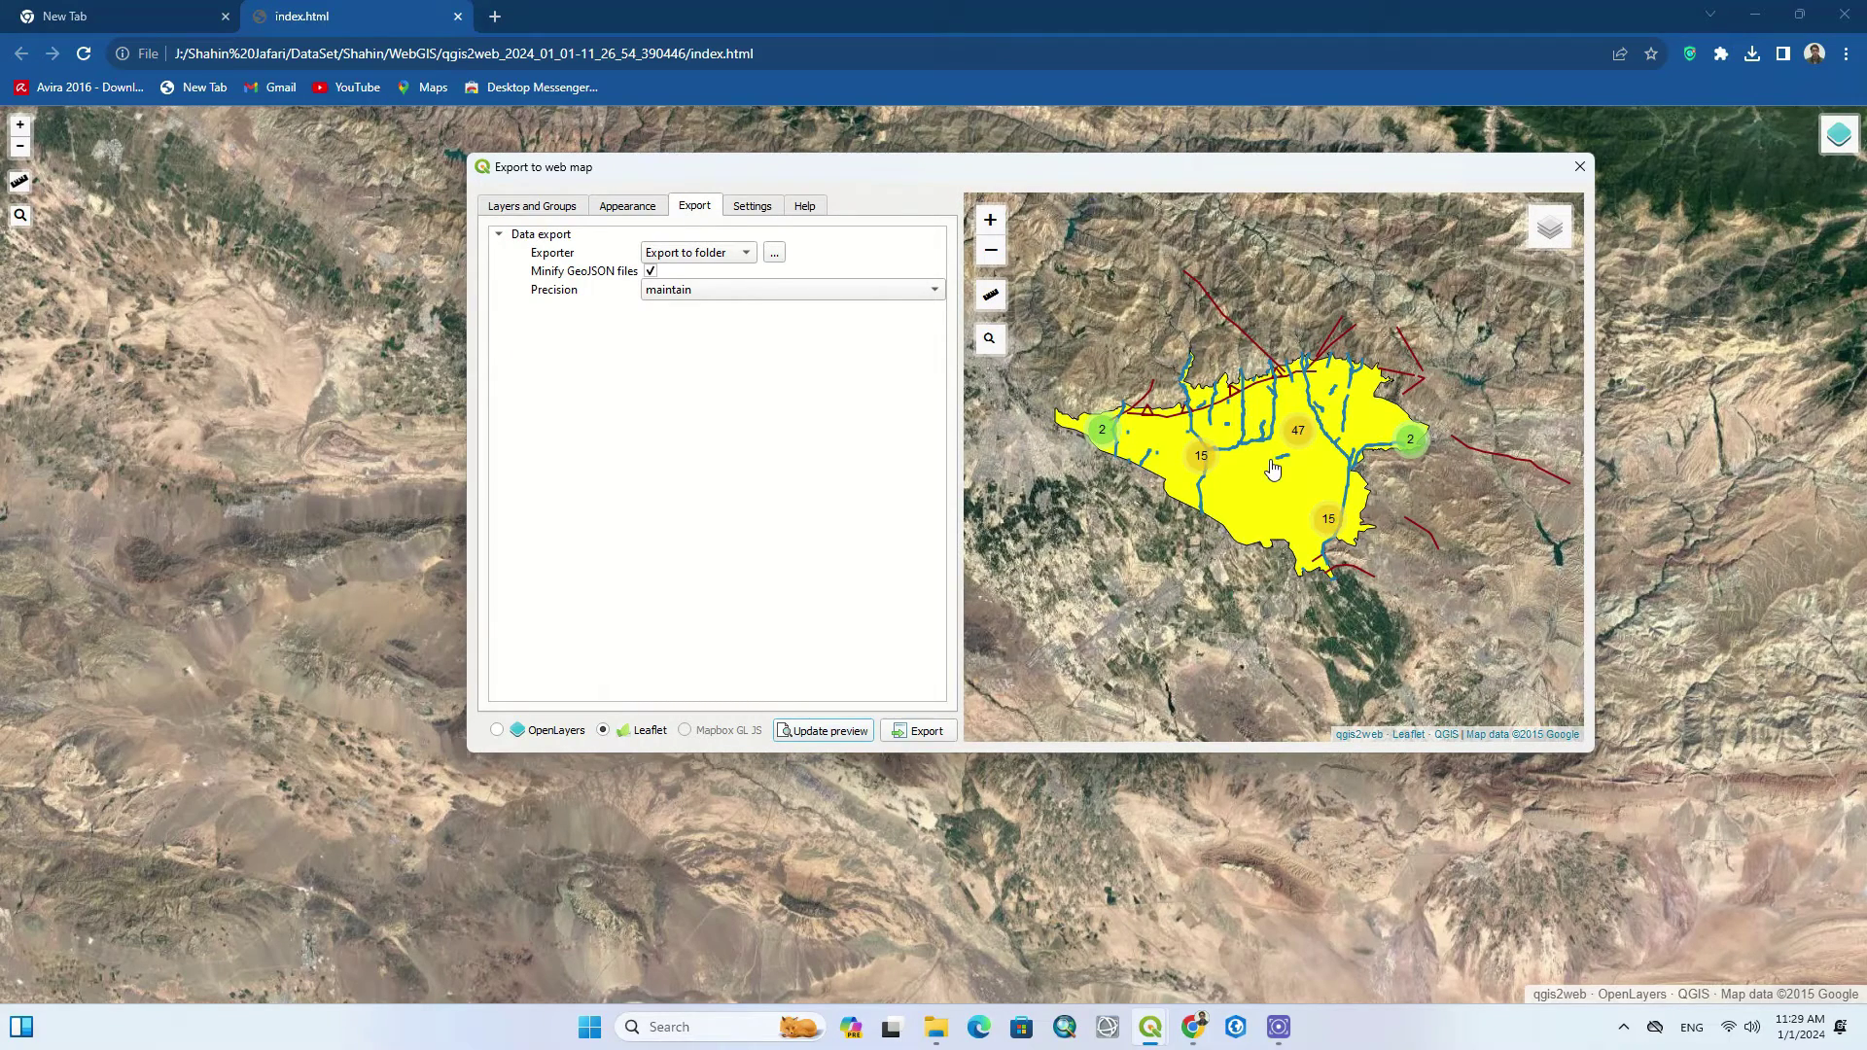
pyautogui.click(926, 732)
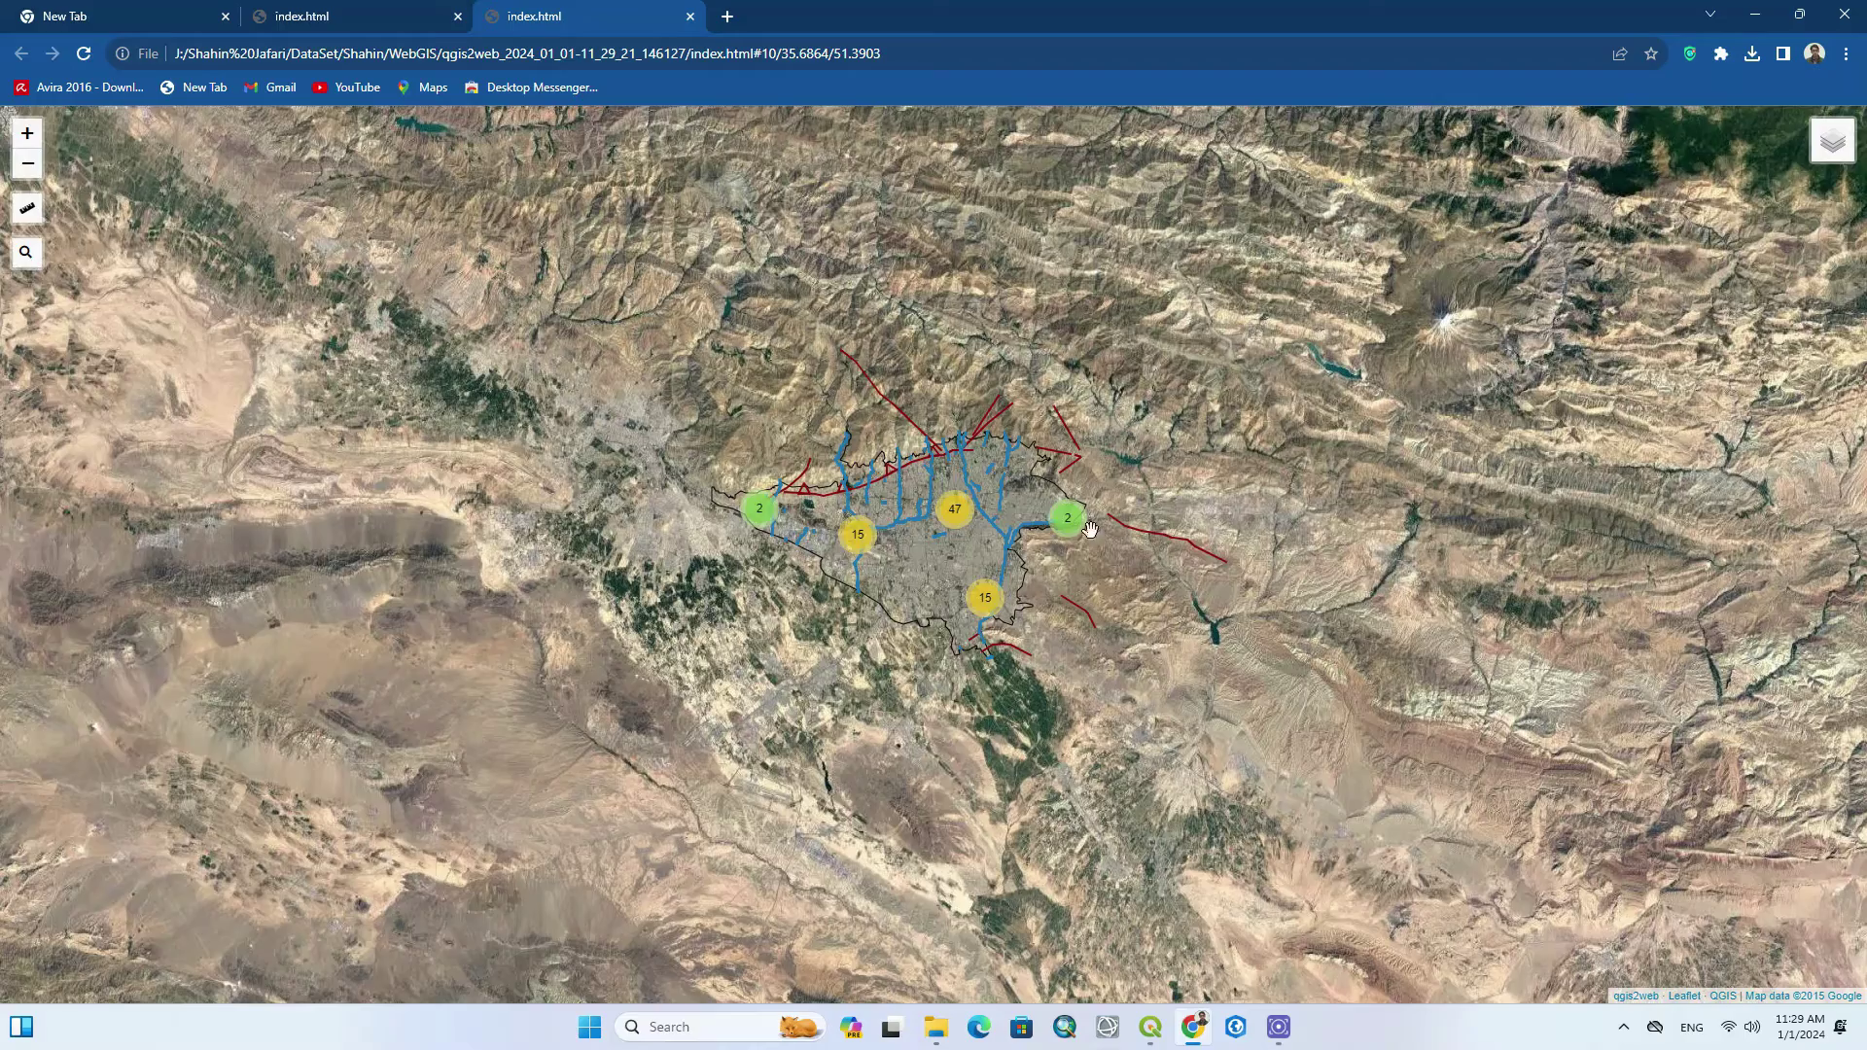
# Show the city boundary's attribute popup in the exported Leaflet map and expand a fire station cluster in central Tehran.
pyautogui.scroll(1, 948, 564)
pyautogui.scroll(1, 948, 564)
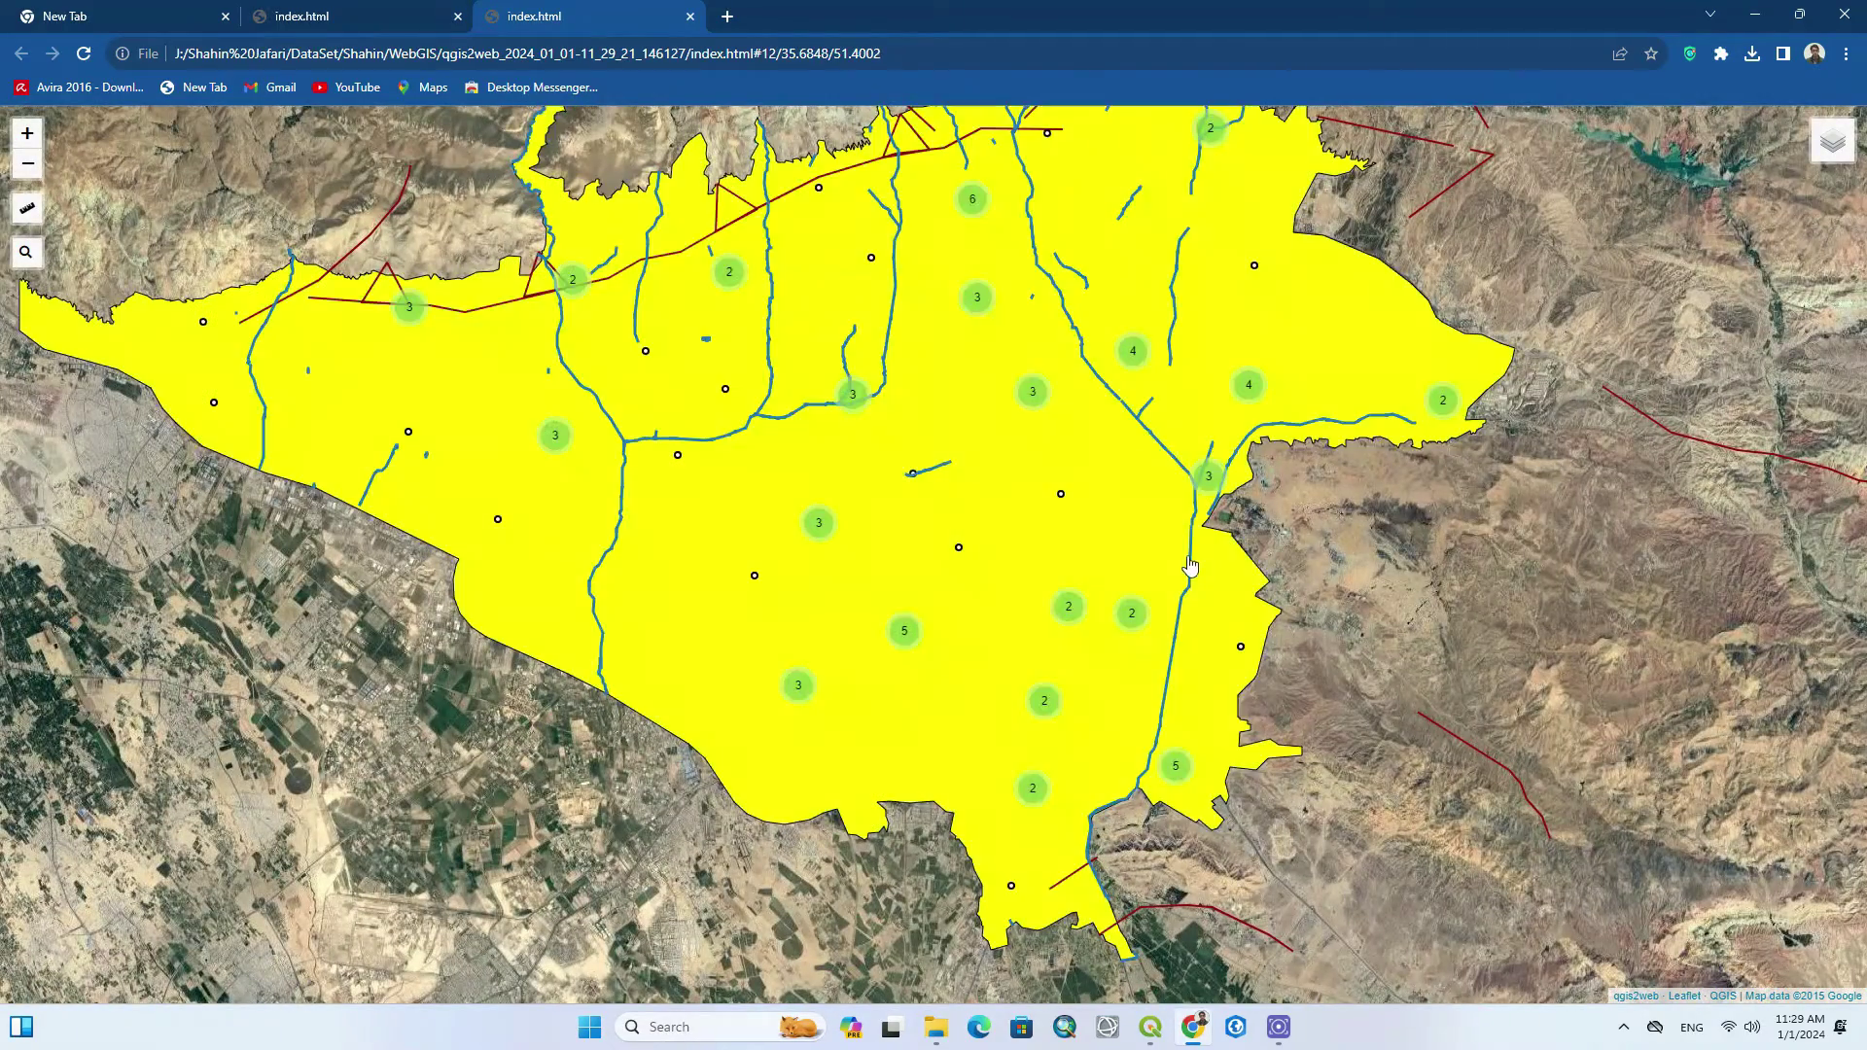
pyautogui.click(1147, 526)
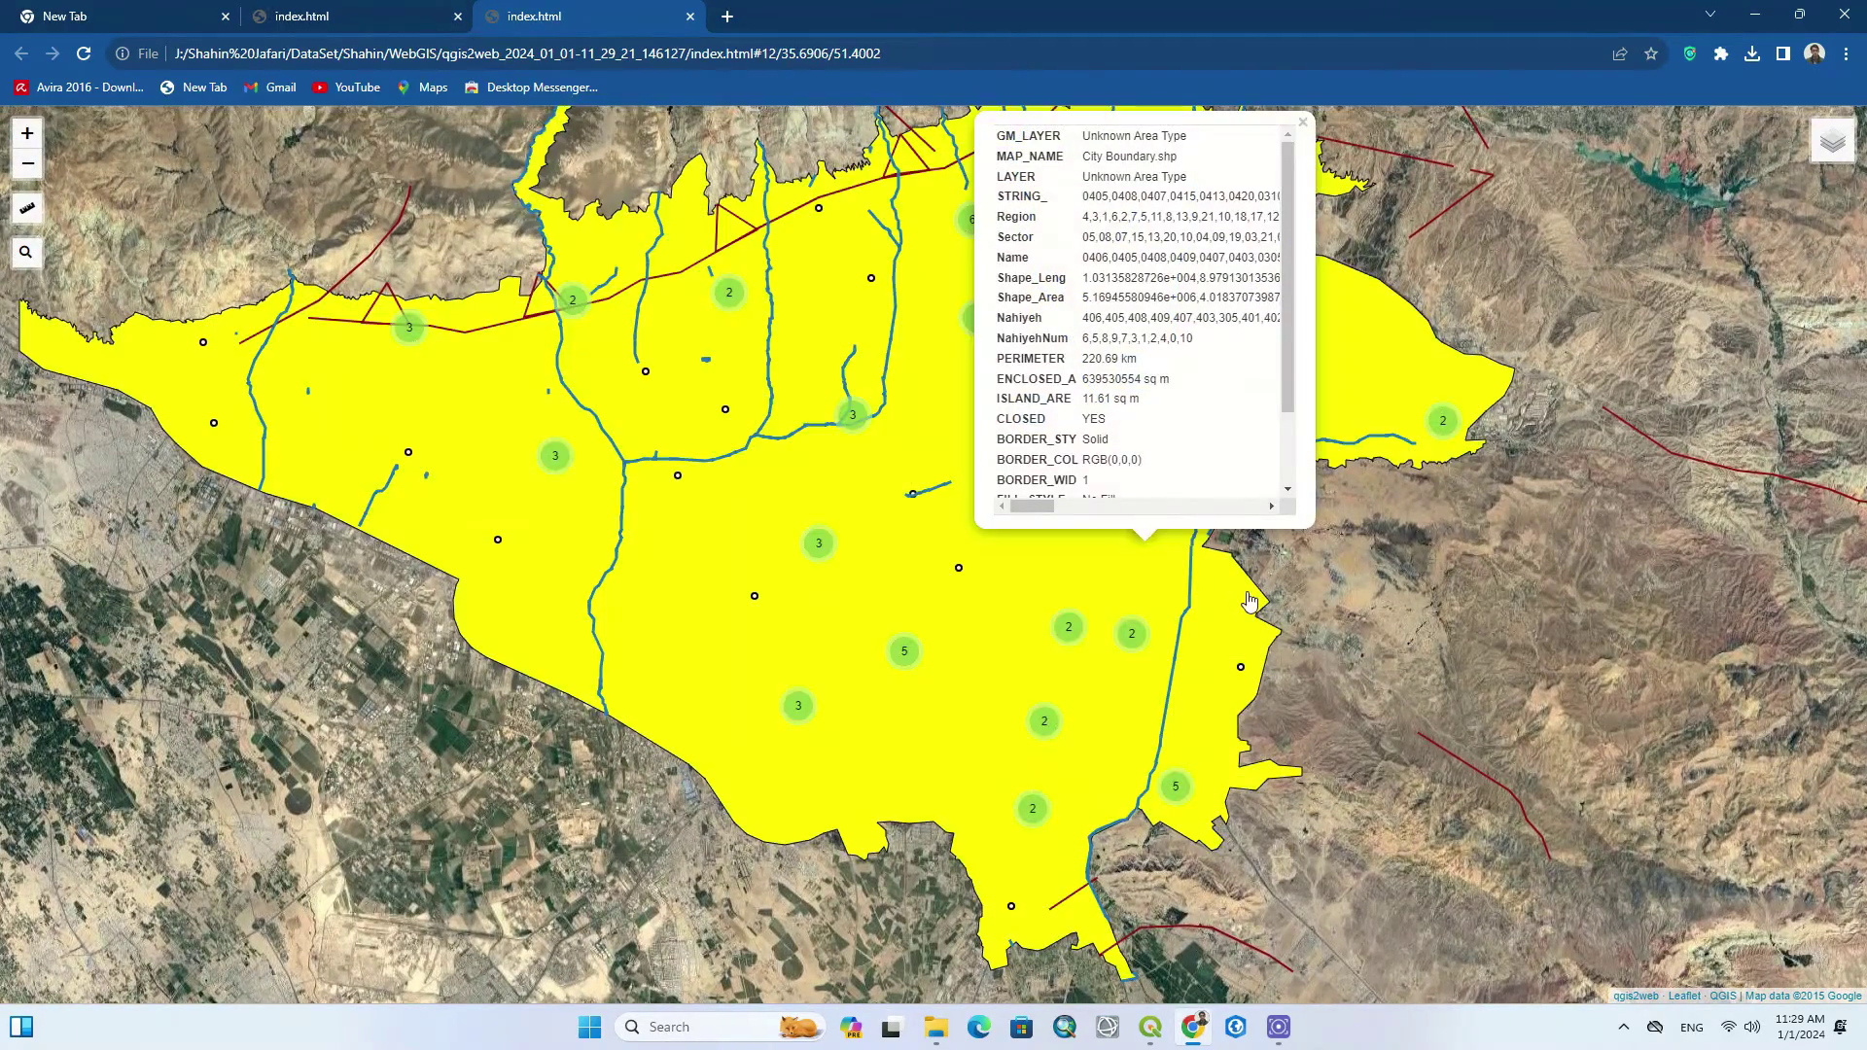
pyautogui.click(854, 421)
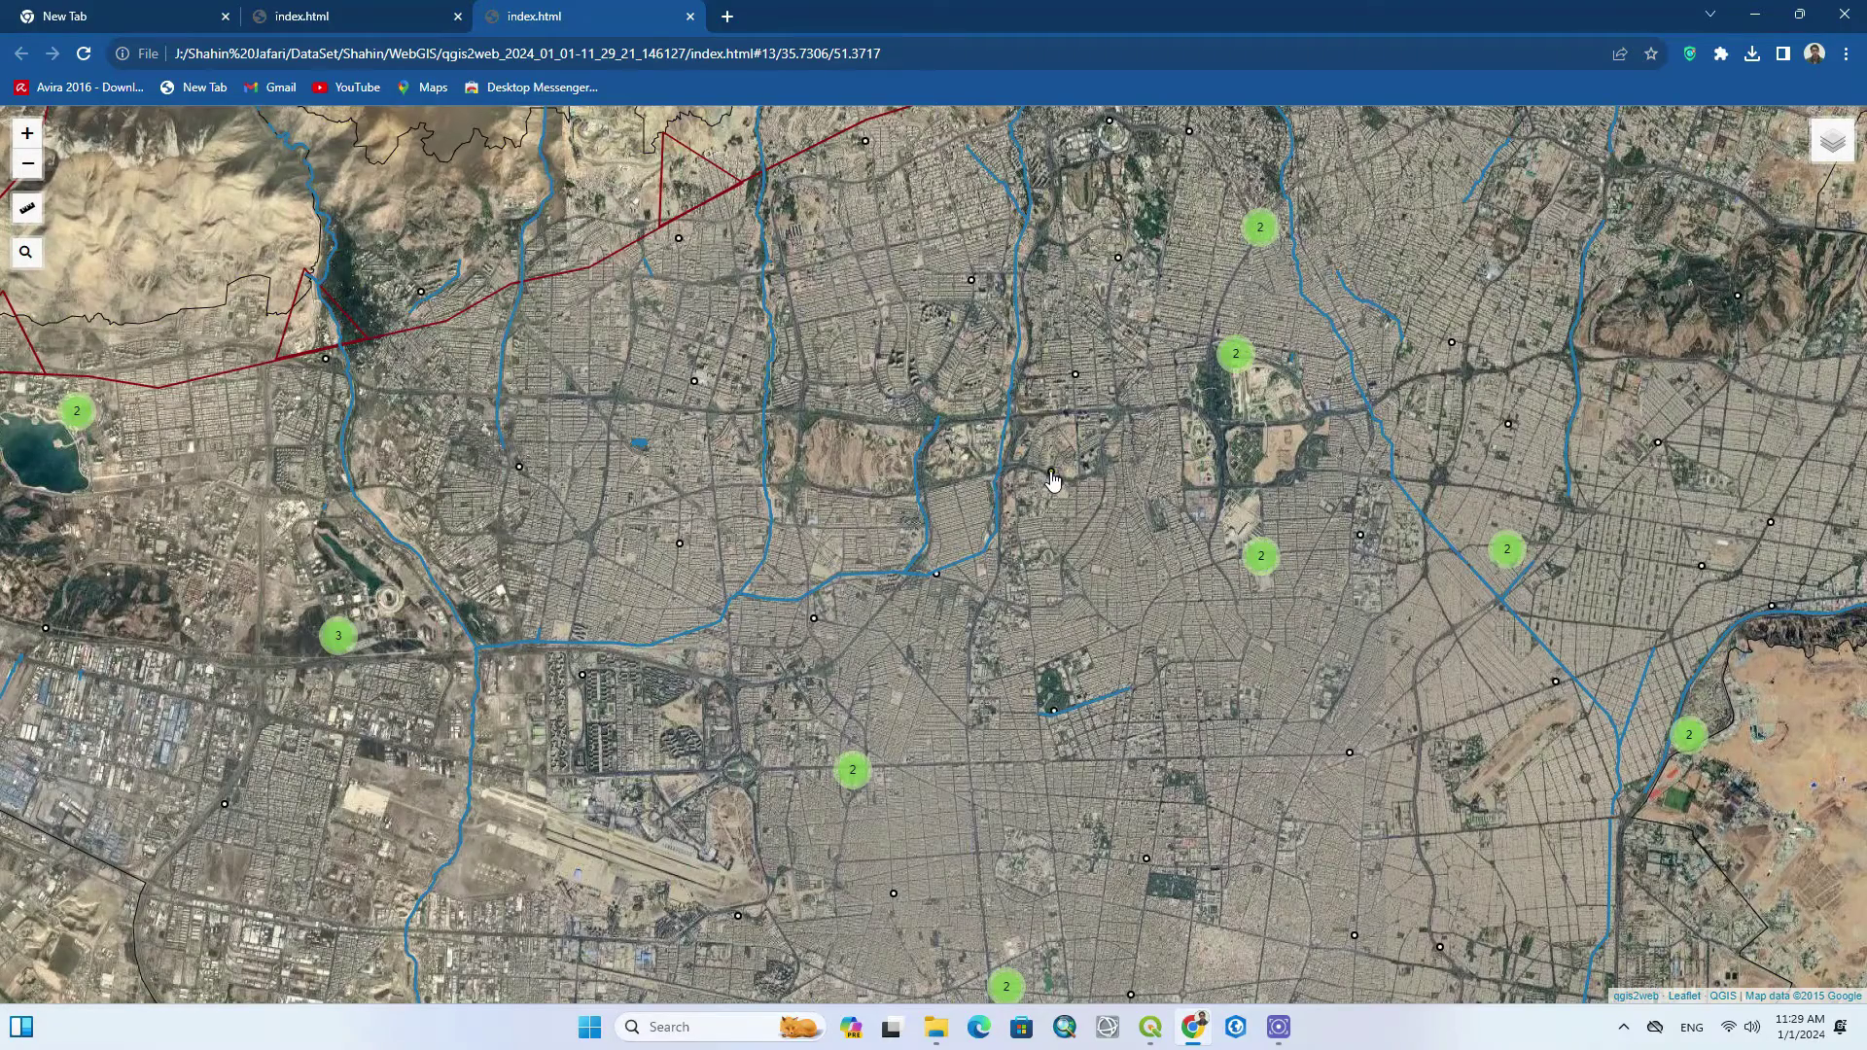
# Show the attribute popups of a fire station, the neighbouring river and the drain beside it in the Leaflet map.
pyautogui.click(1051, 476)
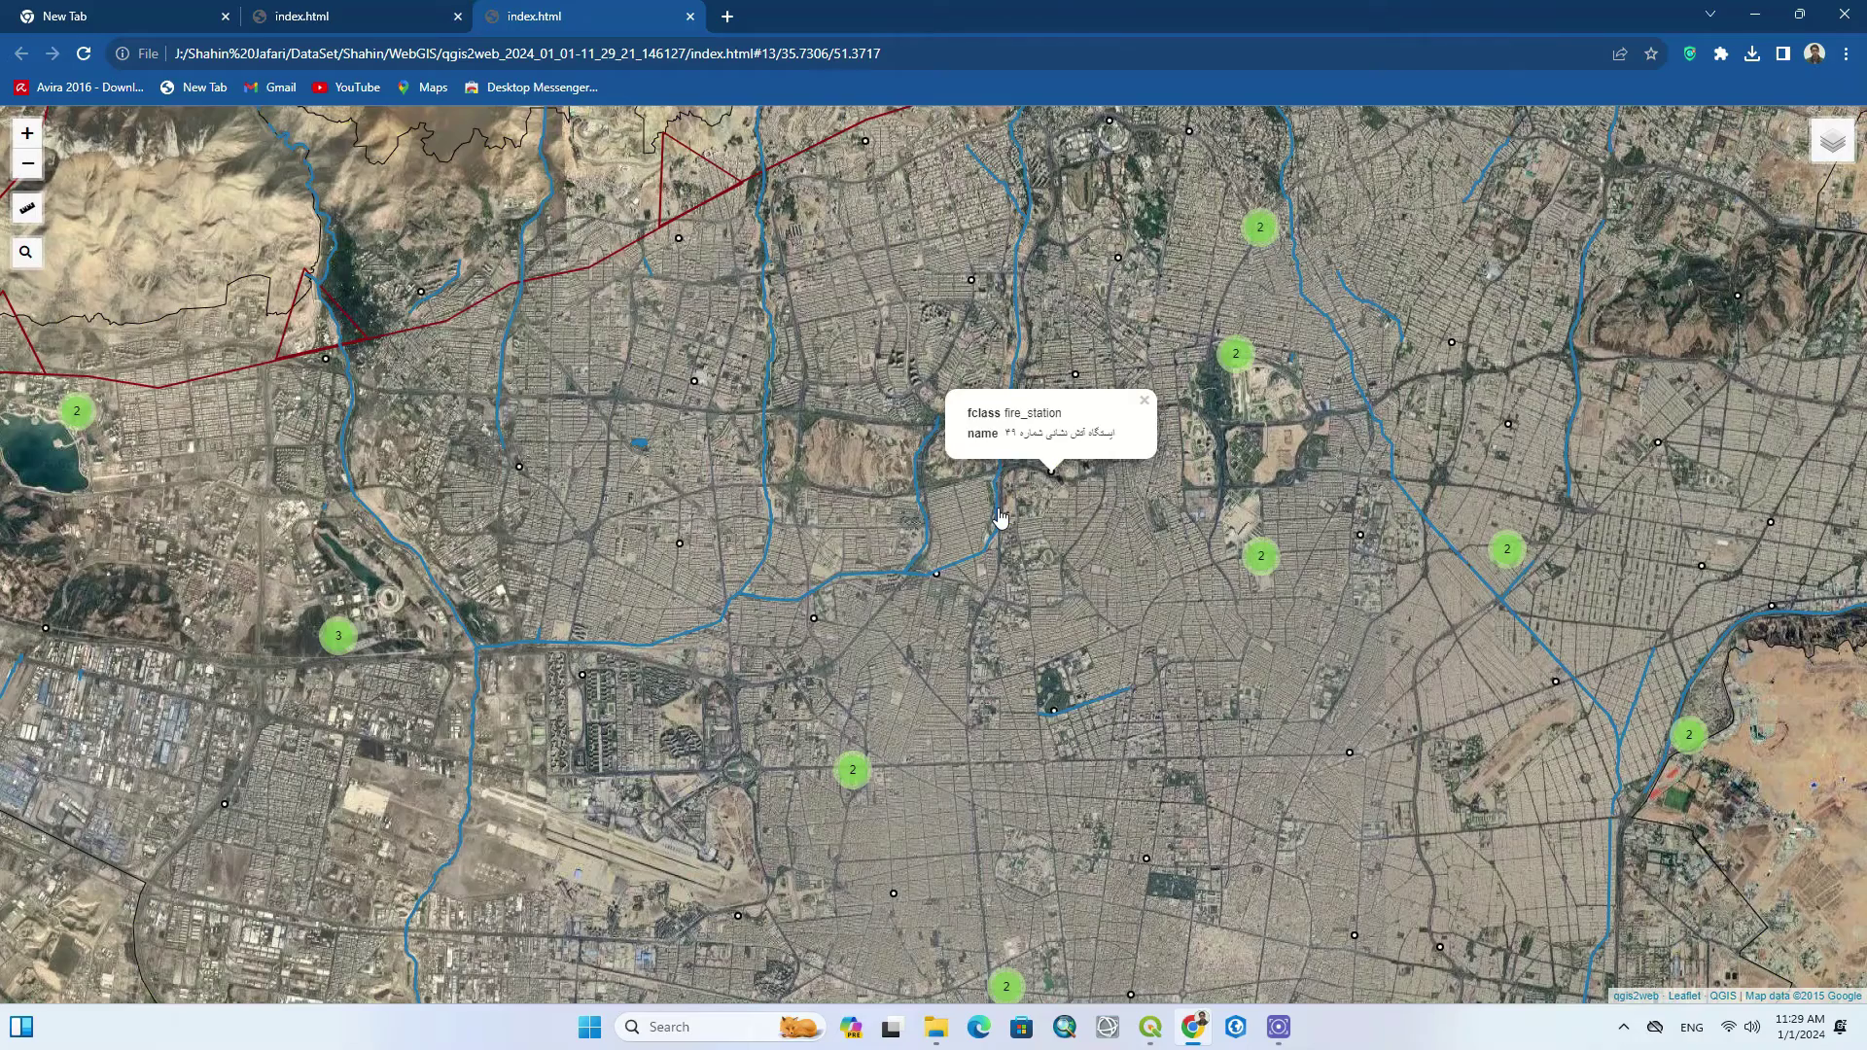
pyautogui.click(999, 517)
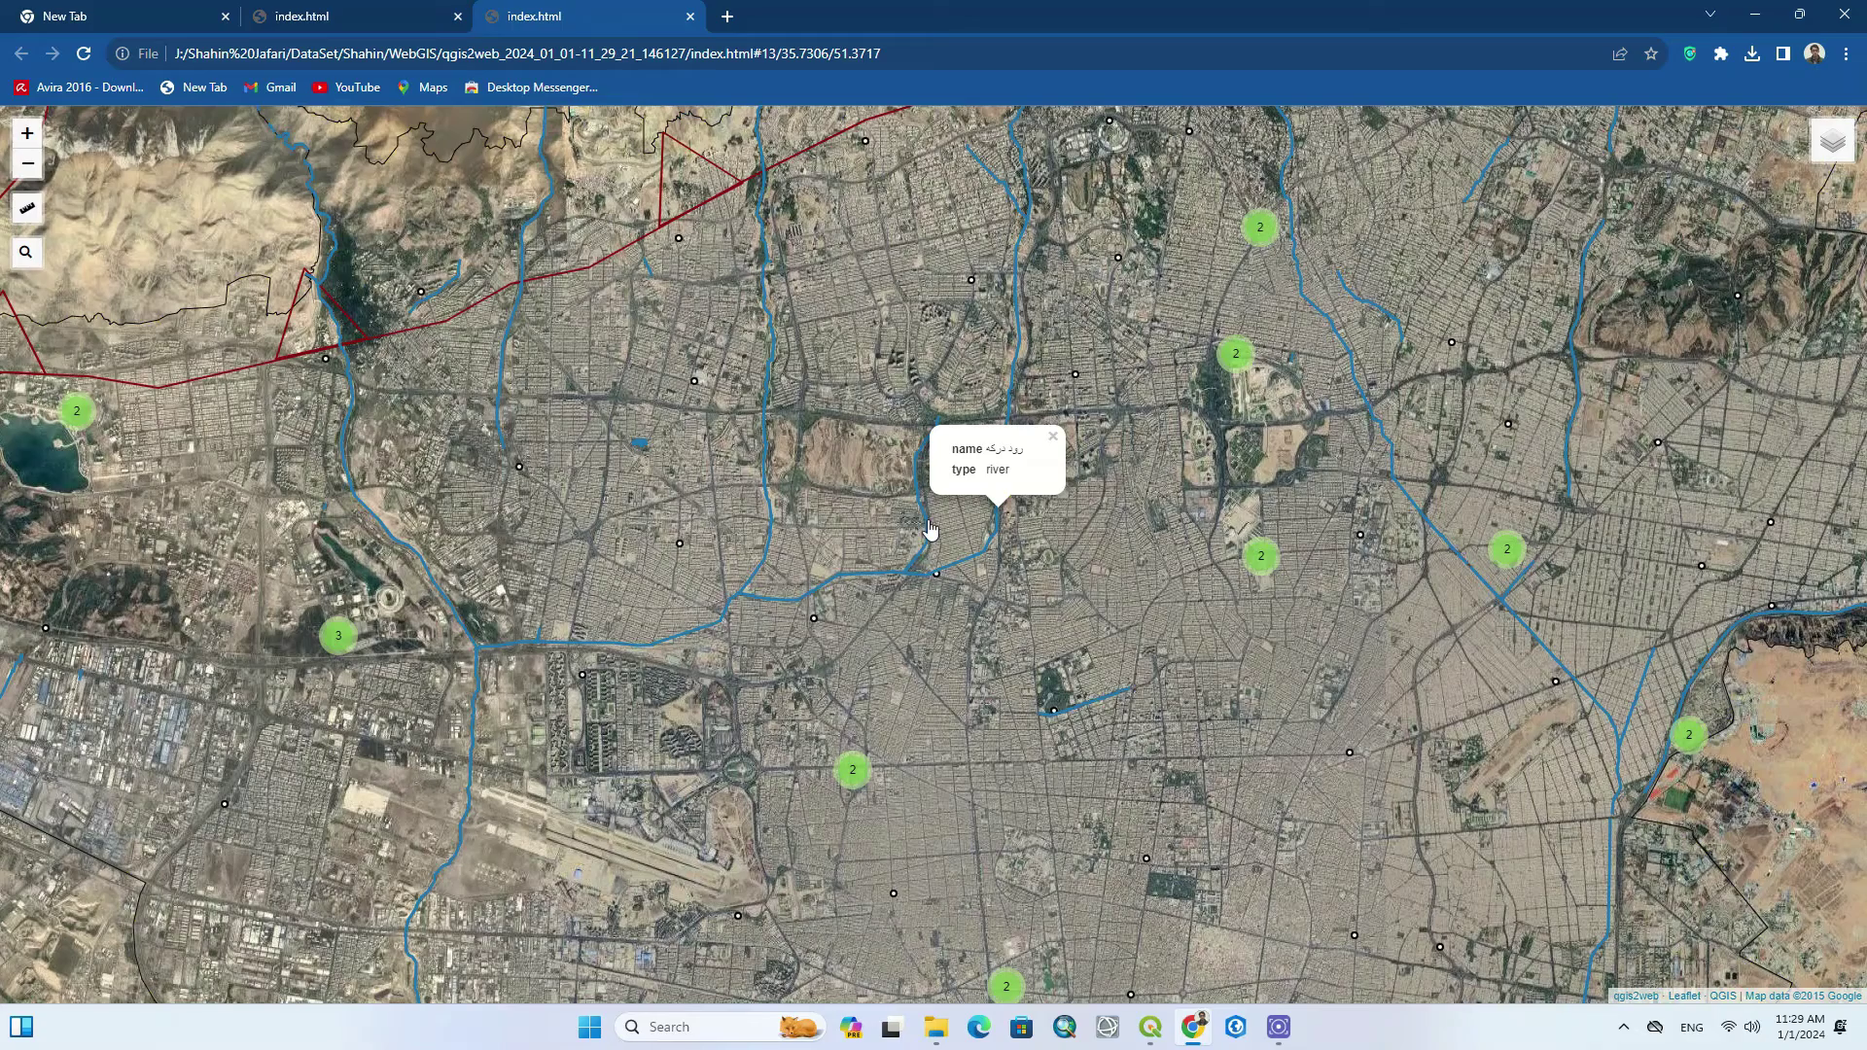
pyautogui.click(926, 530)
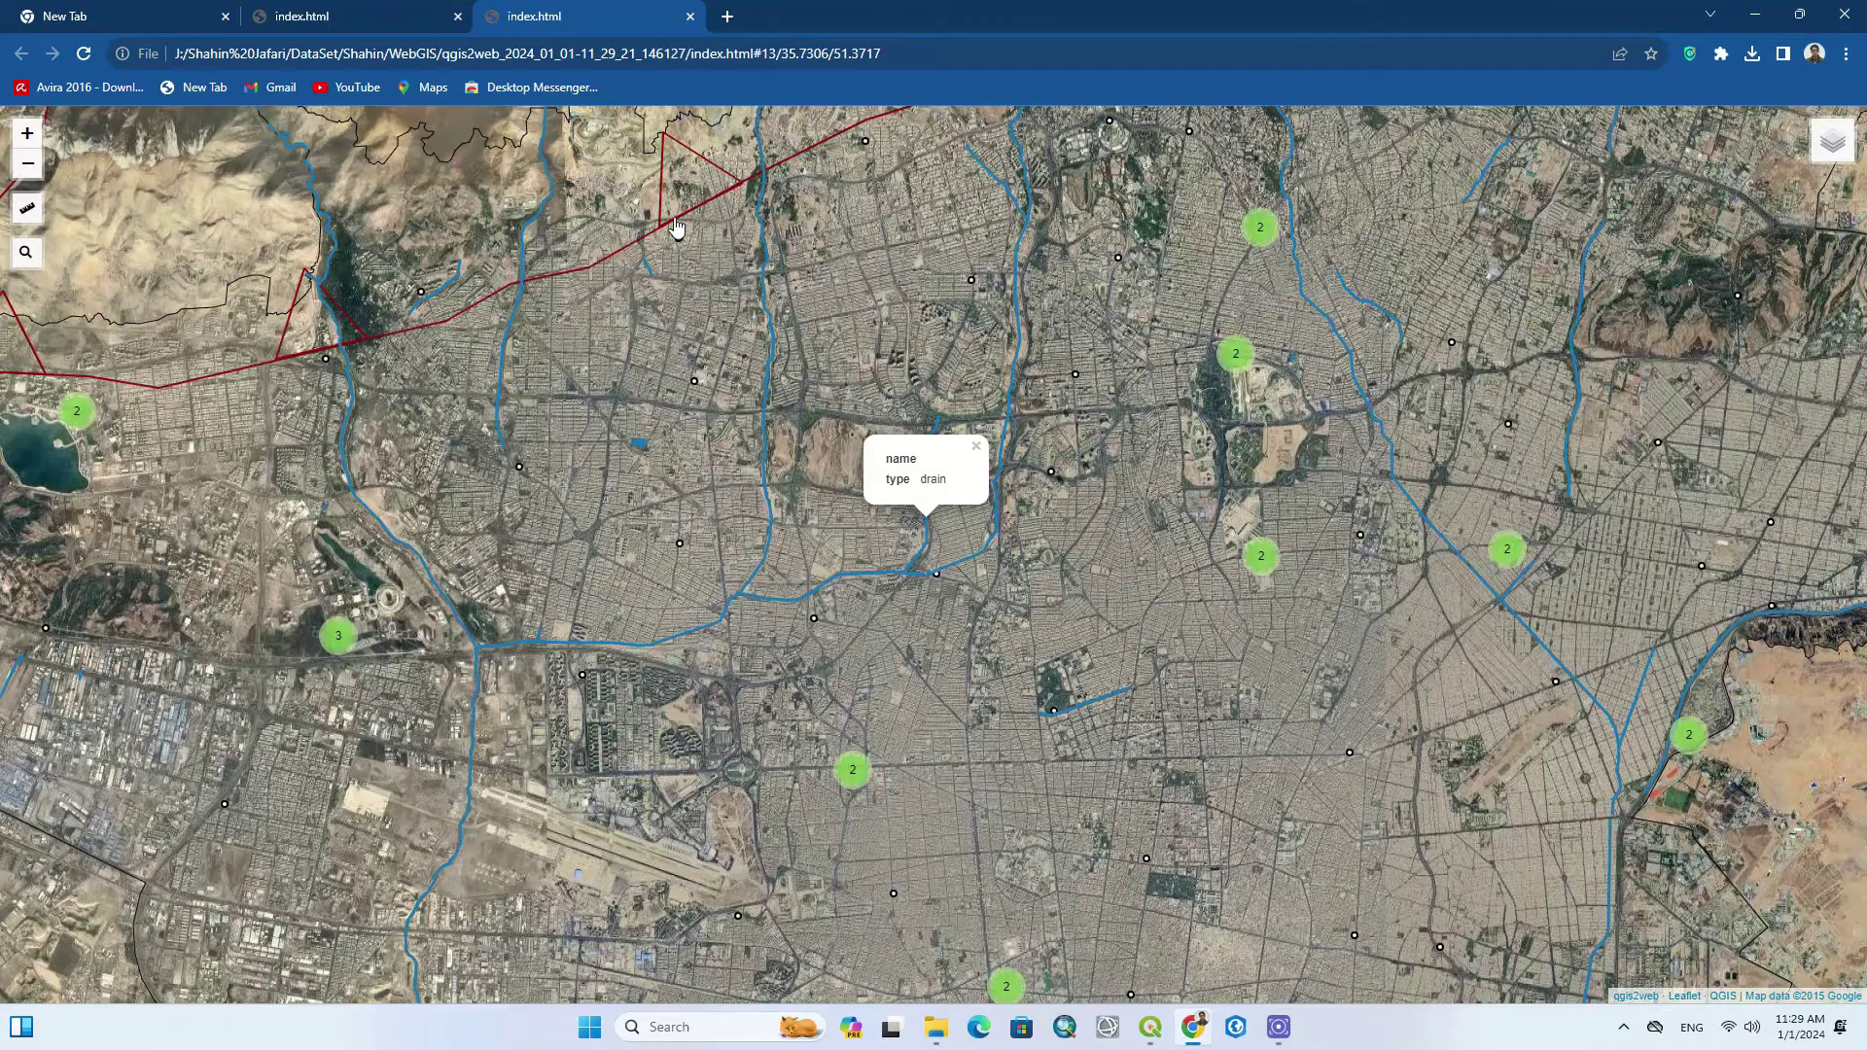
# Show the attribute popups of the city boundary, the northern major fault line and the northwestern river in the Leaflet map.
pyautogui.click(671, 215)
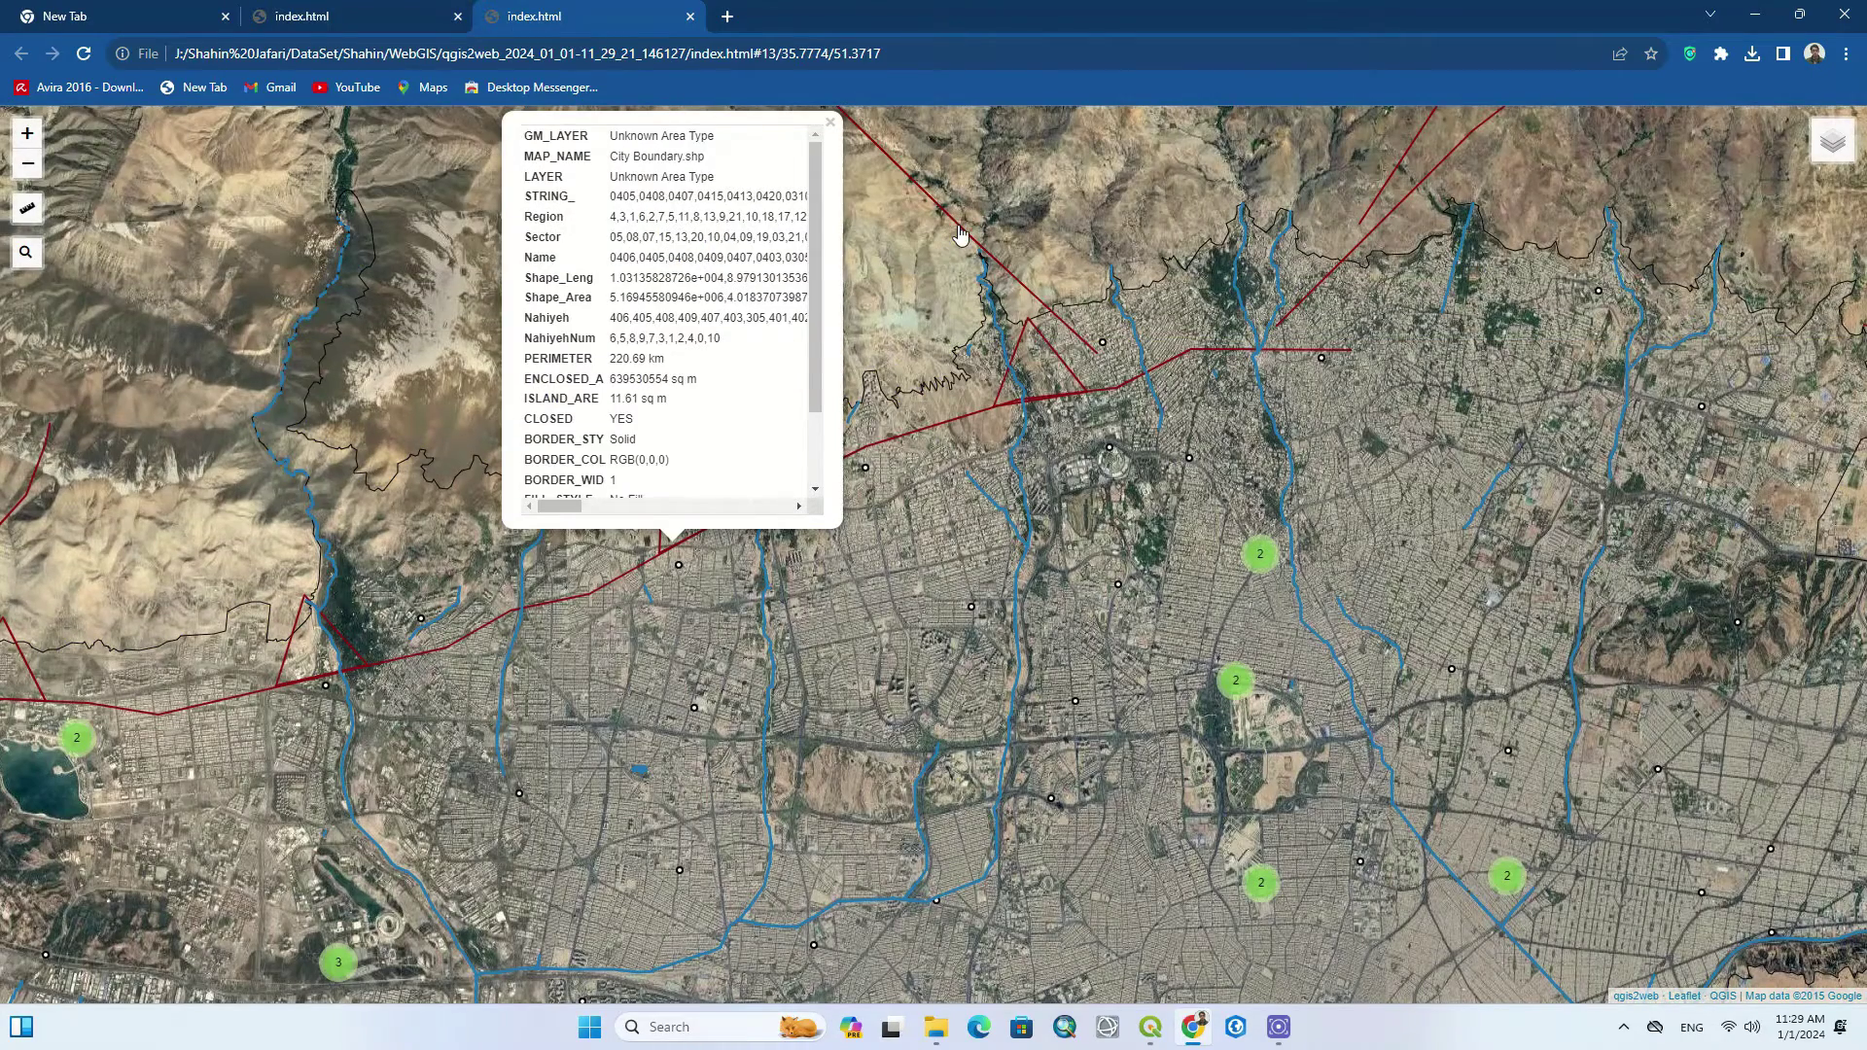
pyautogui.click(957, 219)
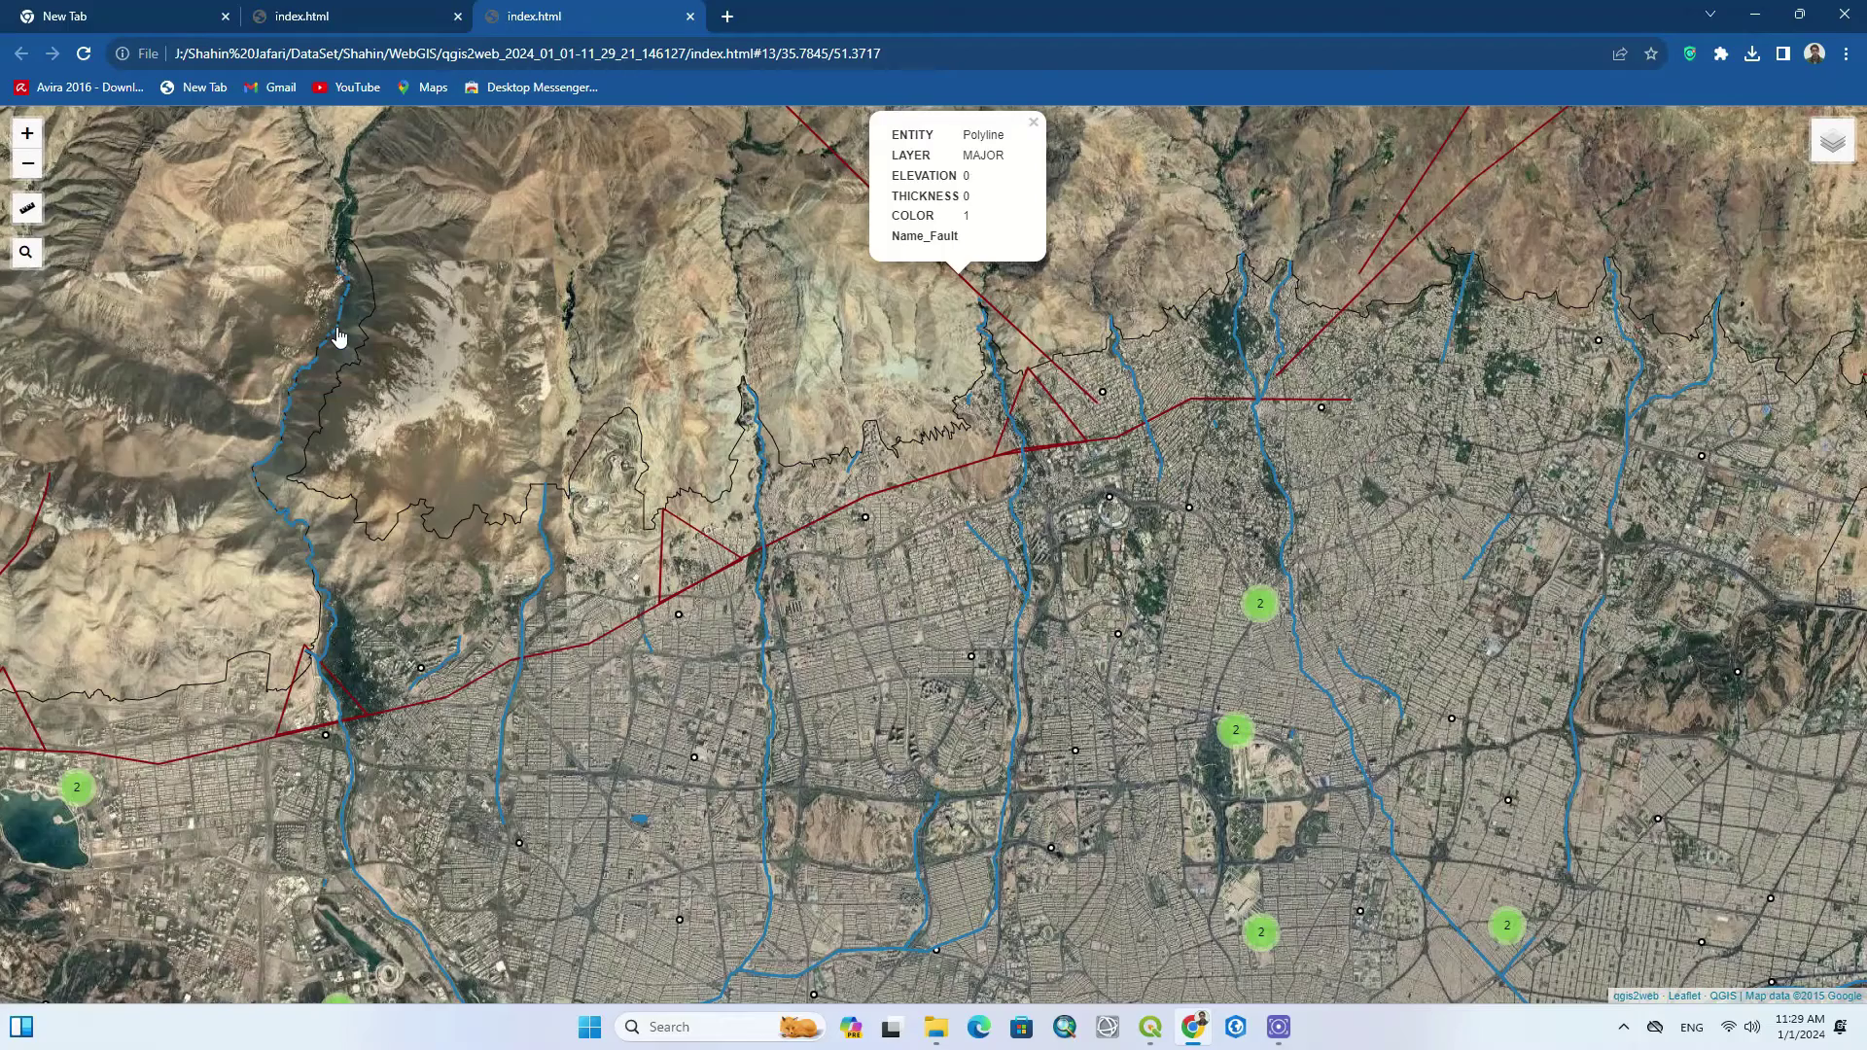
pyautogui.click(338, 337)
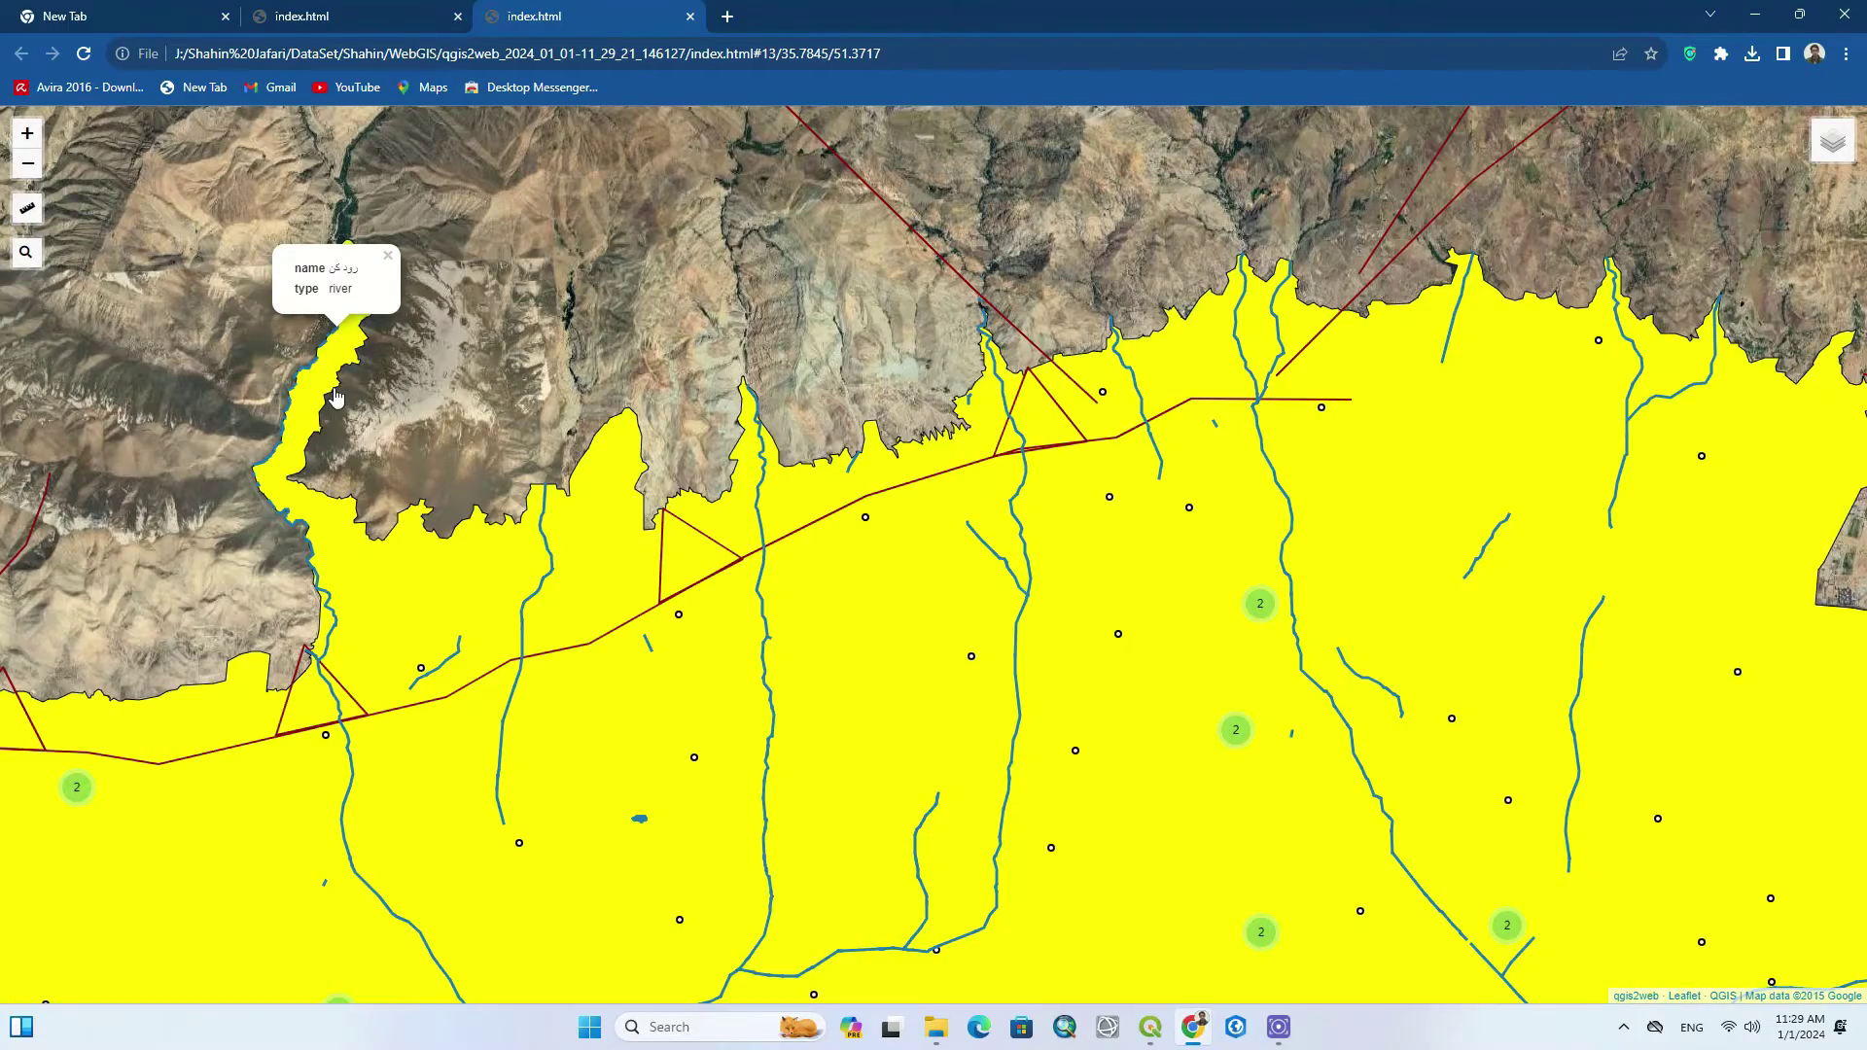
pyautogui.click(336, 397)
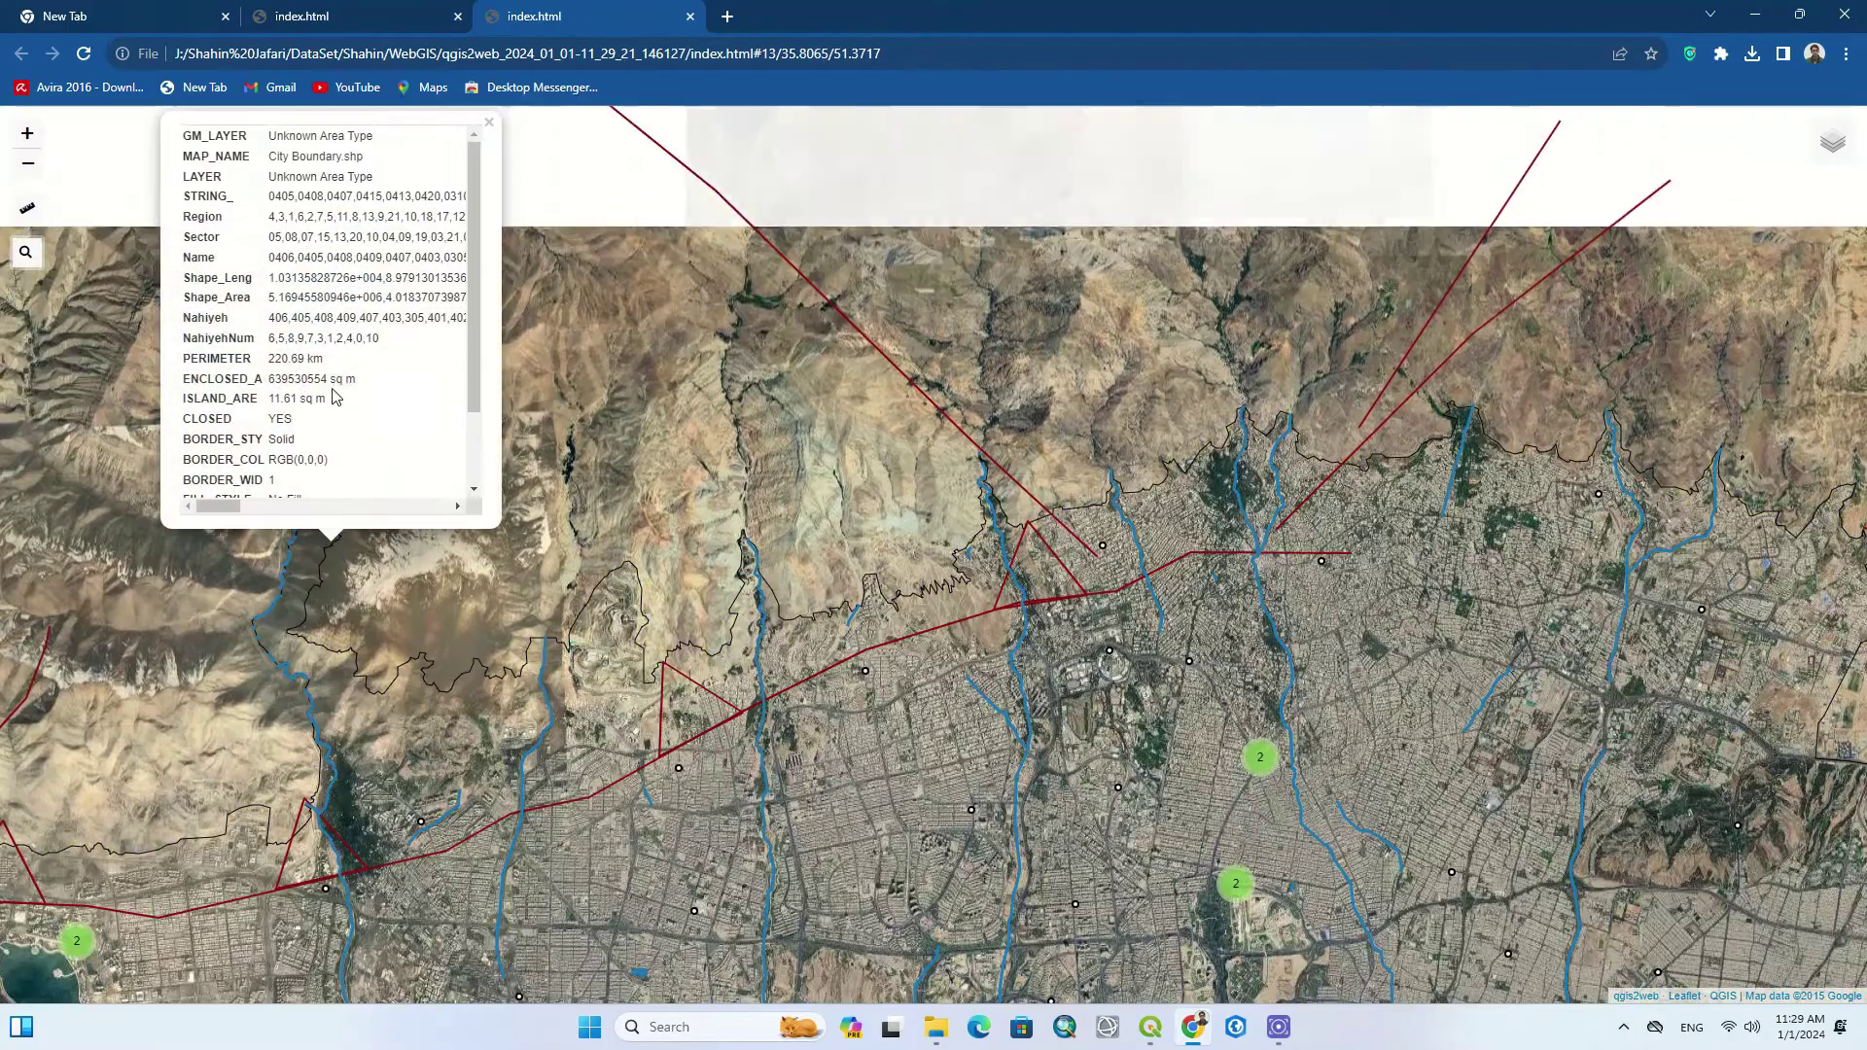
pyautogui.scroll(-2, 817, 583)
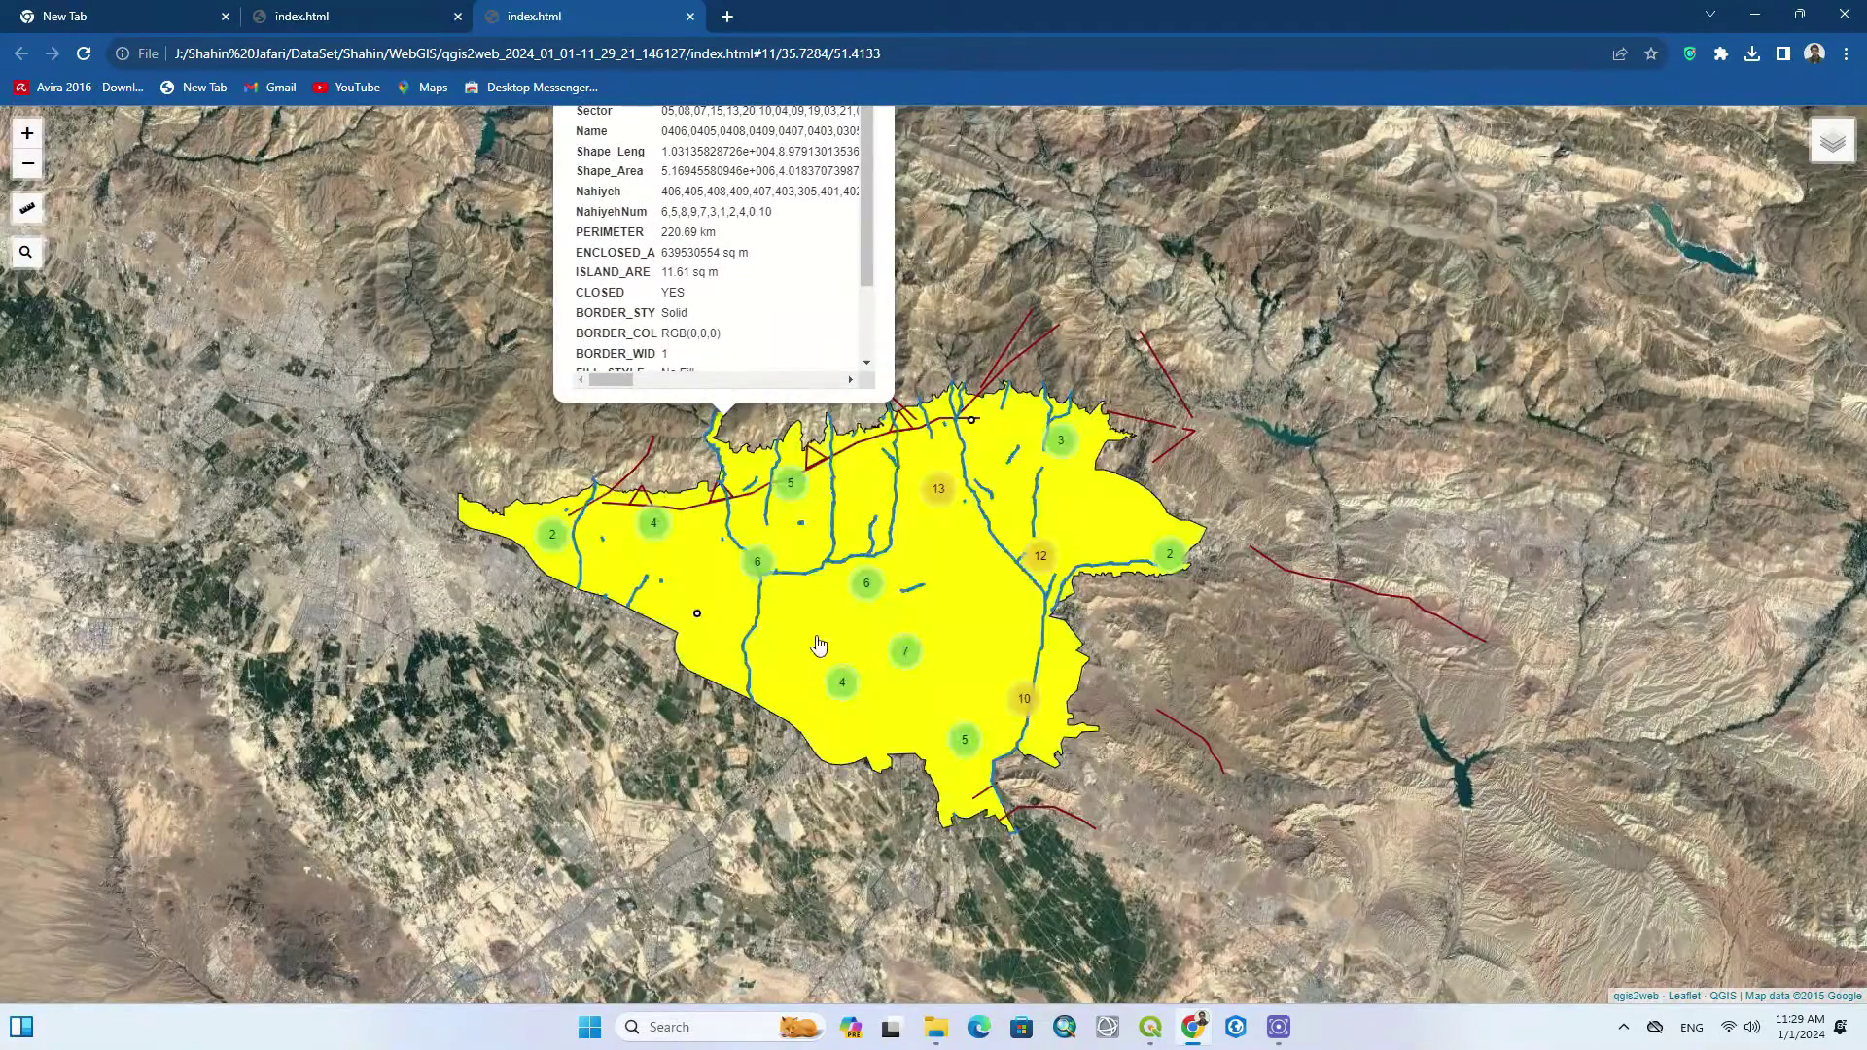
pyautogui.scroll(-1, 826, 584)
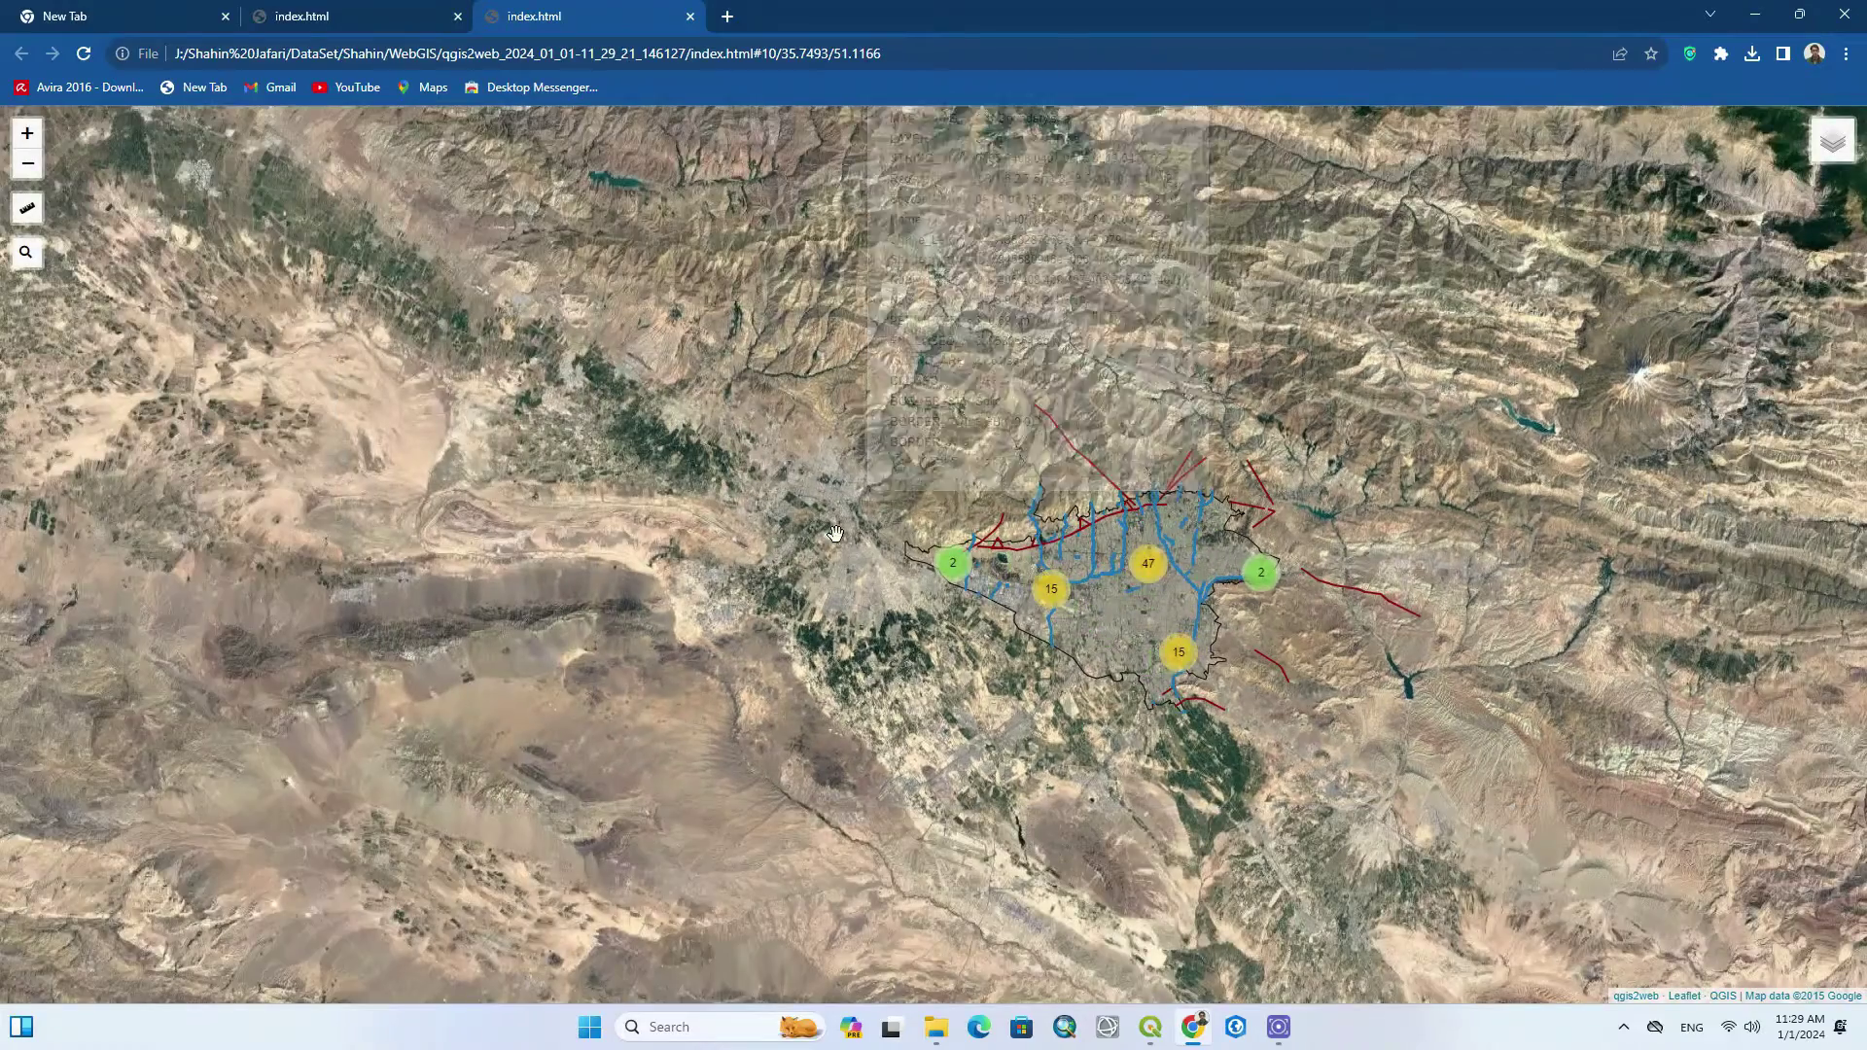
# Examine the exported Leaflet map around Tehran at closer and wider zoom levels.
pyautogui.moveTo(835, 534); pyautogui.dragTo(644, 462)
pyautogui.scroll(1, 1101, 505)
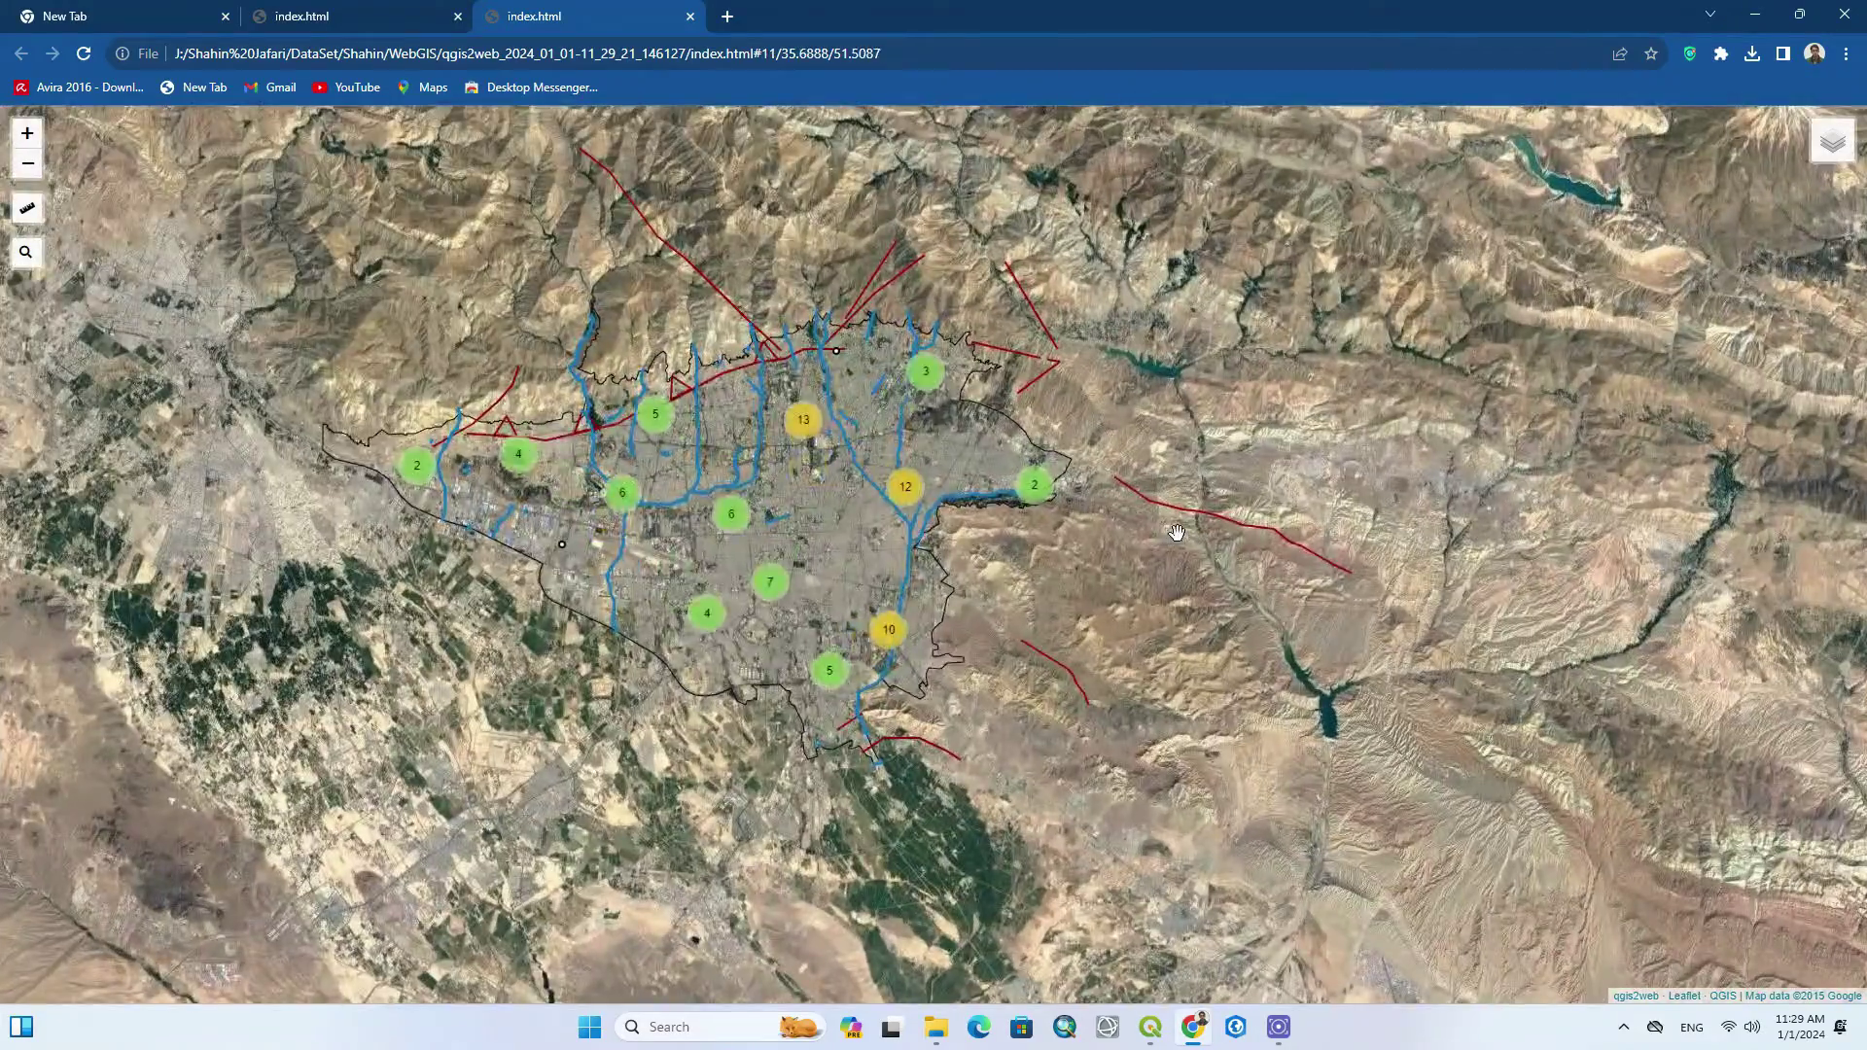
pyautogui.moveTo(535, 335); pyautogui.dragTo(707, 365)
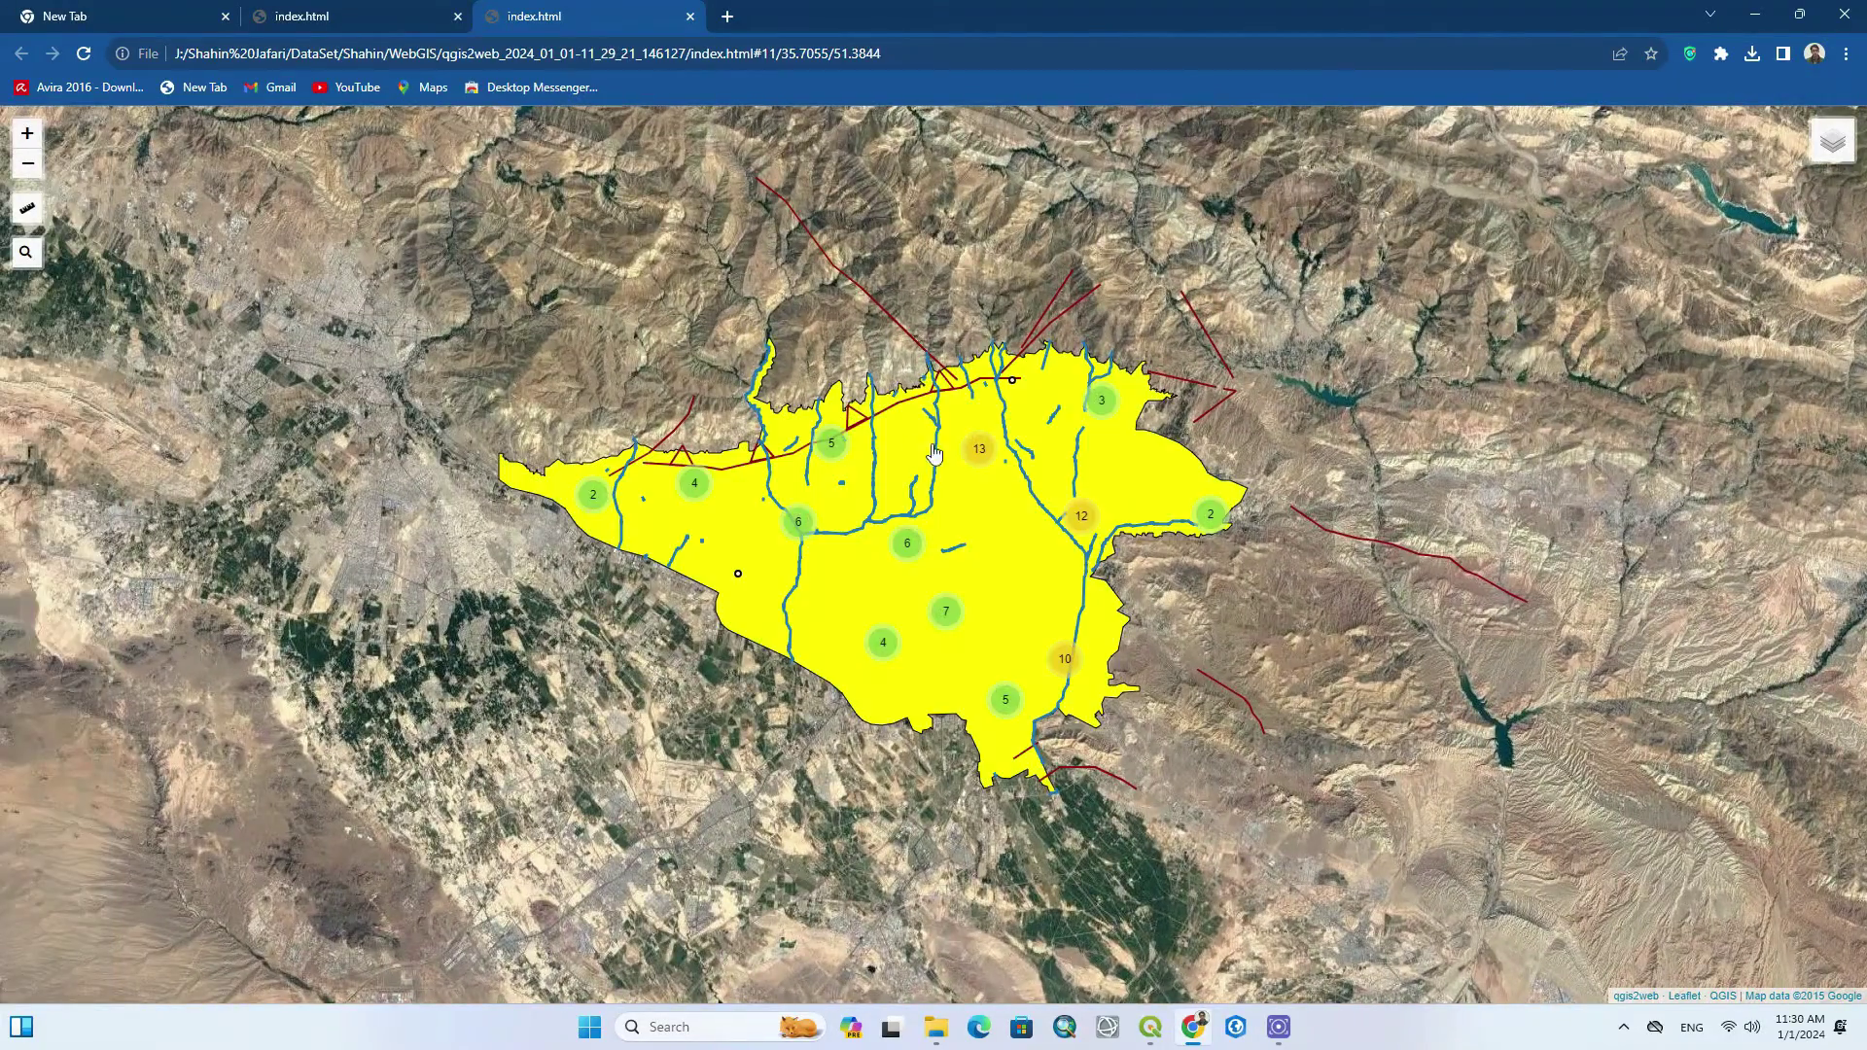
pyautogui.scroll(1, 1324, 387)
pyautogui.scroll(-1, 1227, 420)
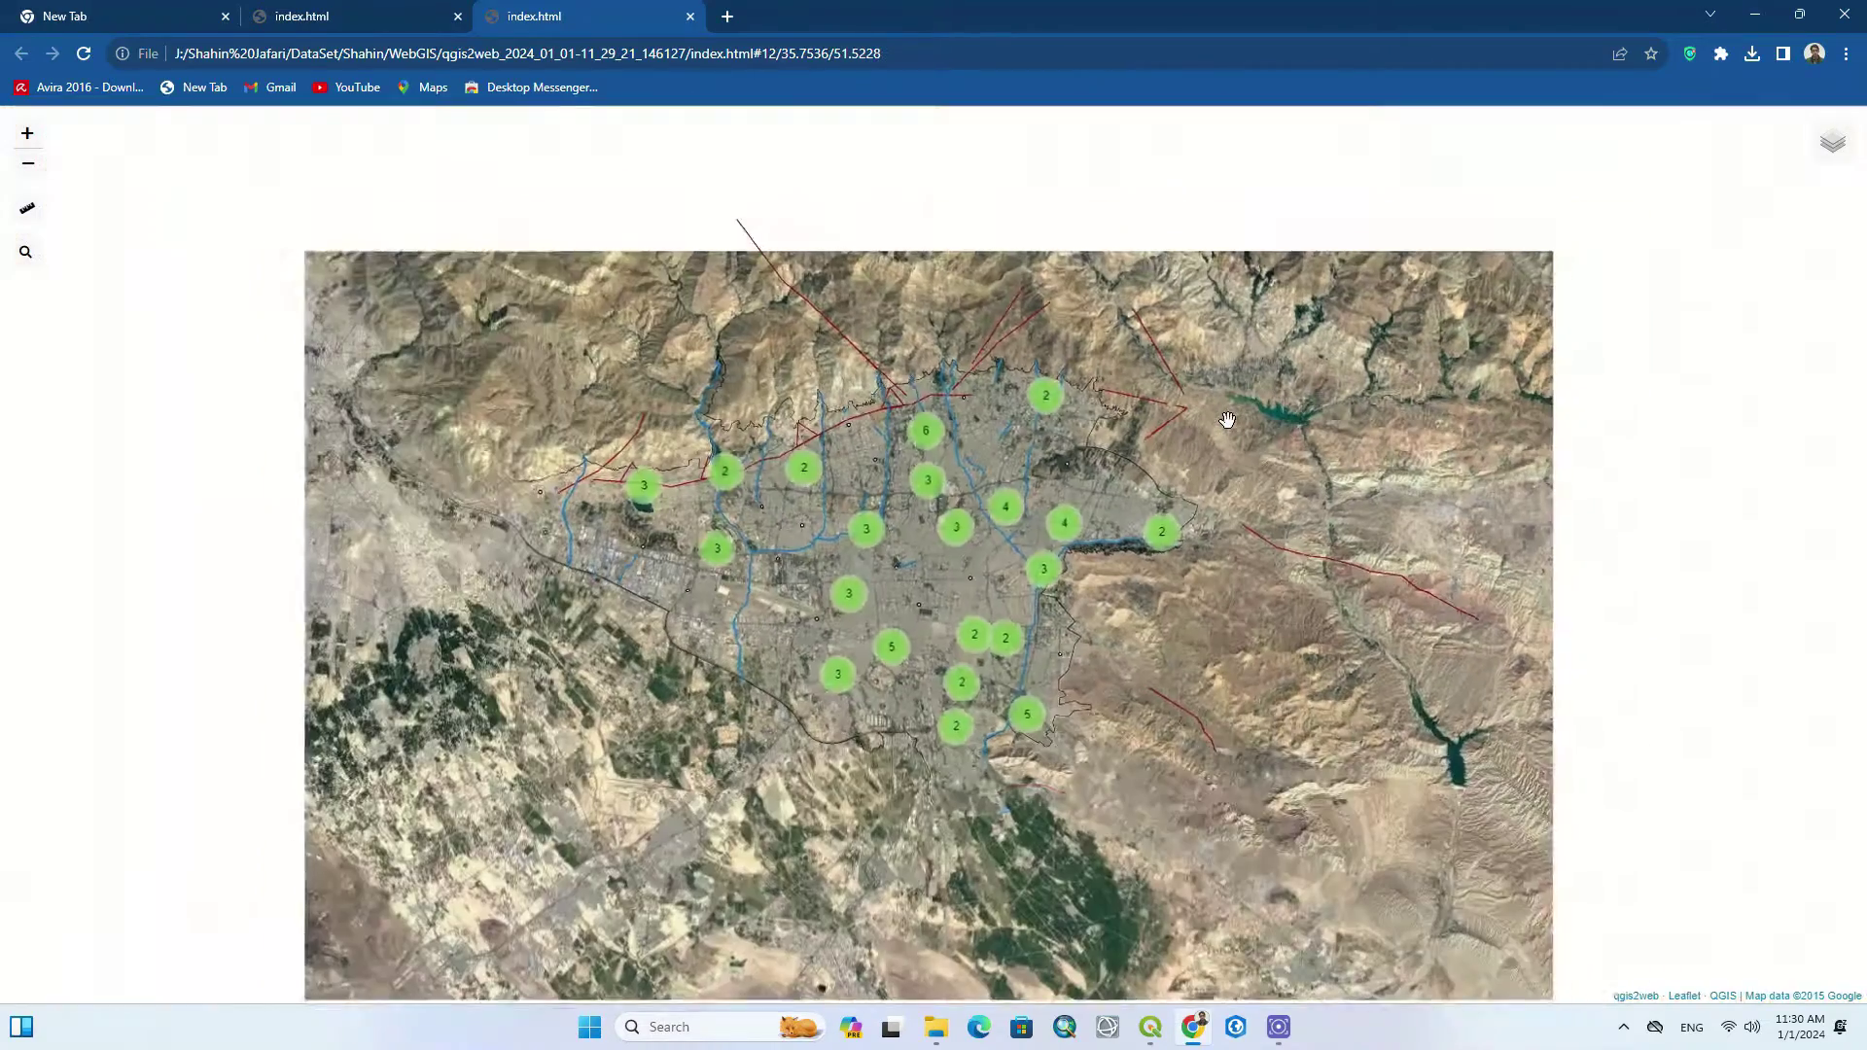
pyautogui.moveTo(1230, 485); pyautogui.dragTo(1317, 485)
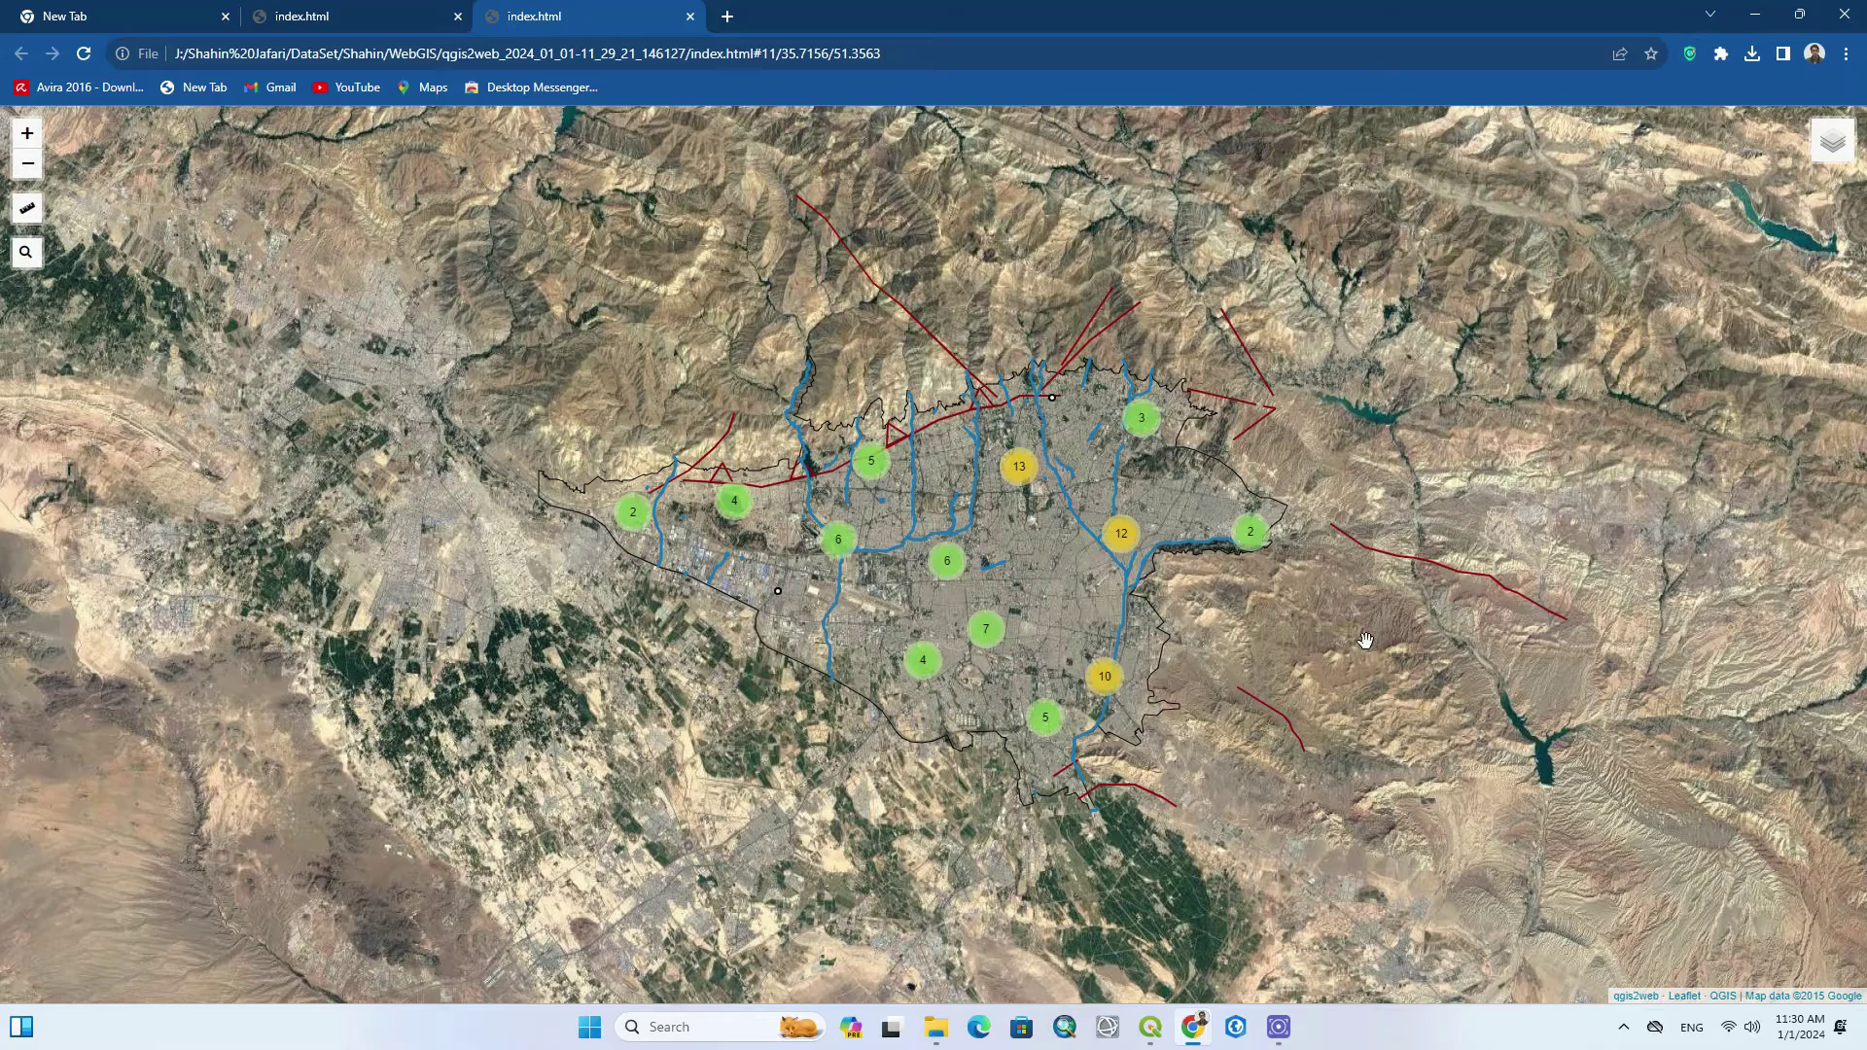
# Close both exported map pages, return to QGIS and dismiss the export progress report.
pyautogui.click(691, 16)
pyautogui.click(451, 17)
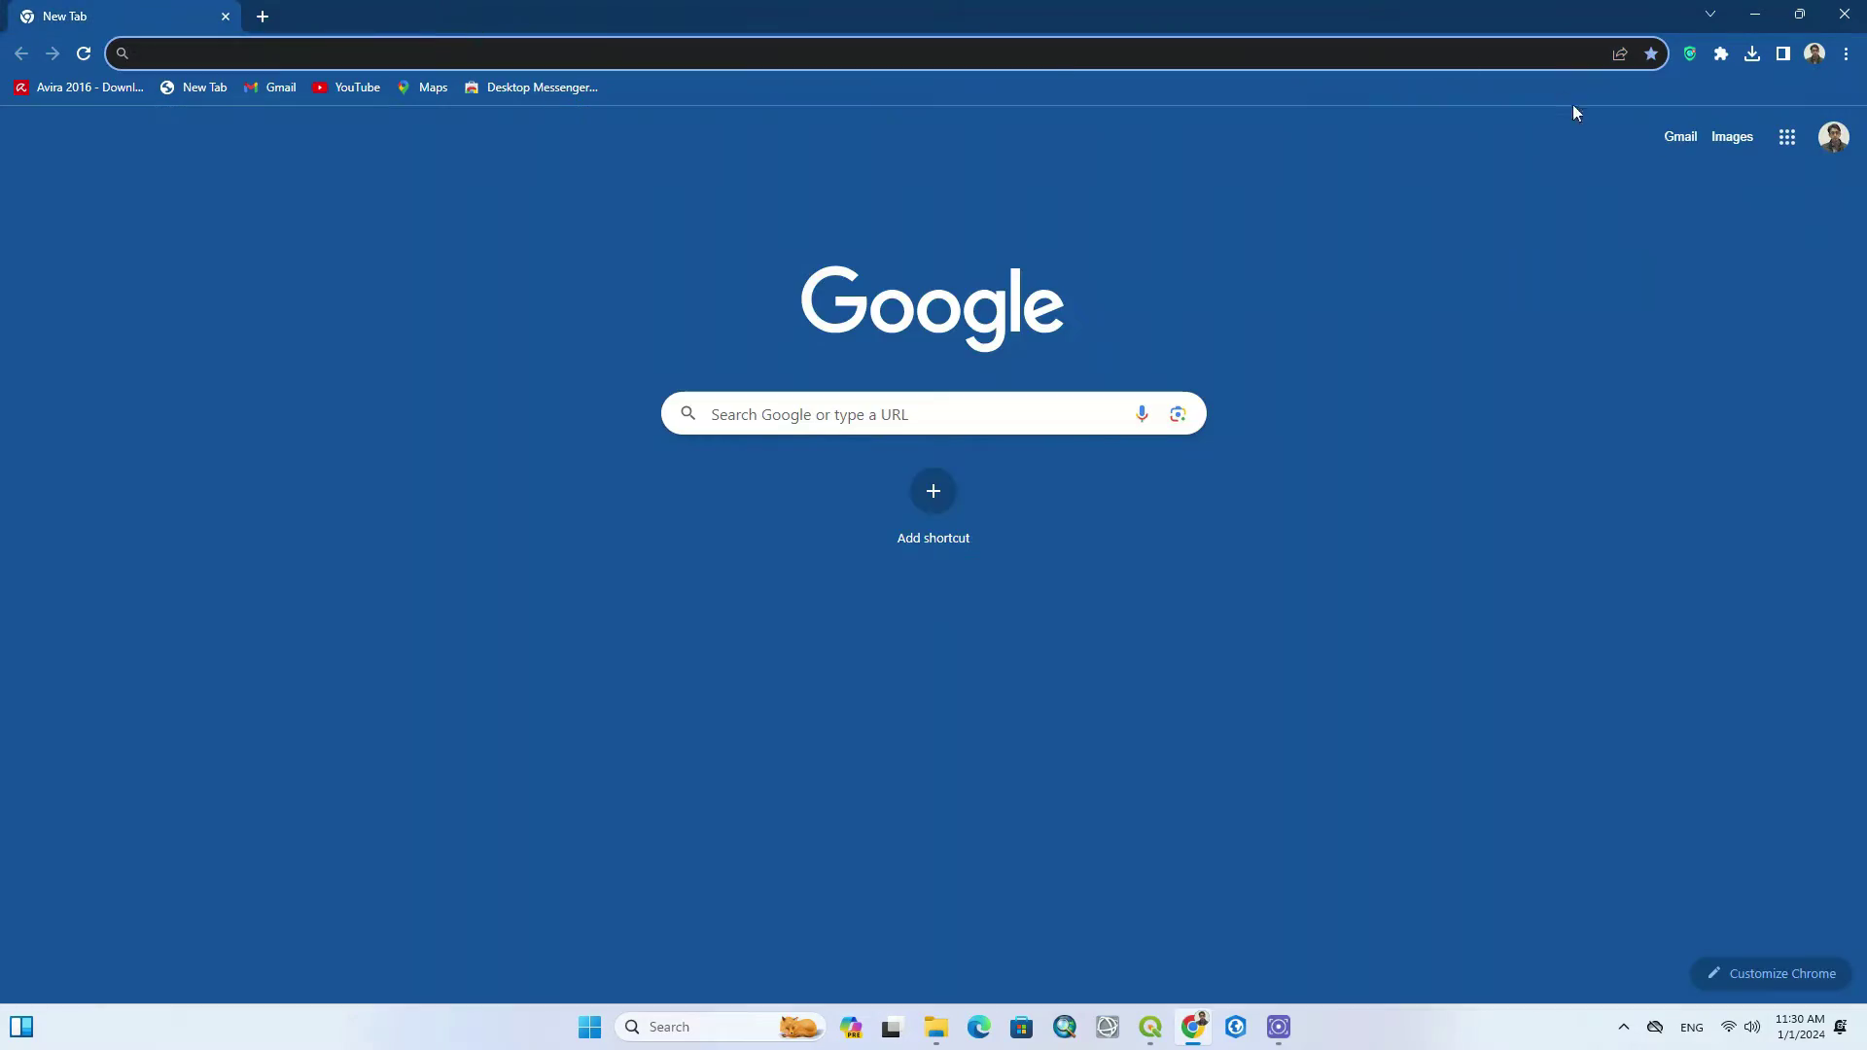
pyautogui.click(1755, 13)
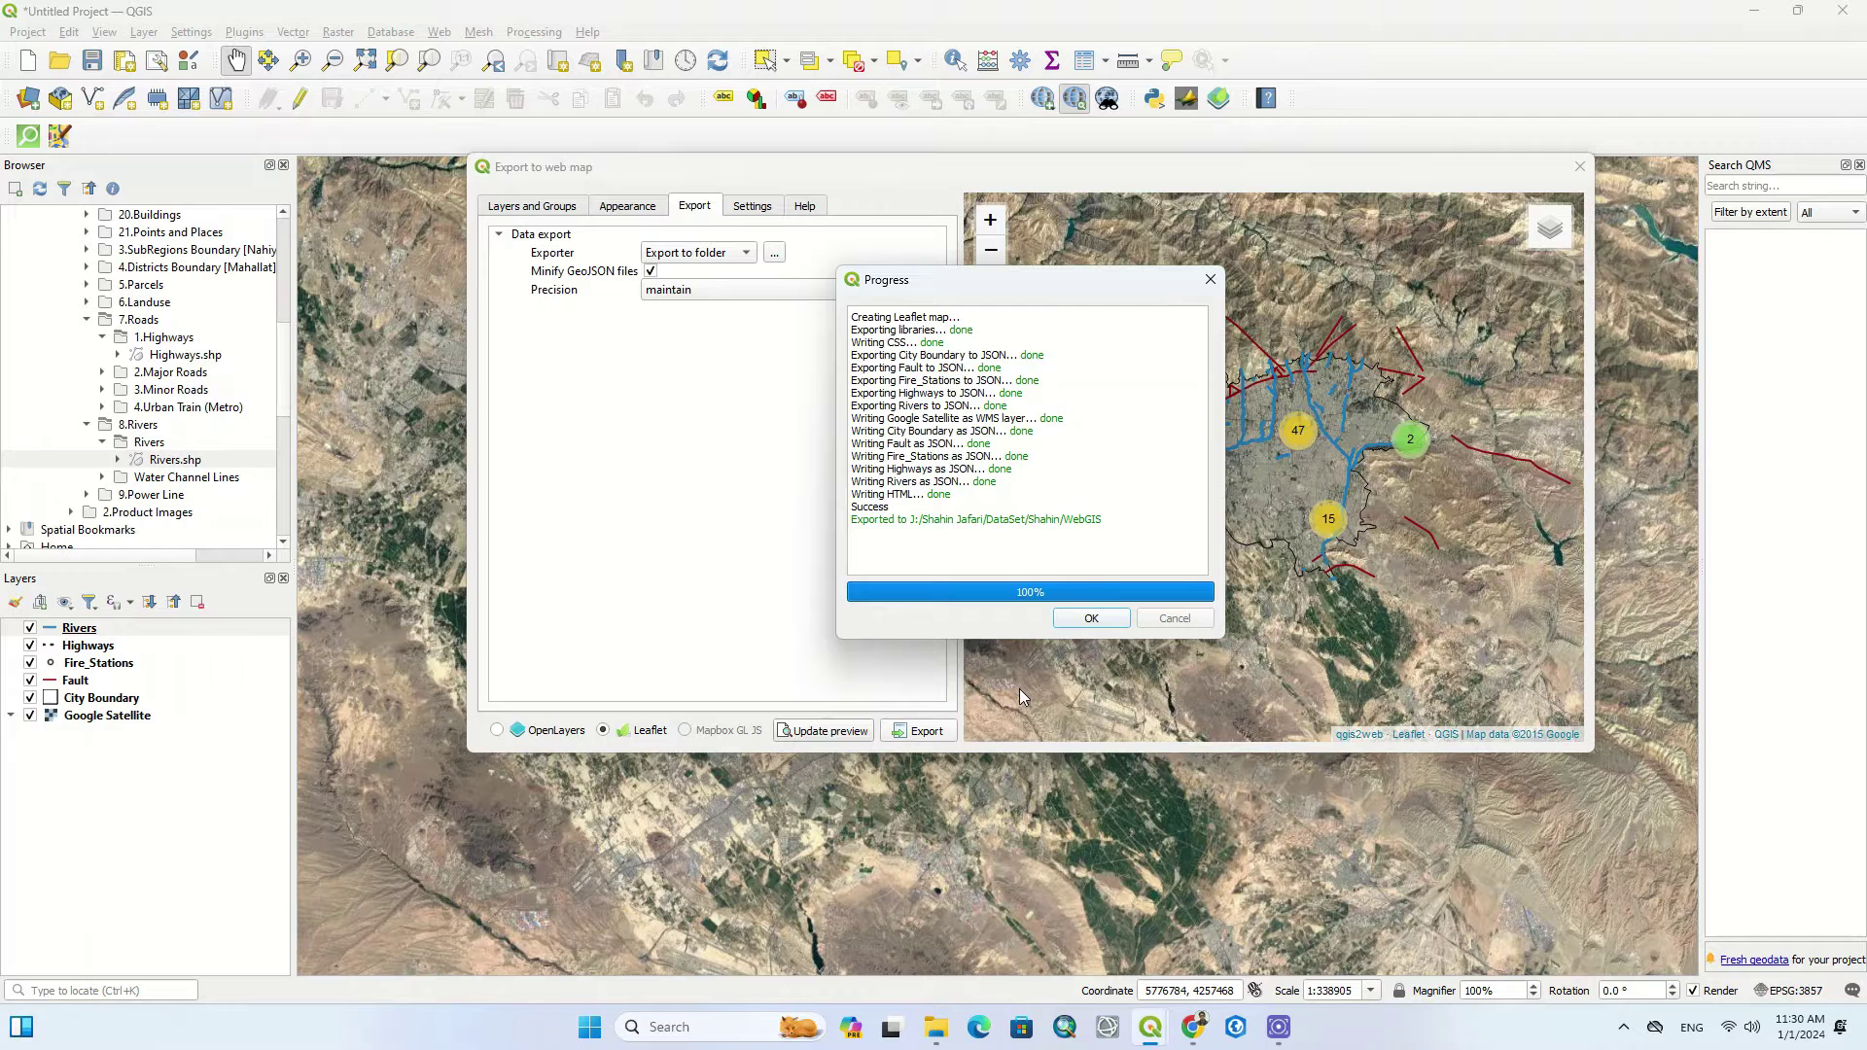
pyautogui.click(1091, 620)
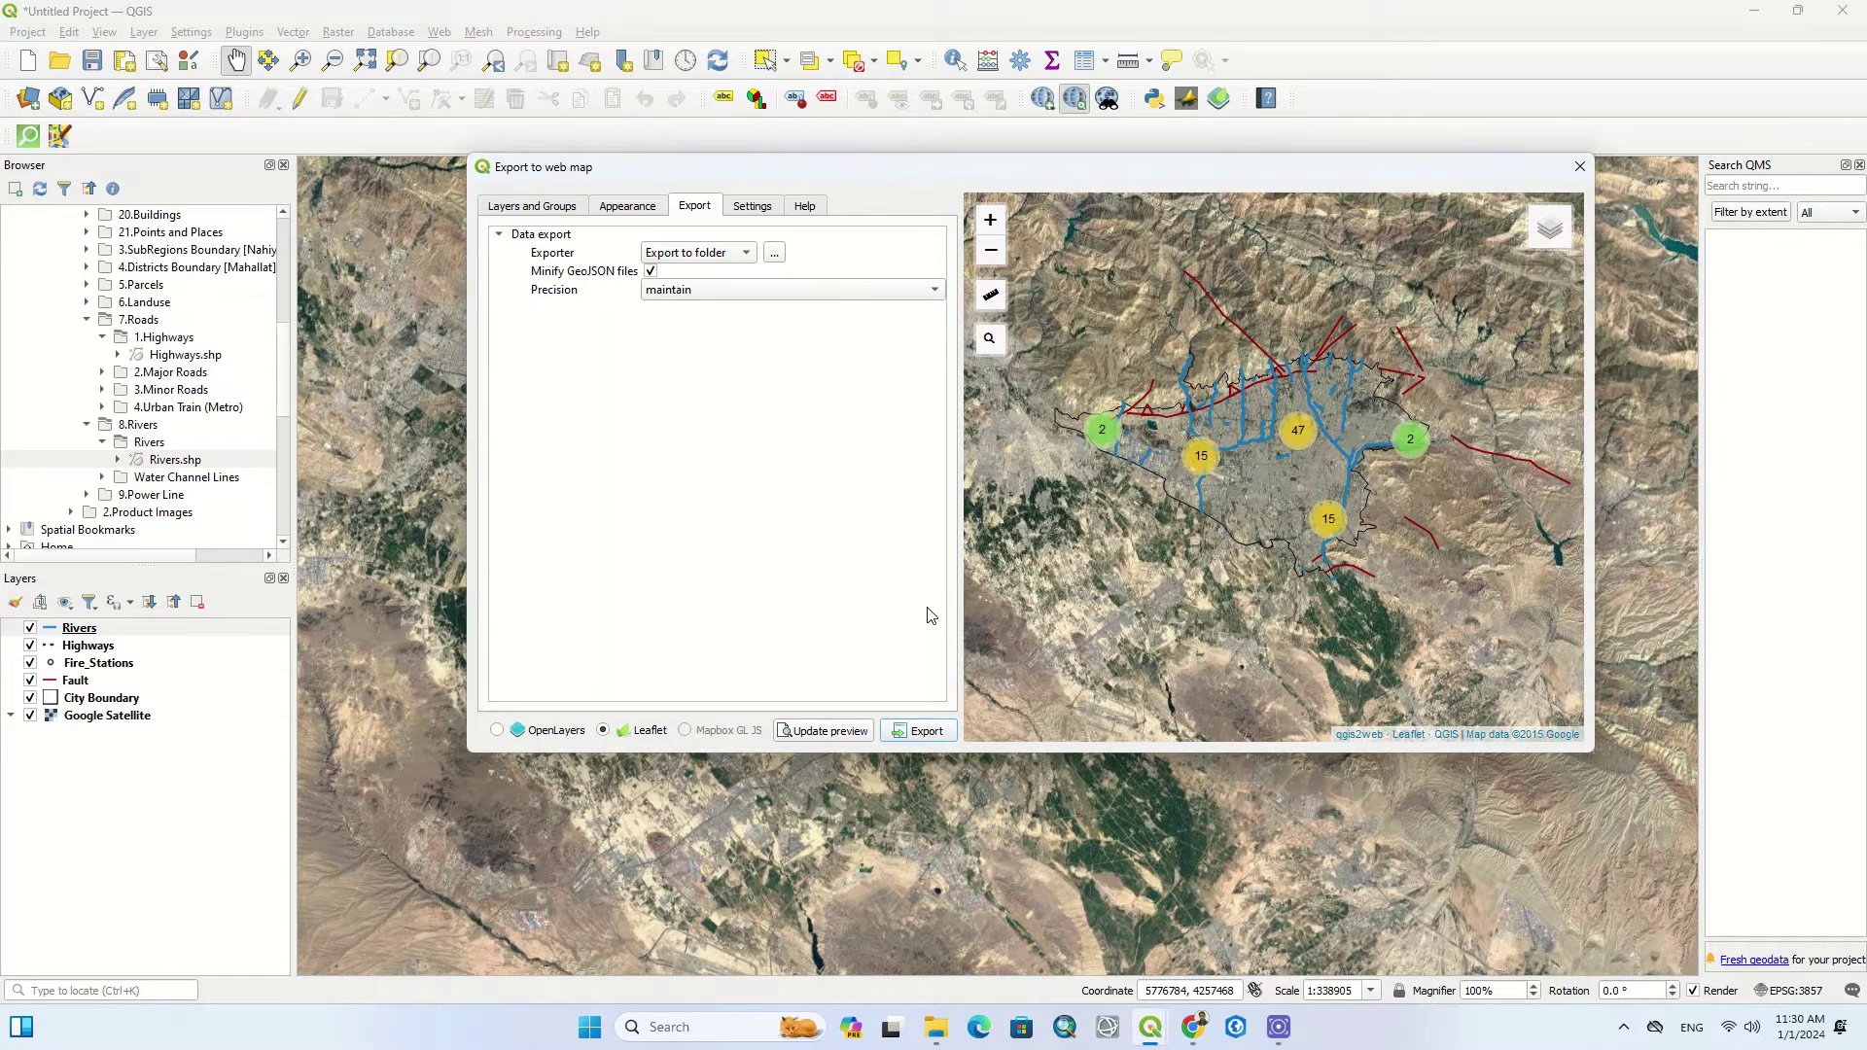
# Switch to File Explorer, go to the WebGIS folder and open the index page of the qgis2web_2024_01_01-11_26_54_390446 export.
pyautogui.moveTo(935, 1027)
pyautogui.click(951, 984)
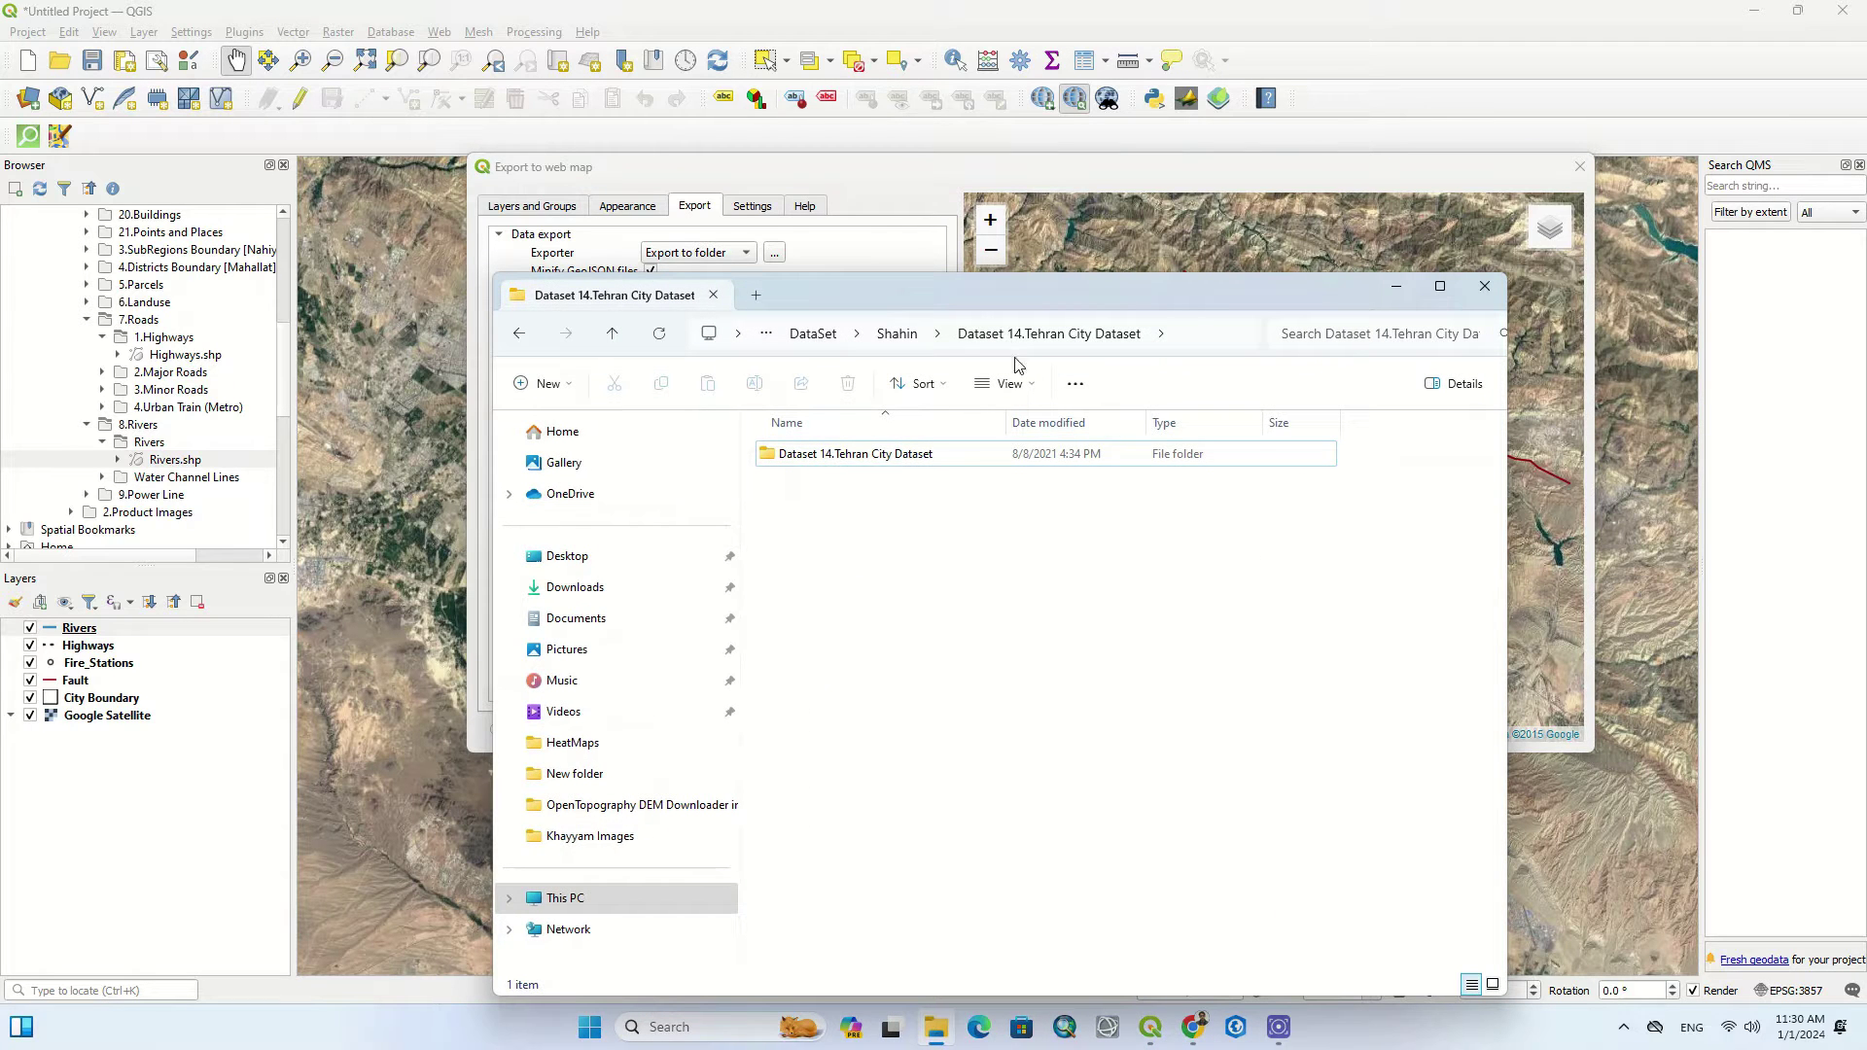
pyautogui.click(914, 334)
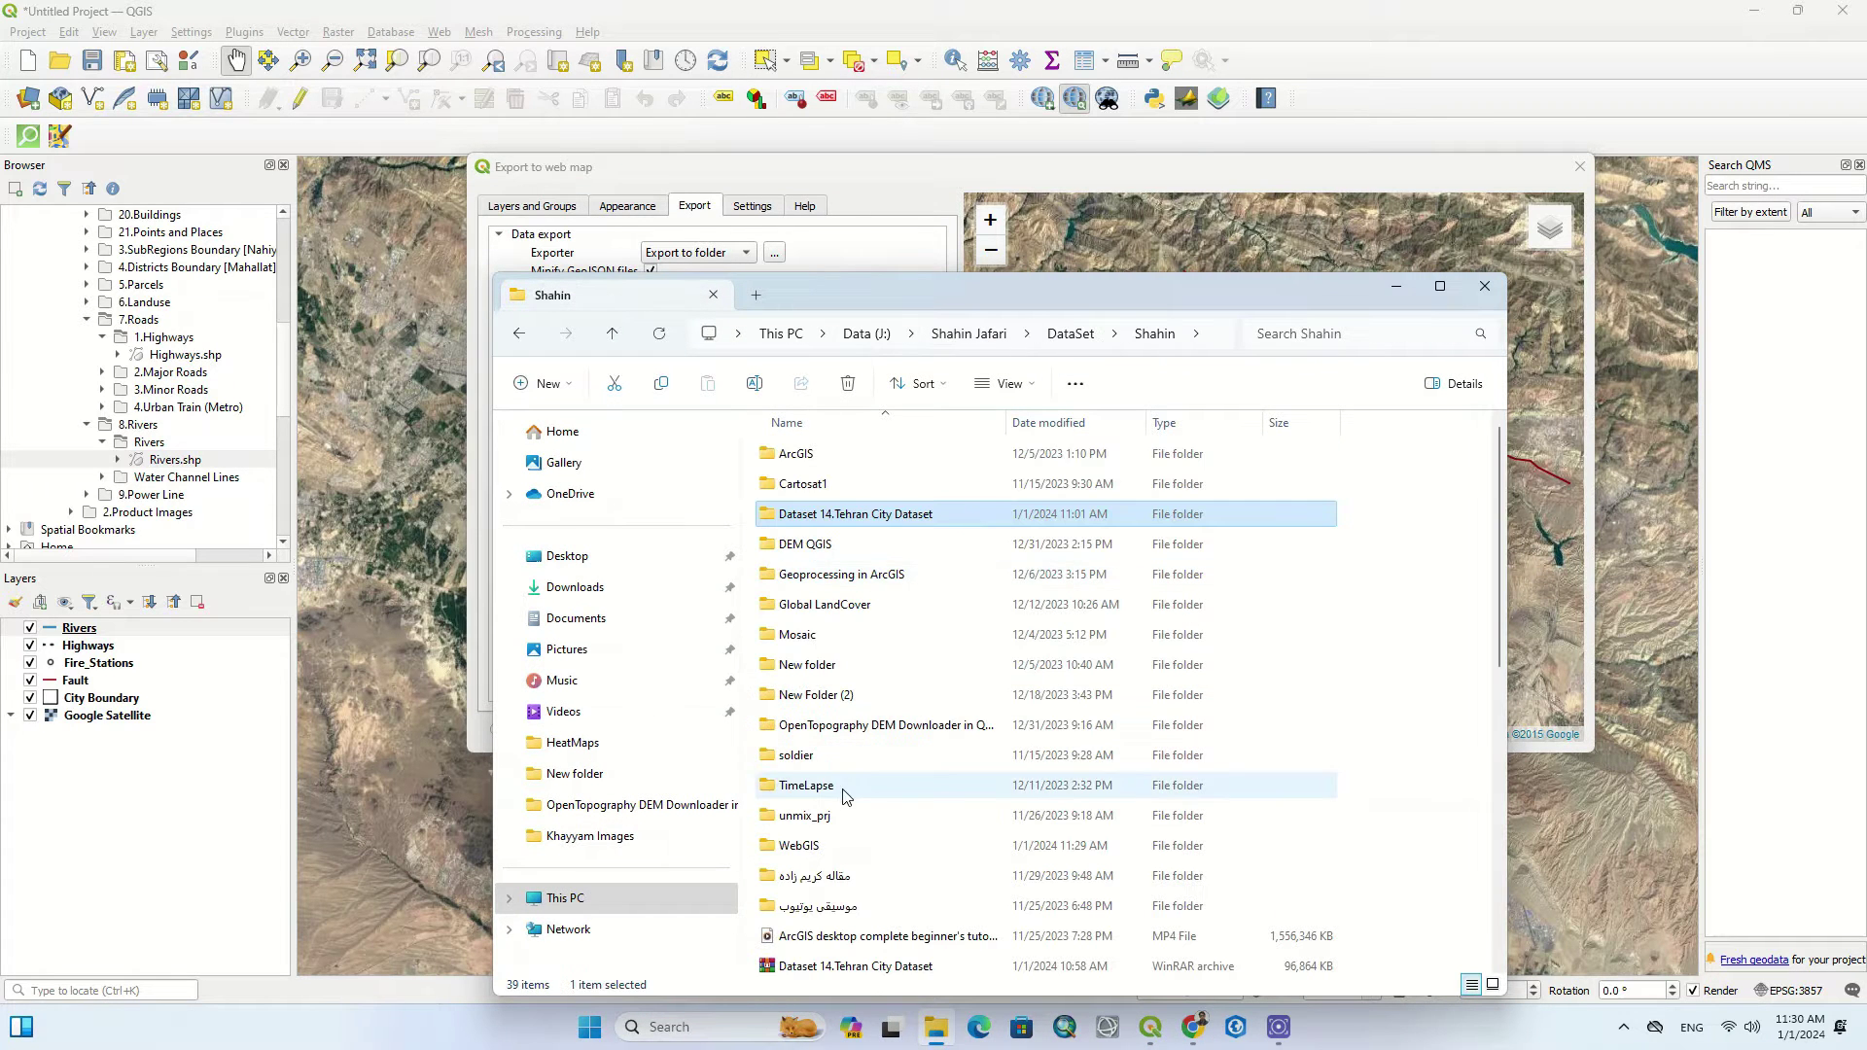
pyautogui.doubleClick(805, 845)
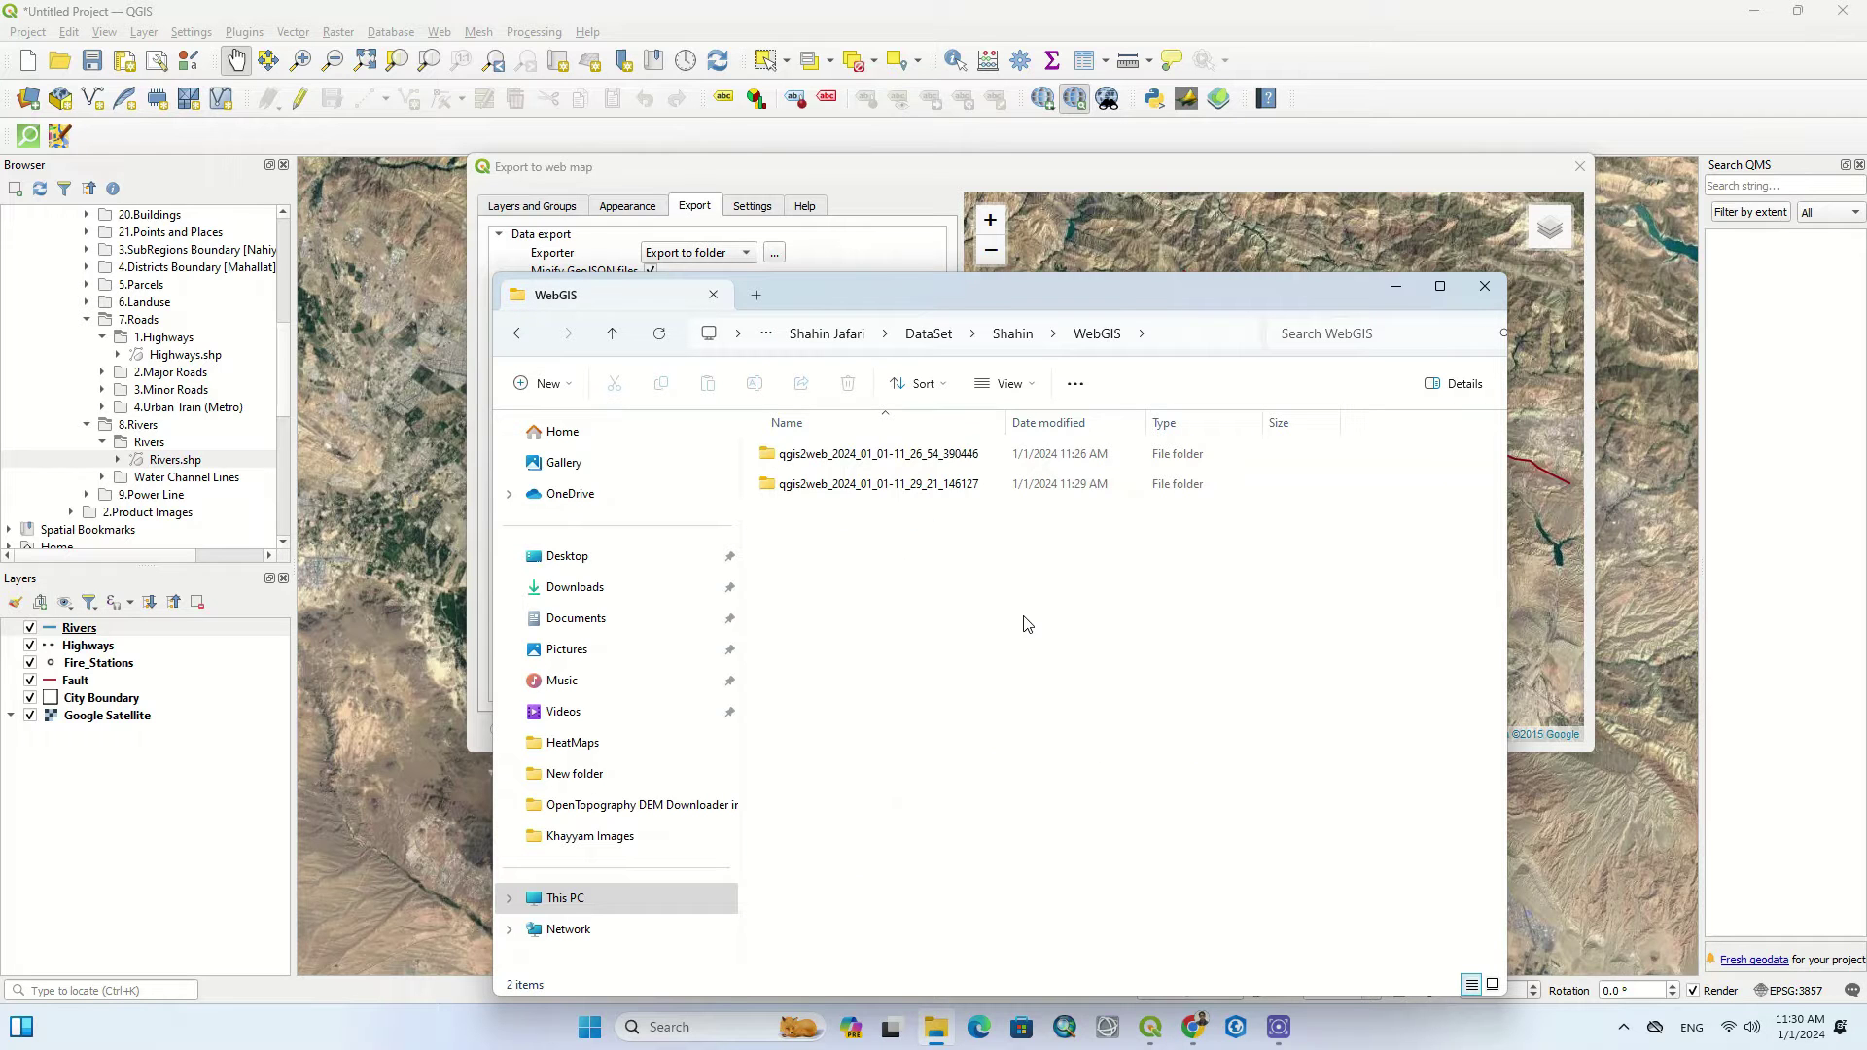
pyautogui.click(812, 466)
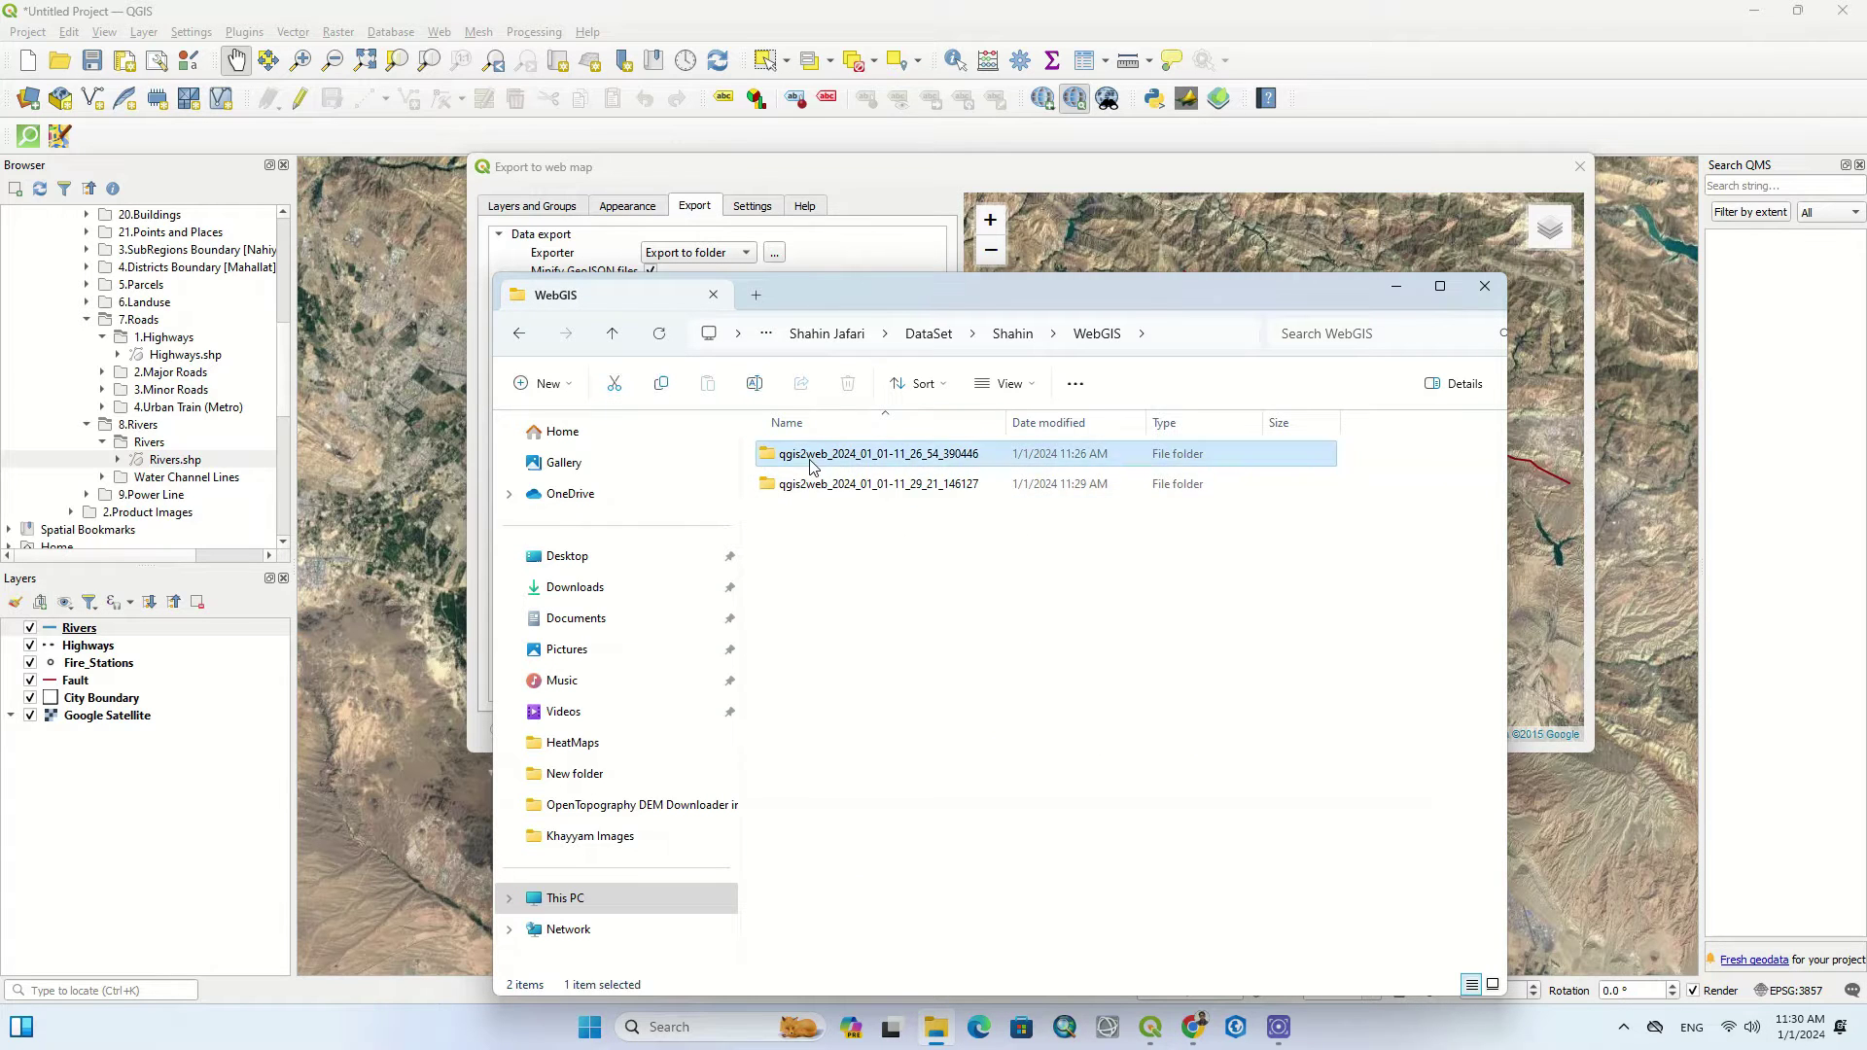
pyautogui.doubleClick(812, 459)
pyautogui.doubleClick(844, 611)
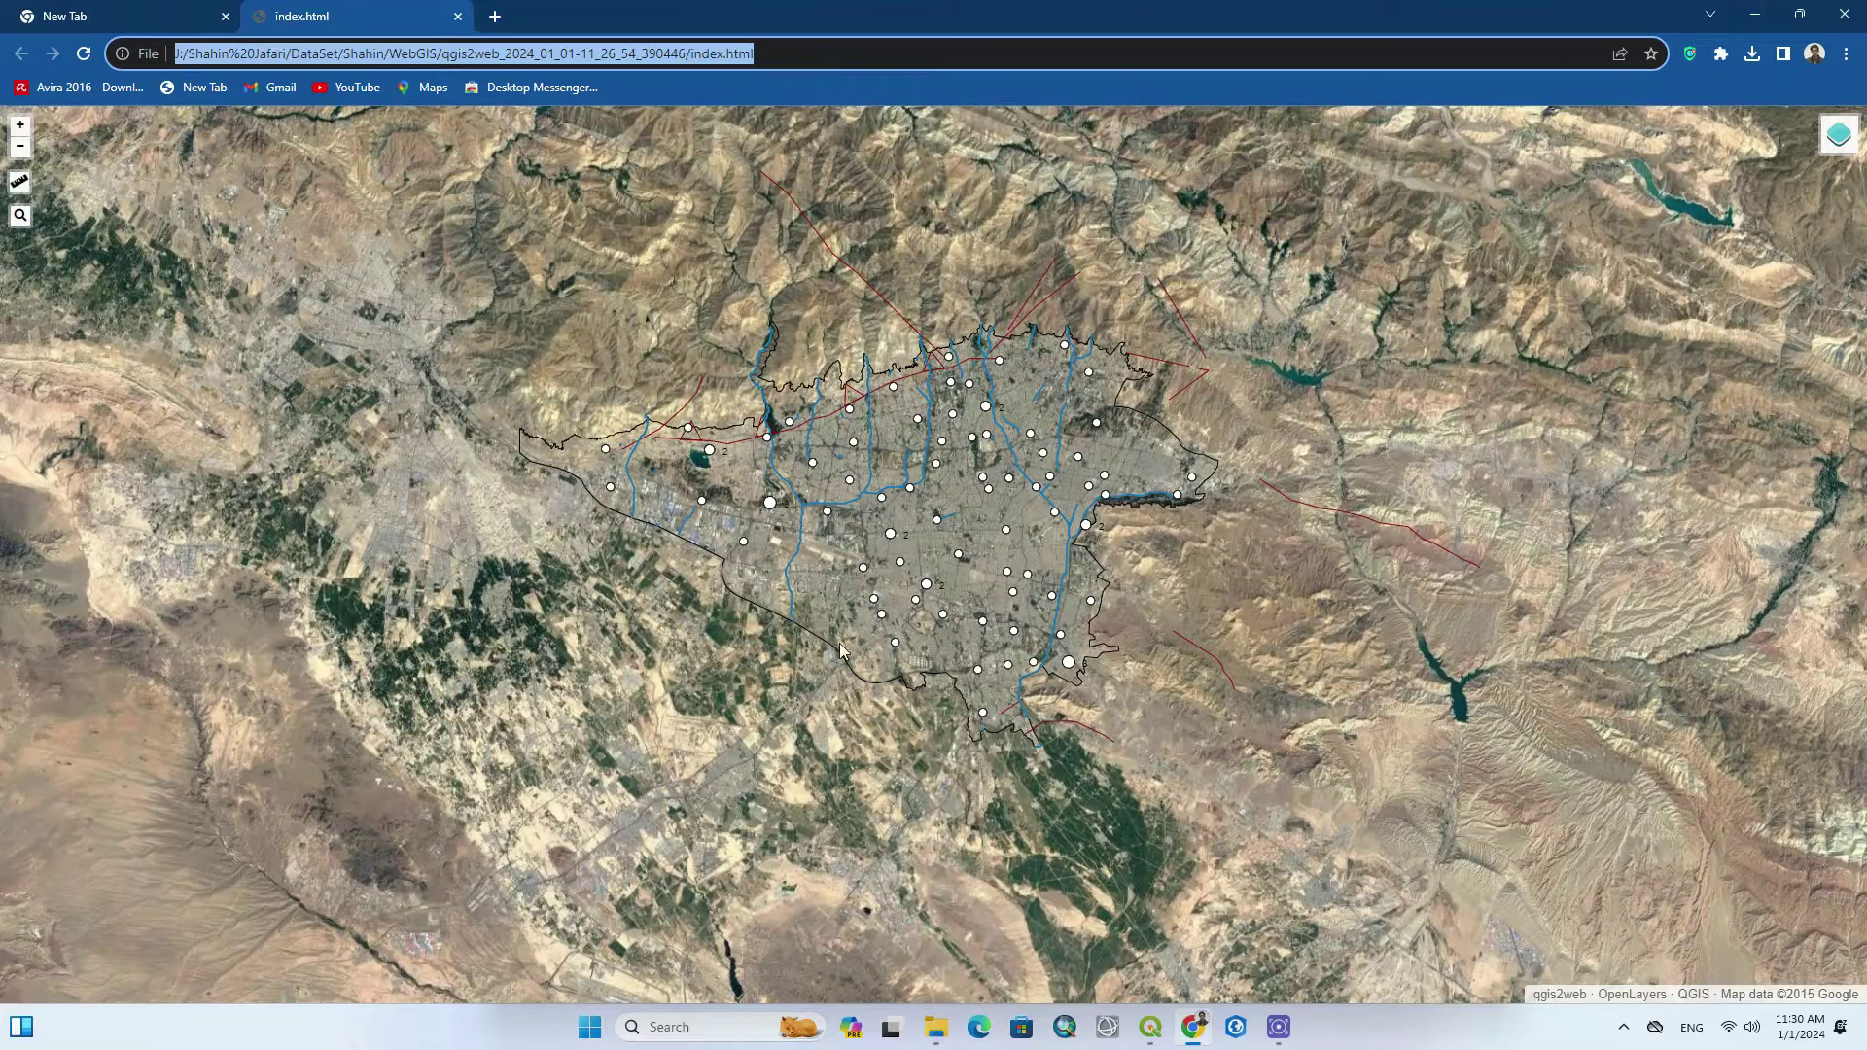
# Return to File Explorer and open the index page of the qgis2web_2024_01_01-11_29_21_146127 export.
pyautogui.click(935, 1027)
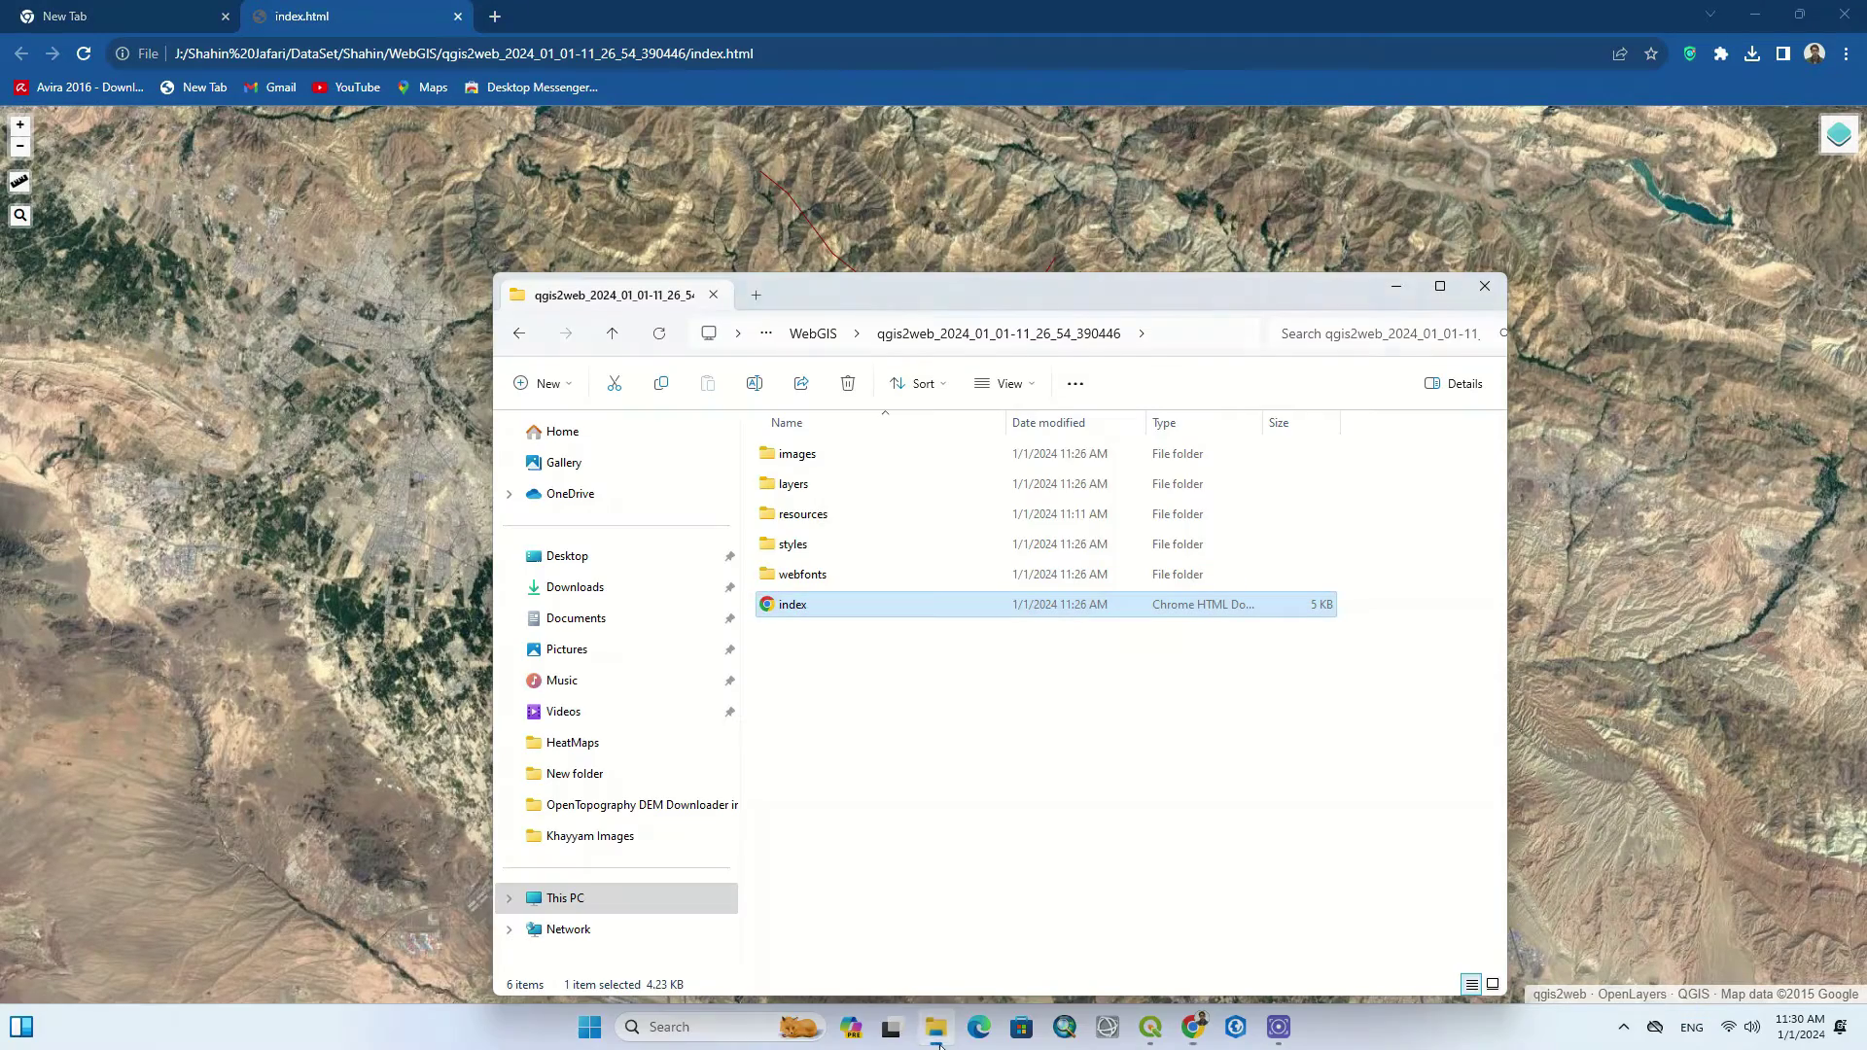
pyautogui.click(519, 333)
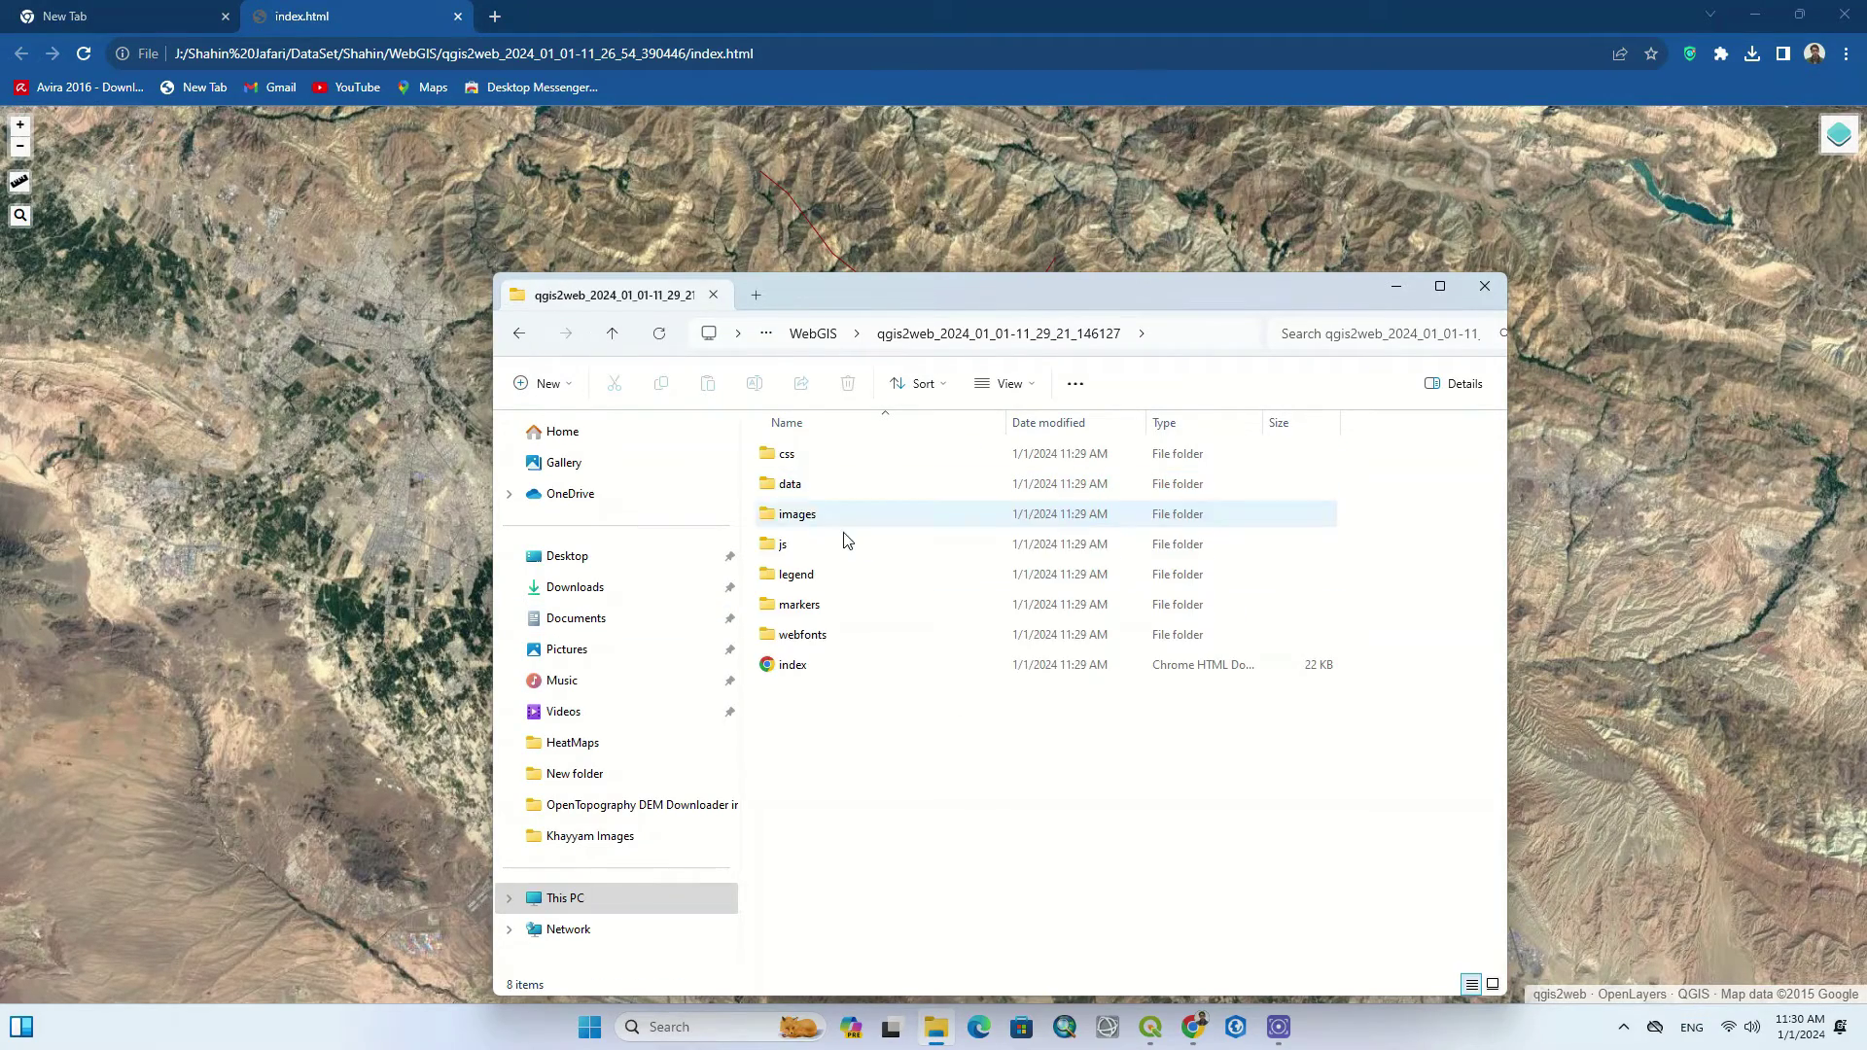
pyautogui.doubleClick(854, 667)
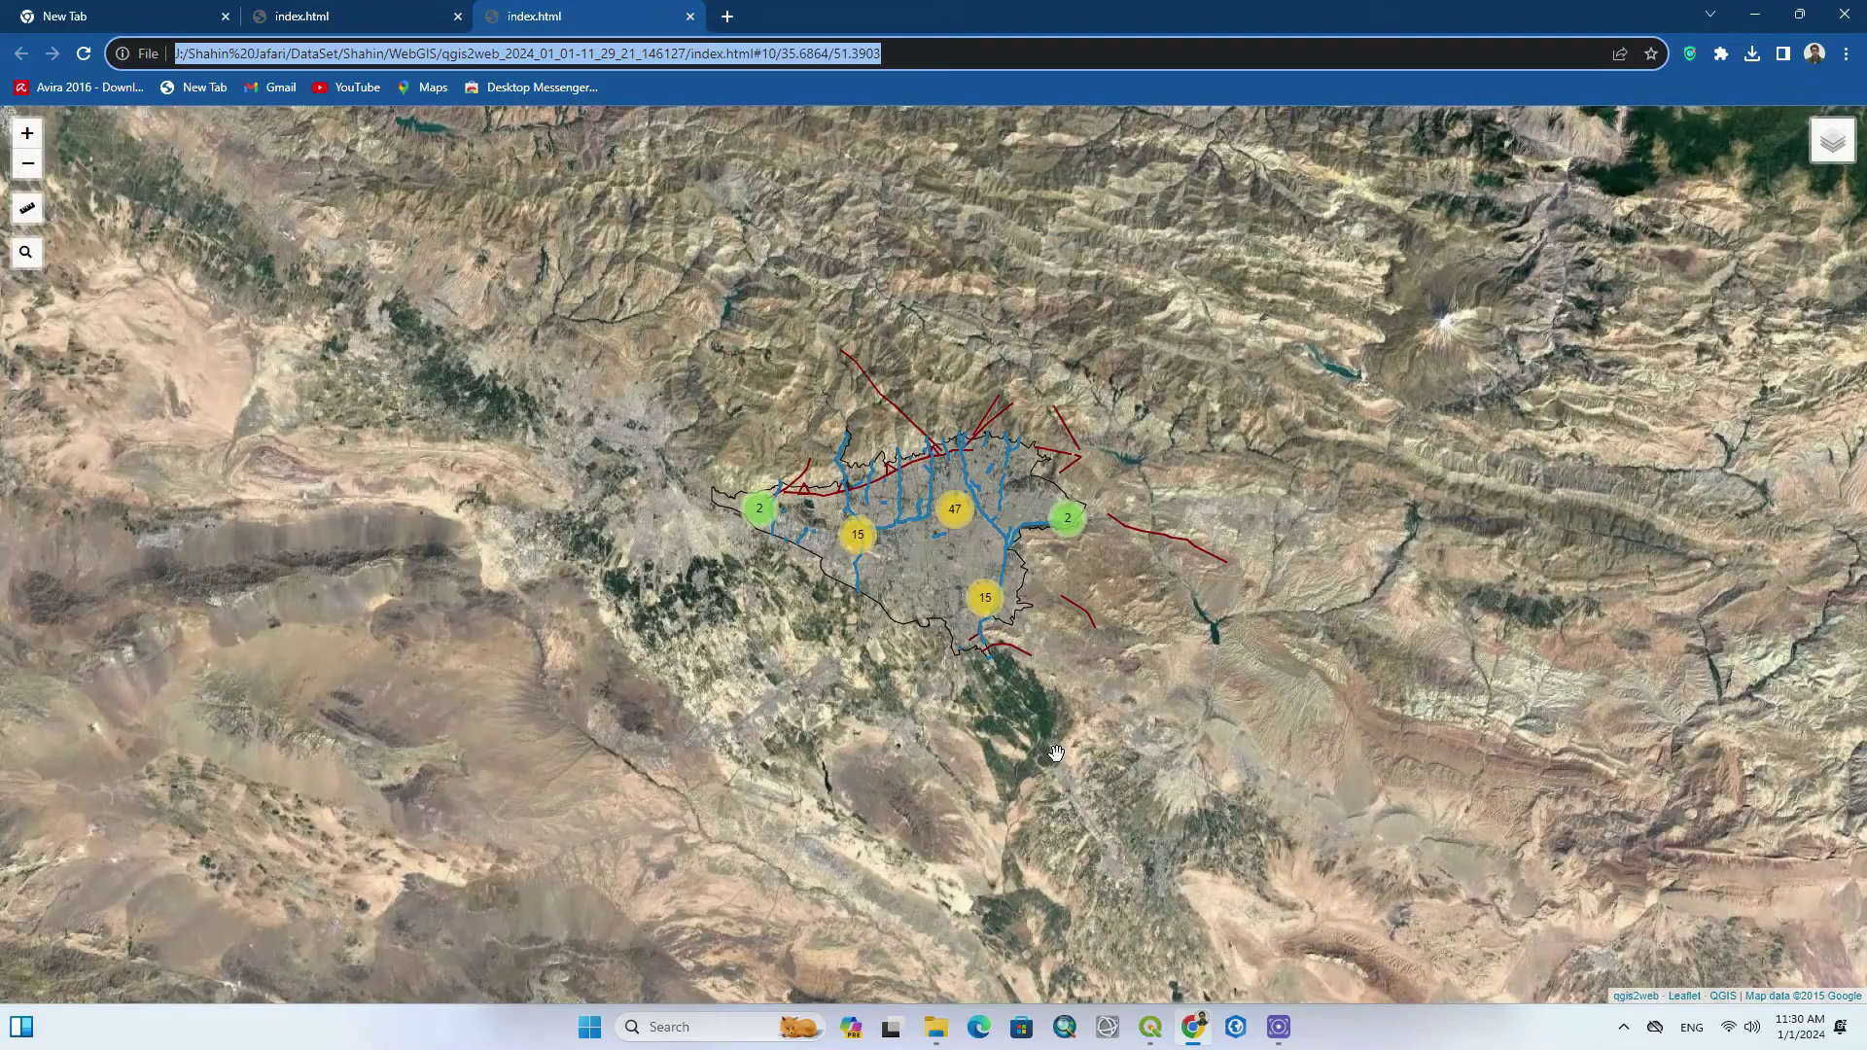
# Compare the two reopened web maps and examine the OpenLayers version at several zoom levels.
pyautogui.click(321, 12)
pyautogui.click(546, 11)
pyautogui.click(382, 12)
pyautogui.scroll(1, 895, 509)
pyautogui.scroll(-2, 883, 535)
pyautogui.scroll(-2, 961, 481)
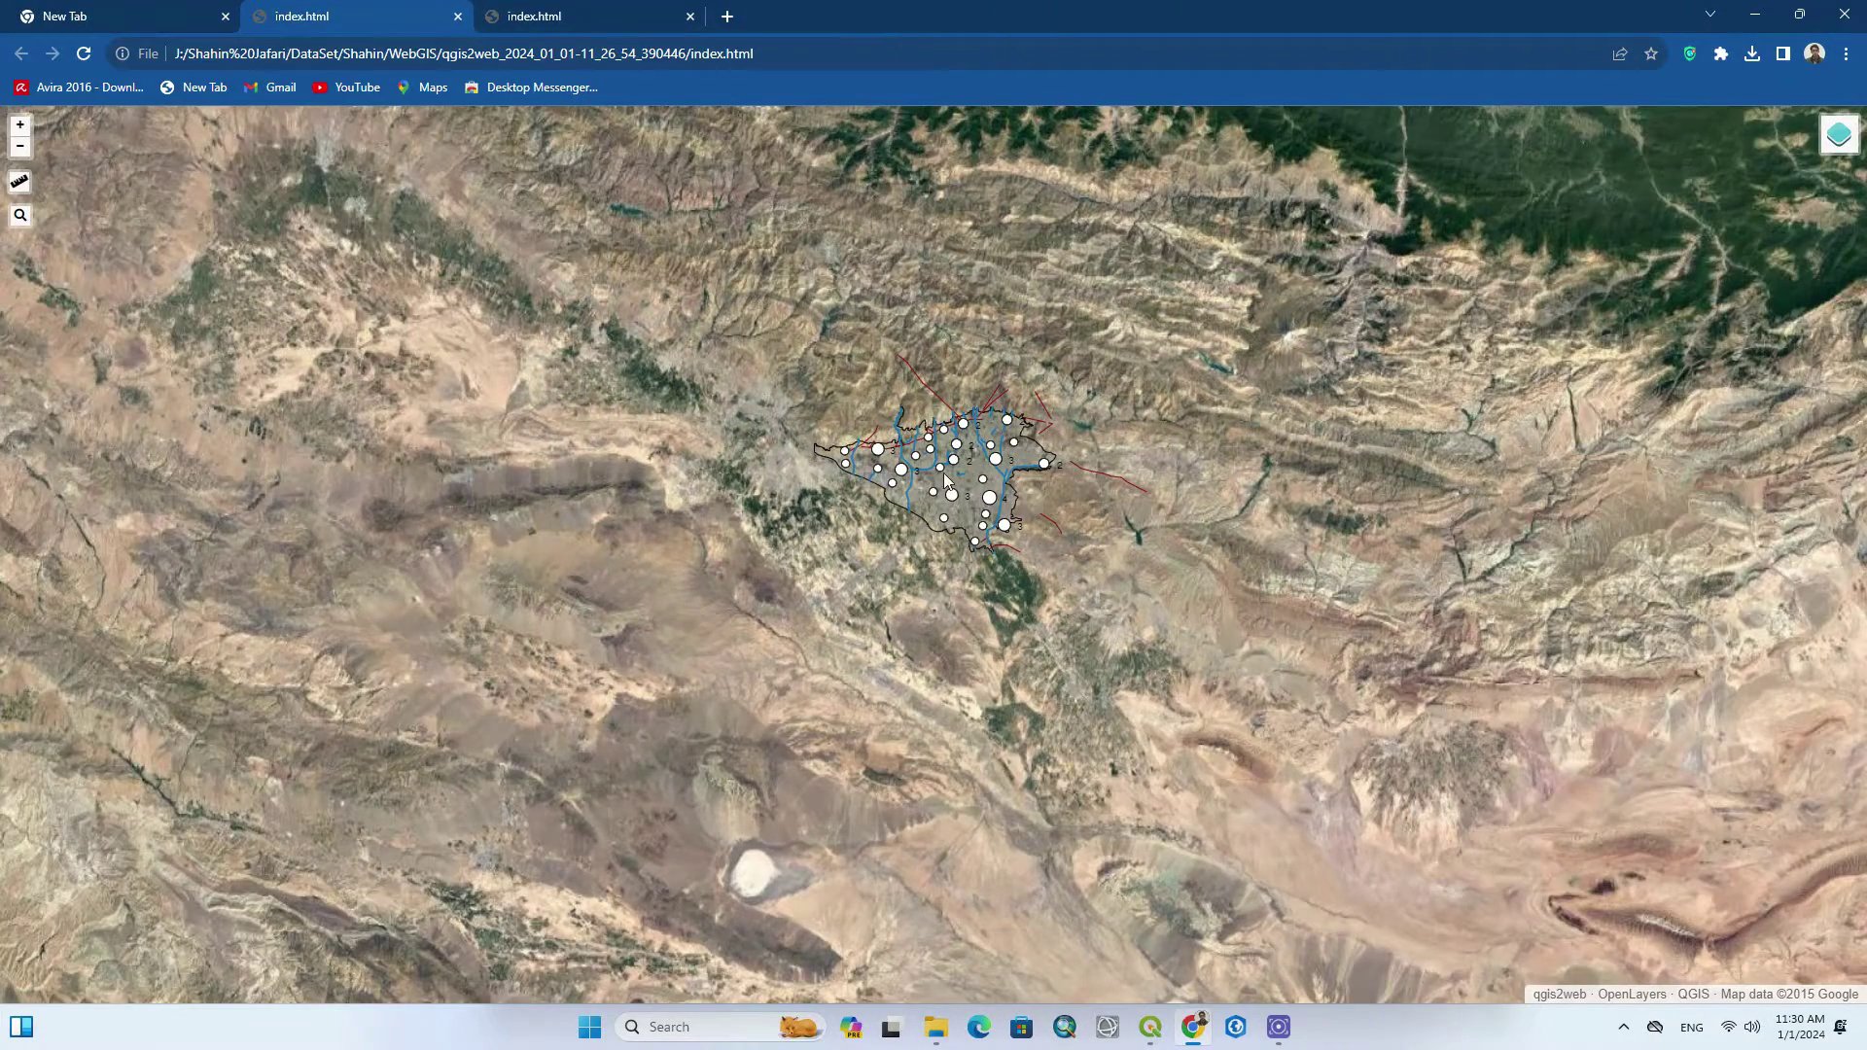
# Examine the fire station clusters in the Leaflet map at different zoom levels and compare it again with the OpenLayers map.
pyautogui.click(584, 16)
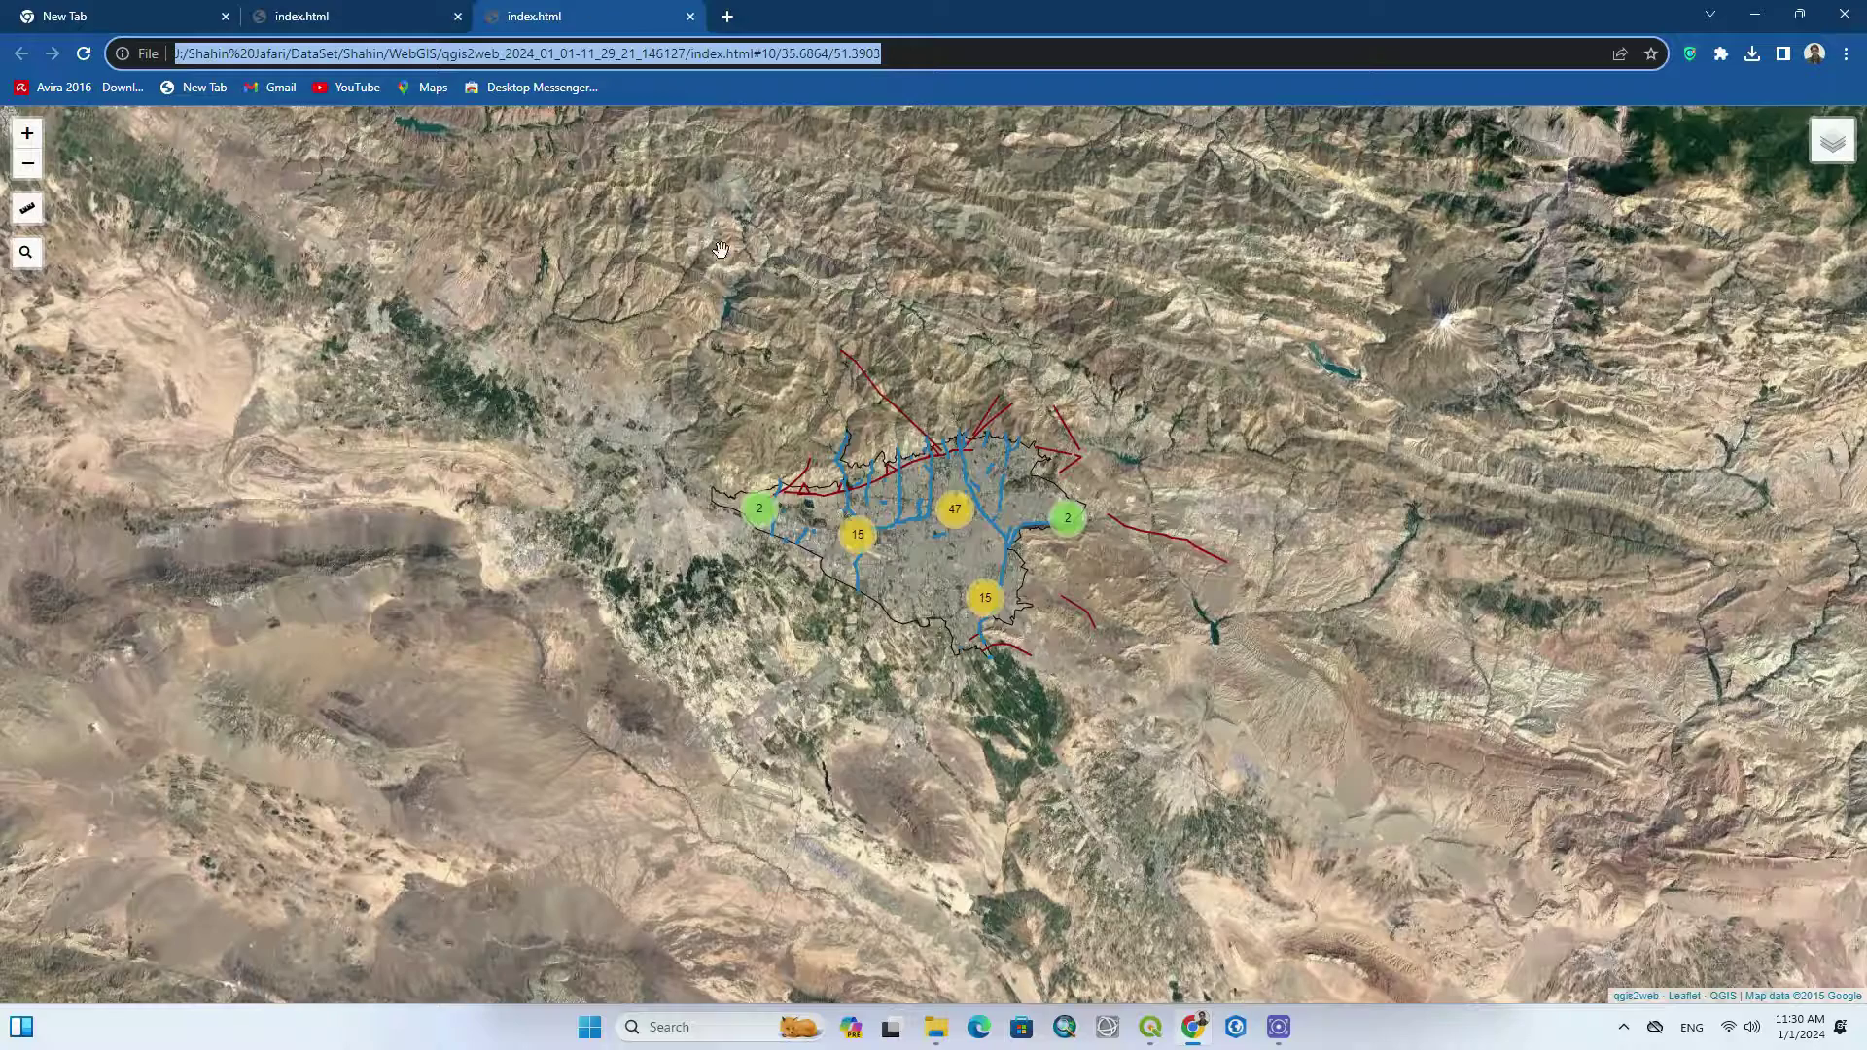
pyautogui.scroll(1, 989, 520)
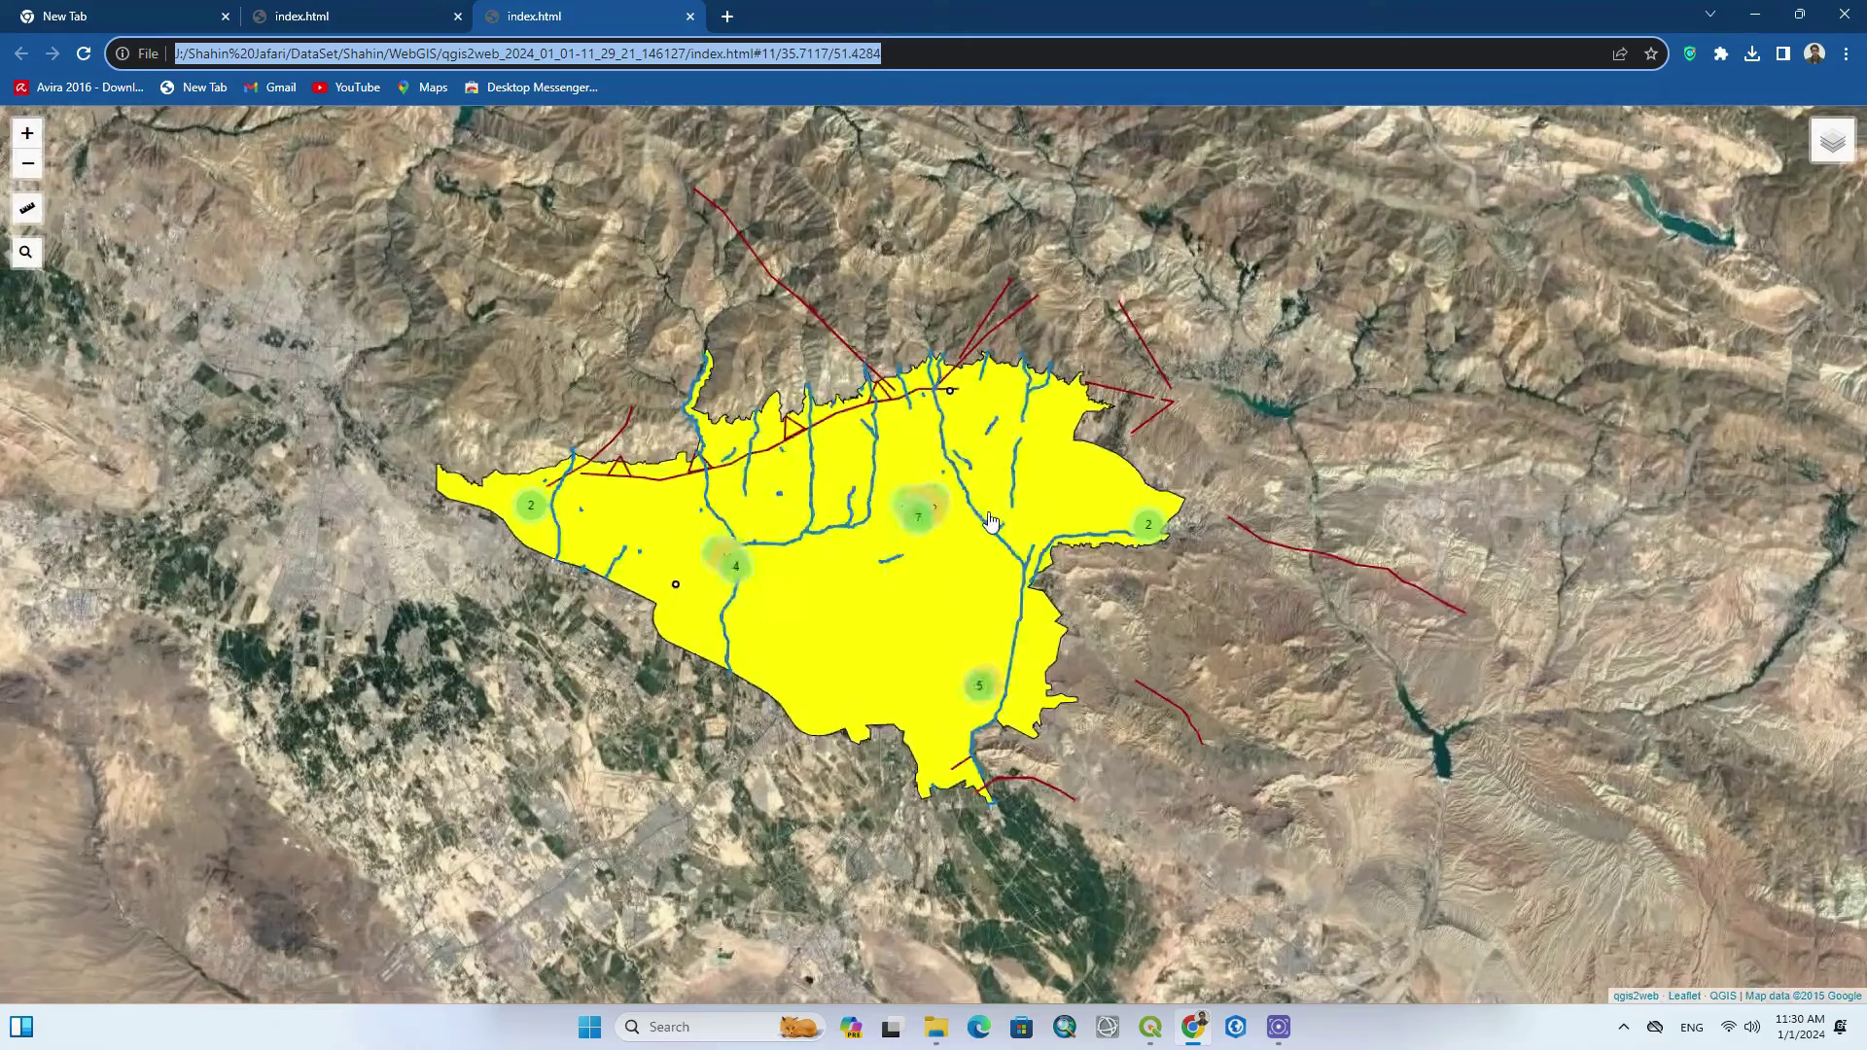
pyautogui.scroll(-1, 1317, 601)
pyautogui.scroll(1, 1274, 616)
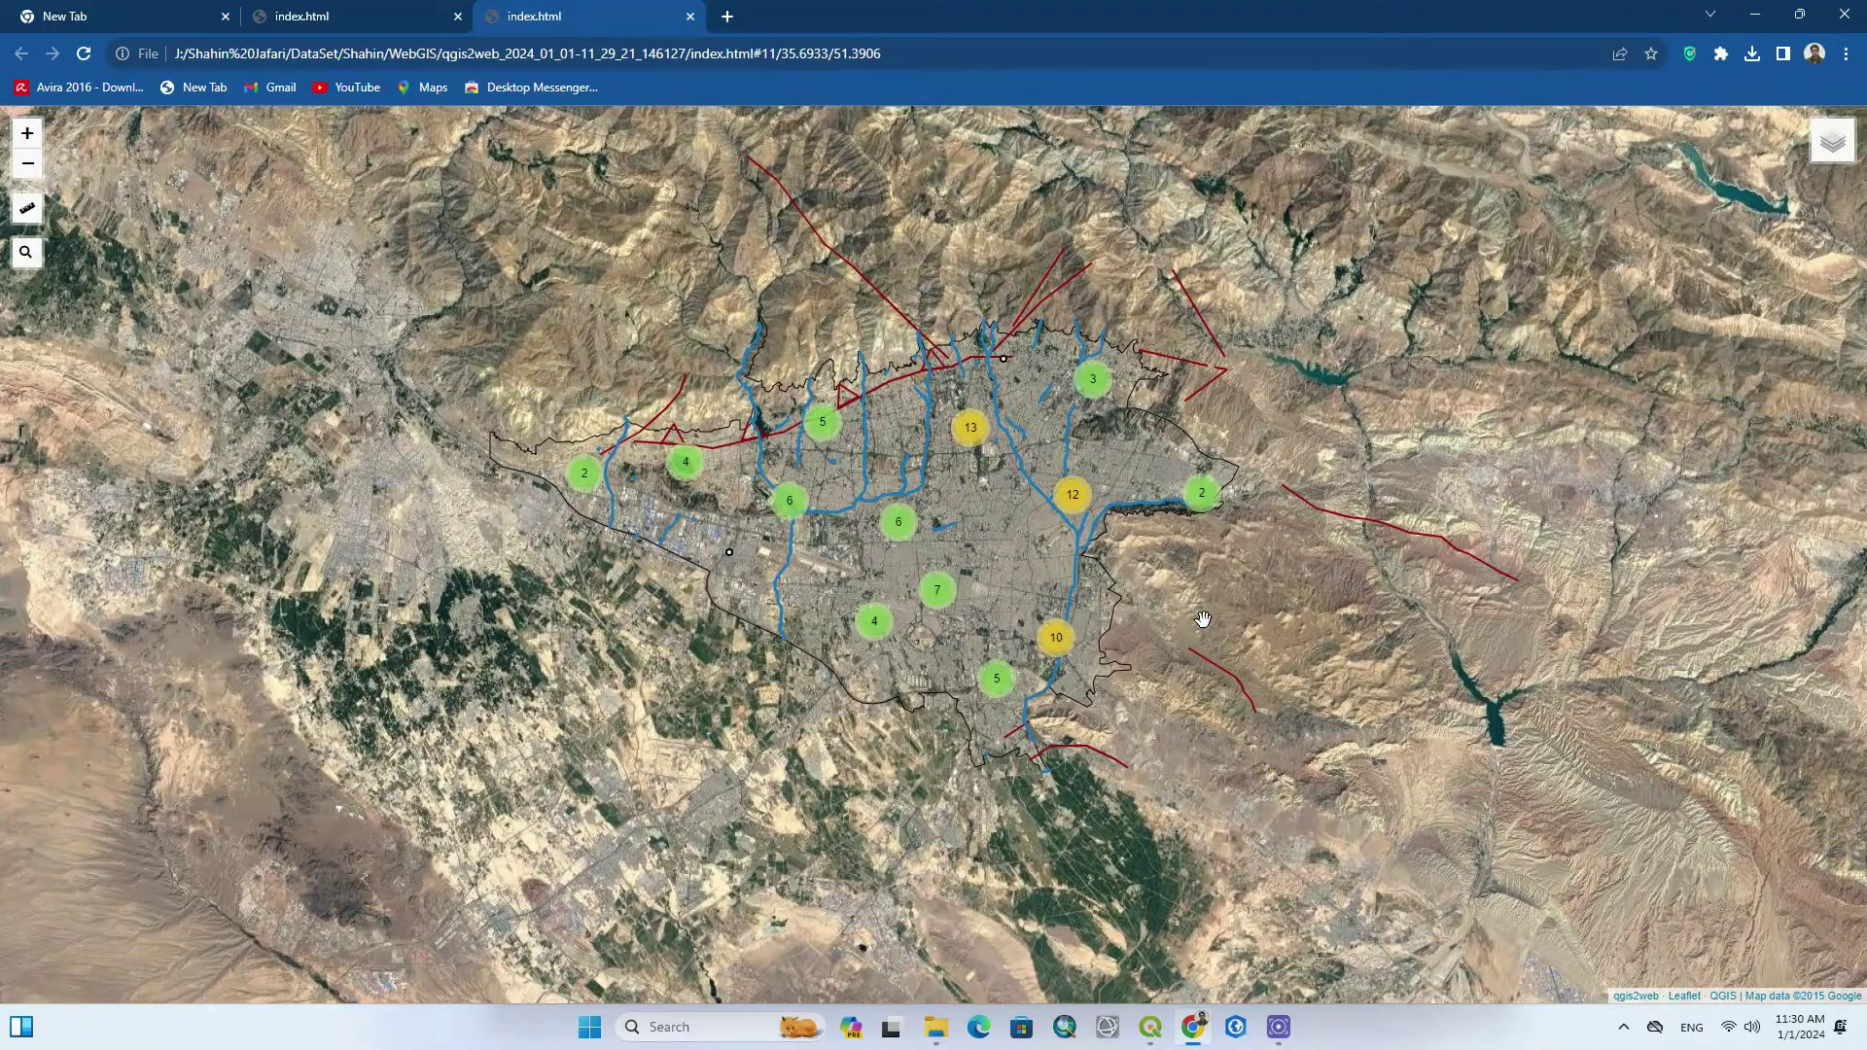
pyautogui.click(384, 13)
pyautogui.click(532, 9)
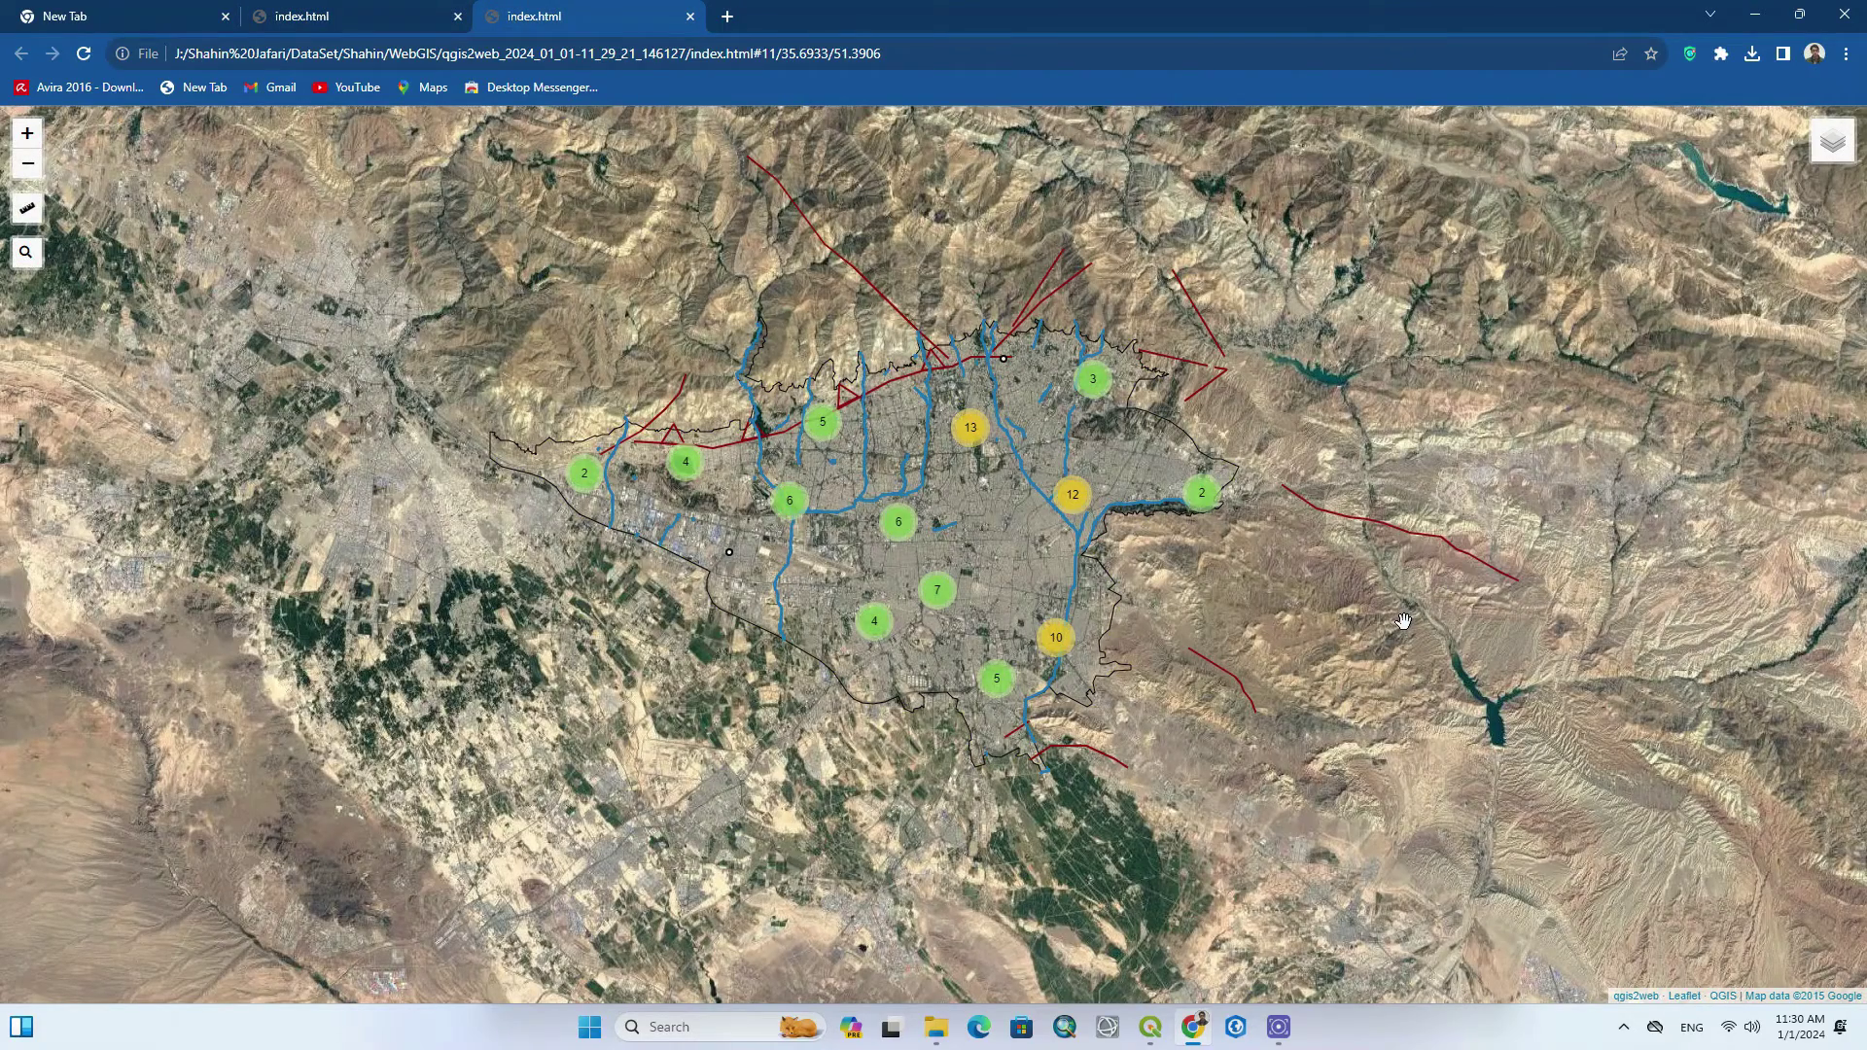